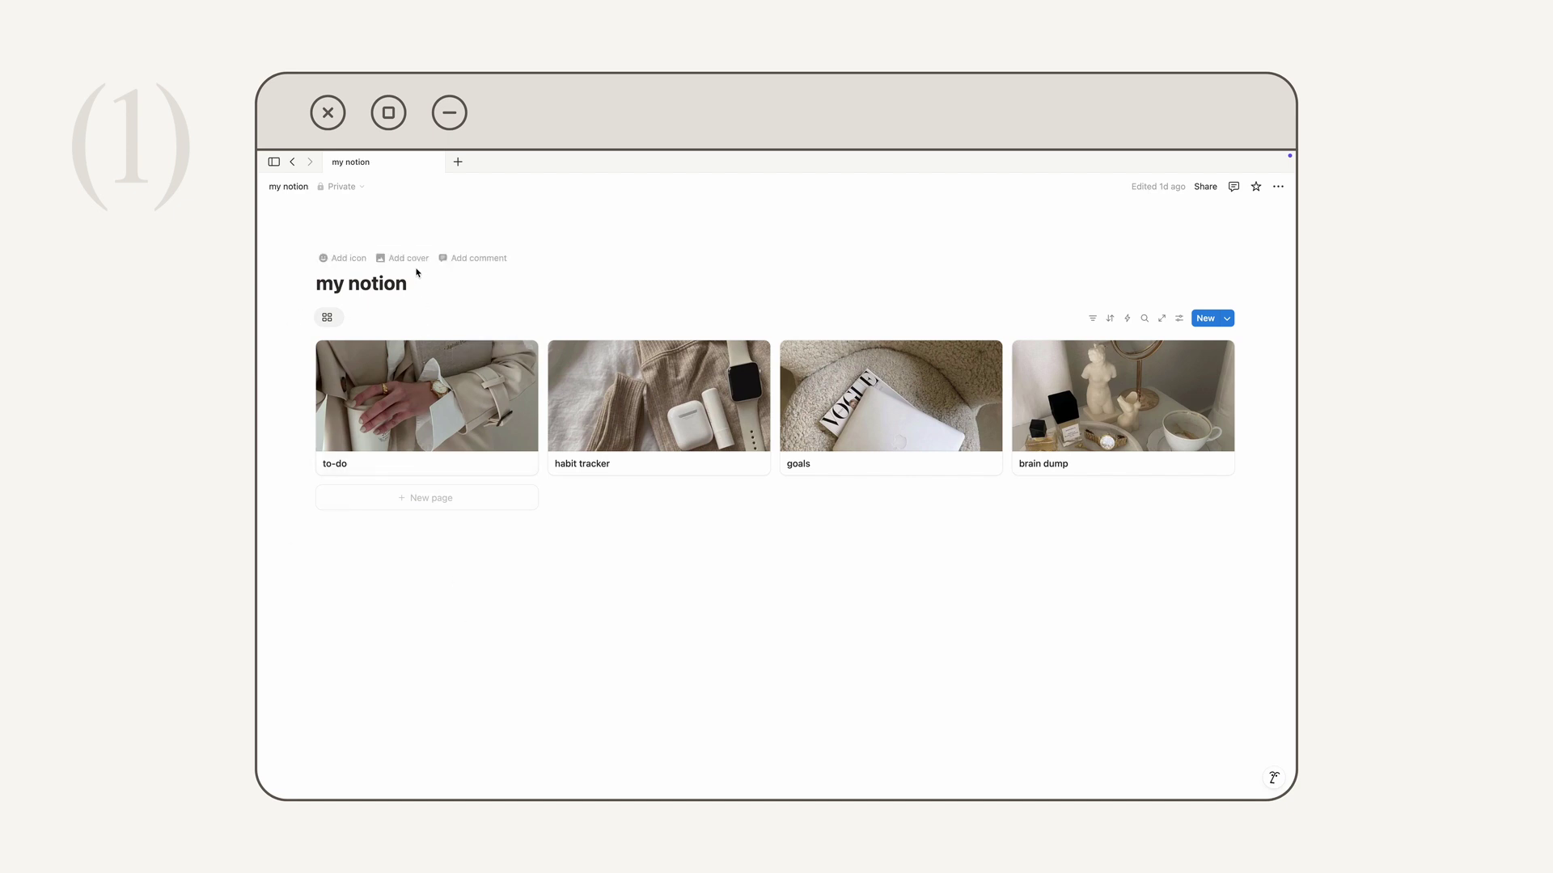
Add a cover to the my notion page and replace it with the uploaded image IMG_9202.JPG
click(408, 259)
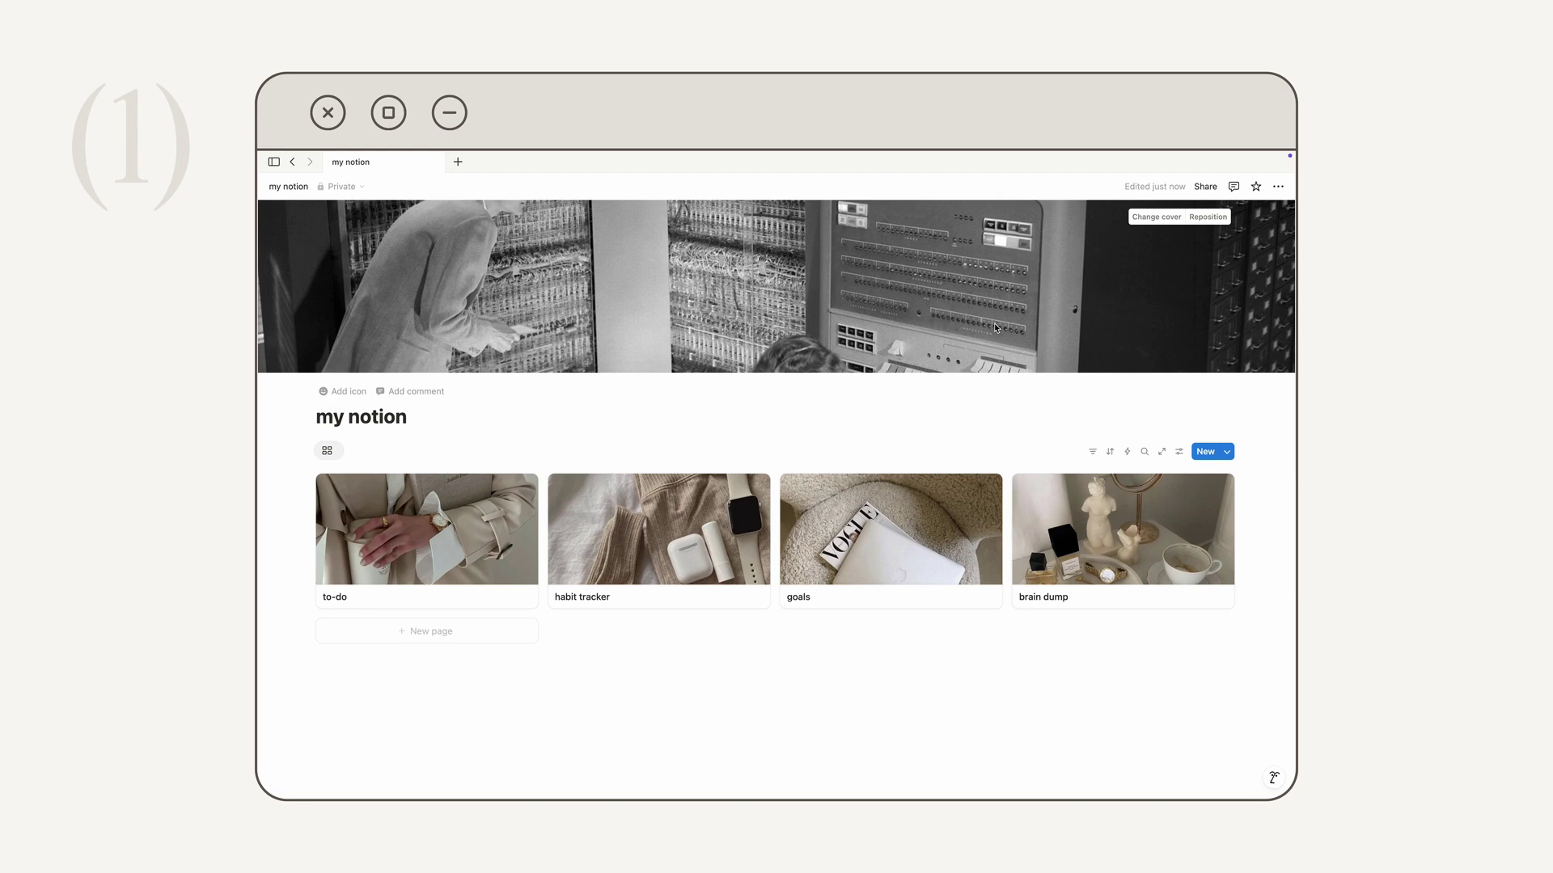
click(1161, 220)
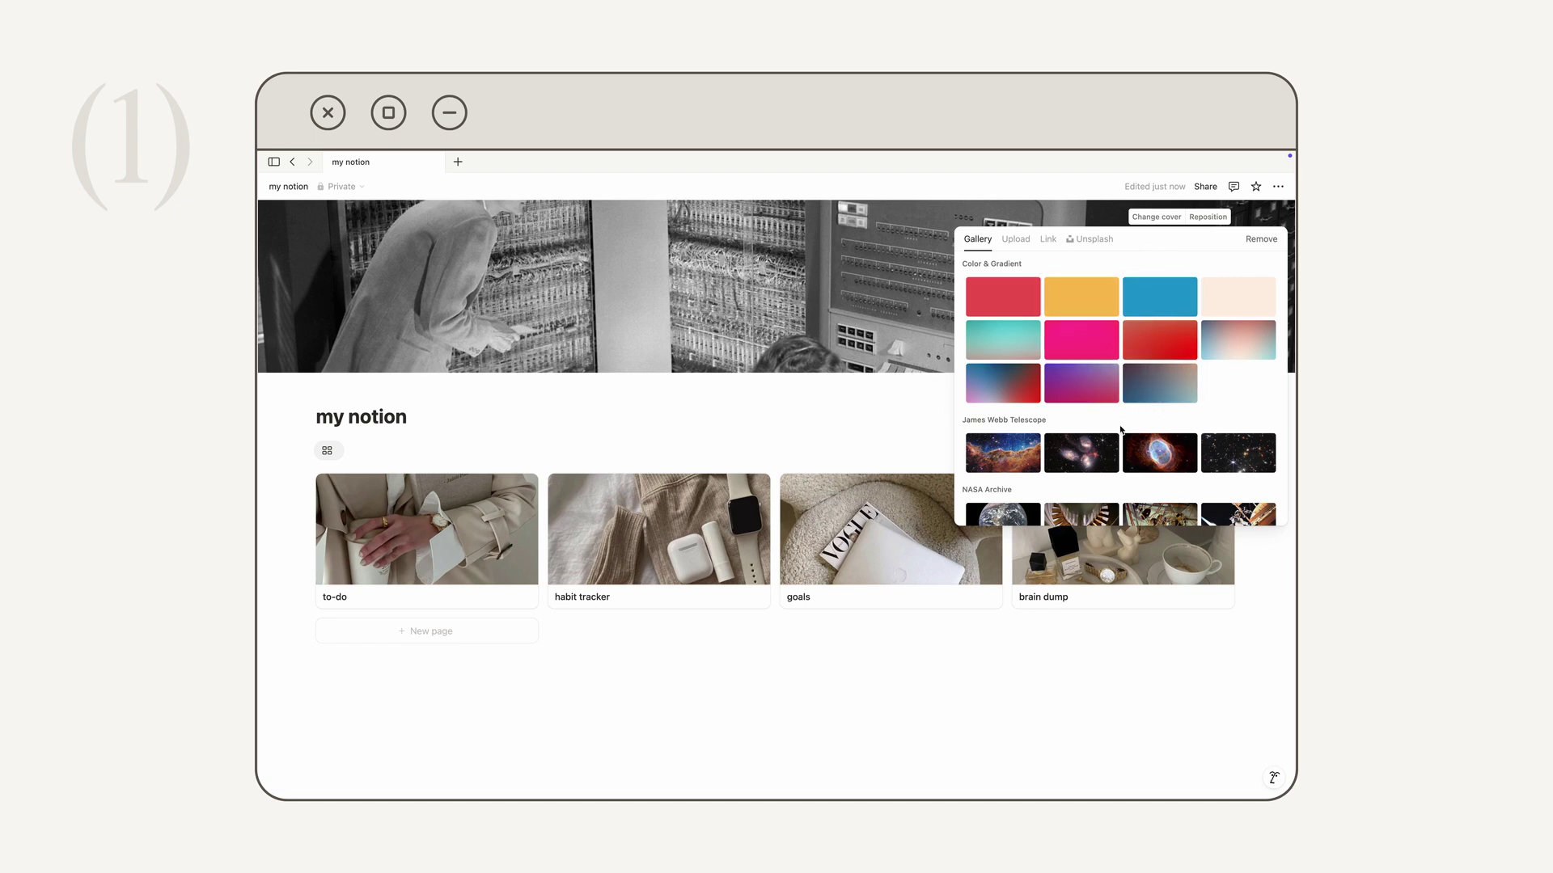
click(1016, 240)
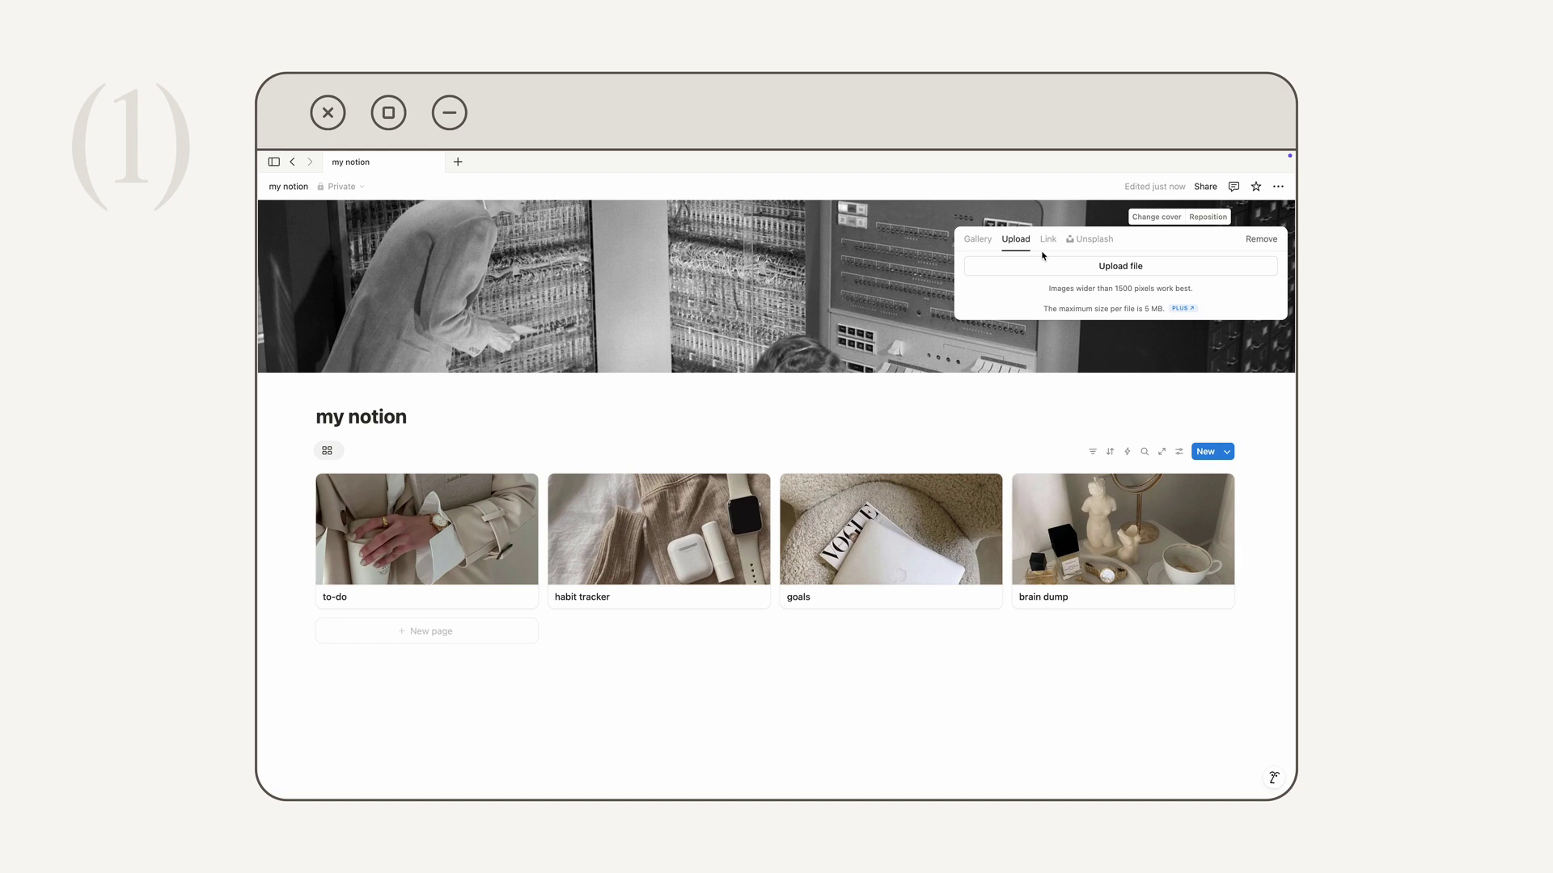
click(1046, 240)
click(1090, 241)
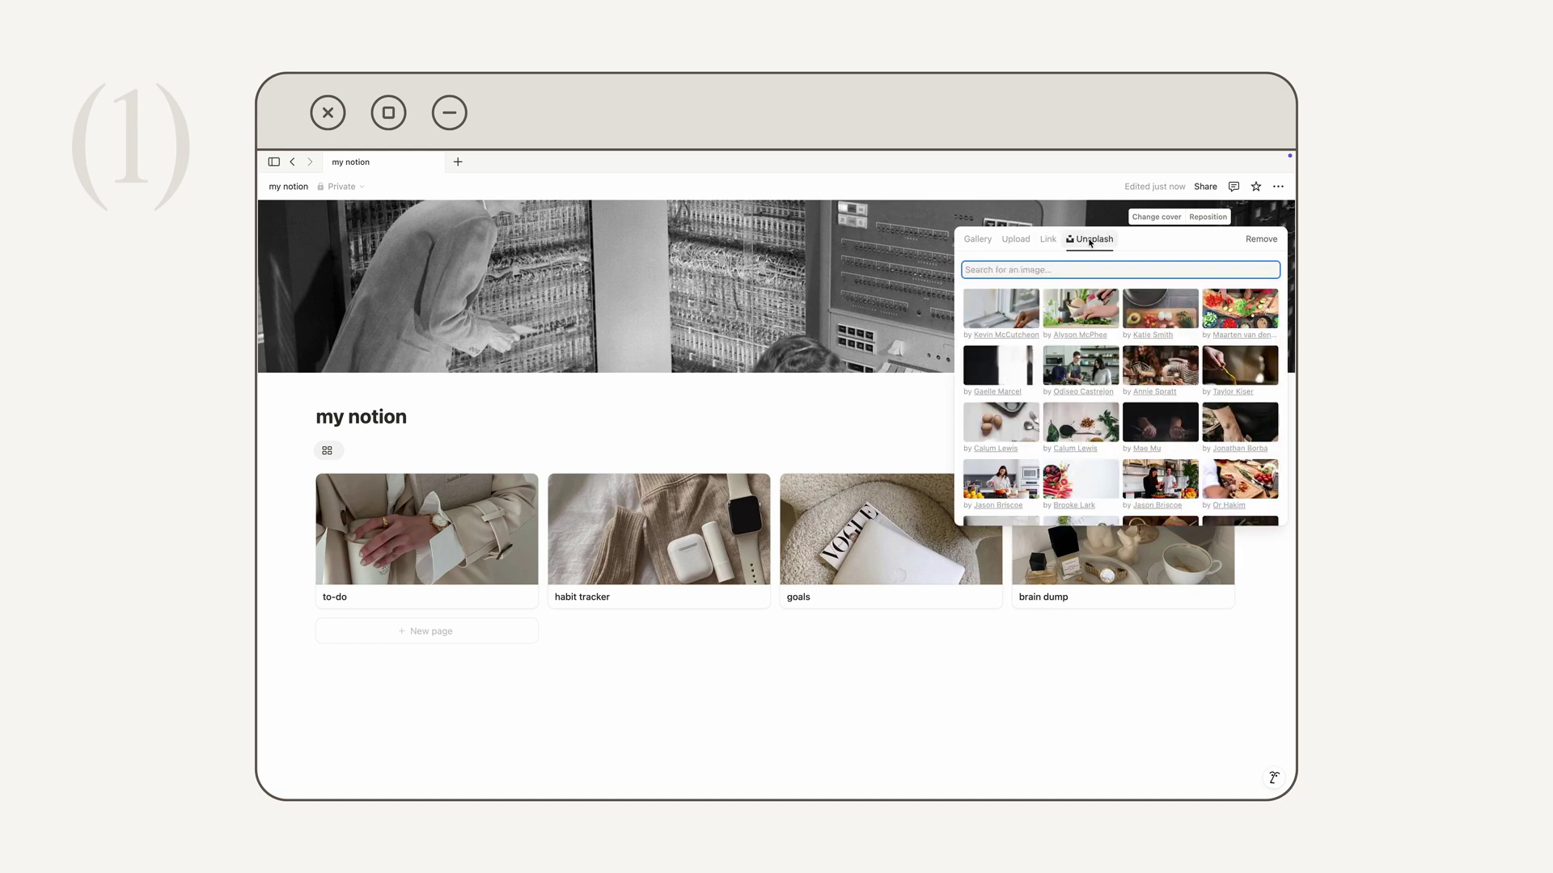
click(1021, 244)
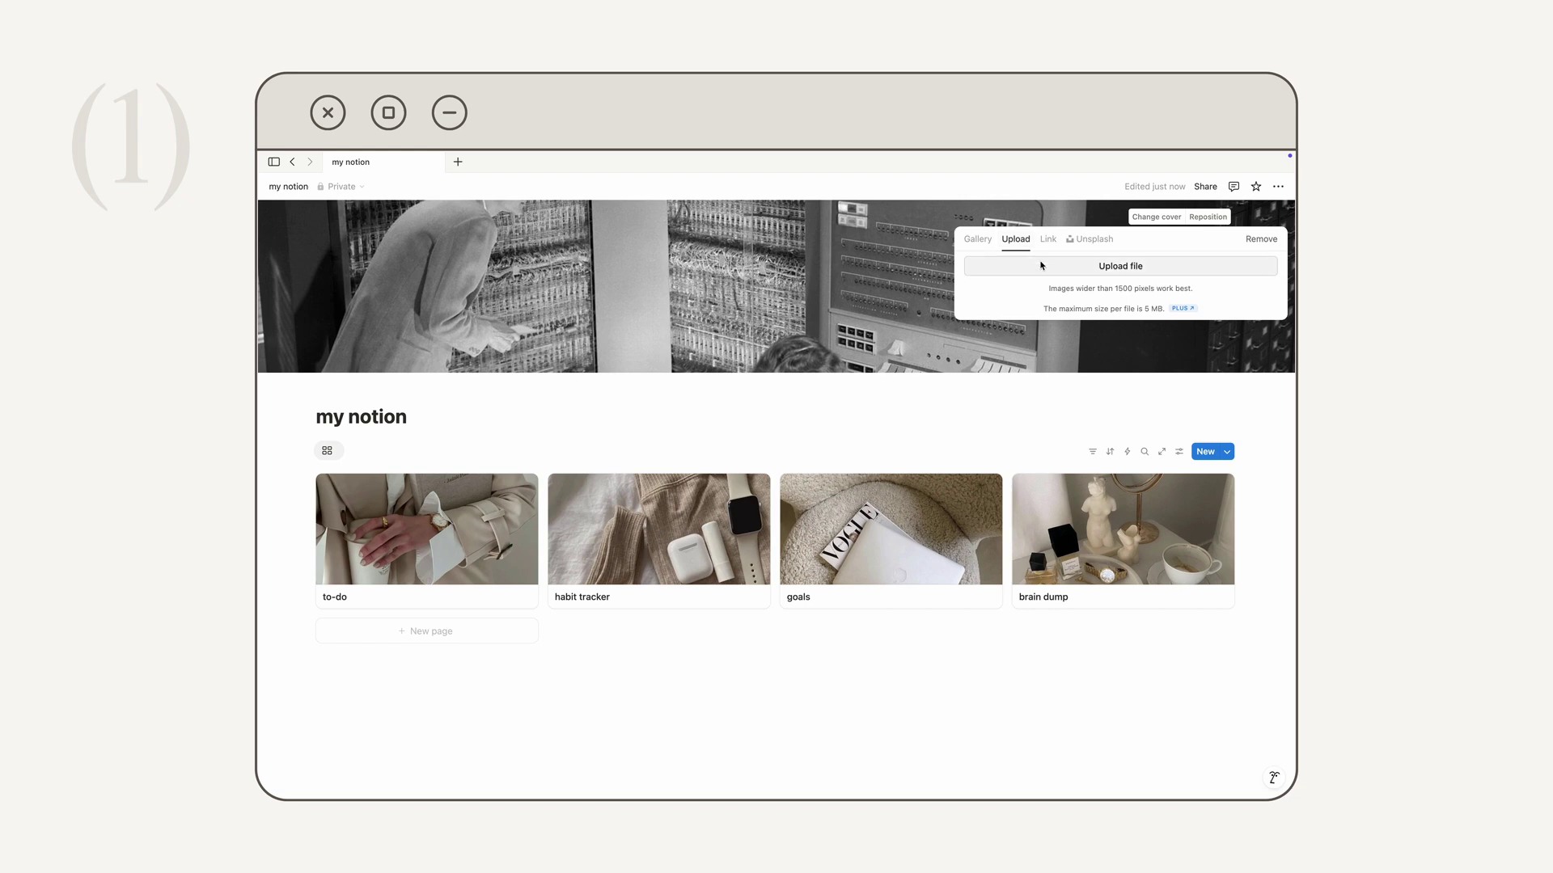
click(1041, 268)
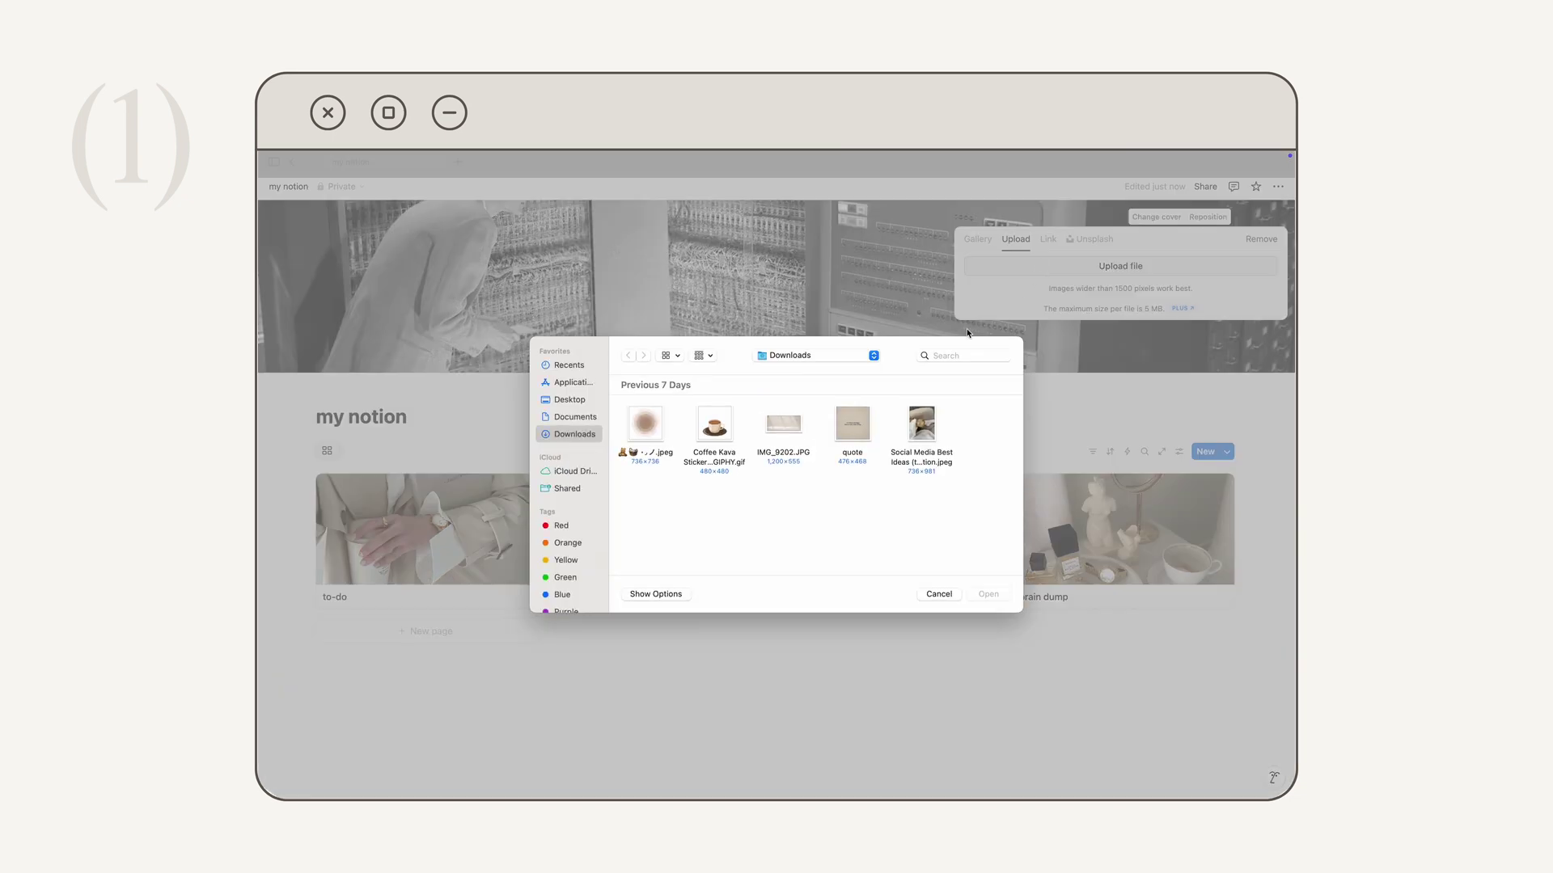
double_click(782, 424)
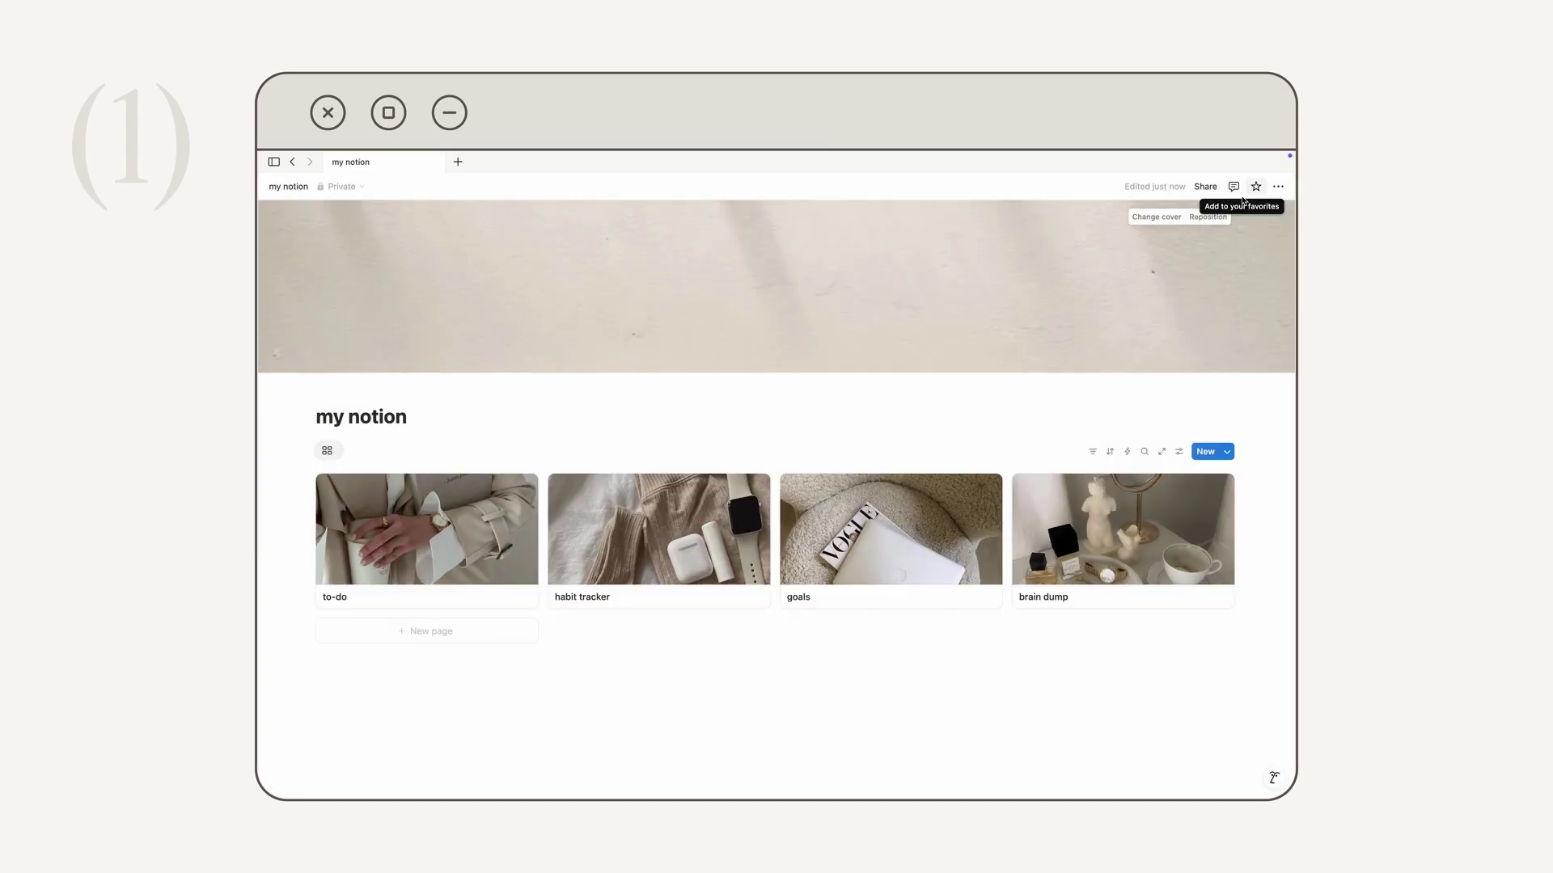
Reposition the page's cover image slightly lower and save its position
click(1213, 219)
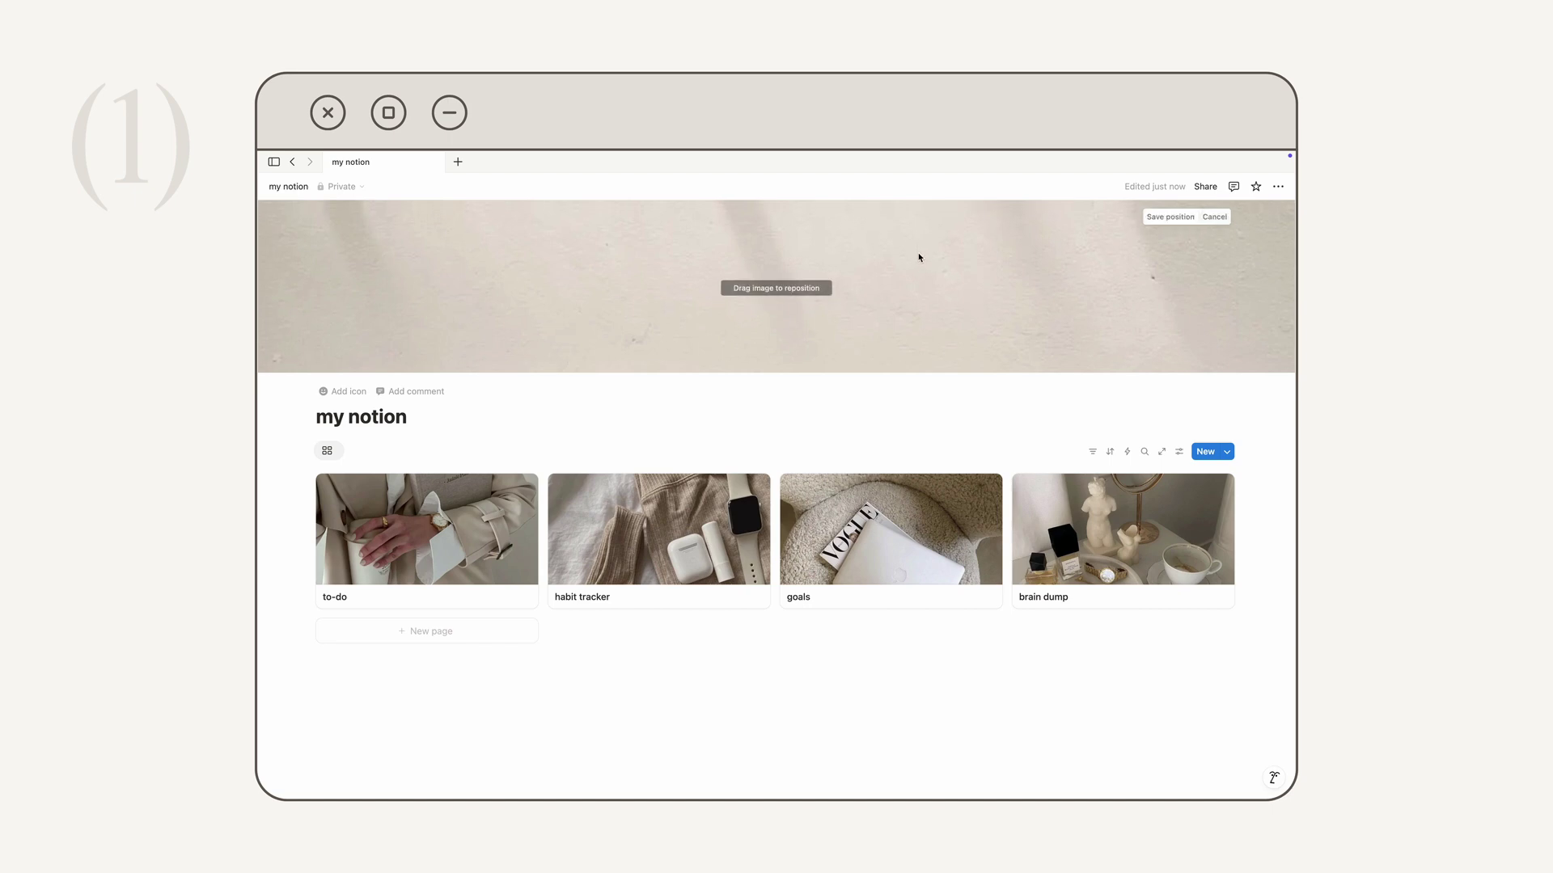
drag(919, 254, 1142, 295)
click(1152, 217)
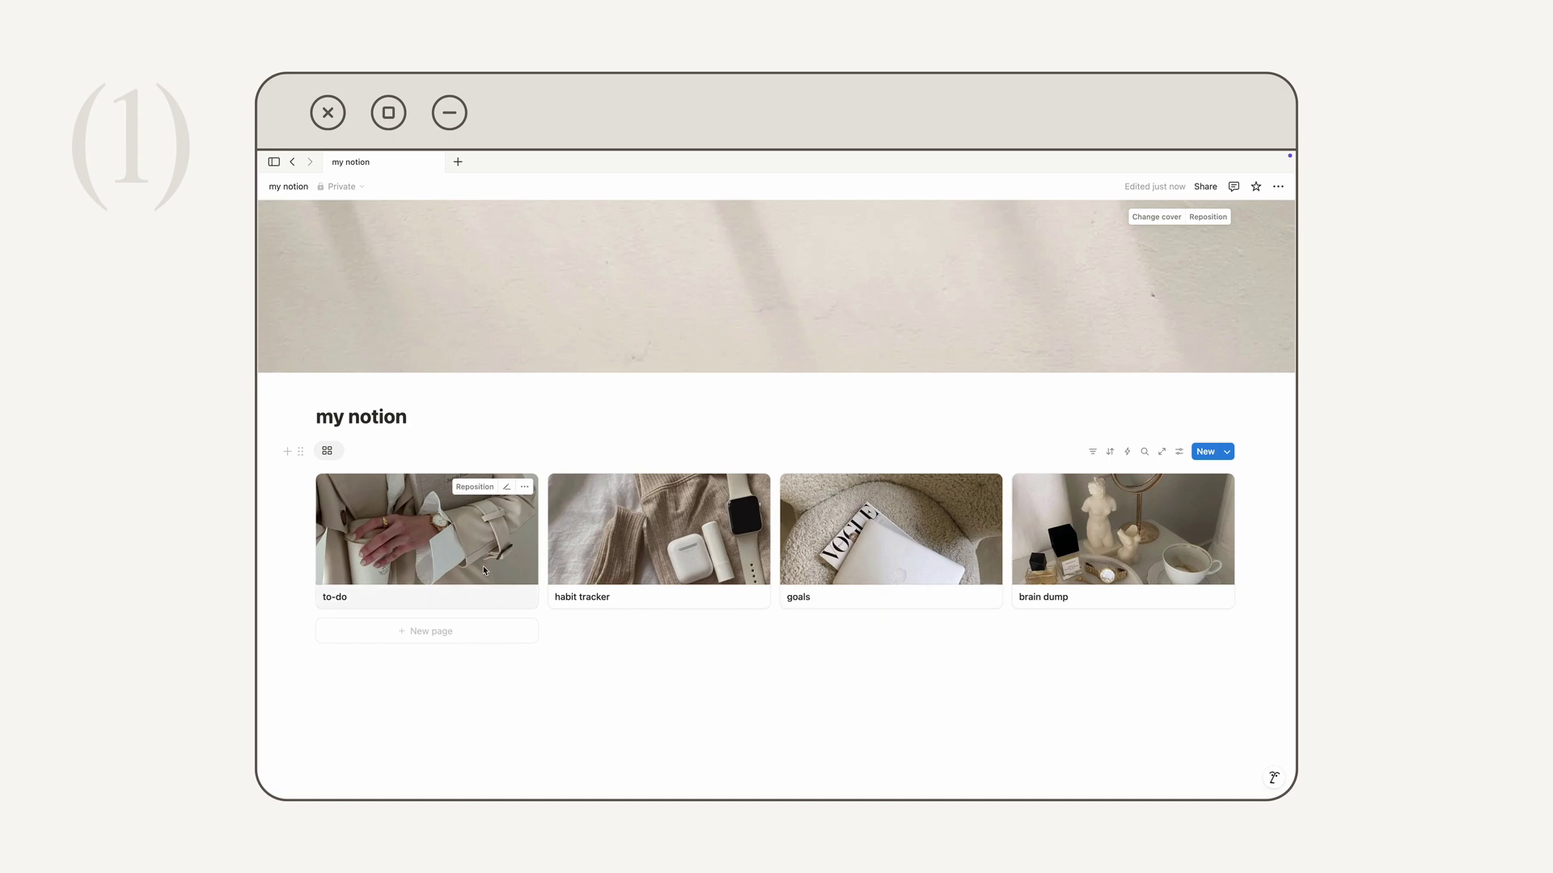
Create a new untitled page with a default cover in the gallery and return to the my notion page
click(450, 635)
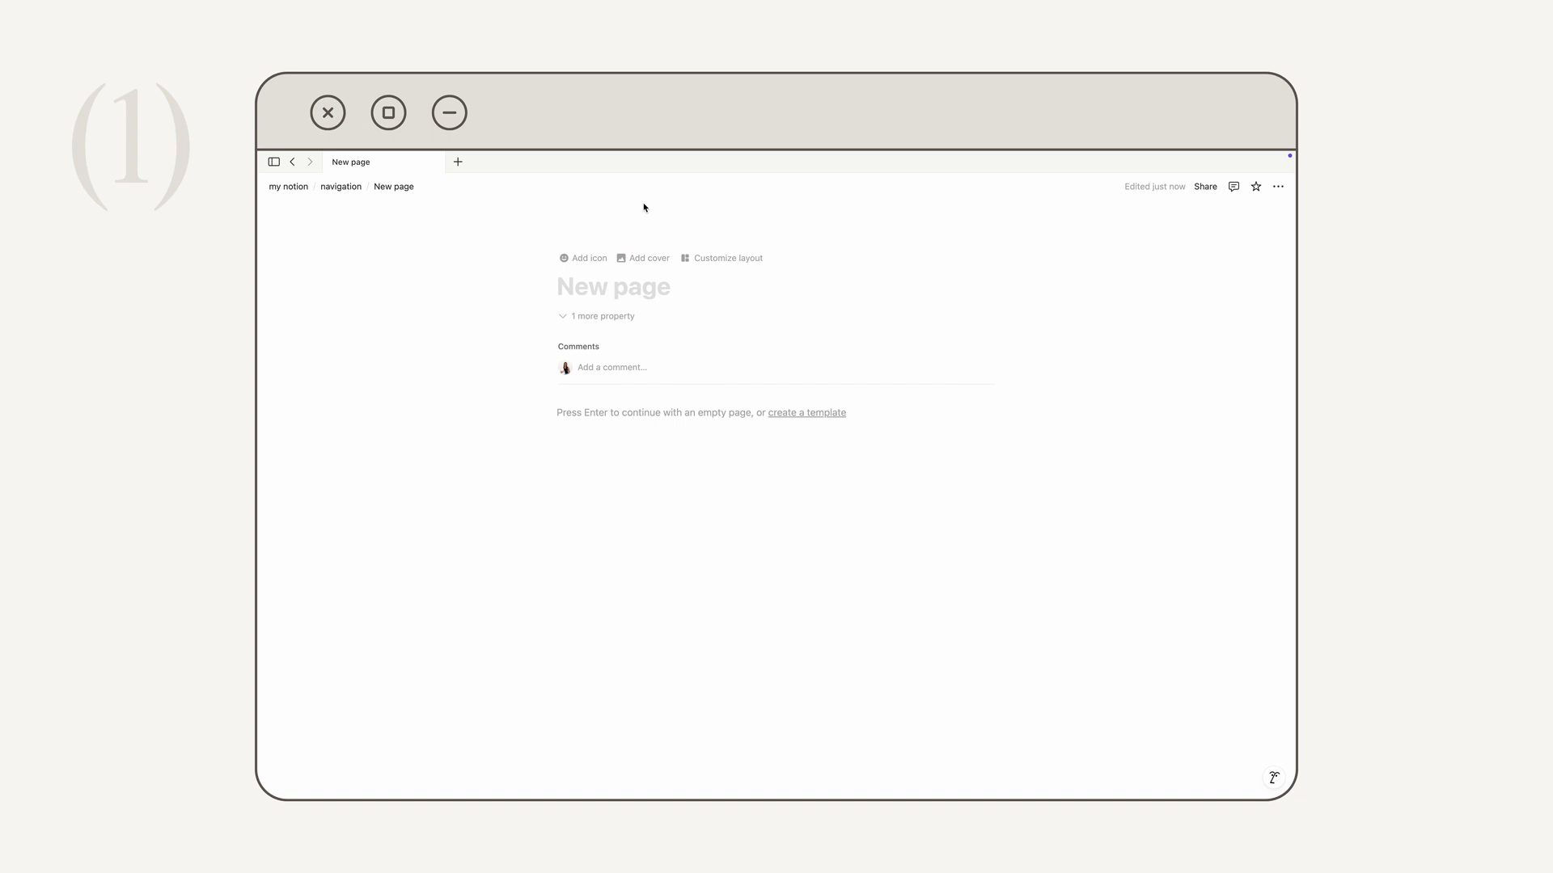
click(645, 257)
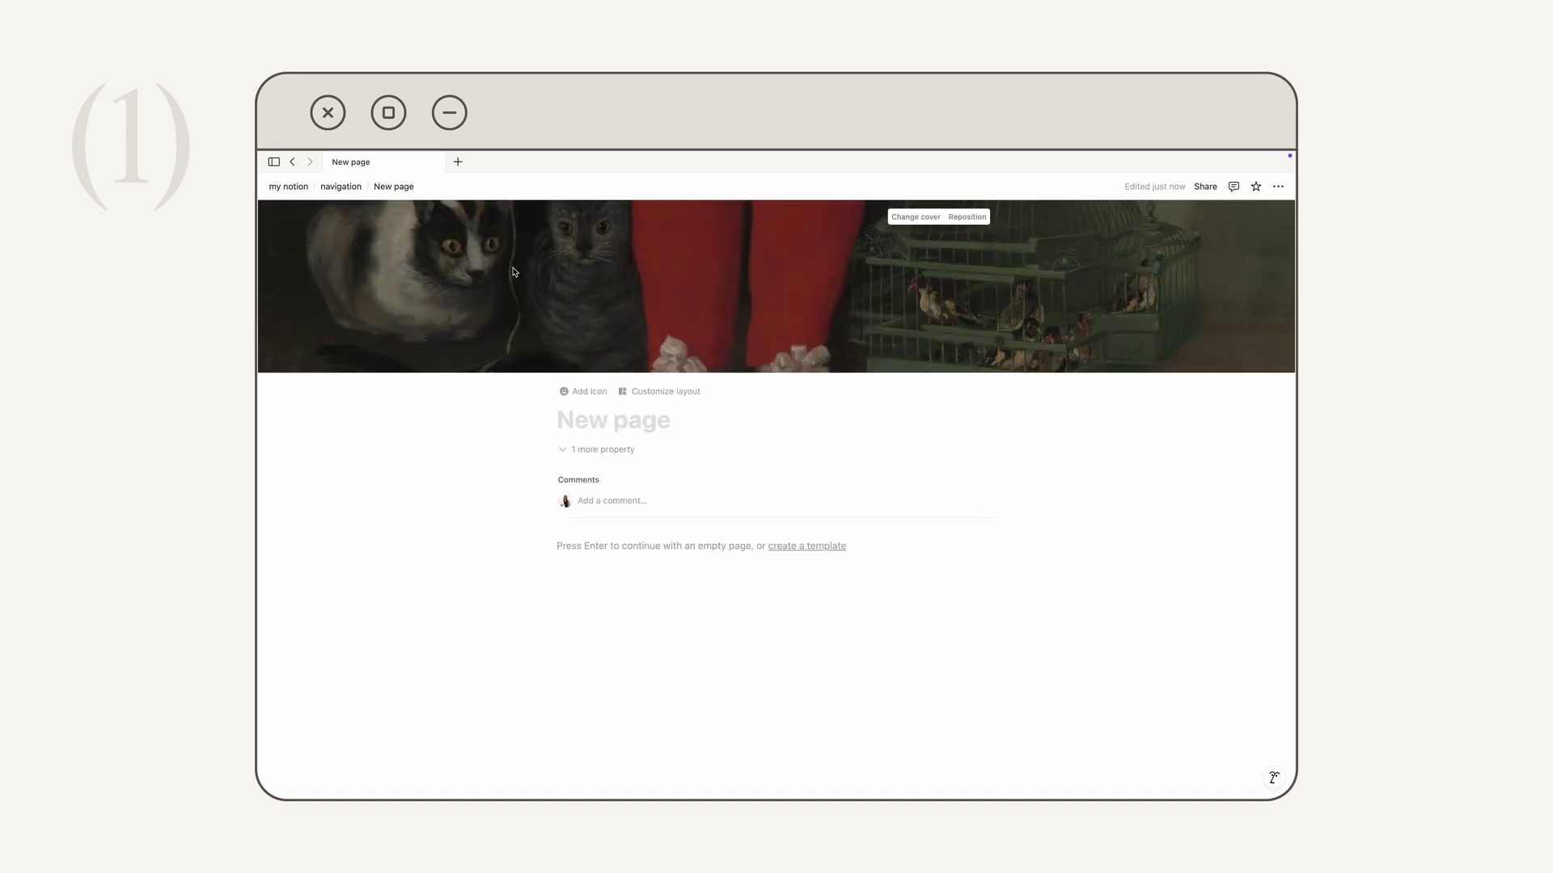
key(super+bracketleft)
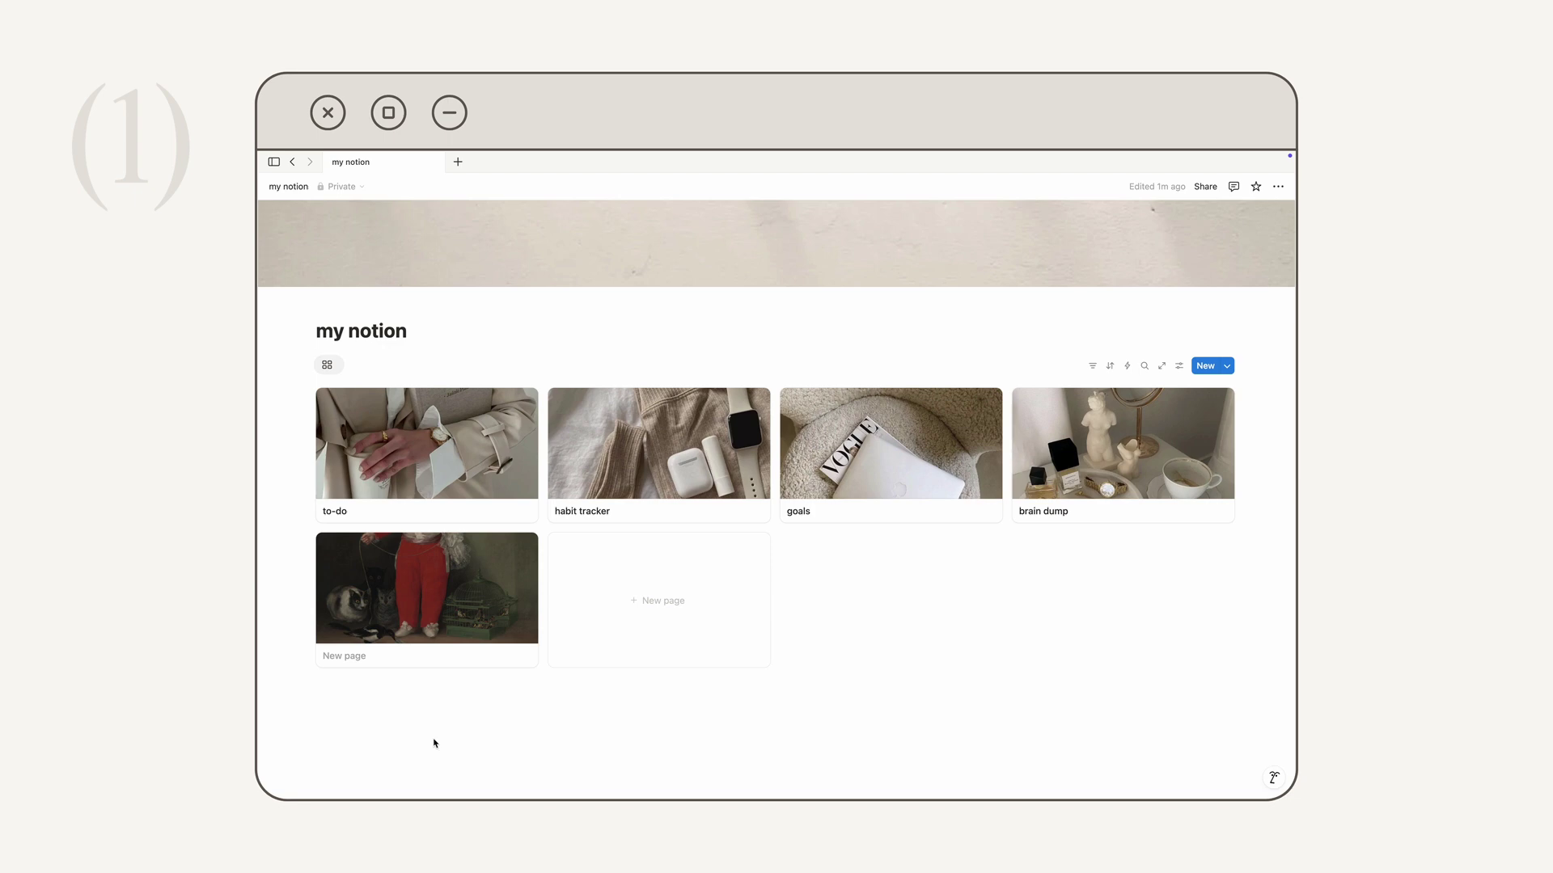
mouse_move(485, 598)
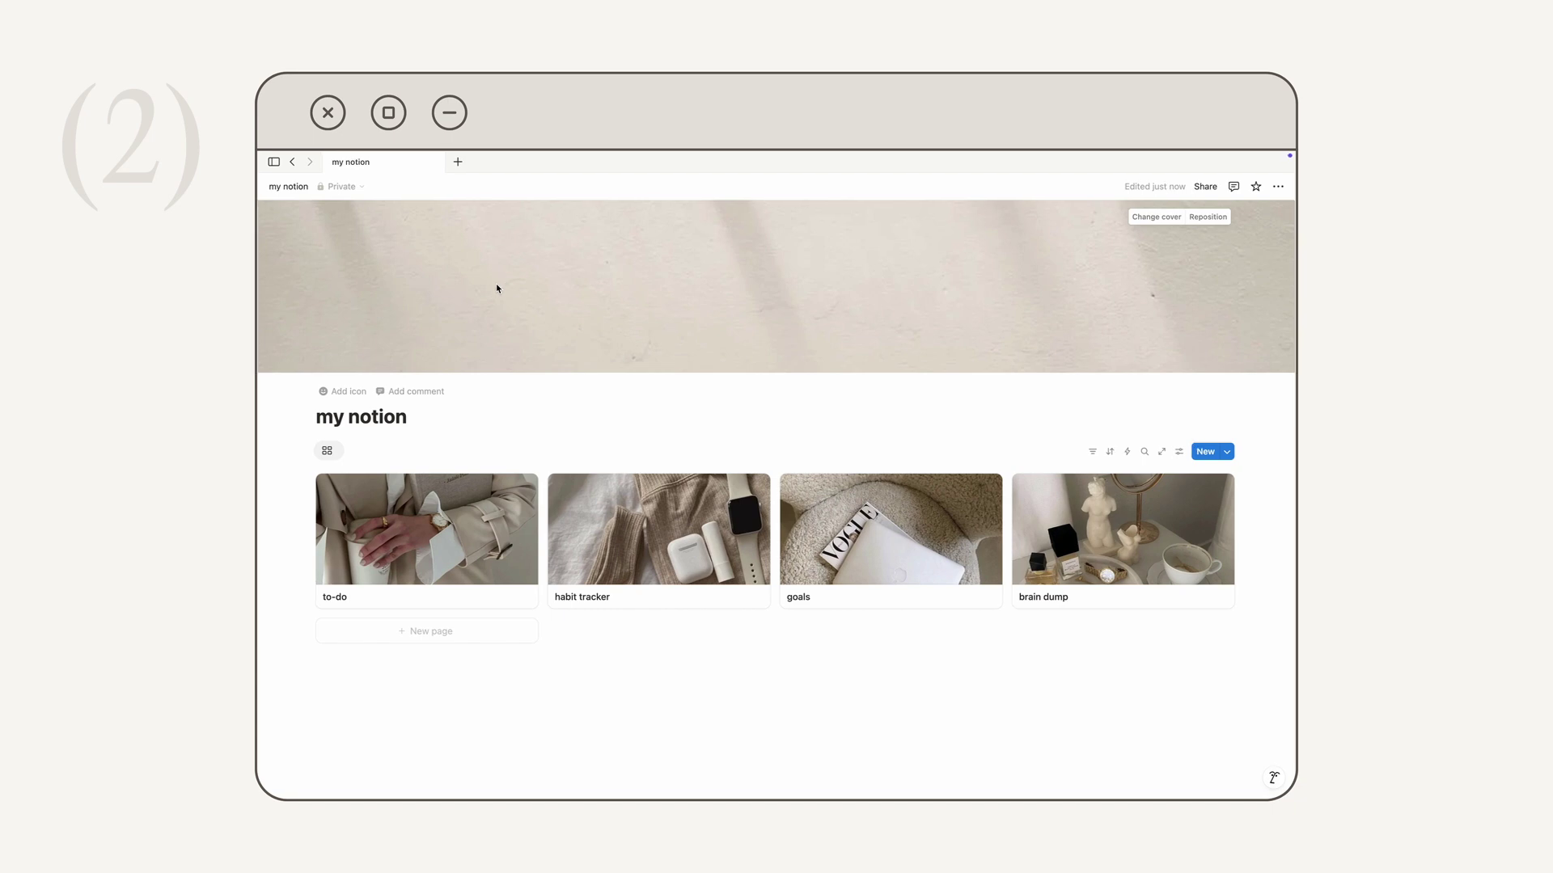
Add an icon to the my notion page and save the uploaded Coffee Kava Sticker GIF as that icon
click(349, 392)
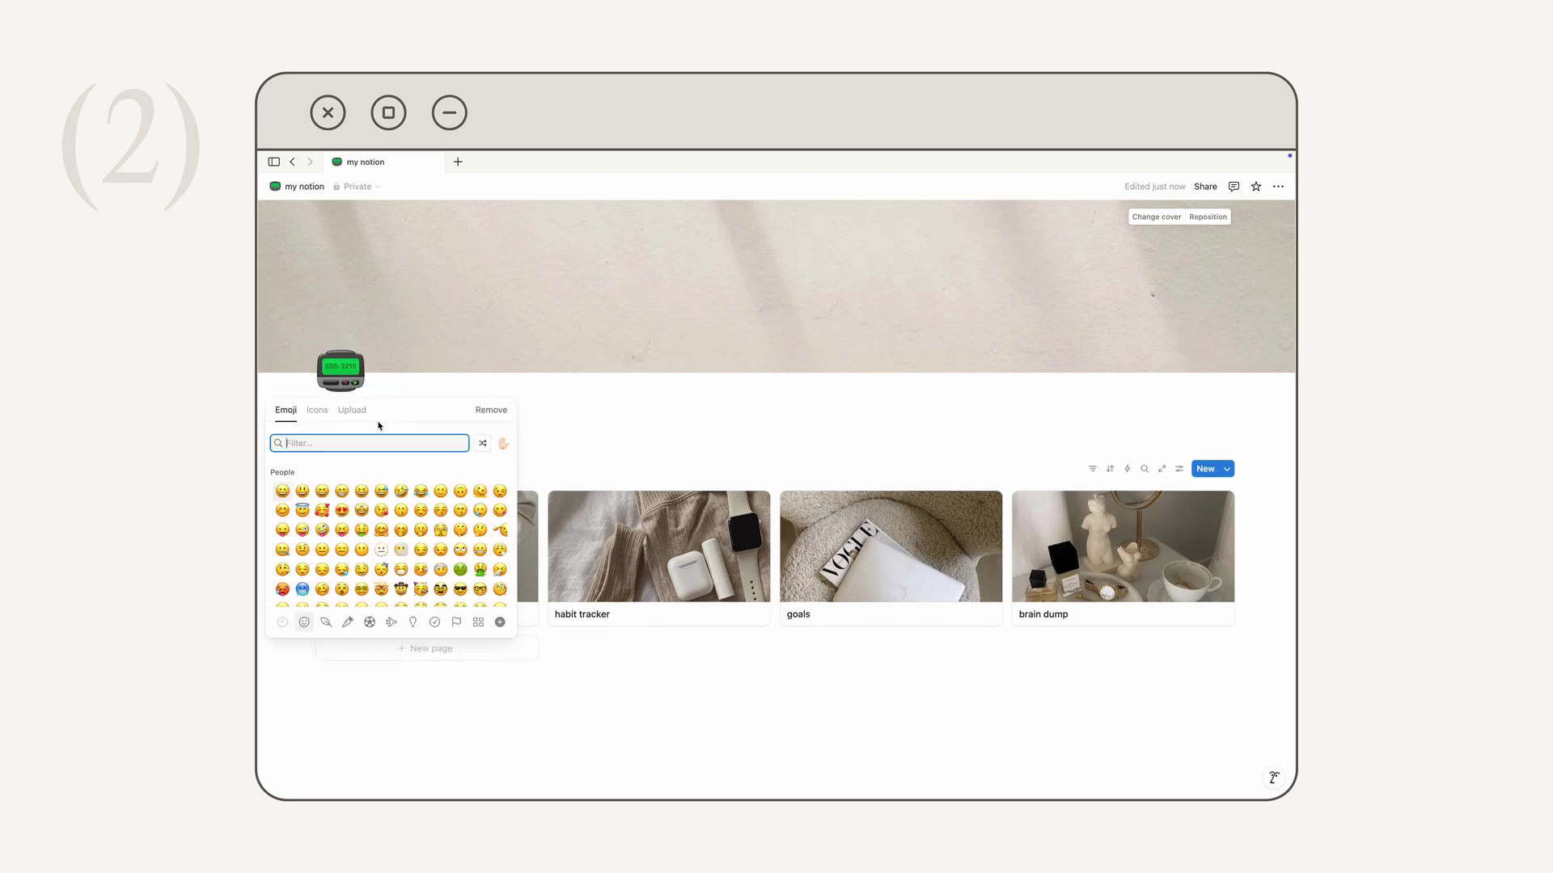
click(317, 410)
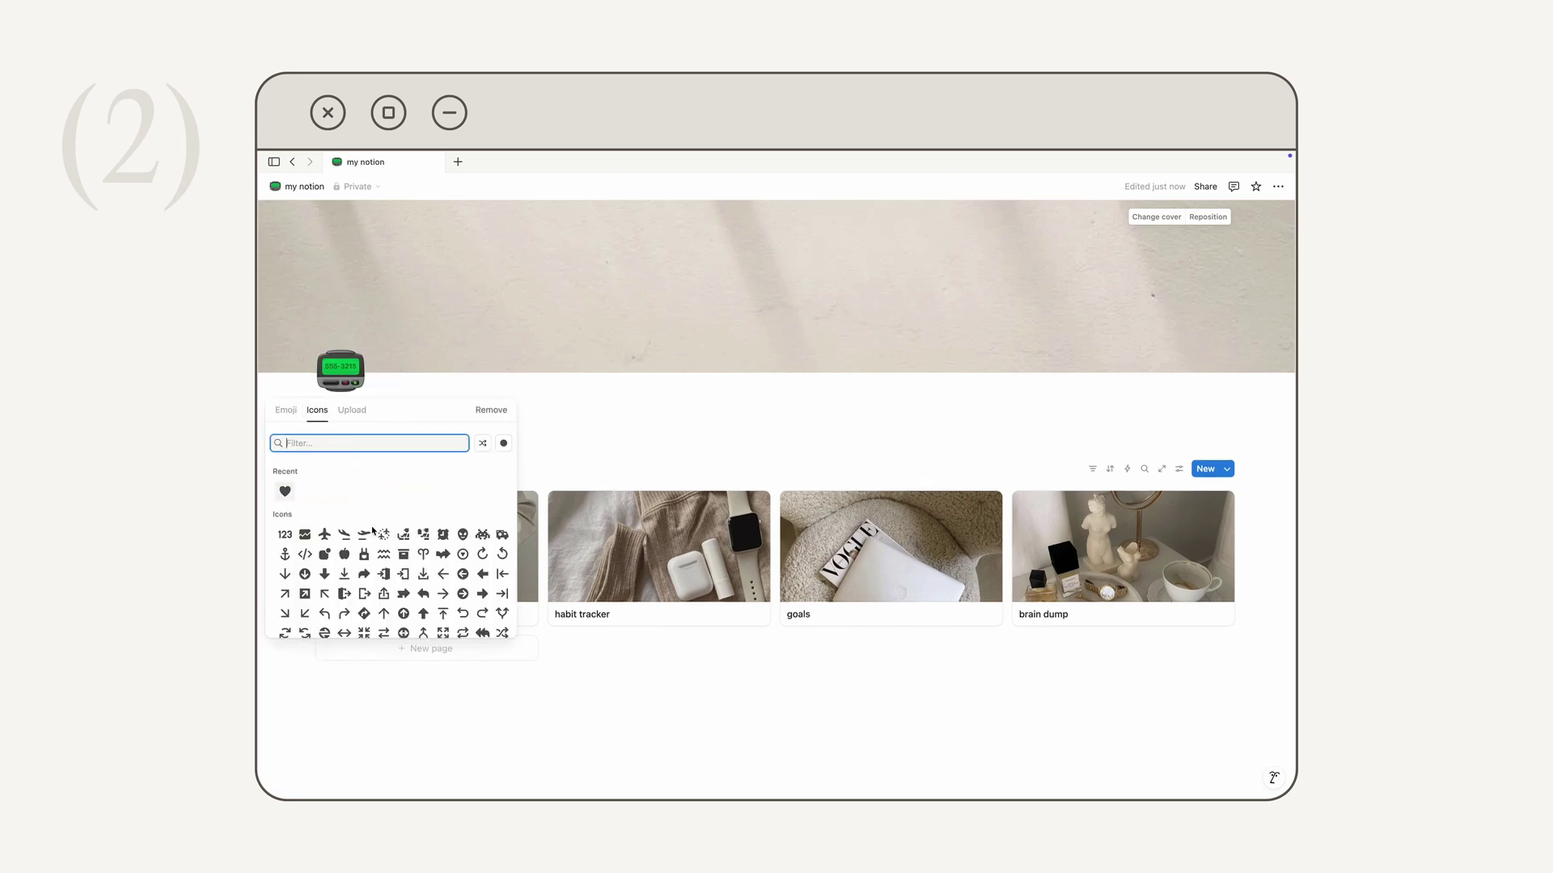
click(352, 410)
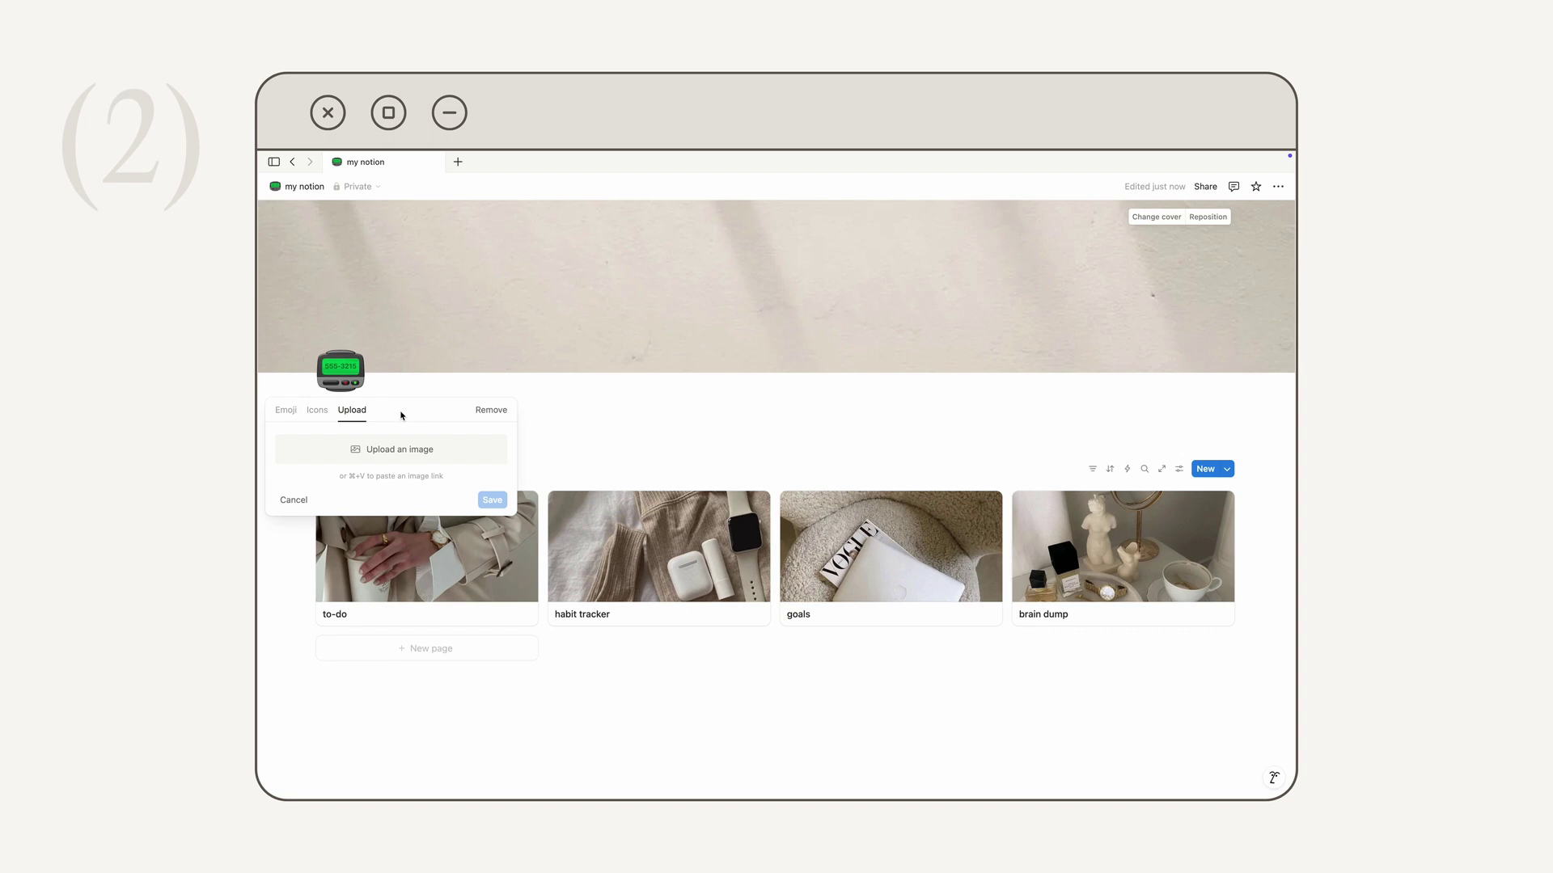
click(399, 449)
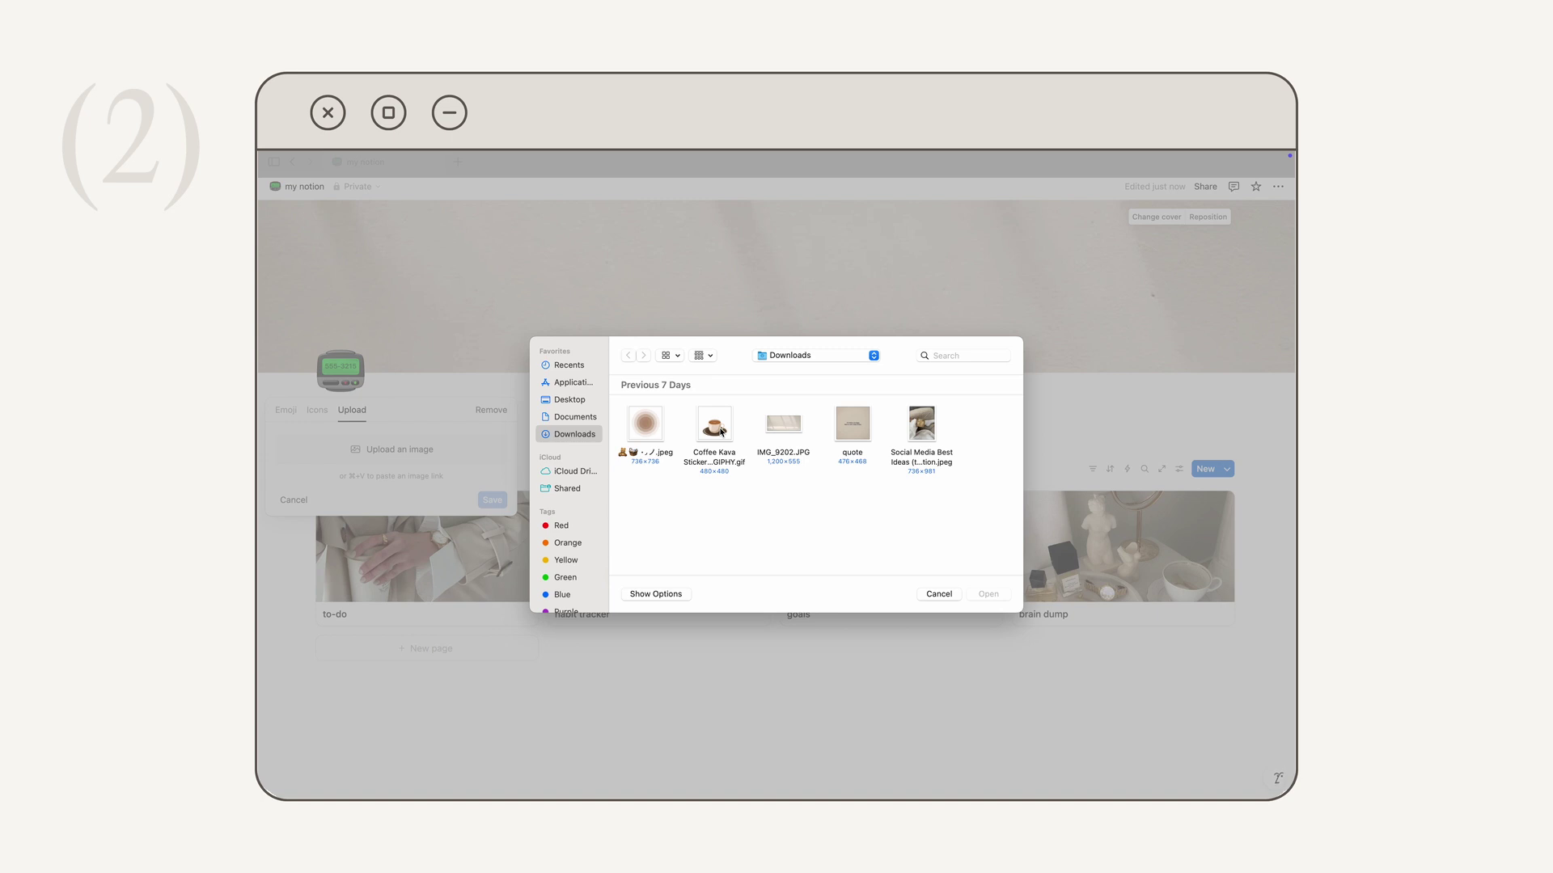
double_click(722, 431)
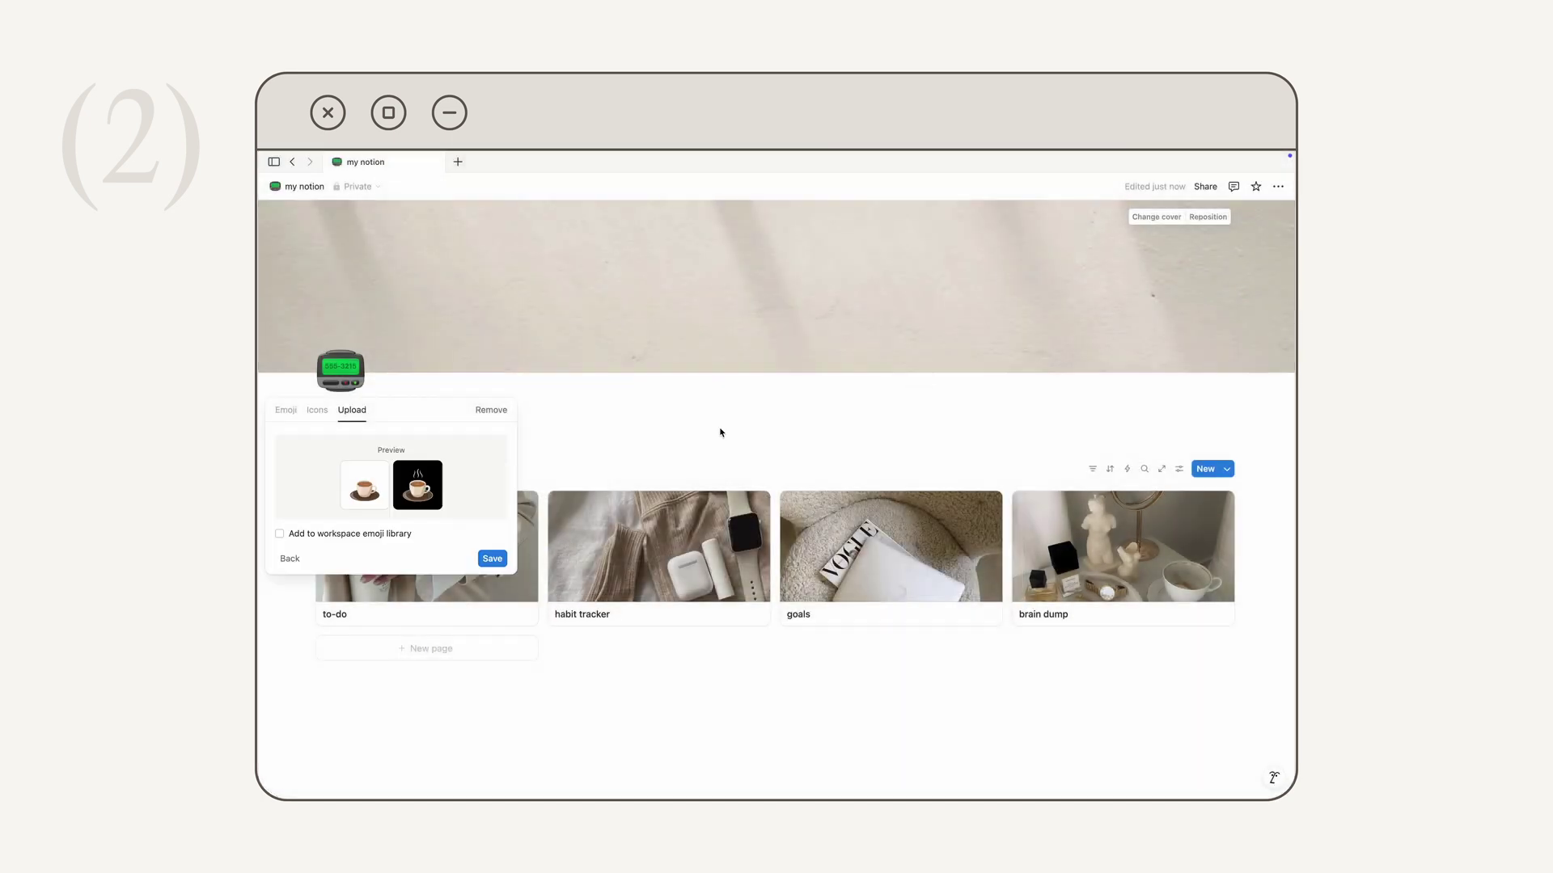
click(493, 559)
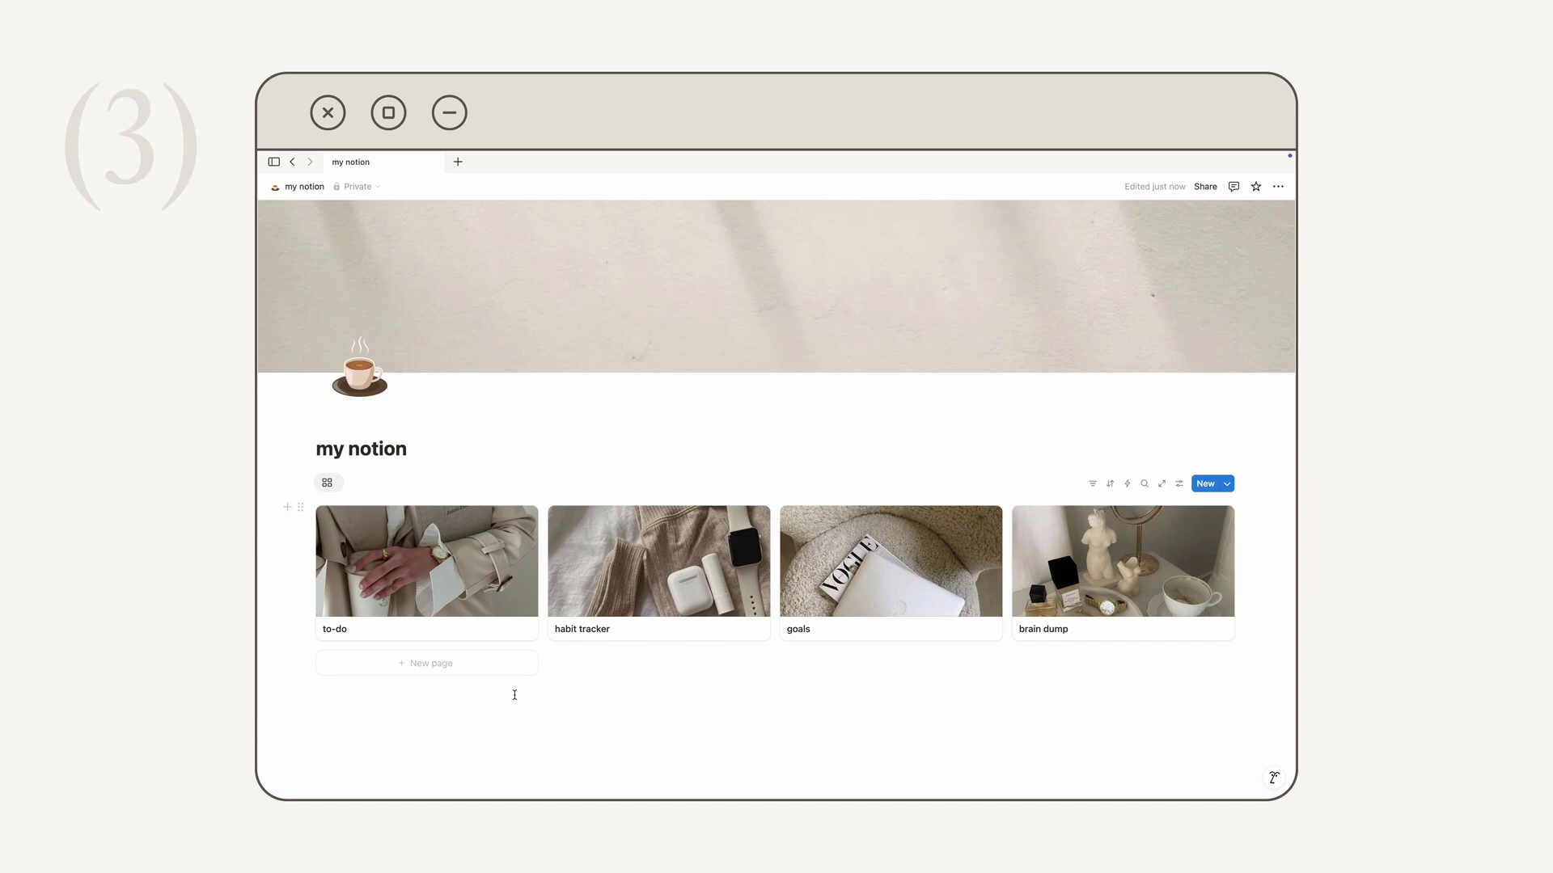
Insert an image block with the quote picture below the page gallery
scroll(514, 695, down, 2)
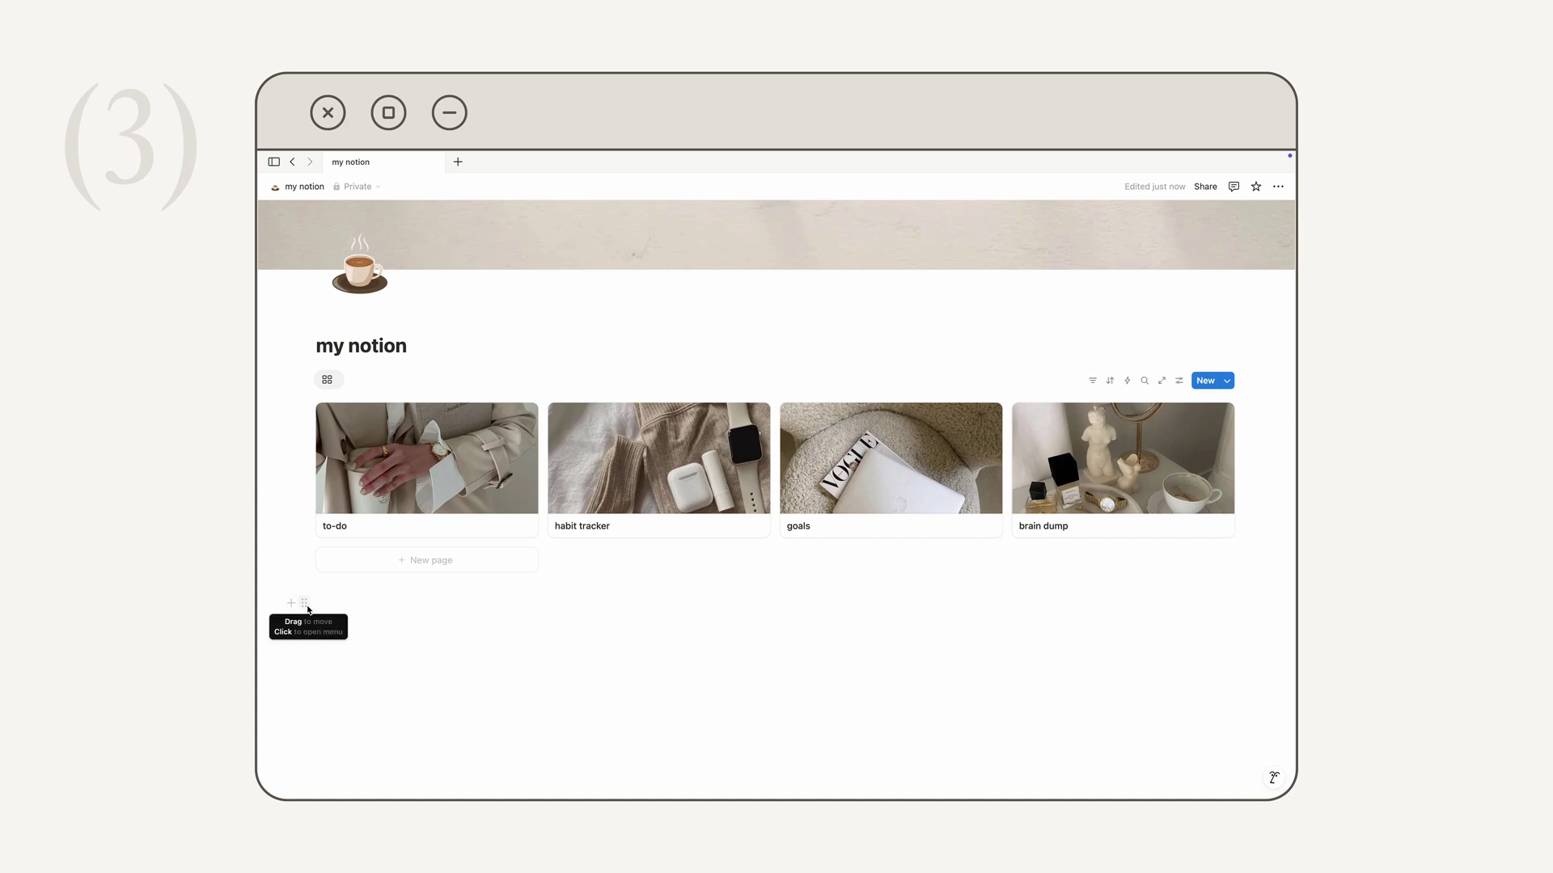
click(291, 604)
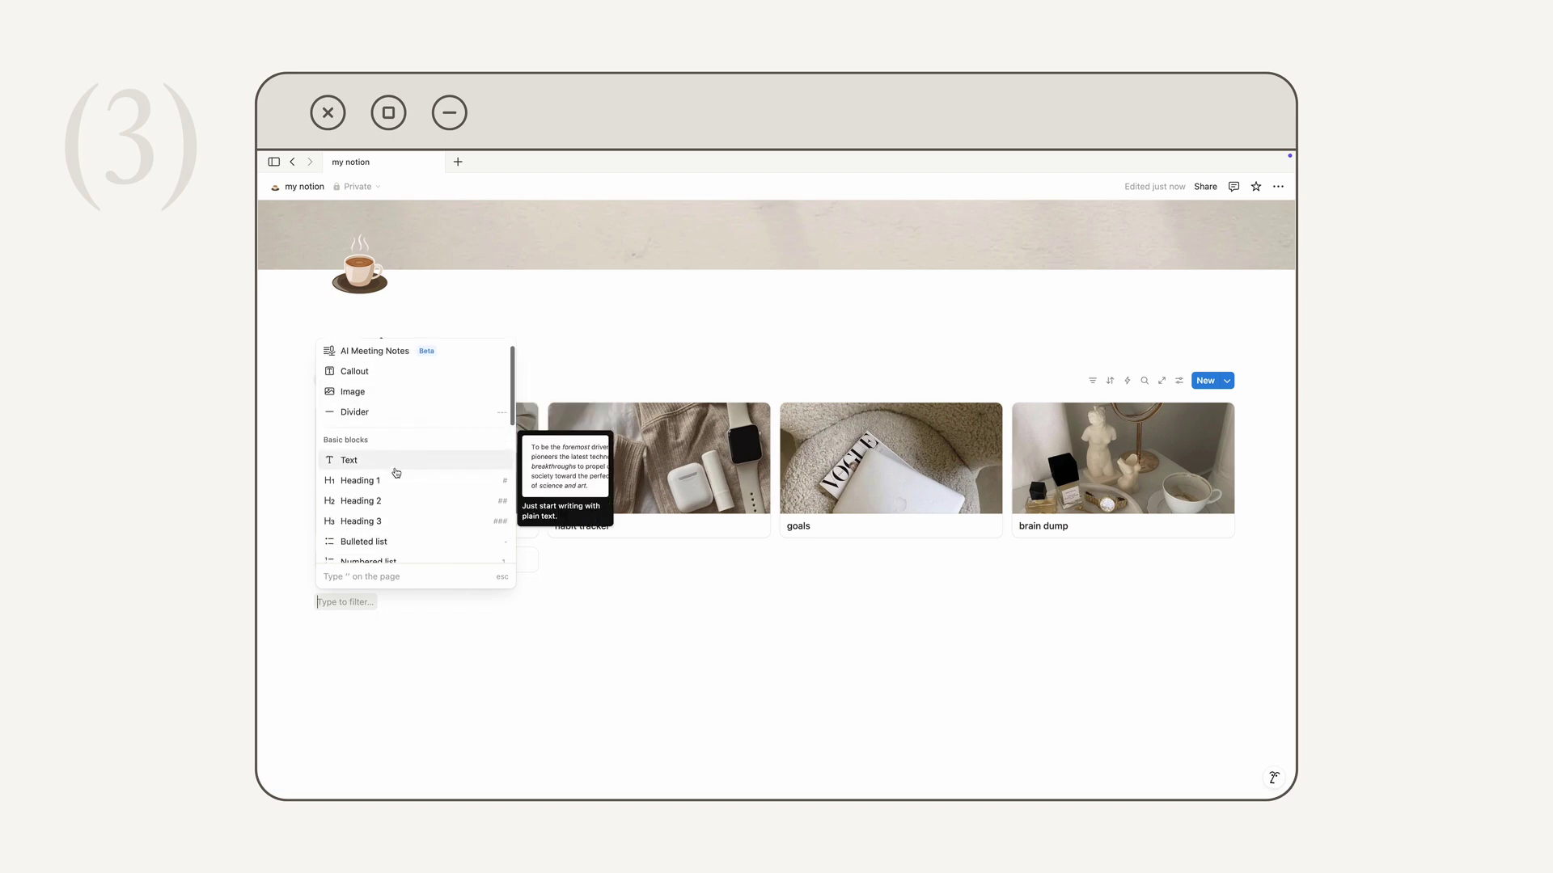
scroll(397, 482, down, 2)
scroll(402, 414, up, 2)
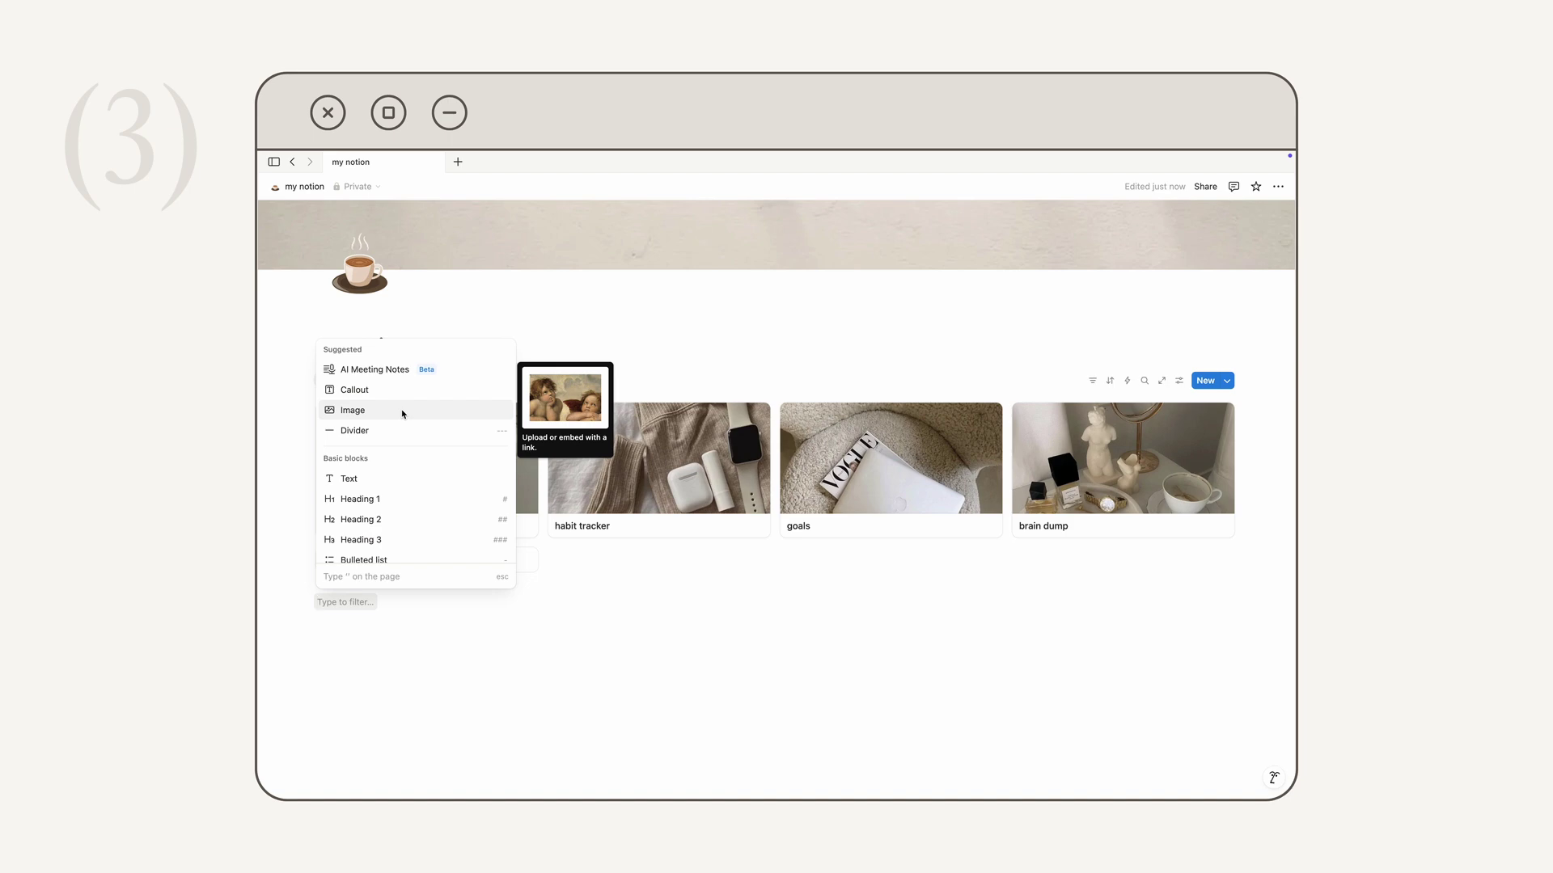
click(403, 414)
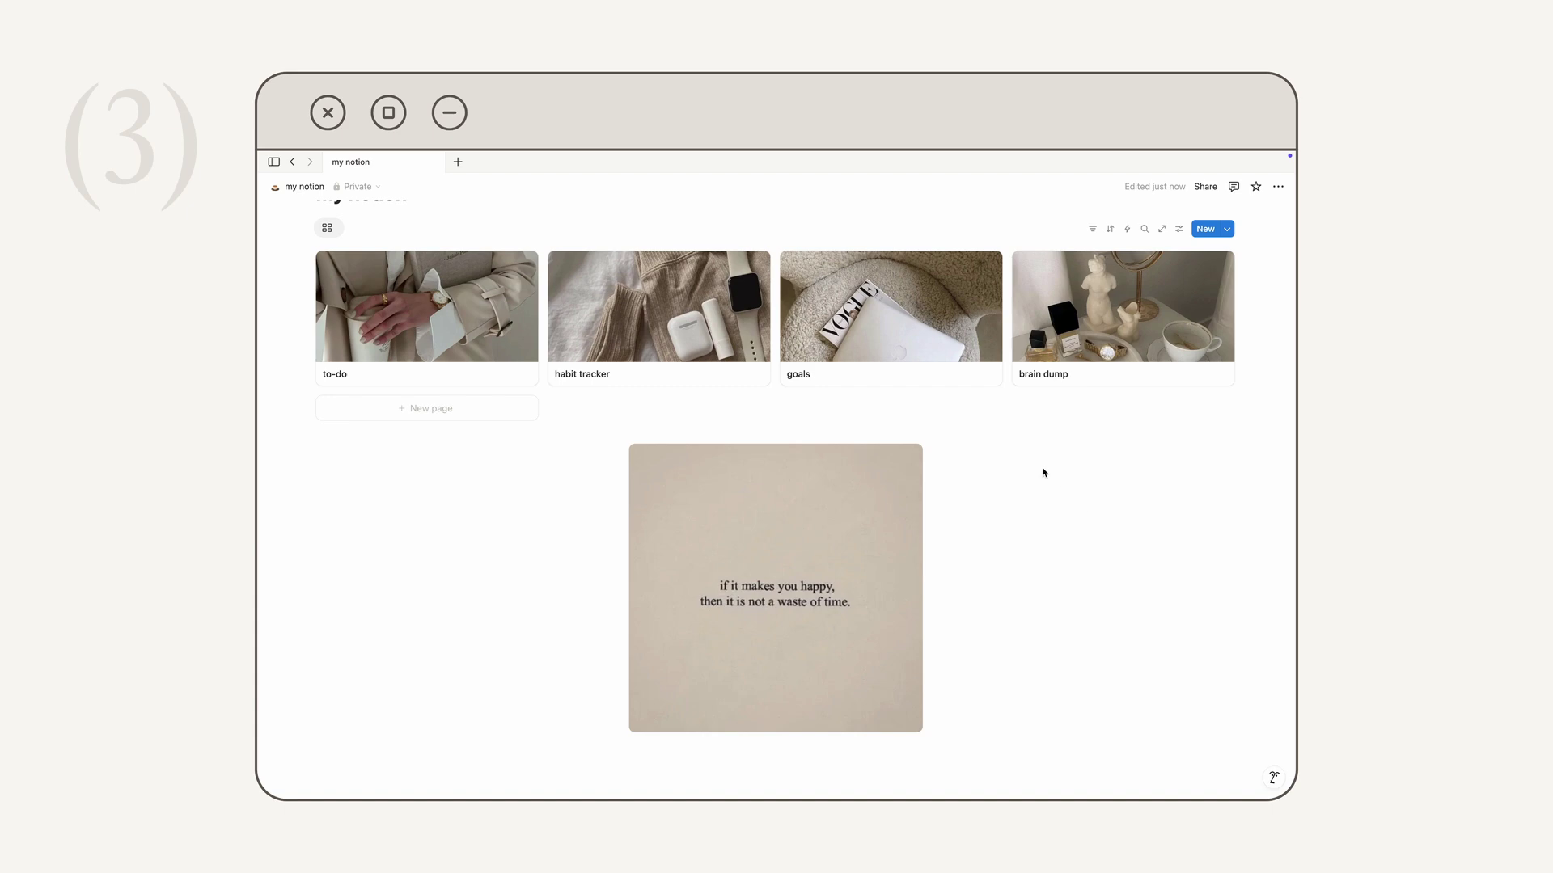
Shrink the quote image below the gallery to a slightly smaller size
click(635, 595)
drag(634, 595, 657, 622)
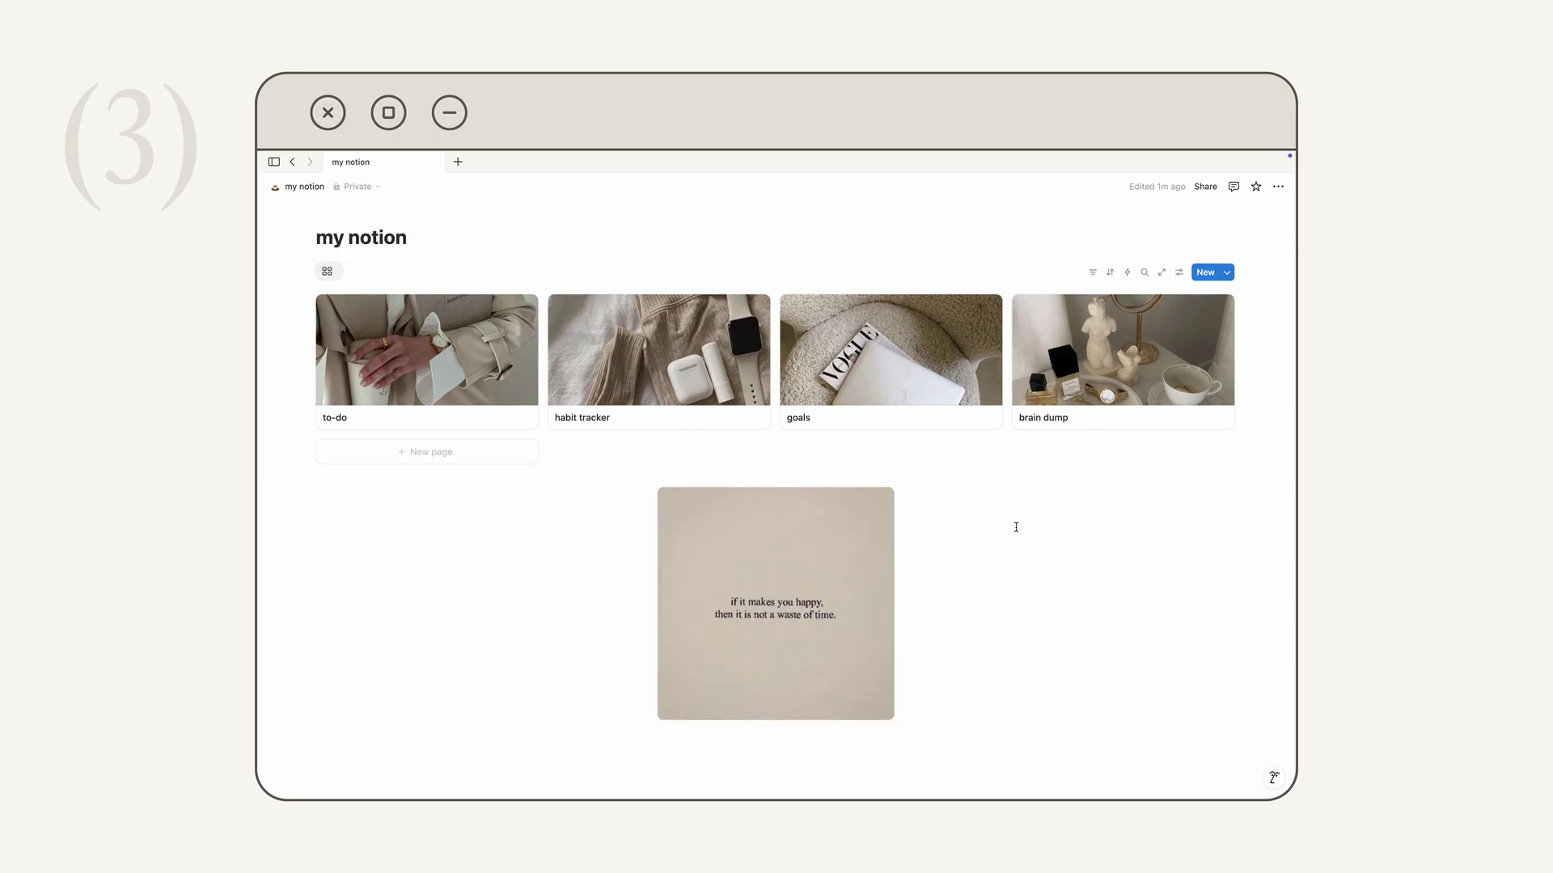
mouse_move(830, 681)
mouse_move(771, 559)
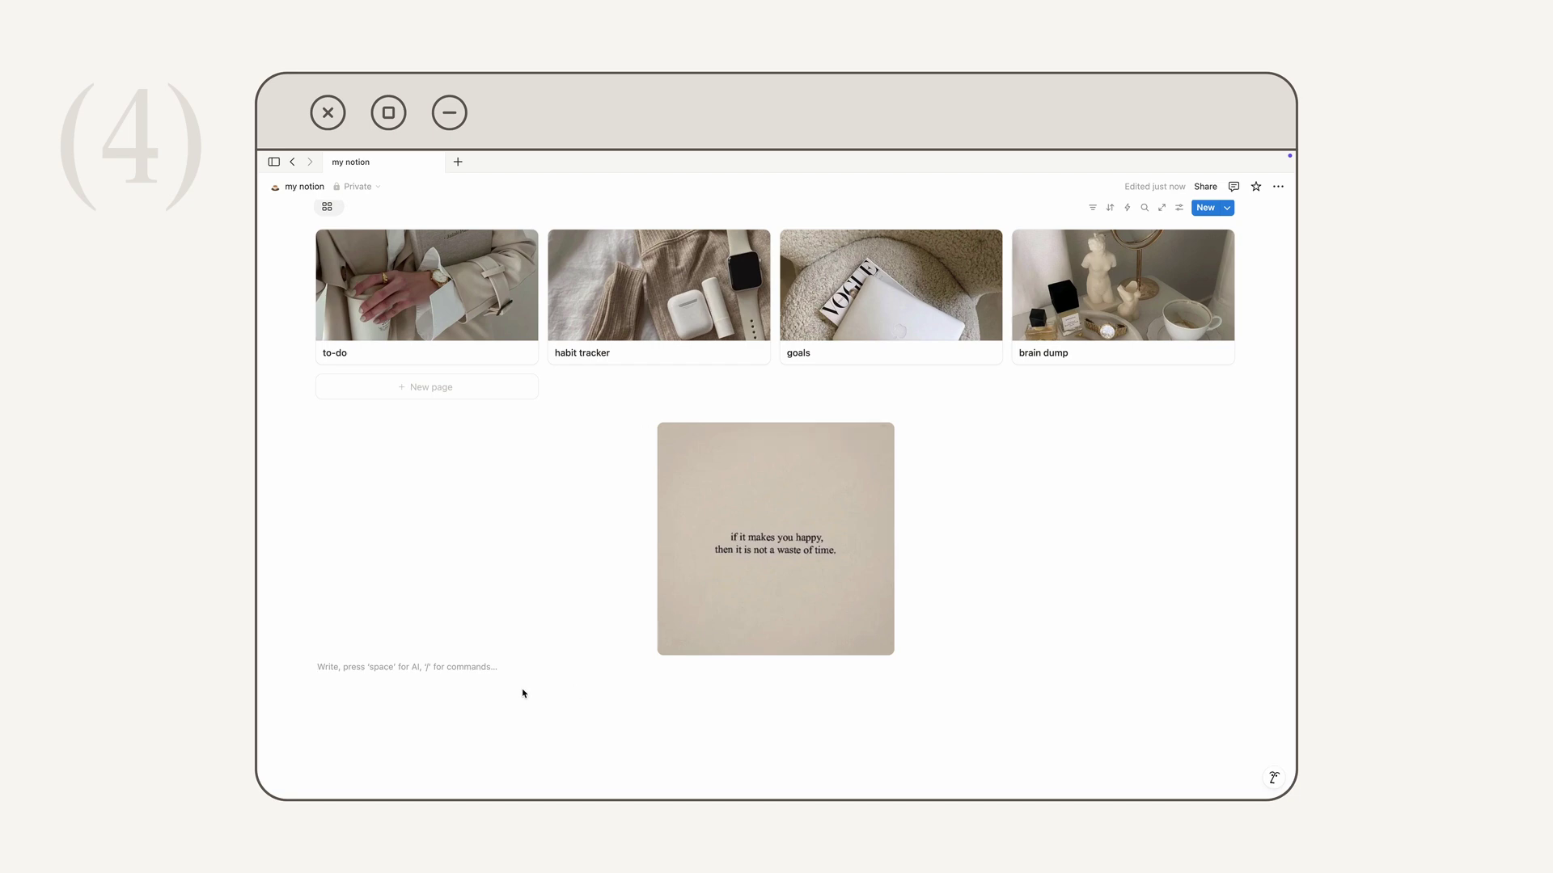
click(338, 414)
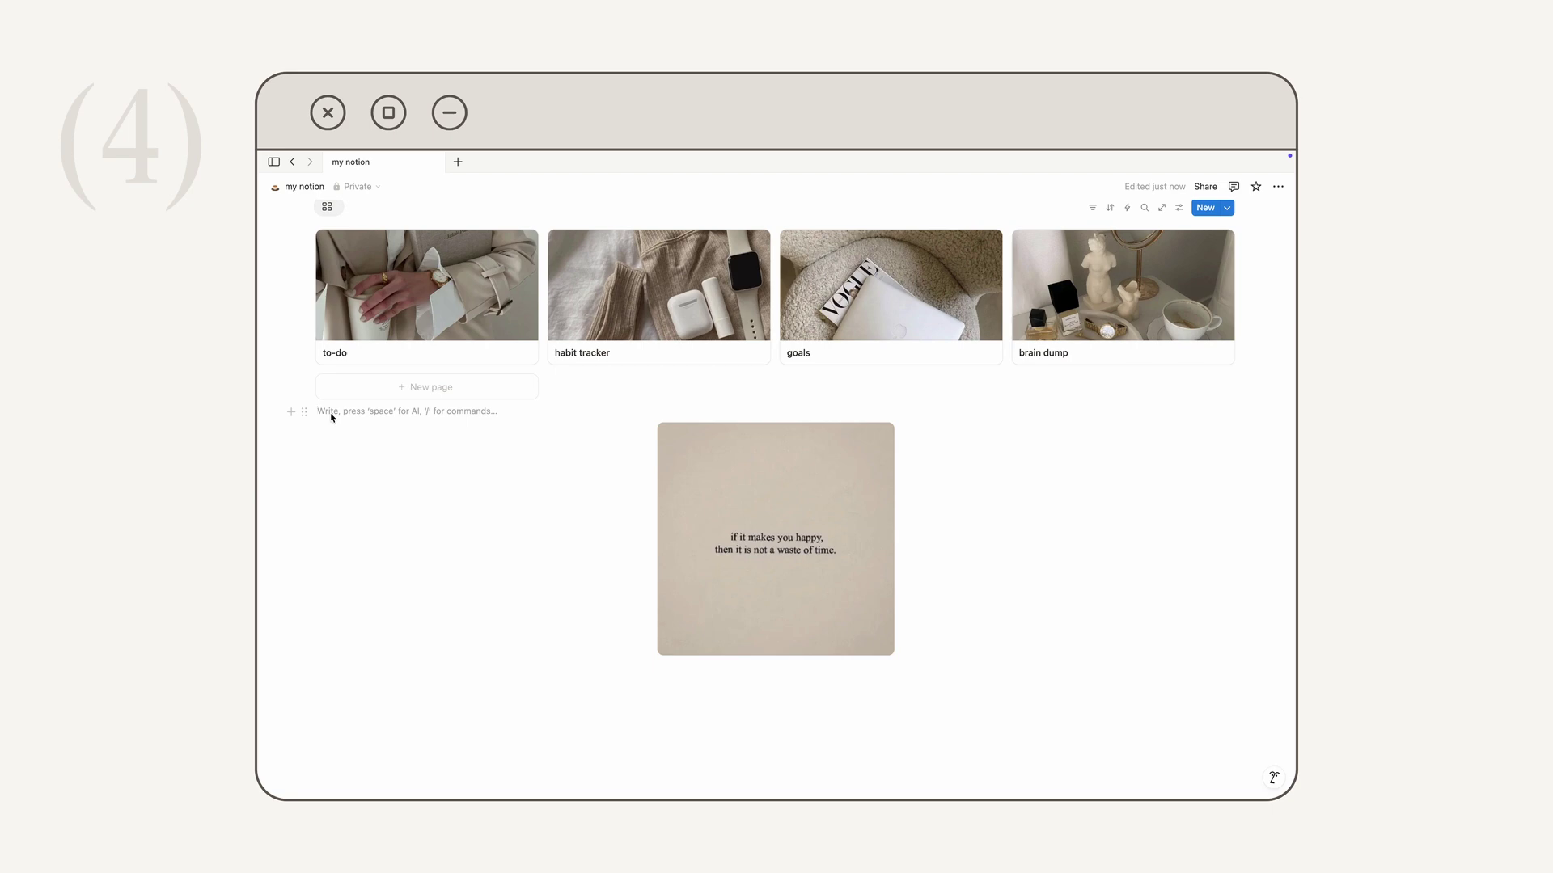
text(https://youtu.be/DcFtD2TM7VE)
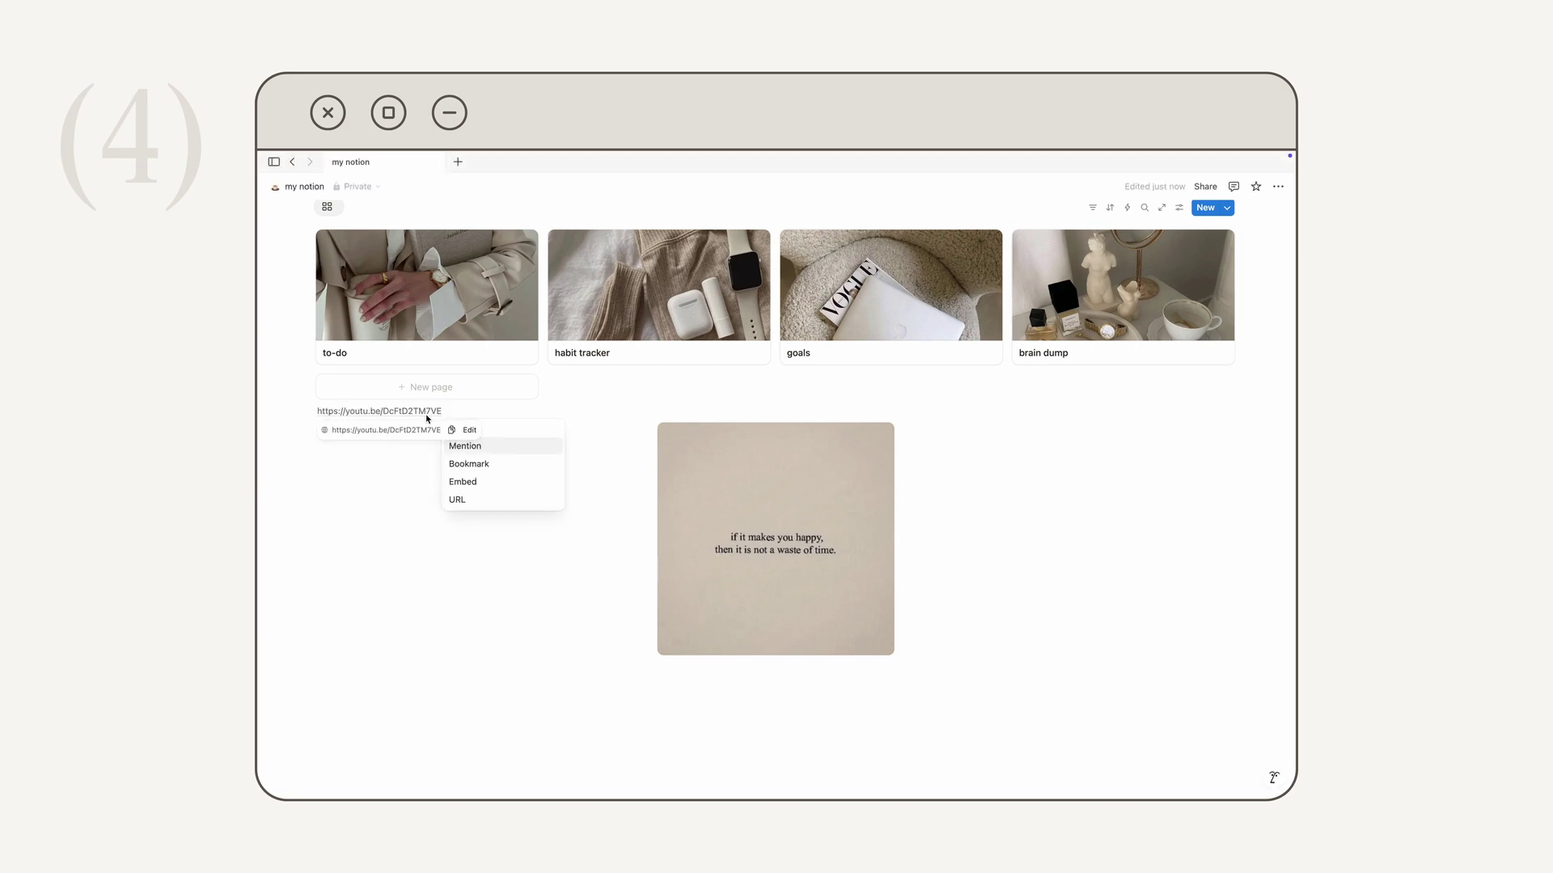
click(508, 483)
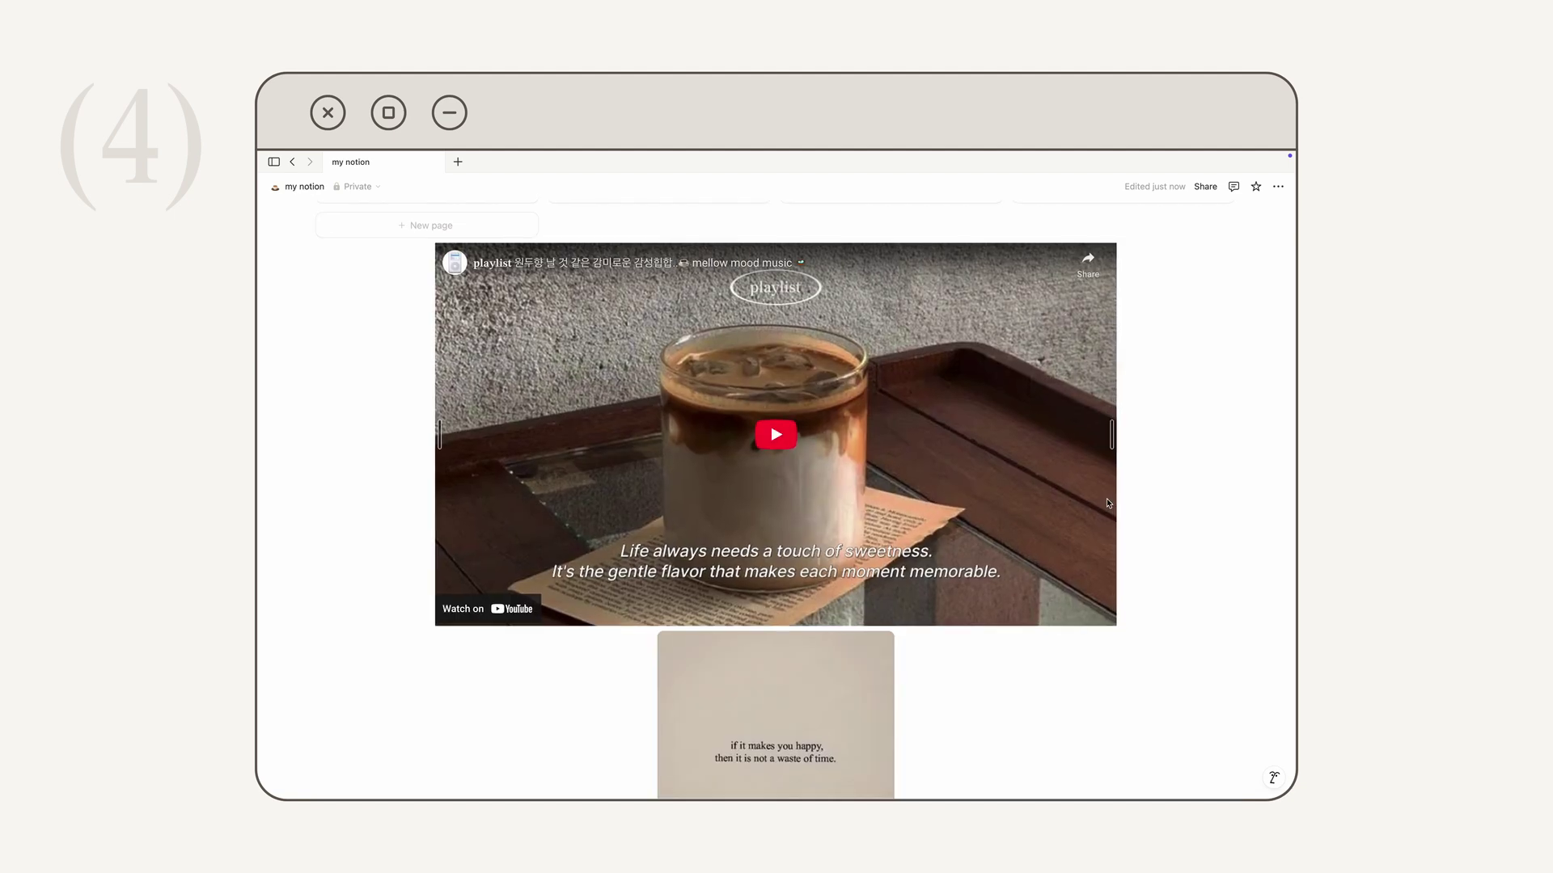
Resize the embedded YouTube video to match the width of the quote image below it
drag(1116, 497, 1172, 498)
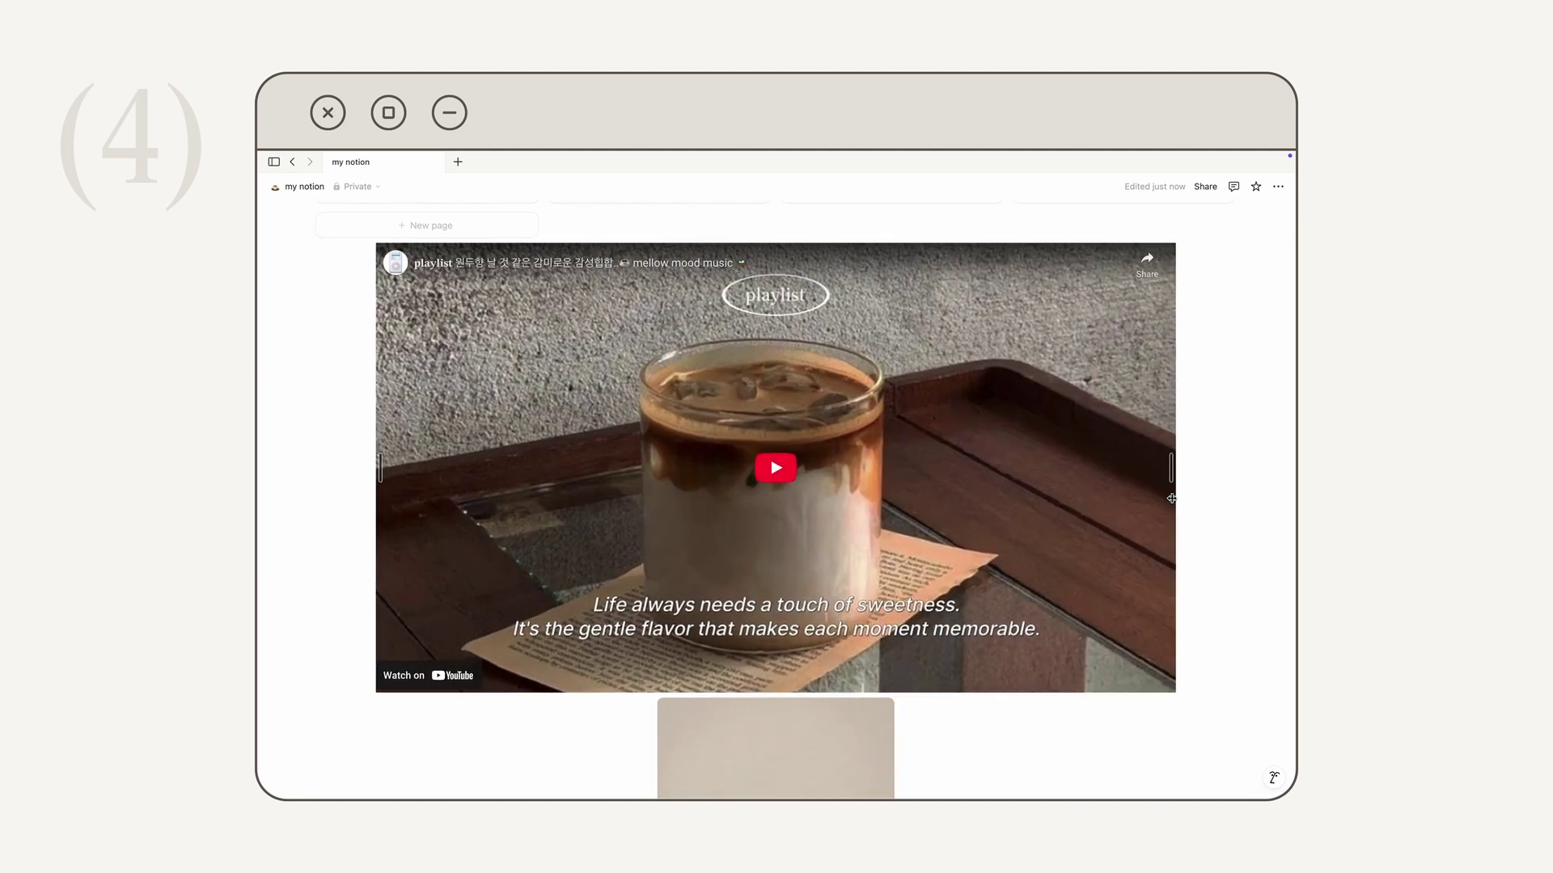
drag(1172, 499, 943, 523)
scroll(943, 522, up, 3)
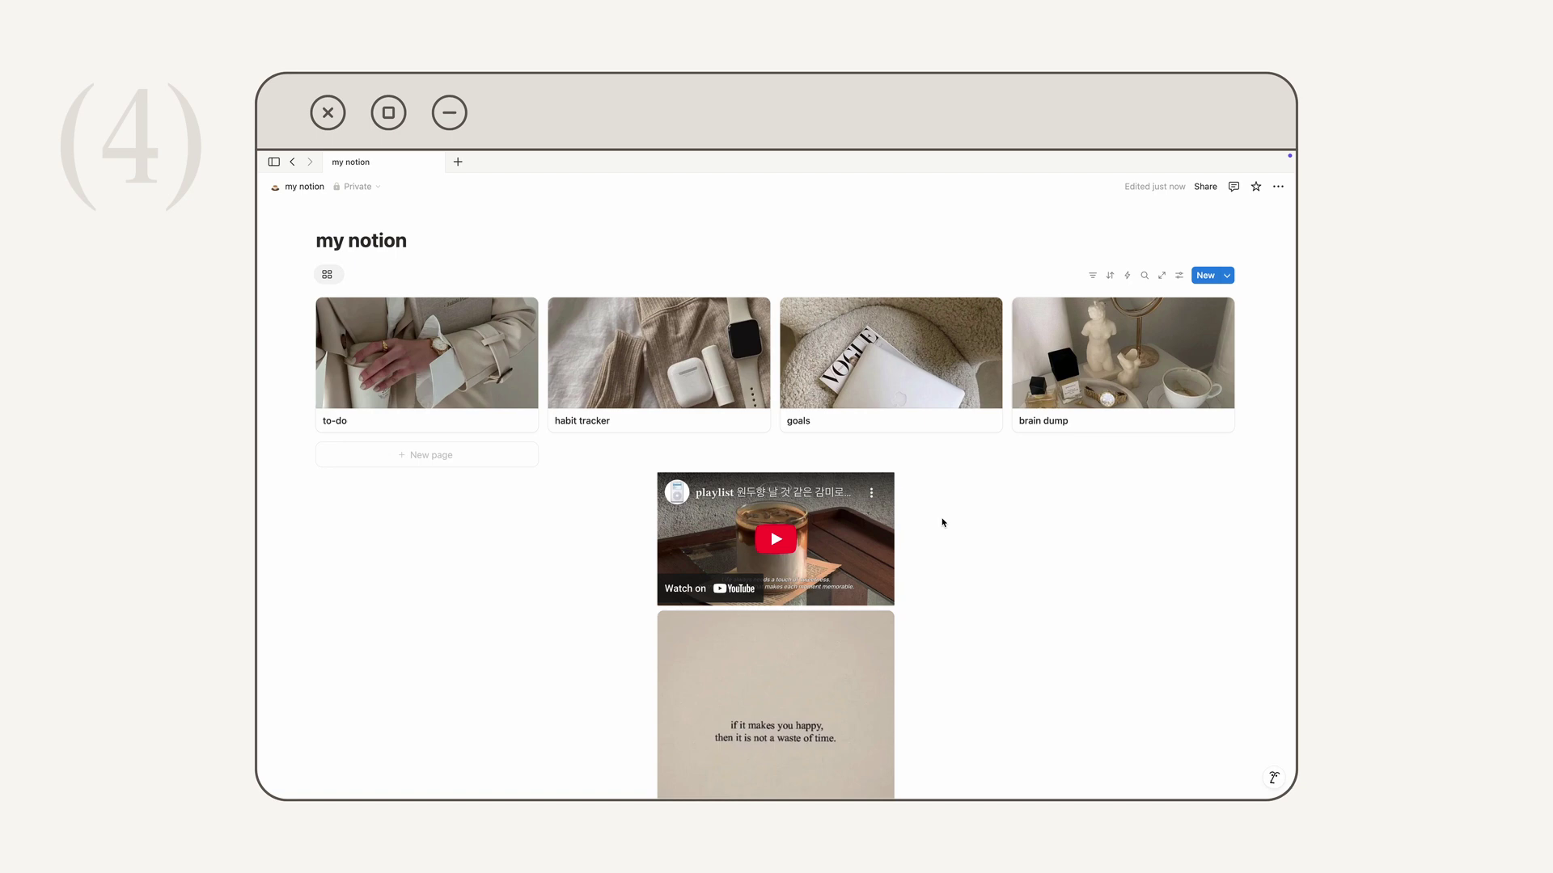
Play the embedded YouTube video briefly and pause it to test playback
click(780, 547)
click(751, 529)
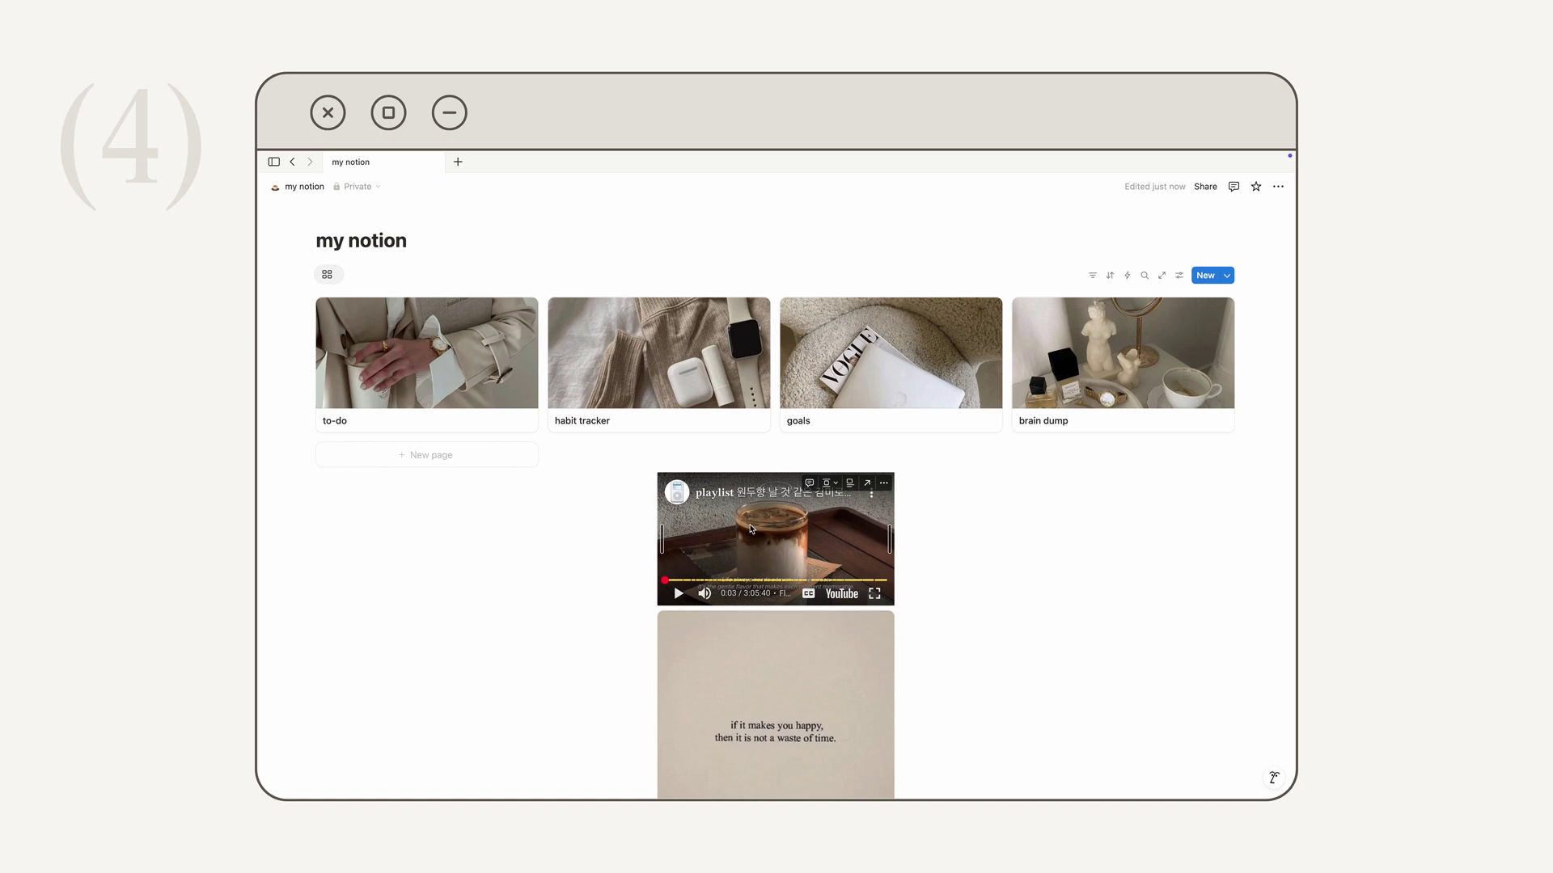
scroll(902, 551, down, 1)
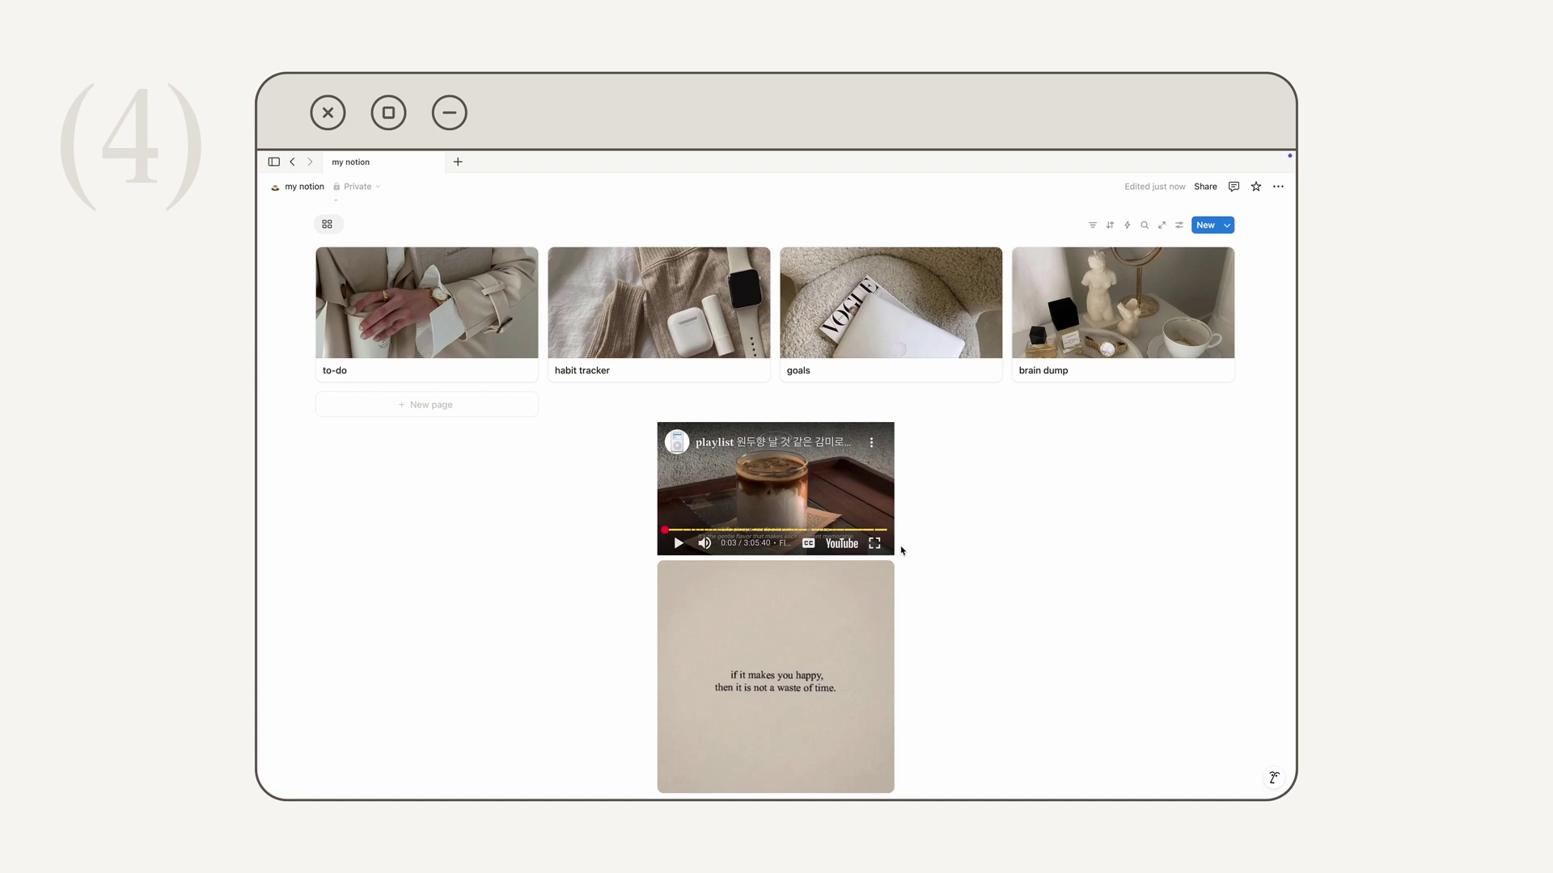
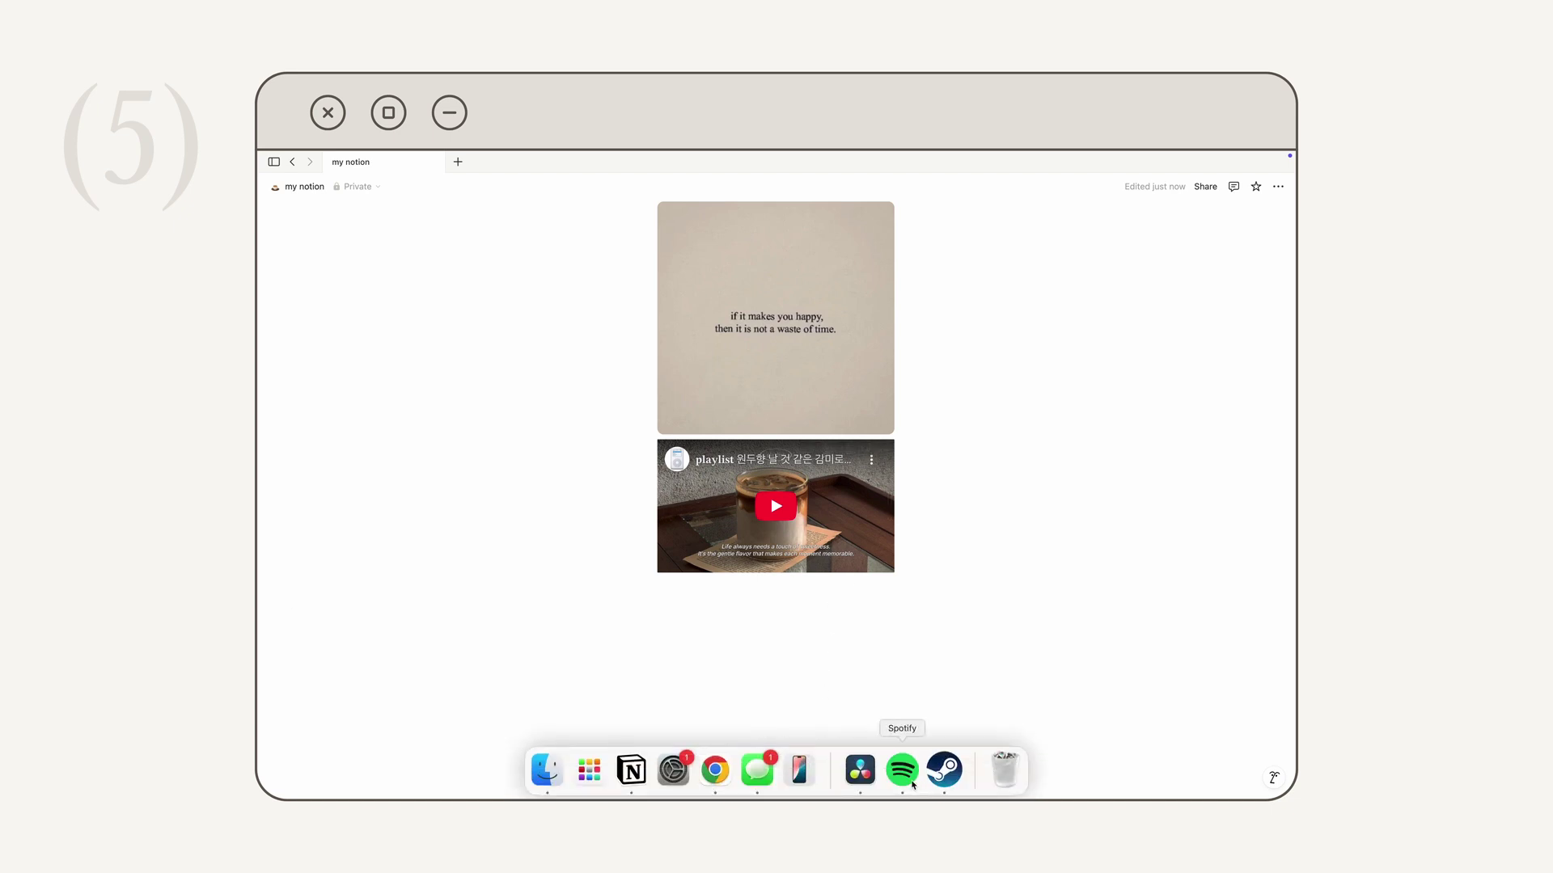
Switch to Spotify and copy the link to the album Midnights (The Til Dawn Edition)
click(898, 769)
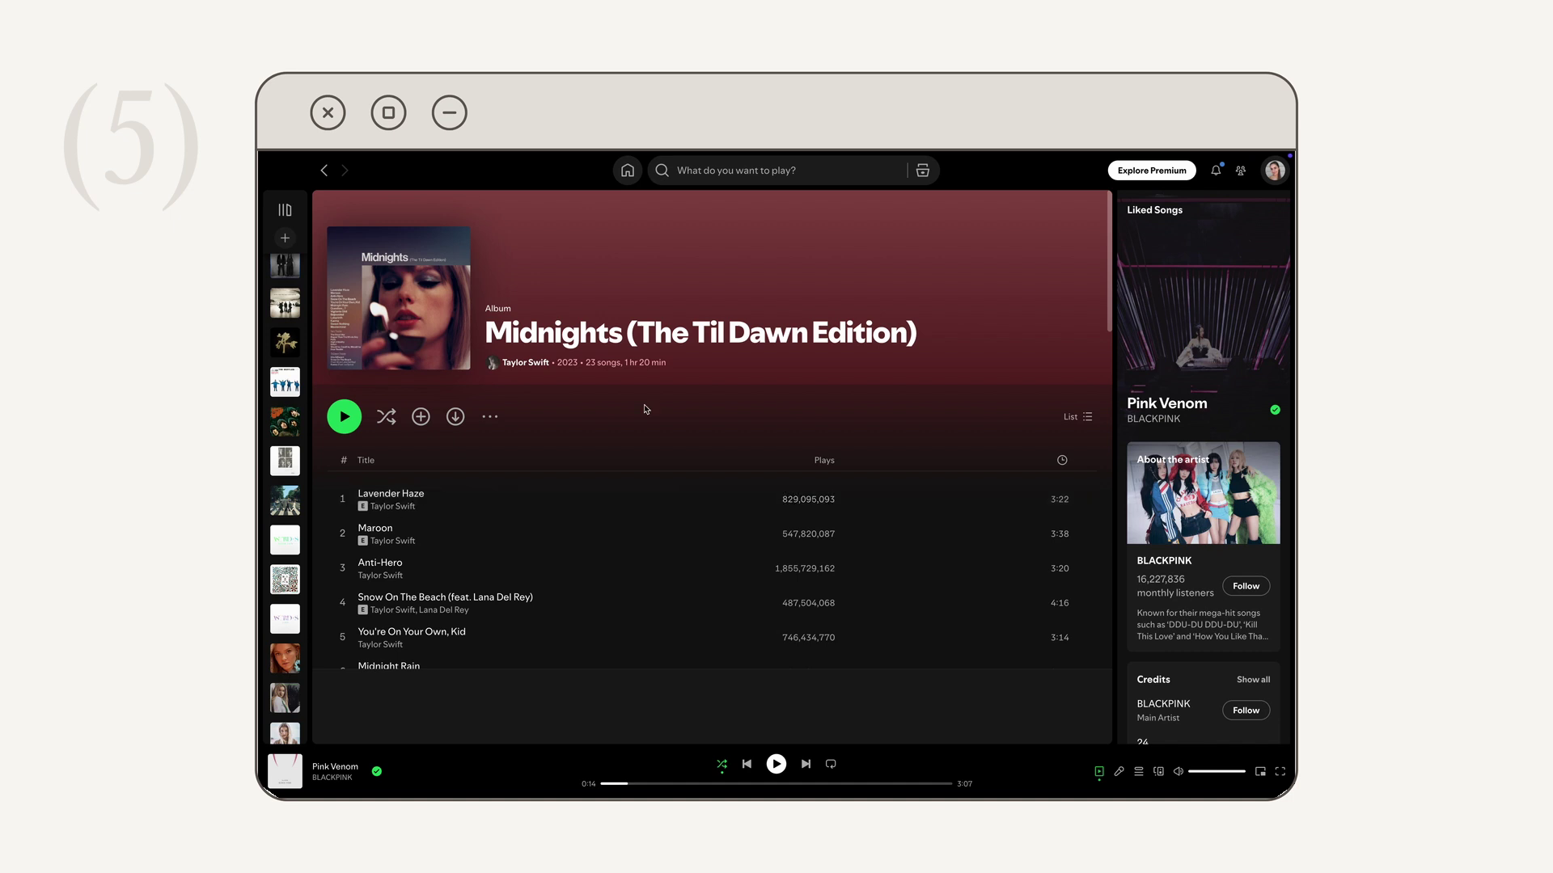
click(492, 418)
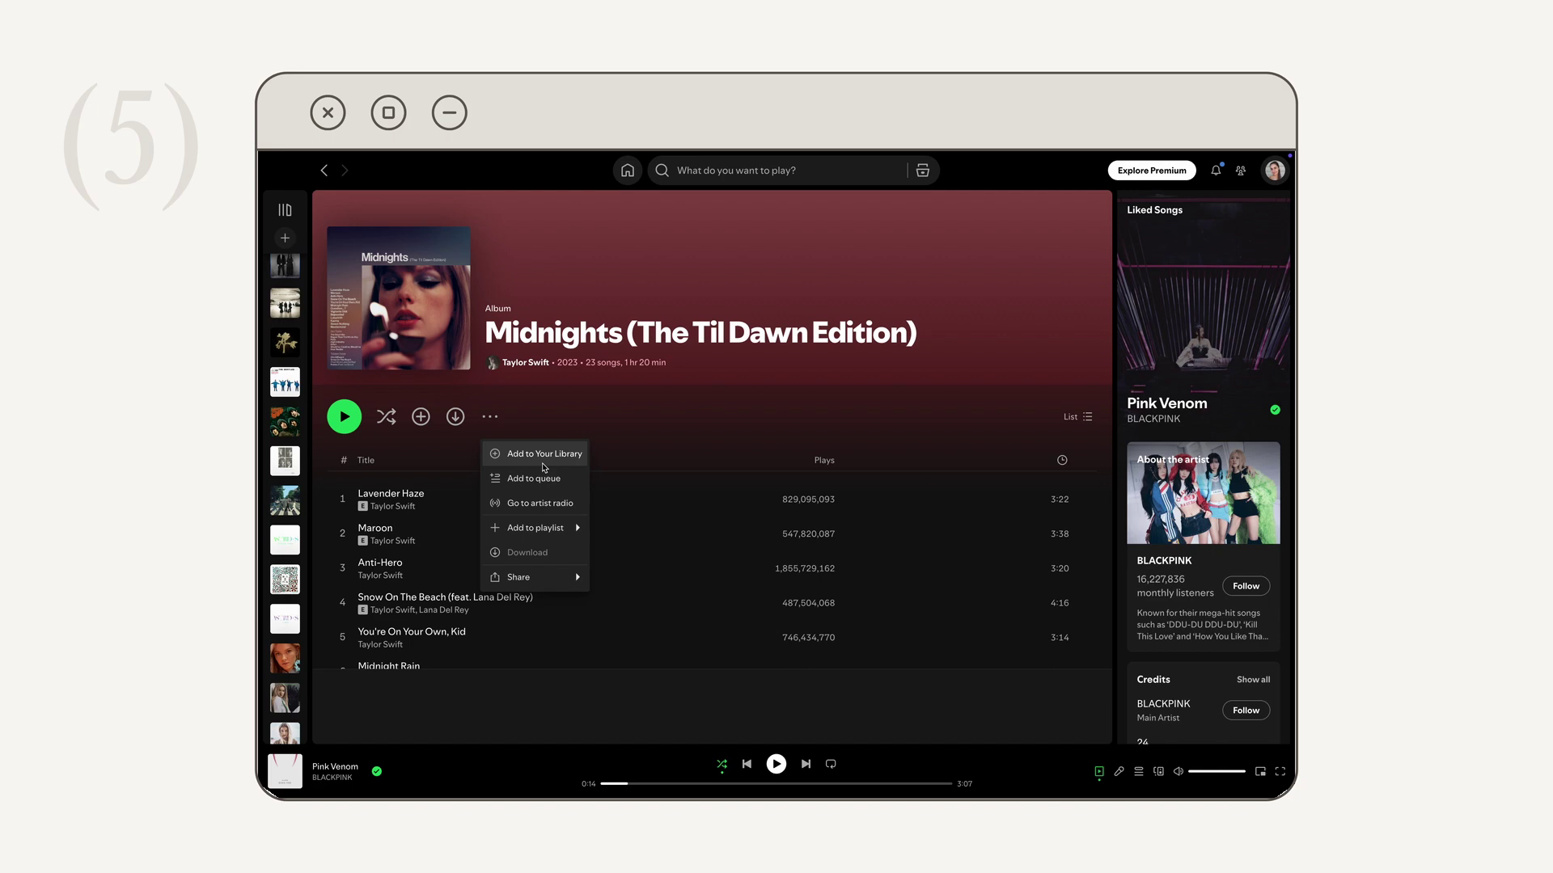
mouse_move(549, 579)
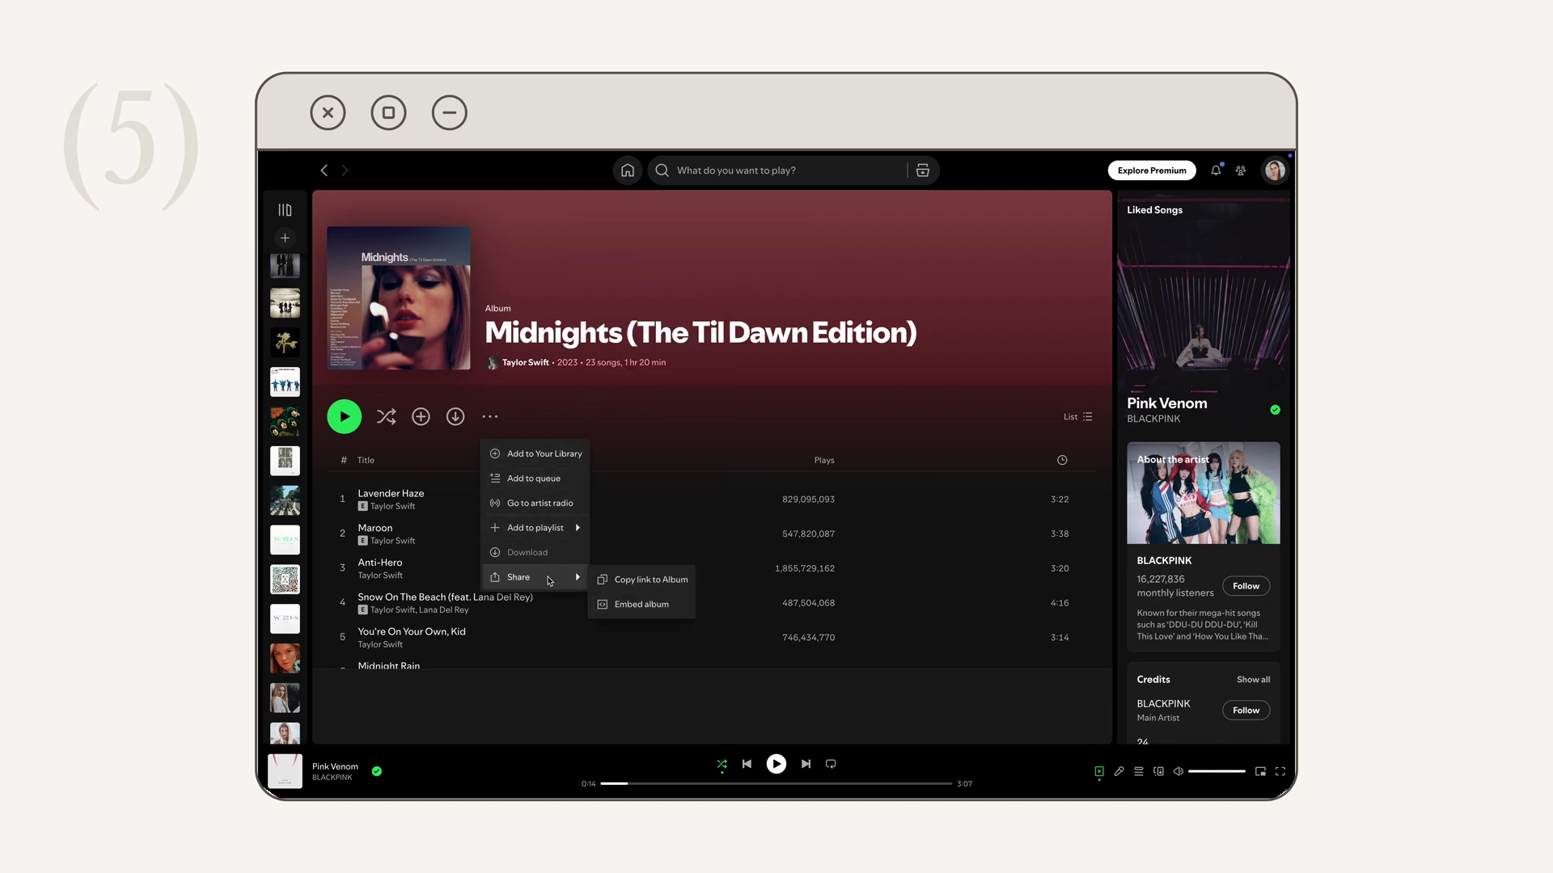
click(613, 582)
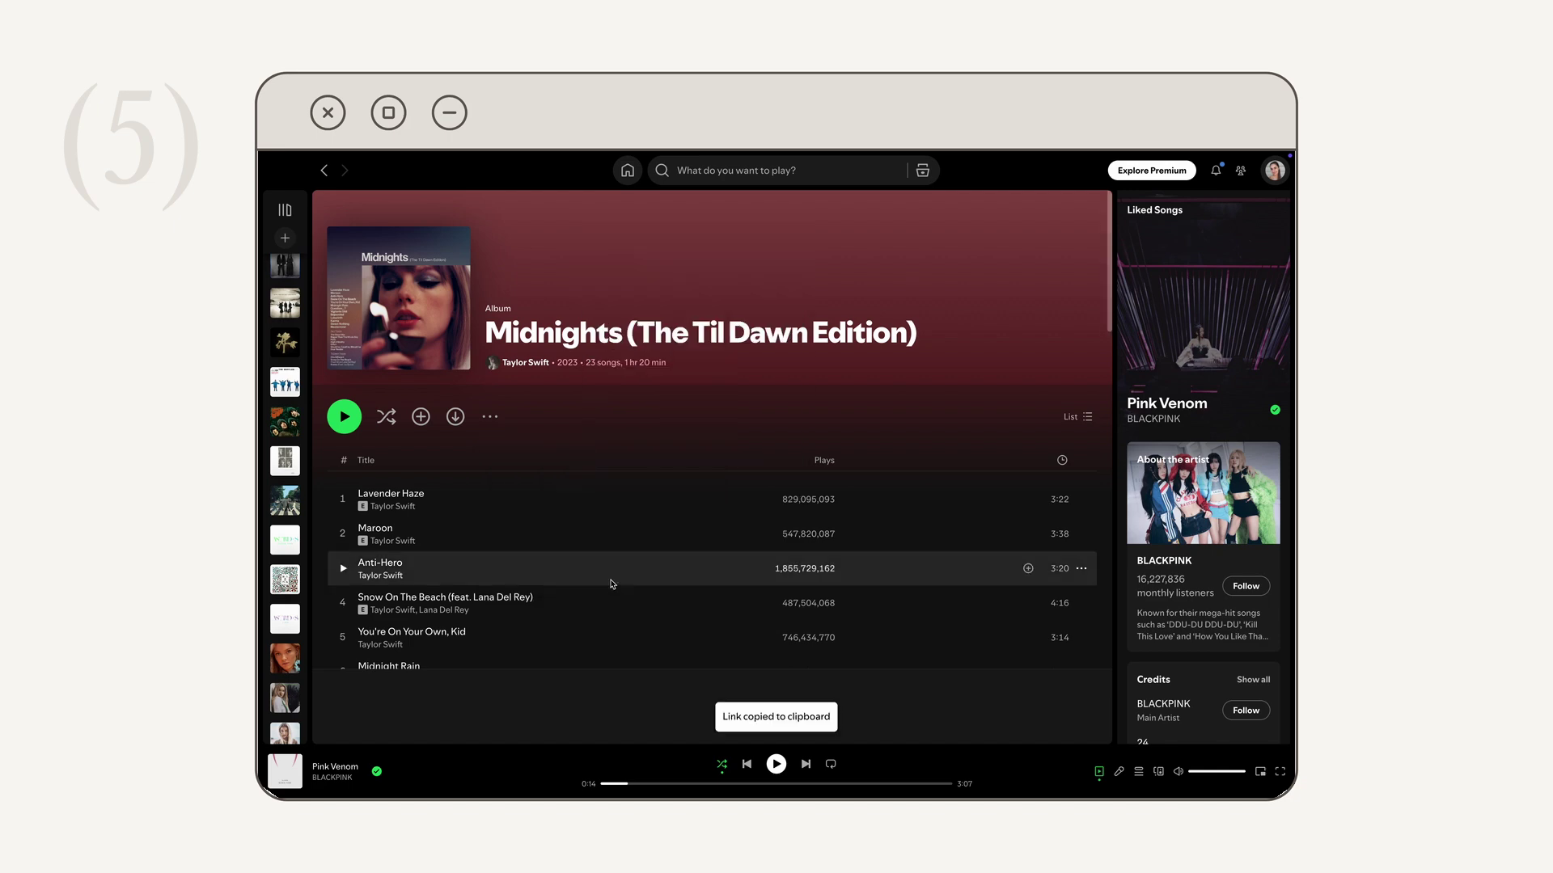
Return to Notion, embed the copied album link, and place it at the quote image's width between that image and the YouTube video
key(ctrl+Left)
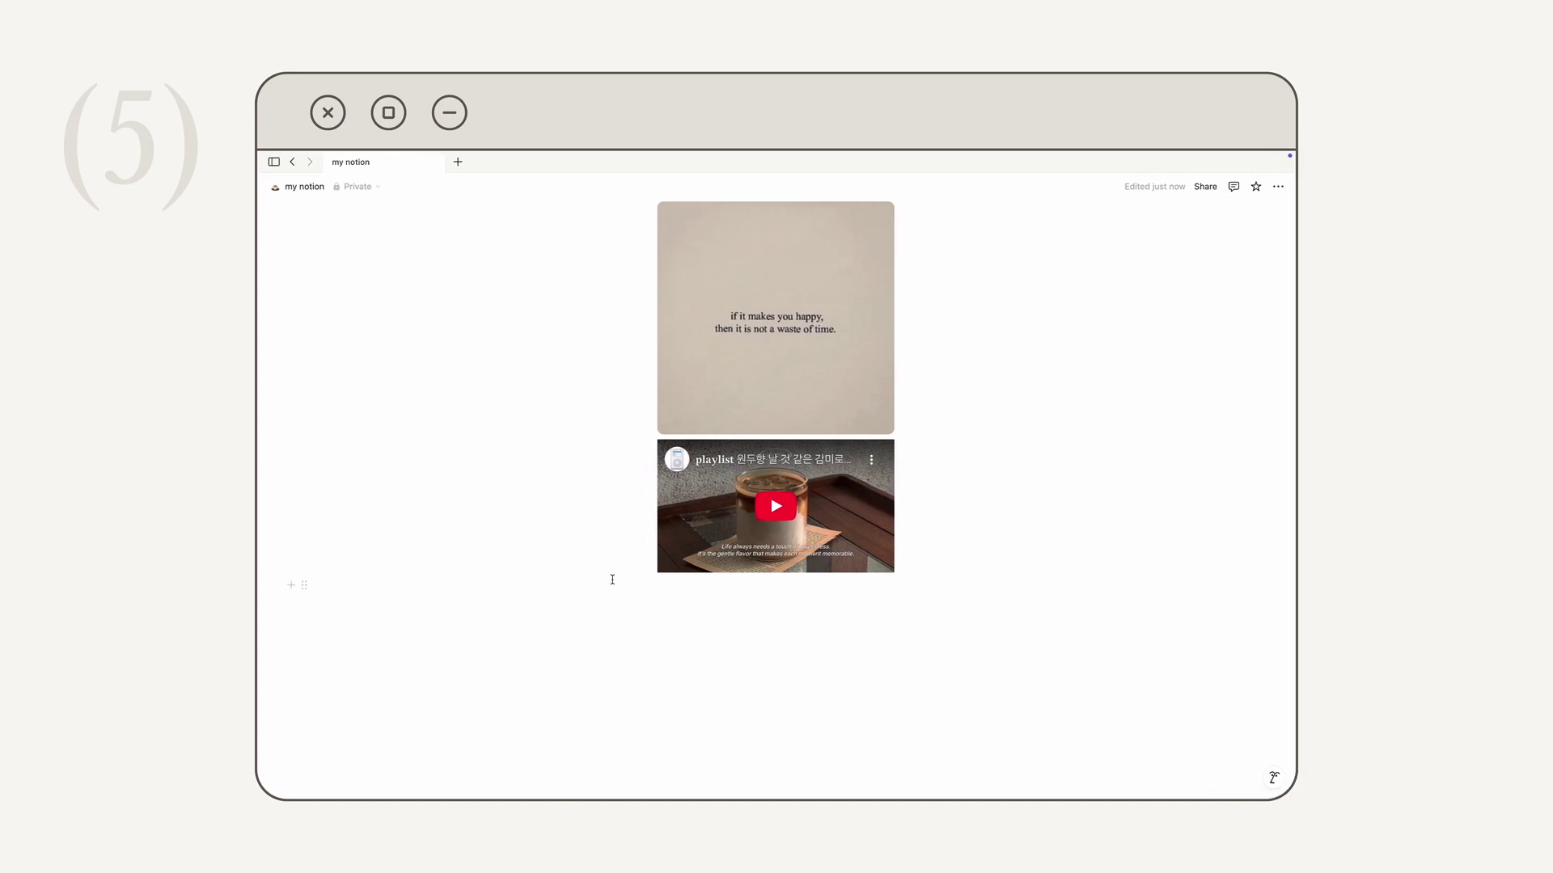
click(656, 594)
key(super+v)
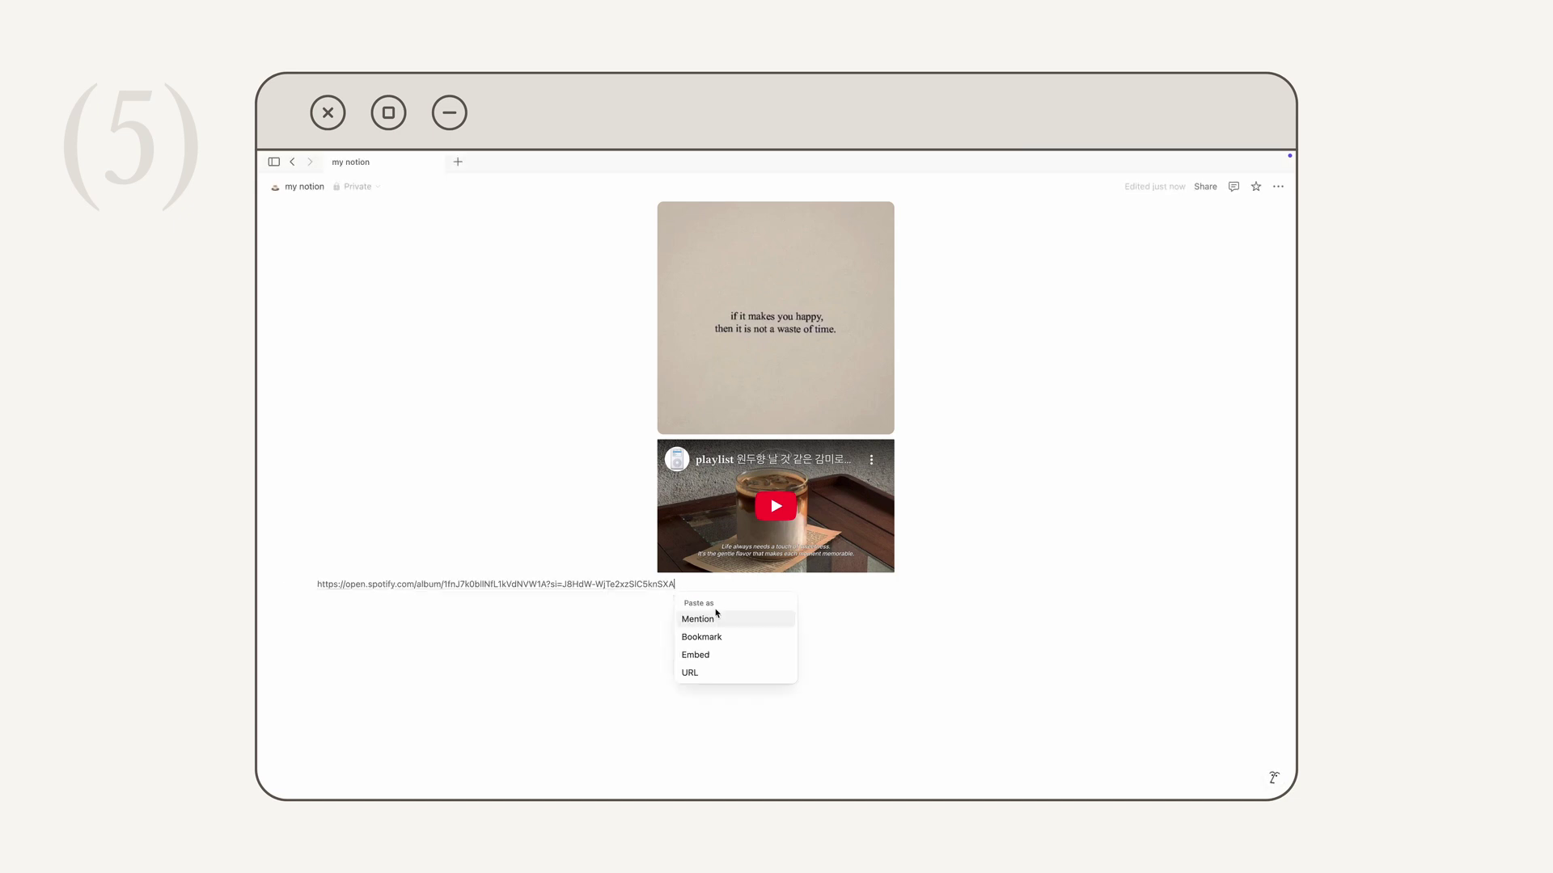
click(708, 655)
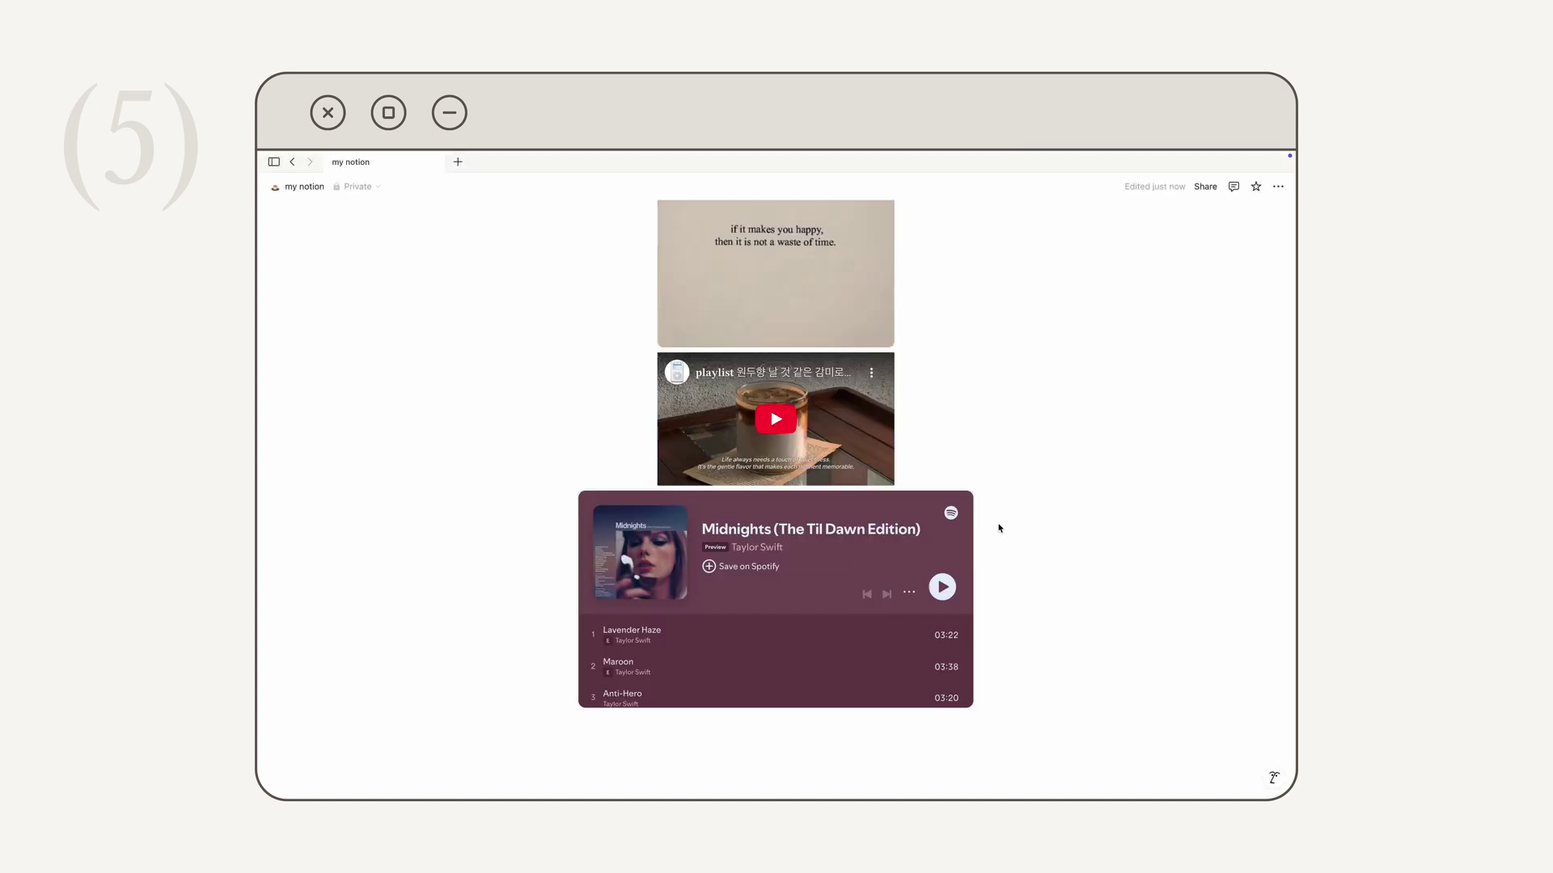
drag(976, 598, 728, 266)
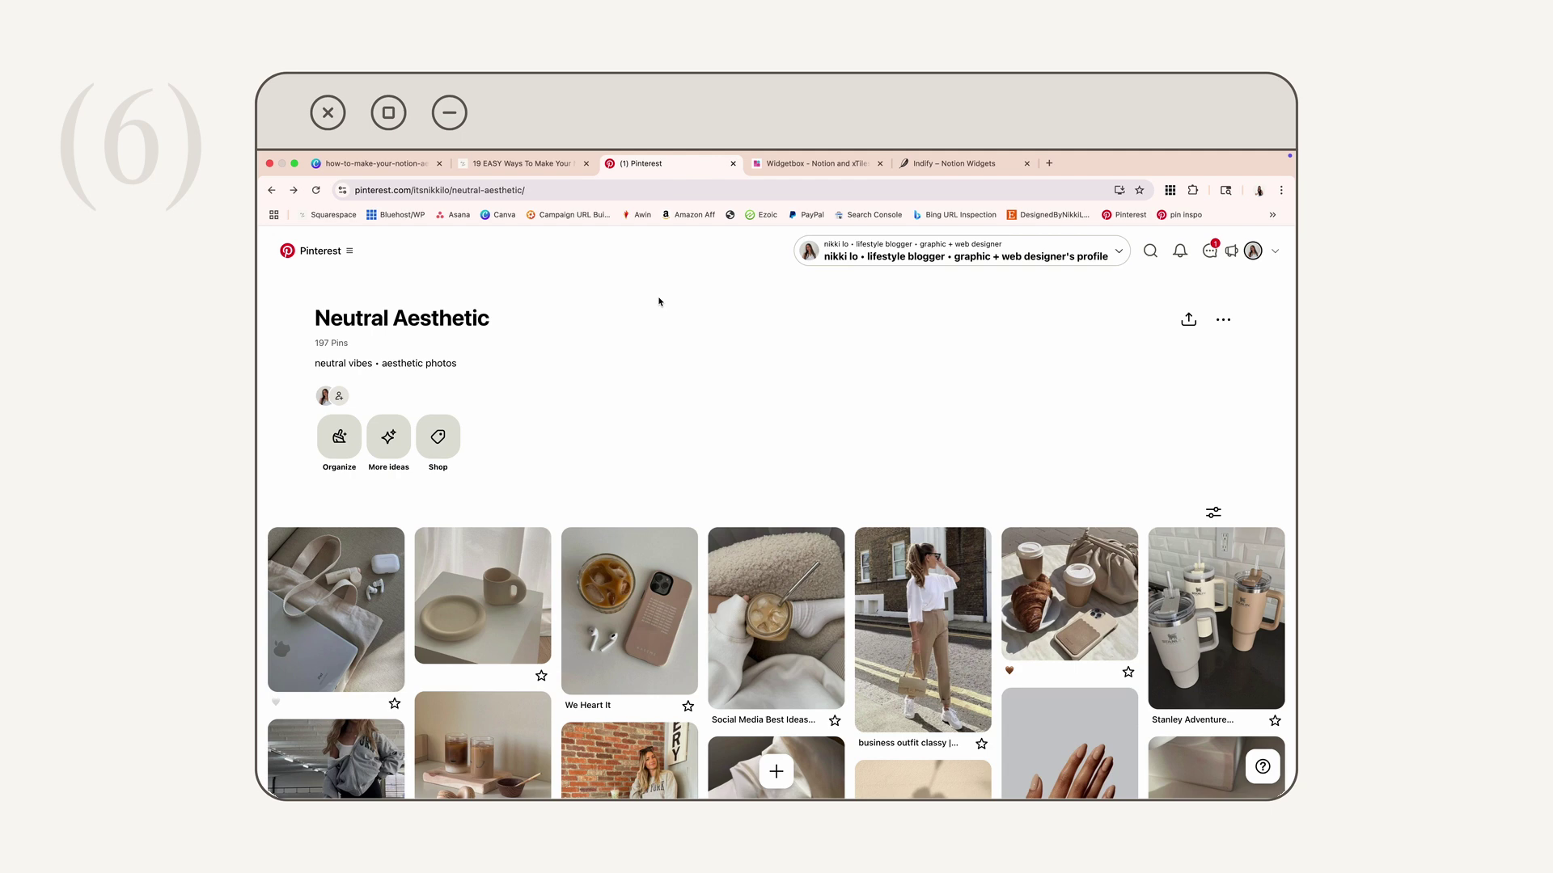
Copy the Neutral Aesthetic Pinterest board's web address and embed the board in Notion below the YouTube video, matching the video's width
click(667, 196)
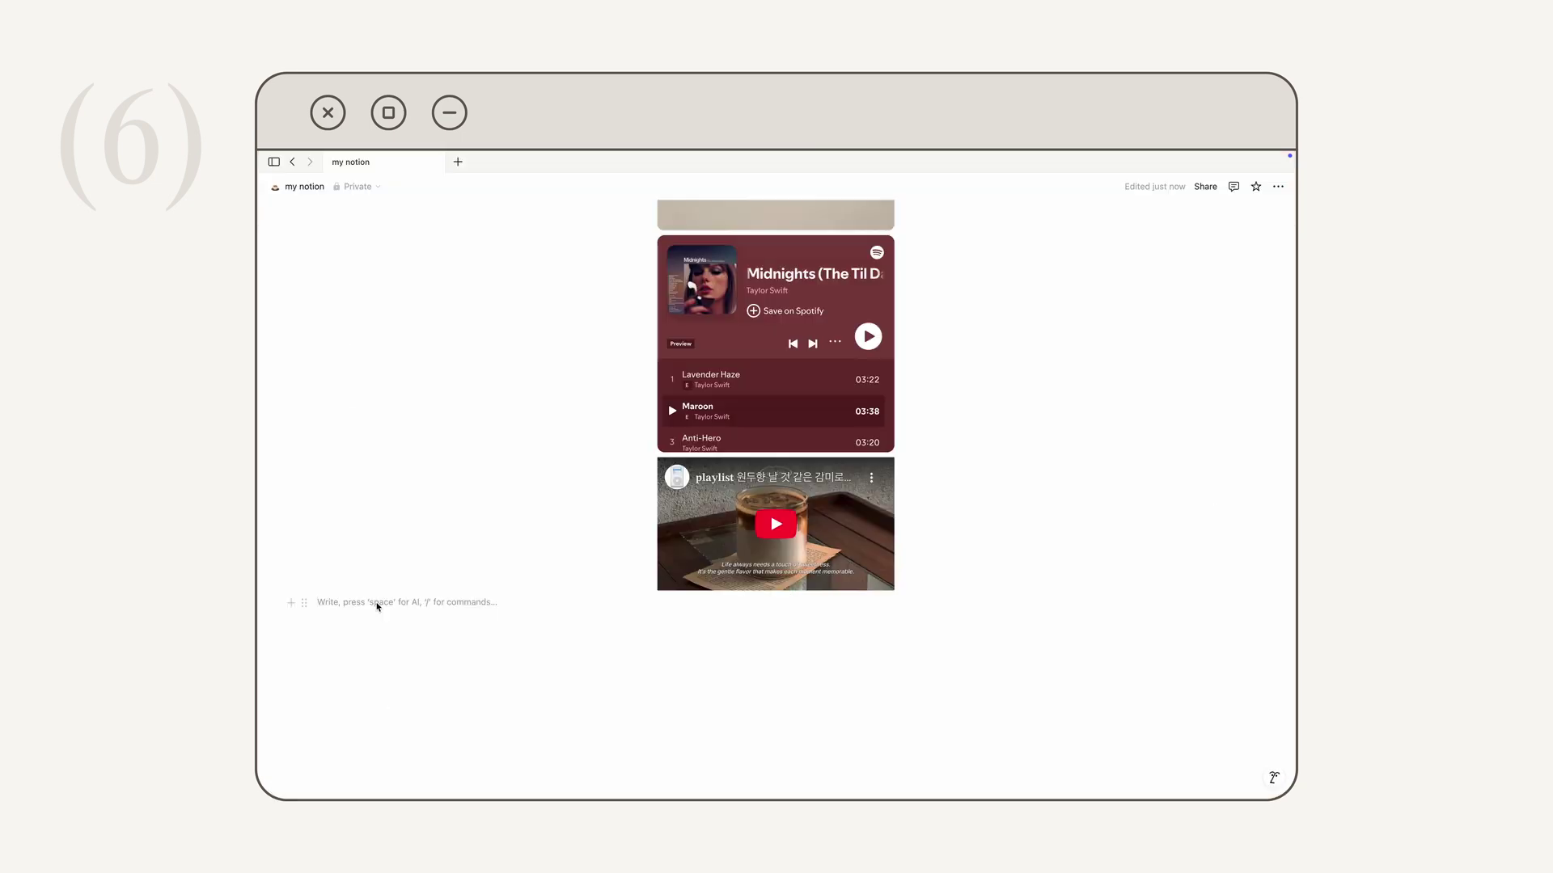
key(ctrl+v)
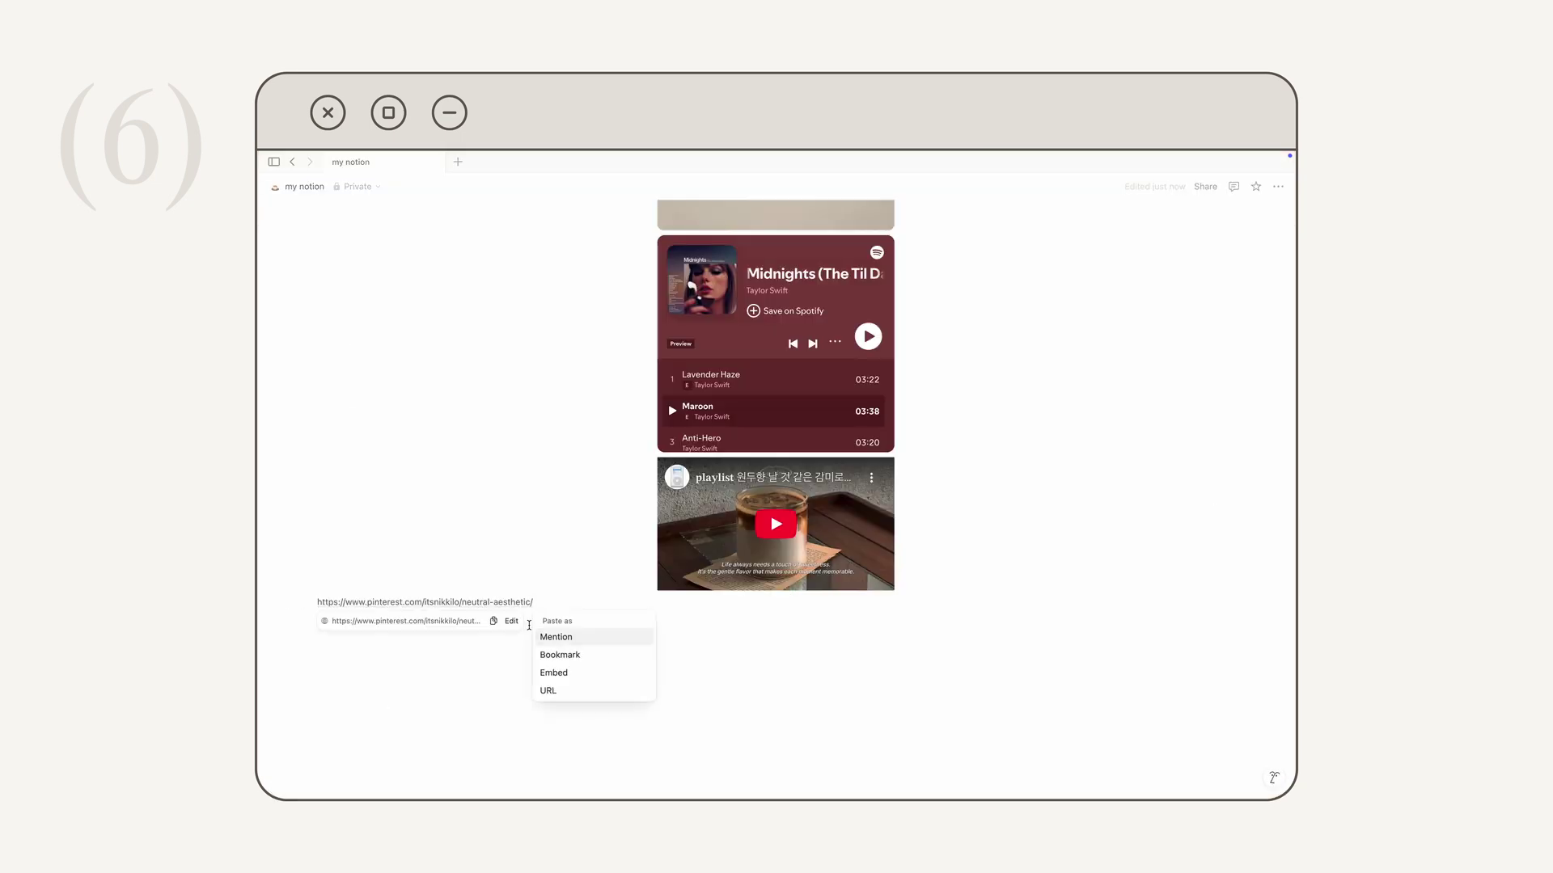
click(565, 676)
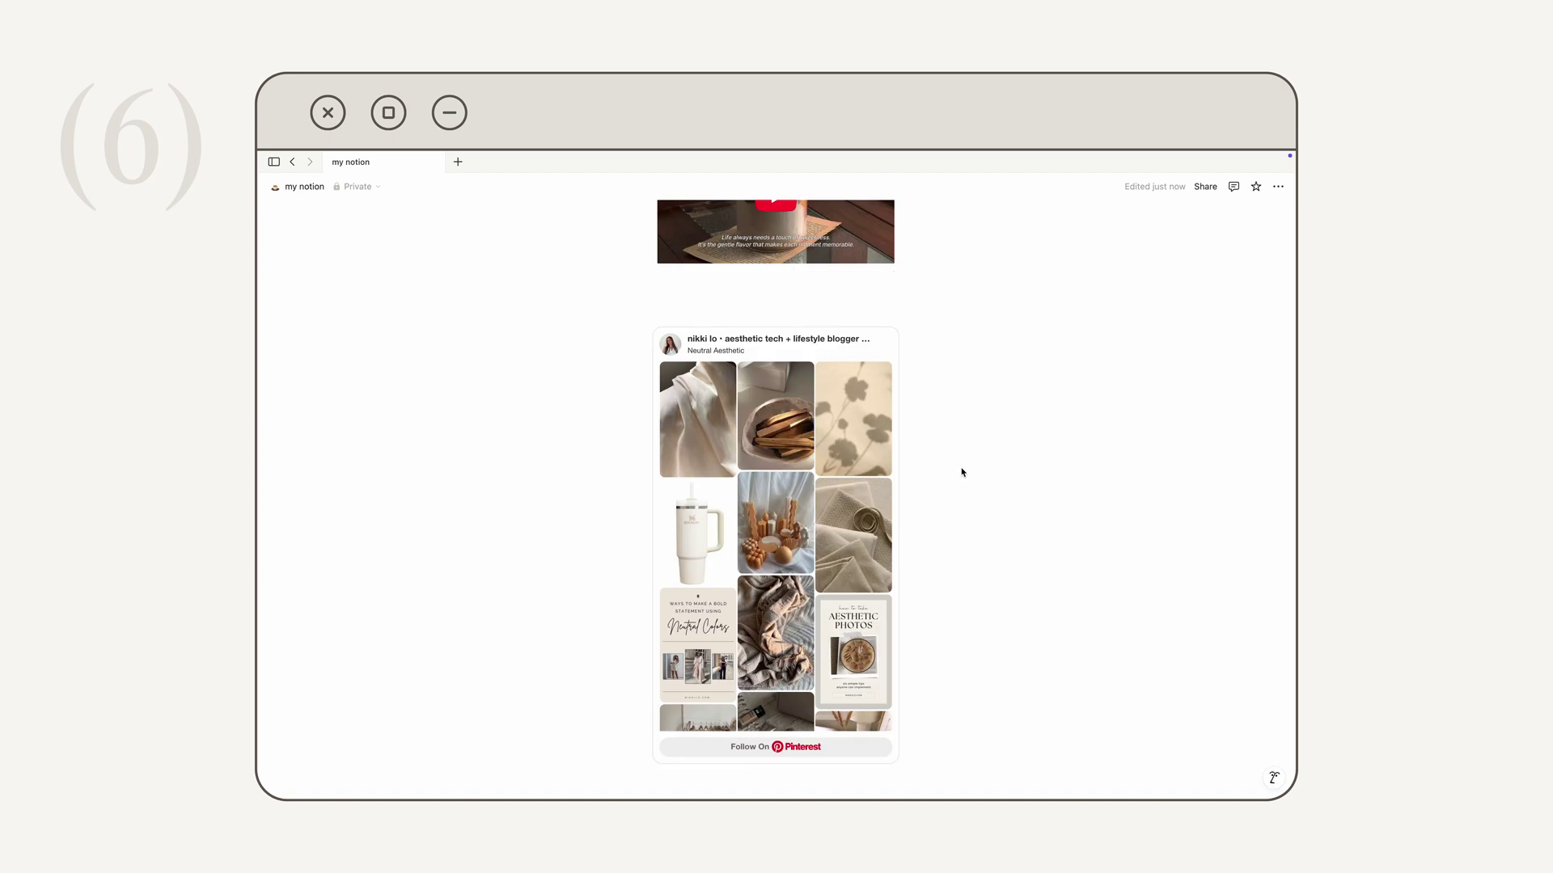
scroll(721, 587, up, 1)
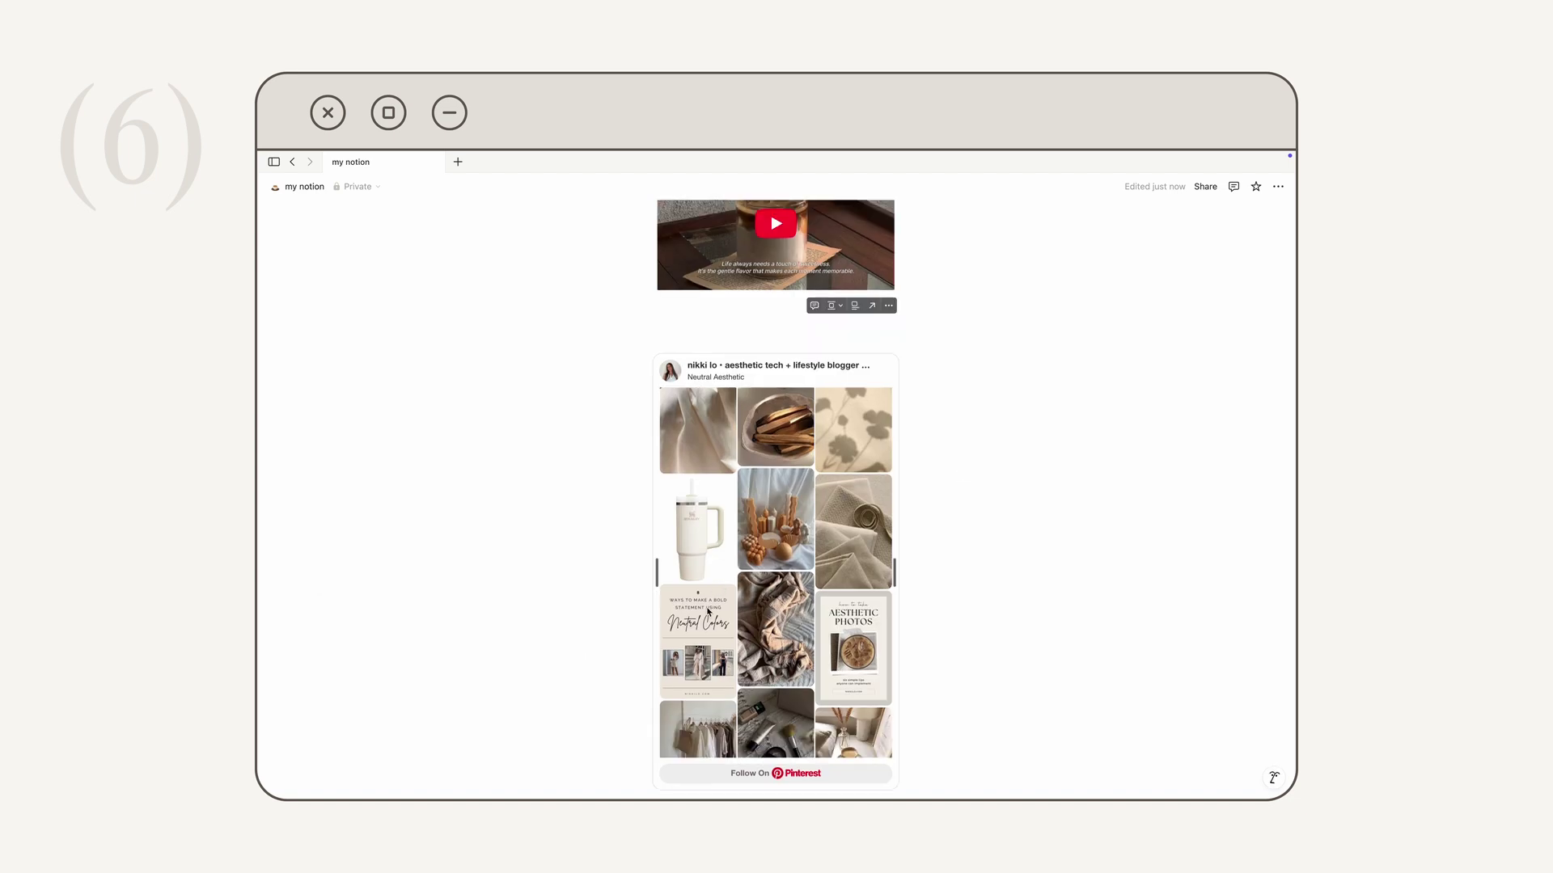
click(710, 607)
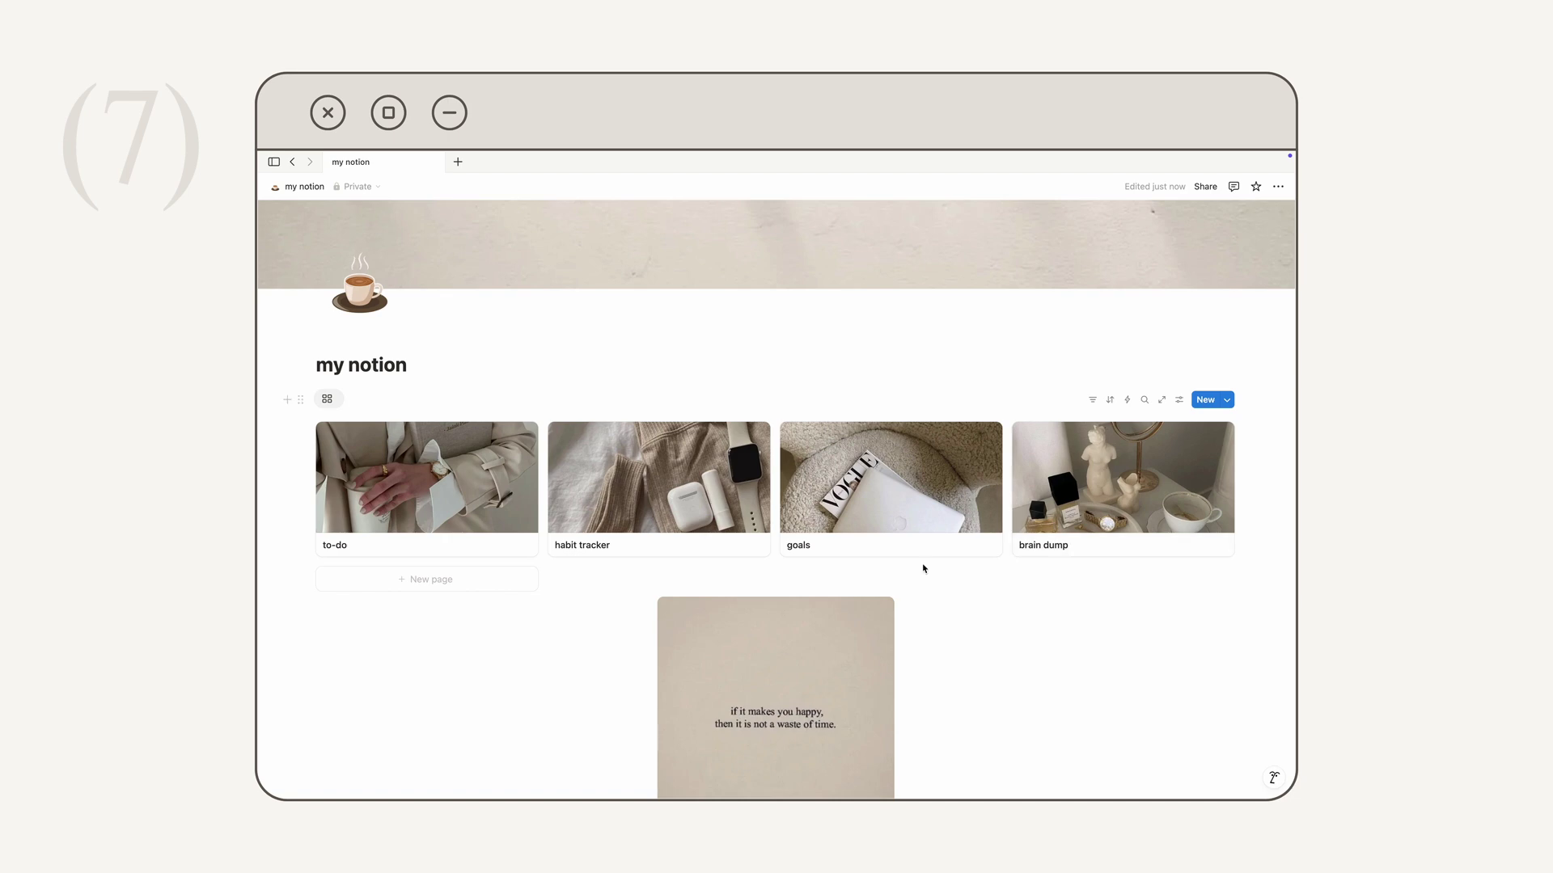
Insert a Calendar view database between the quote image and the Spotify embed
scroll(727, 440, down, 3)
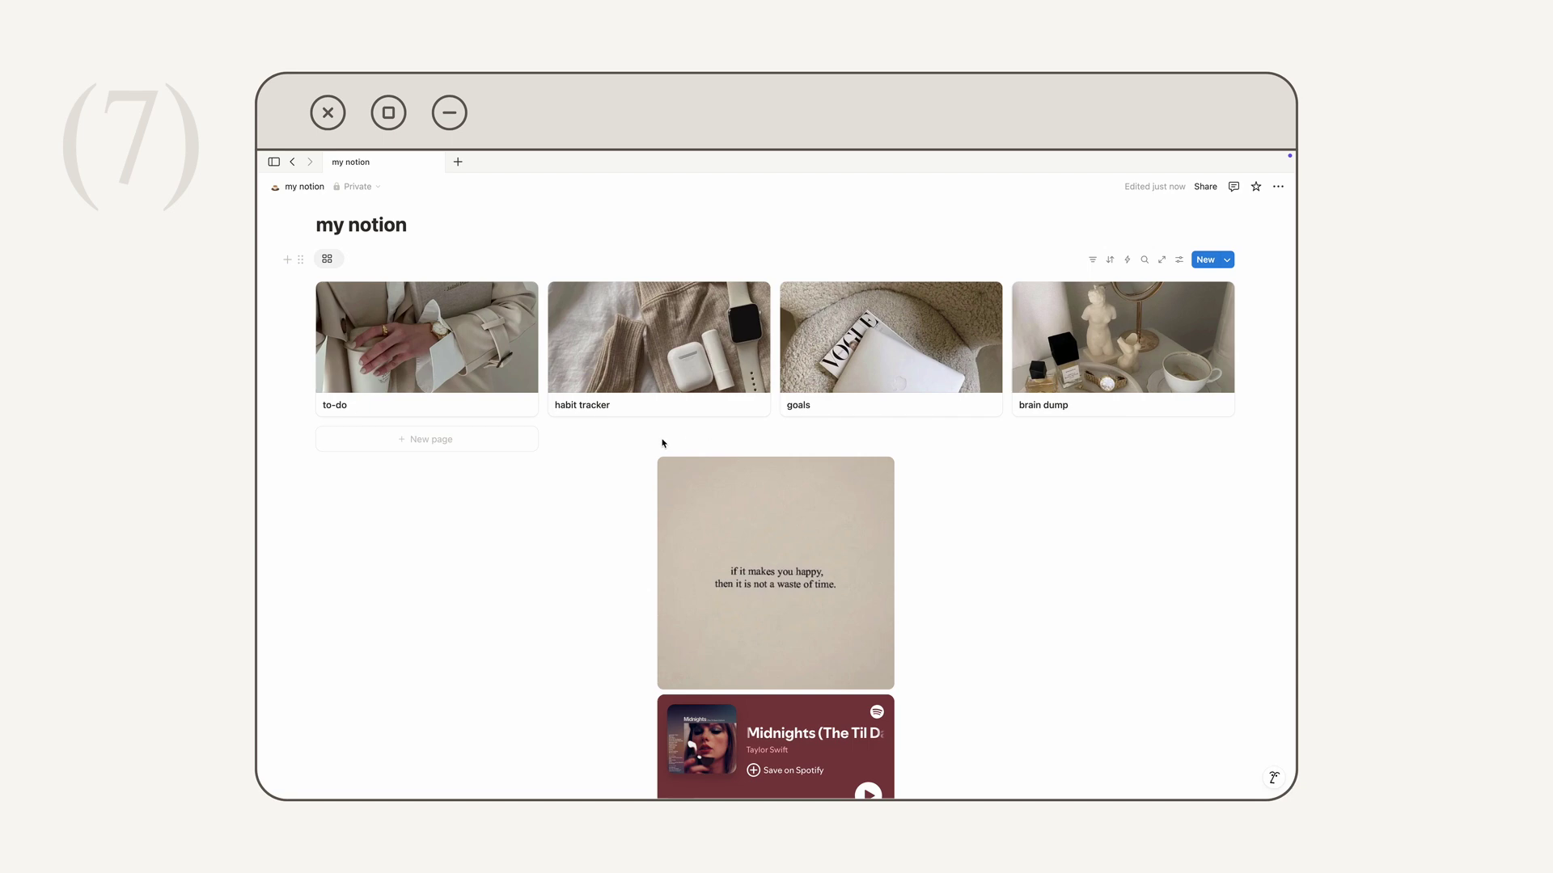
click(633, 467)
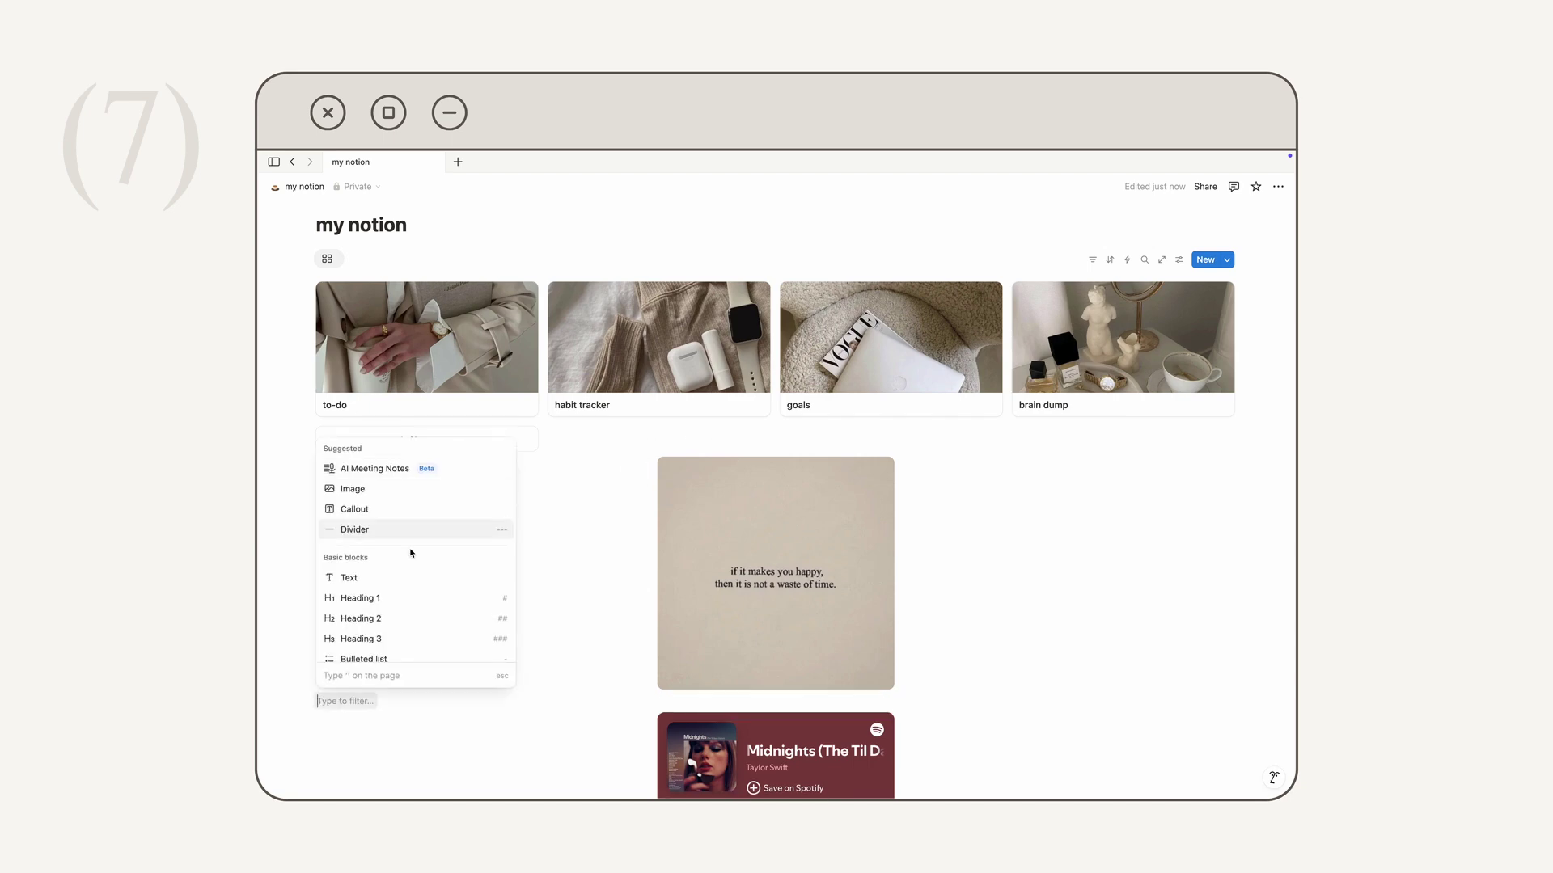
scroll(410, 553, down, 3)
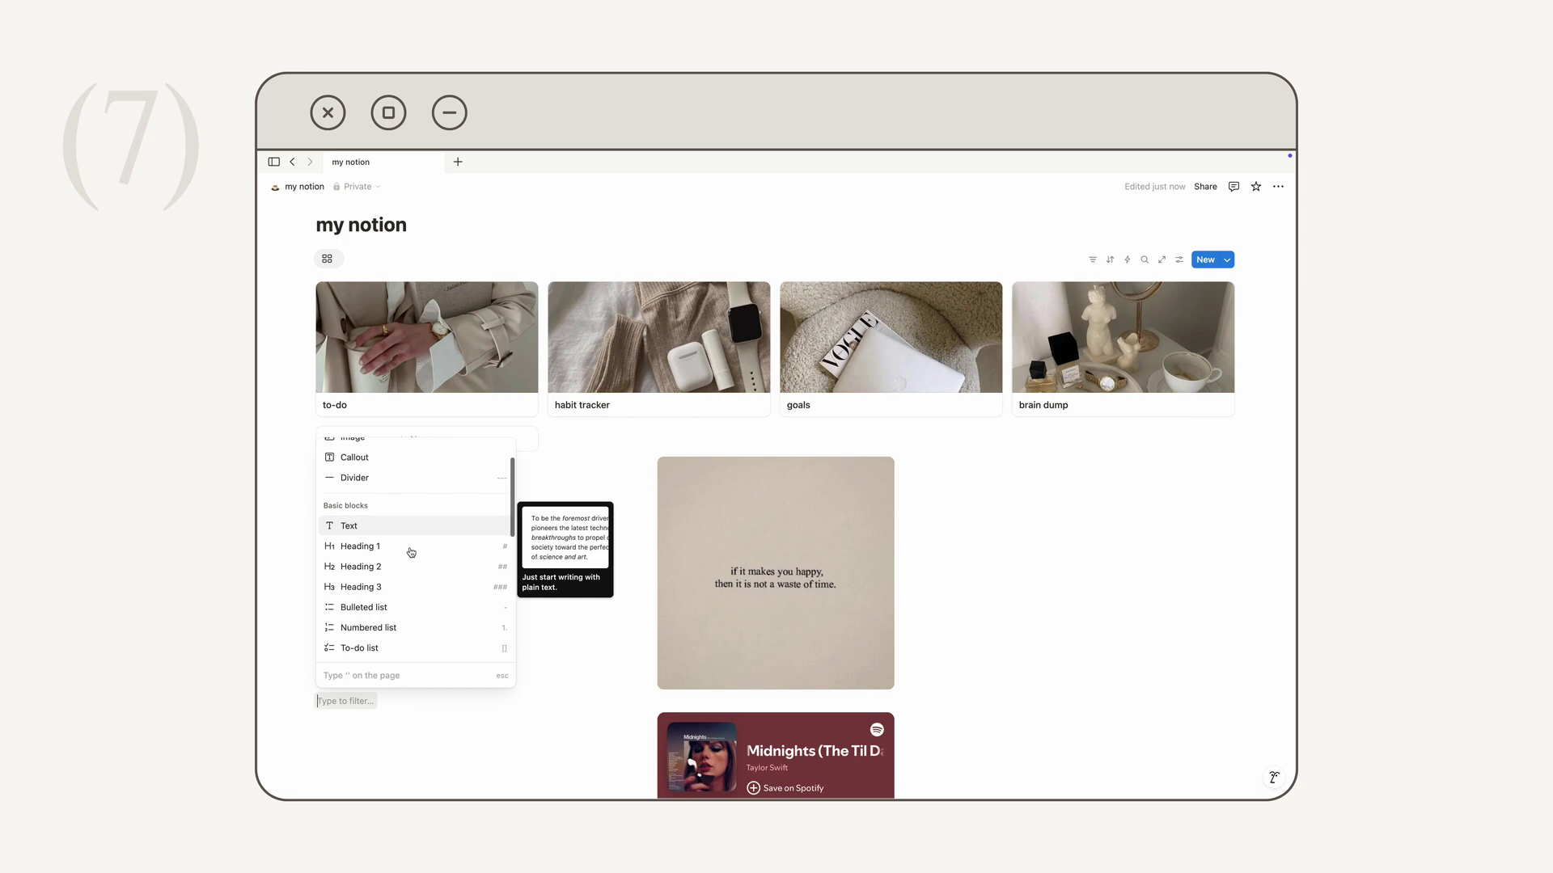
scroll(411, 553, down, 6)
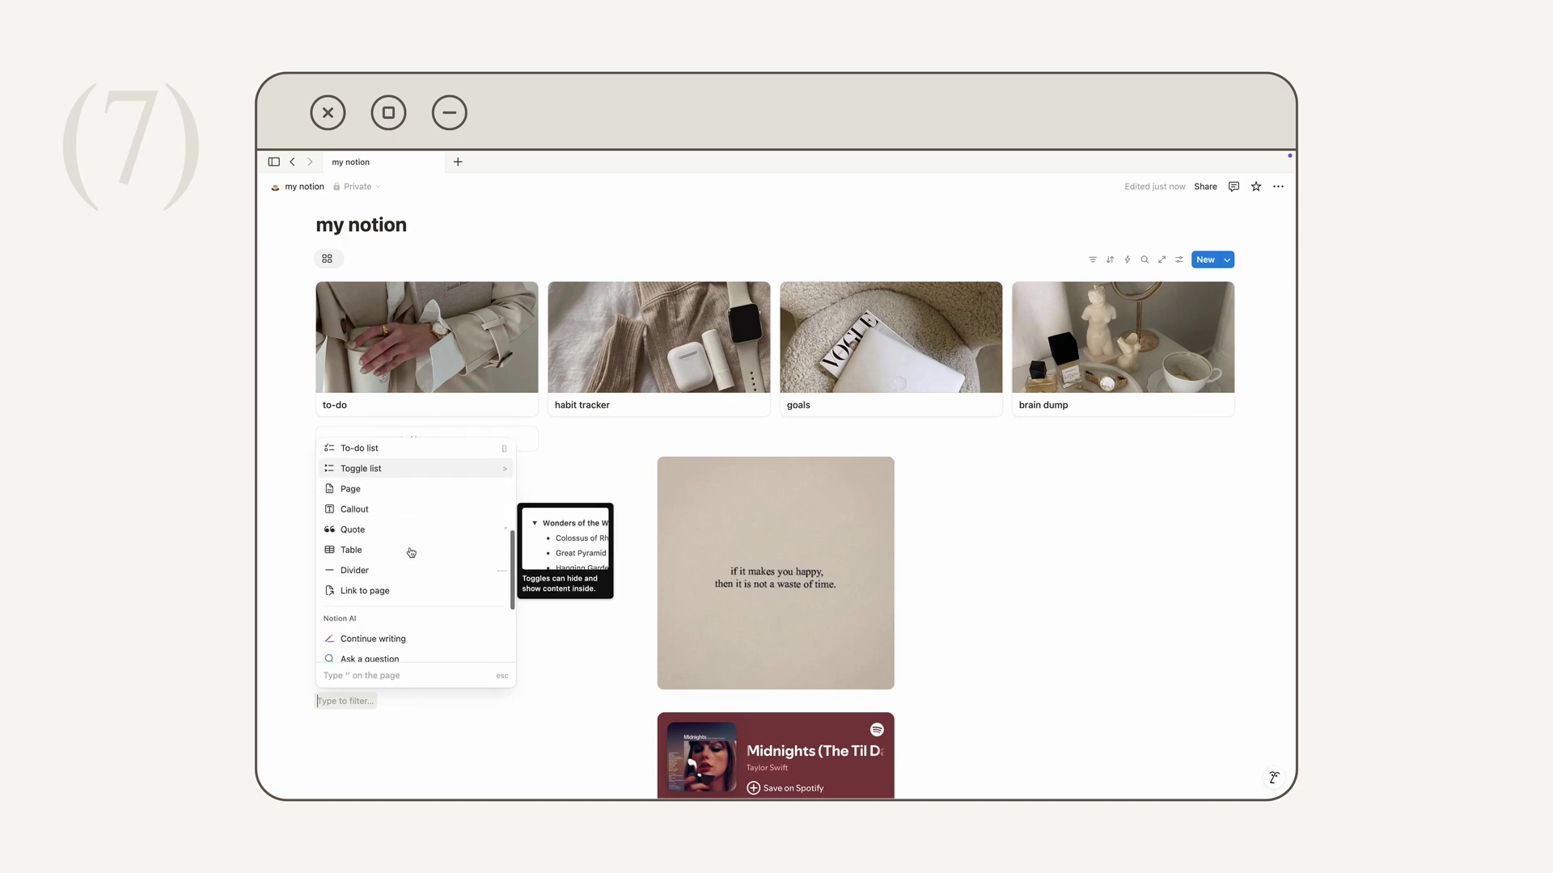
scroll(411, 553, down, 6)
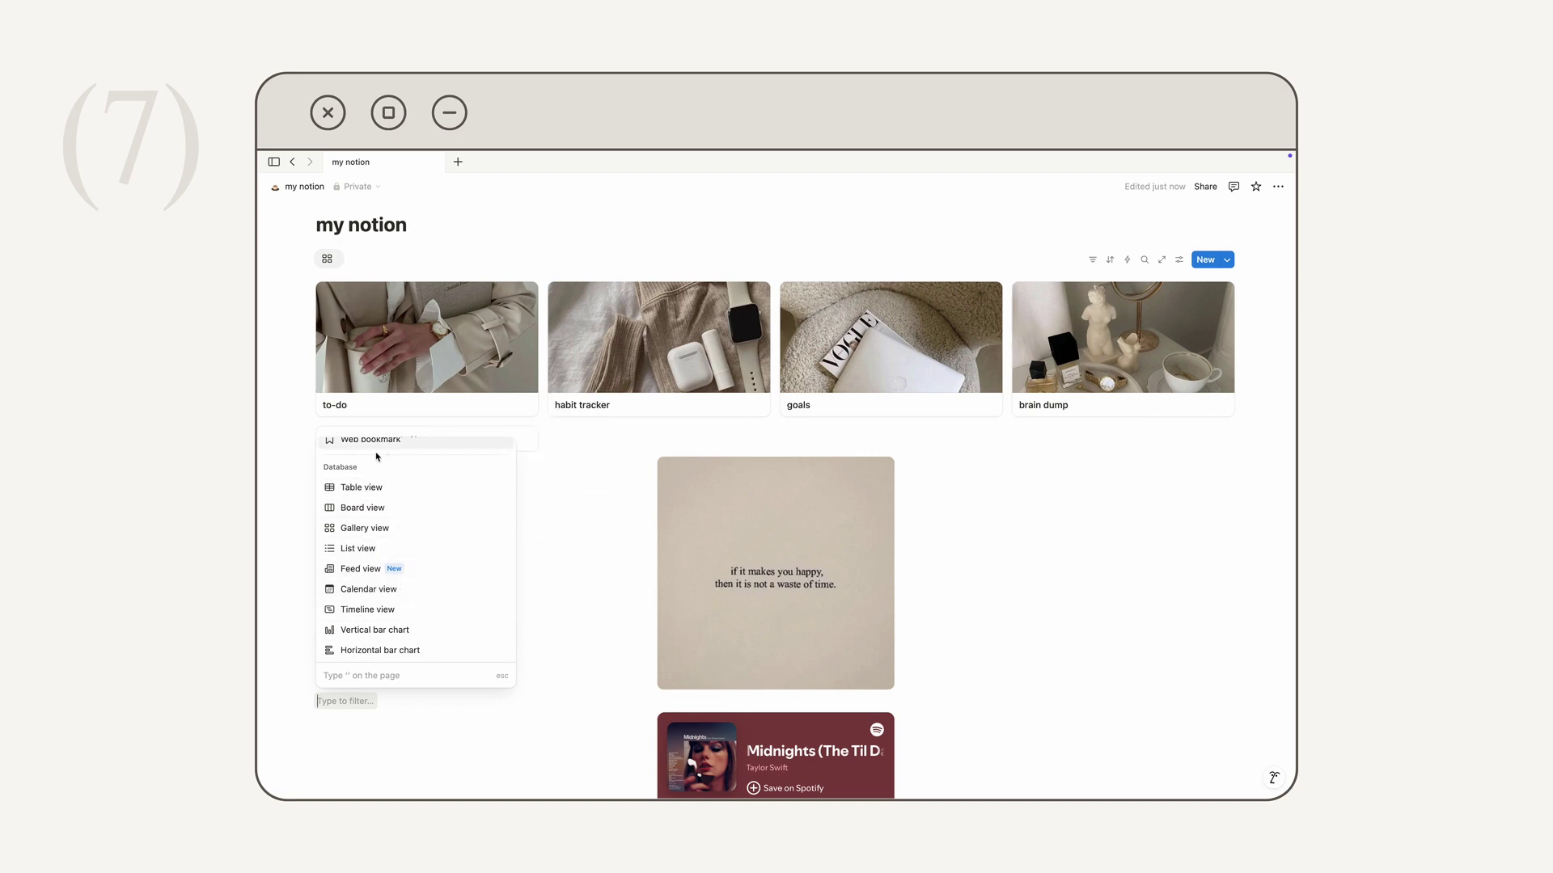
click(442, 598)
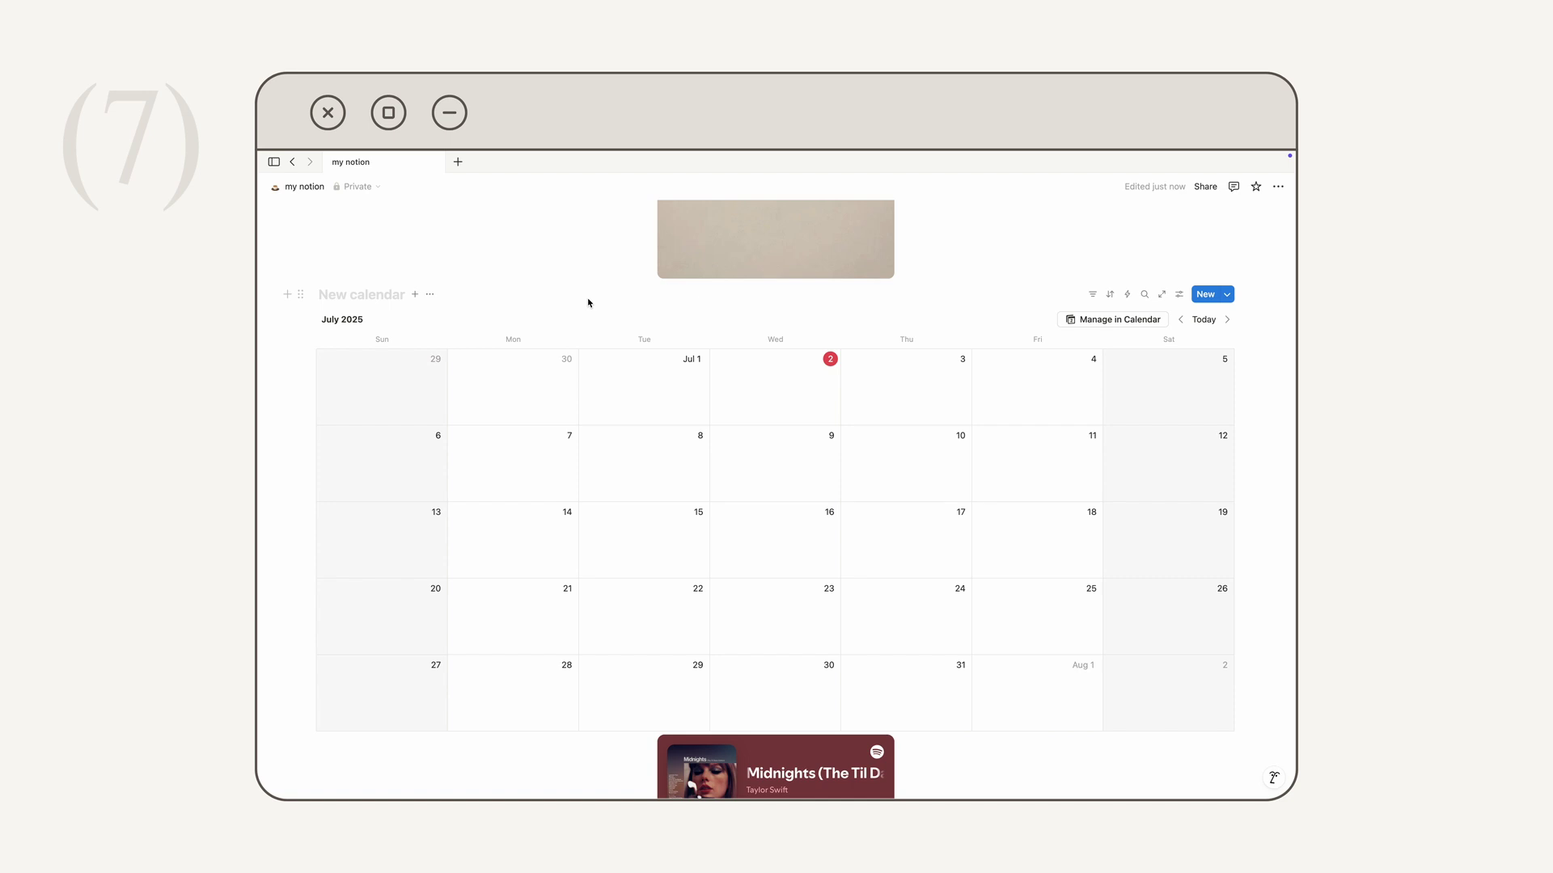
Add an untitled page on July 3, 2025 in the calendar
click(851, 360)
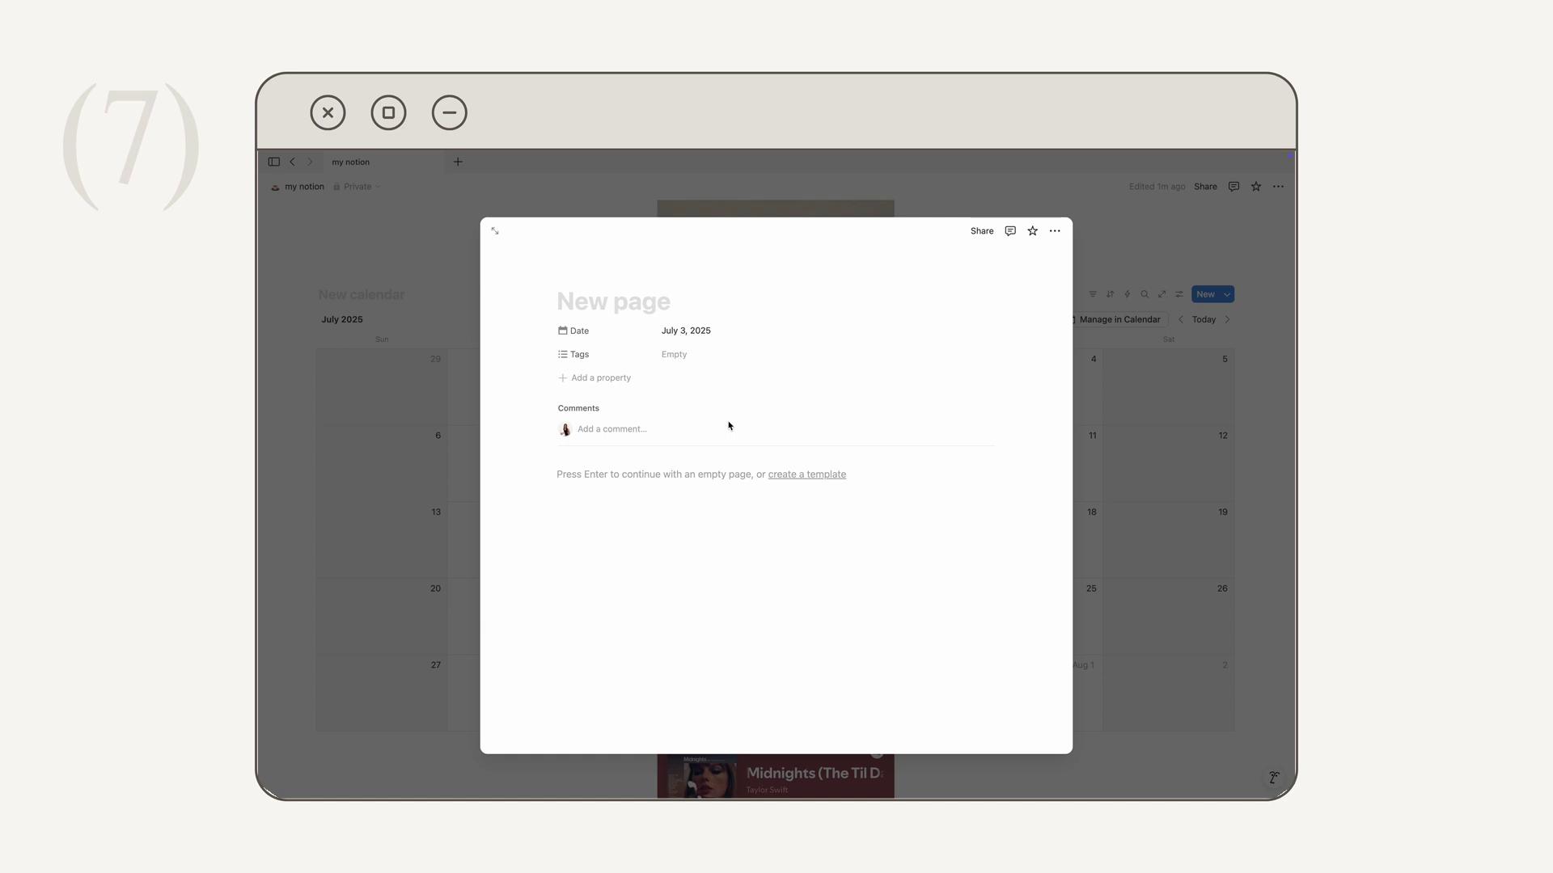
key(Escape)
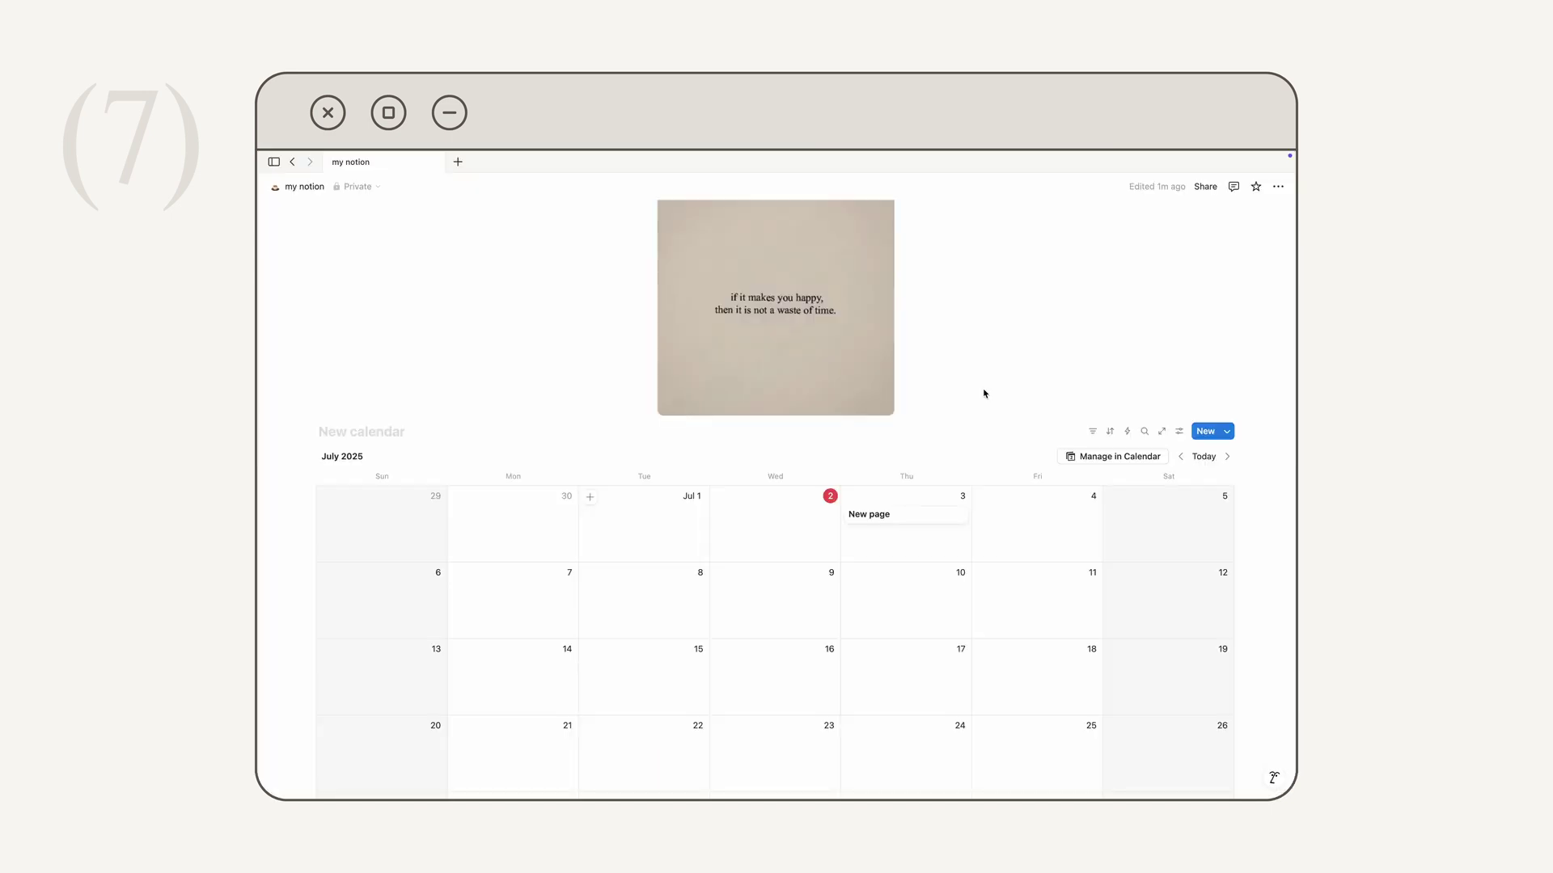
Arrange the quote image above the YouTube video, the calendar, and the Spotify embed in three columns, and hide the calendar's database title
scroll(985, 394, down, 5)
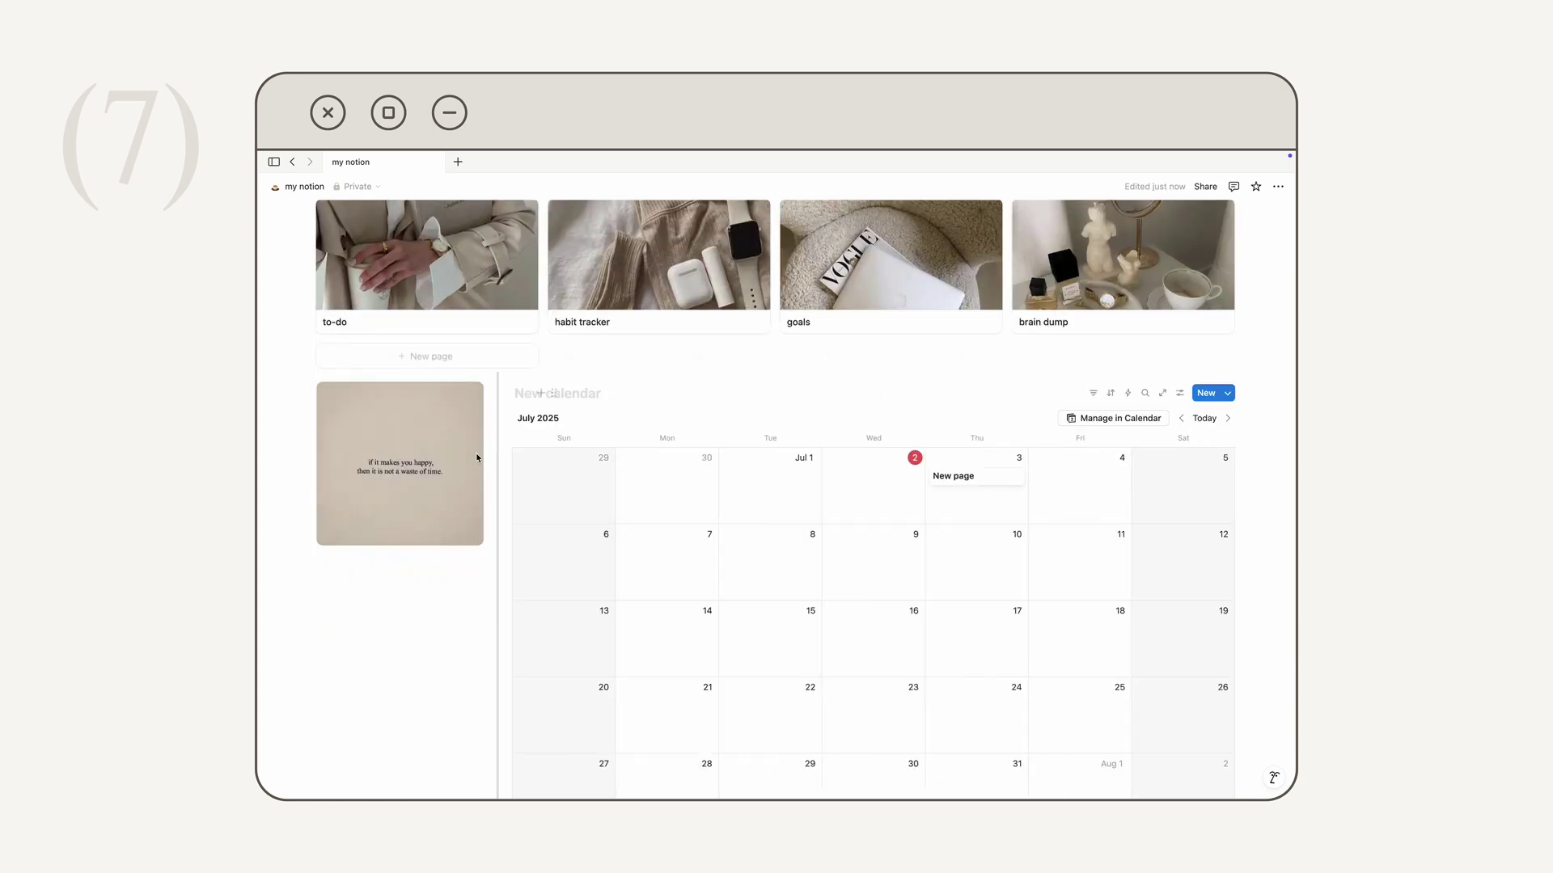
scroll(648, 639, down, 6)
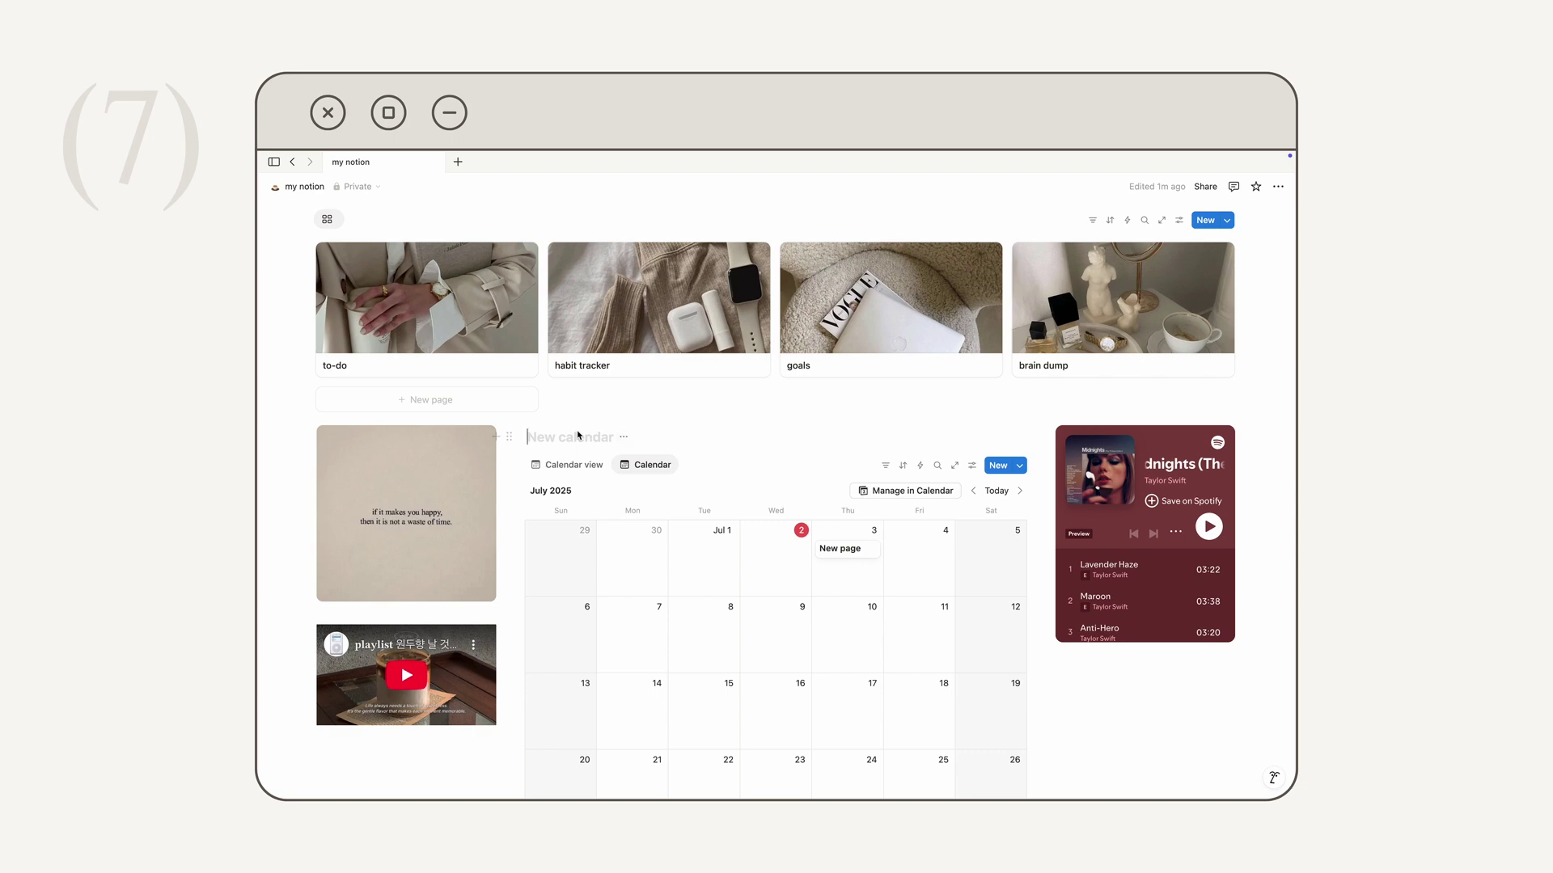
click(623, 437)
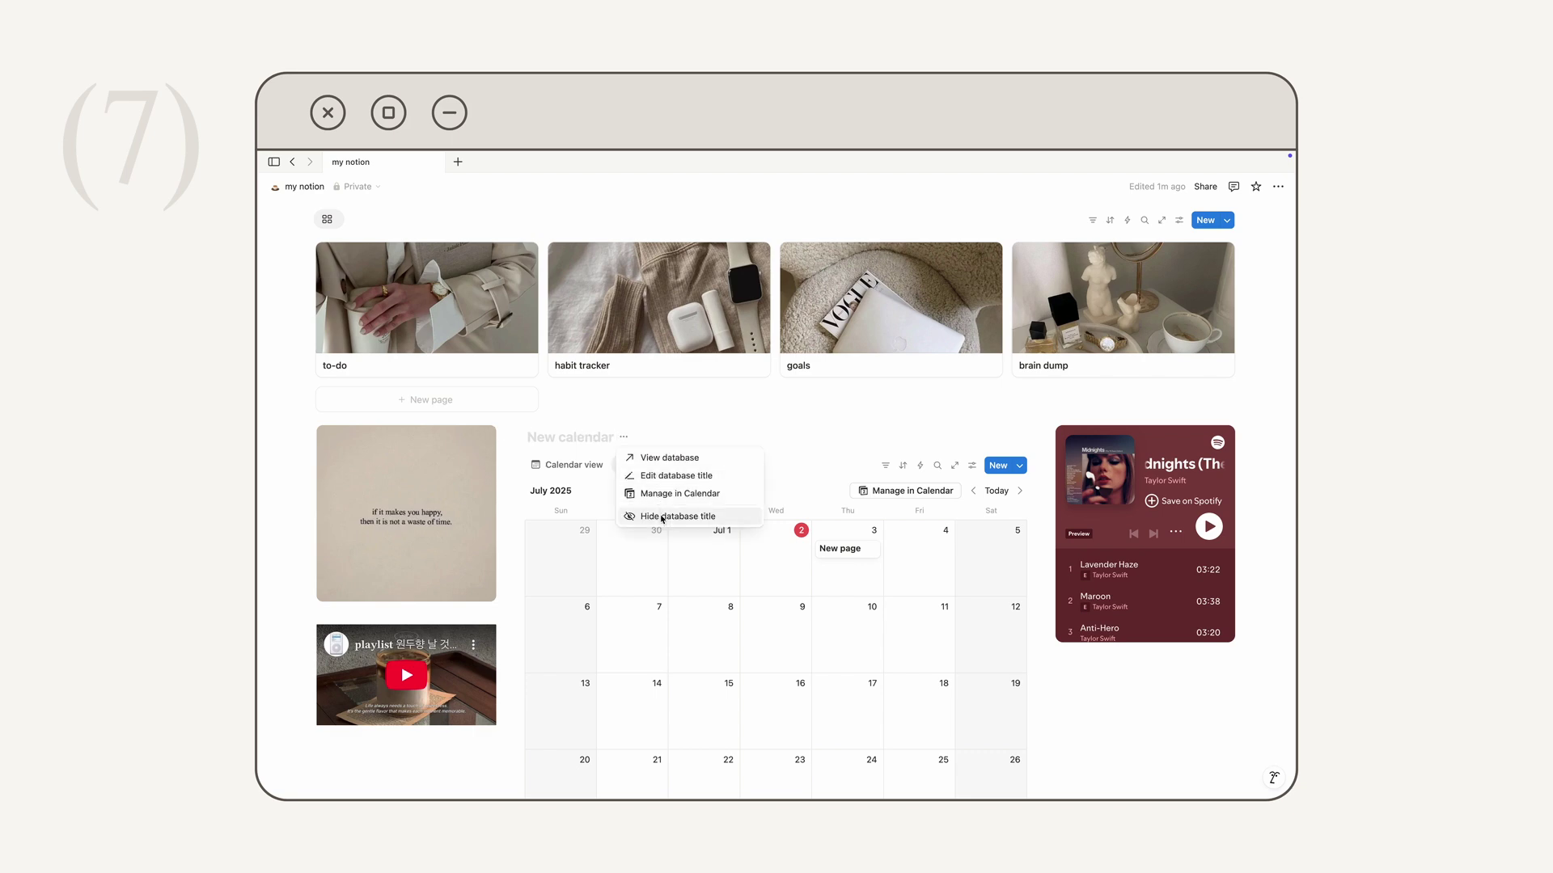
click(662, 516)
scroll(763, 579, up, 5)
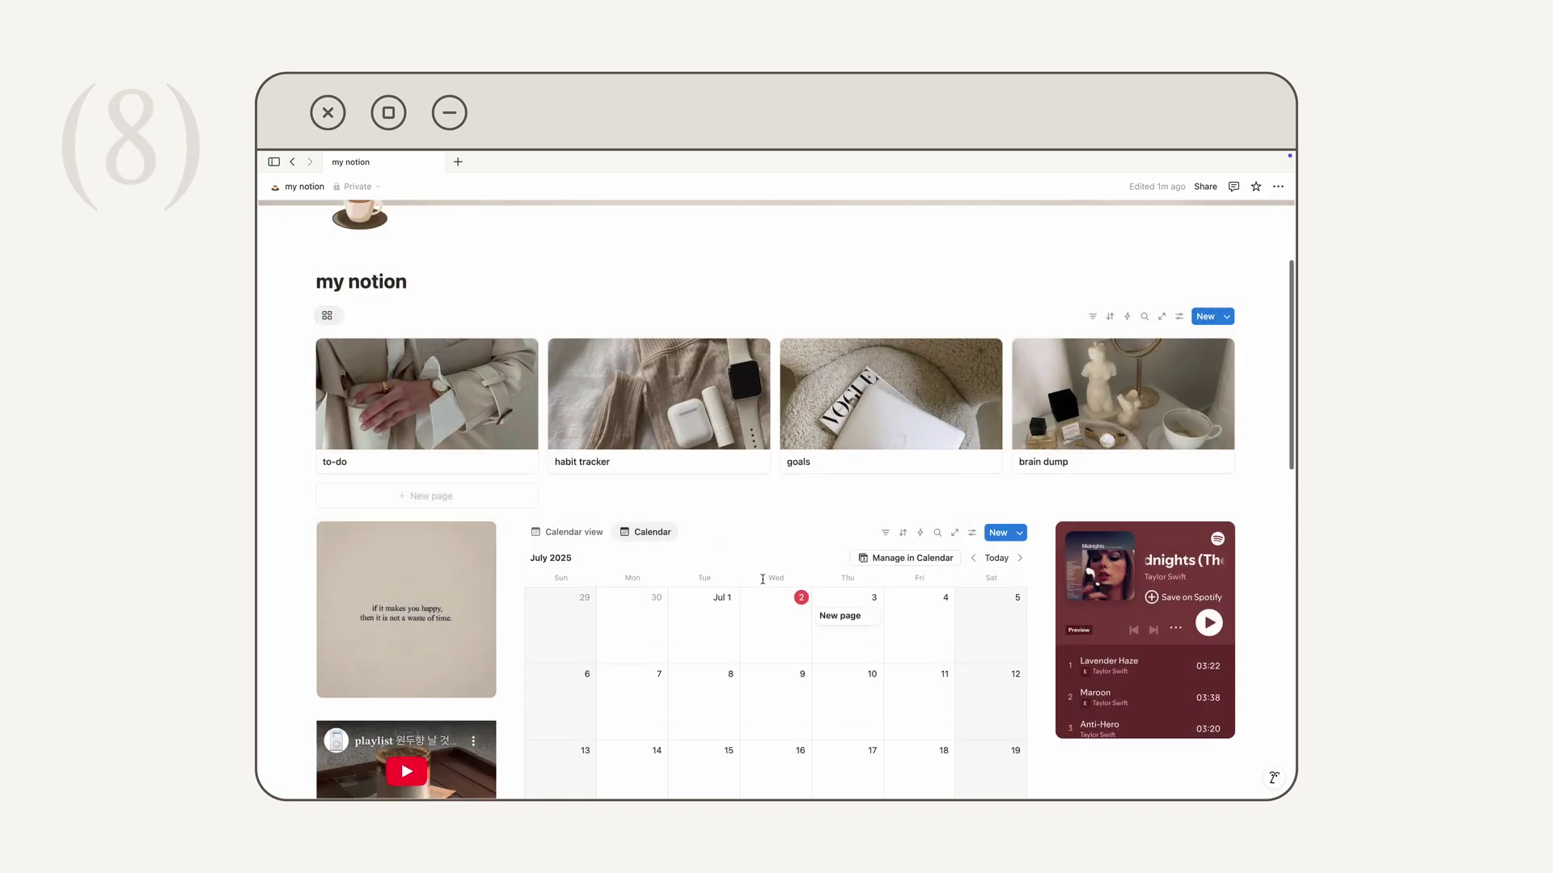
mouse_move(763, 584)
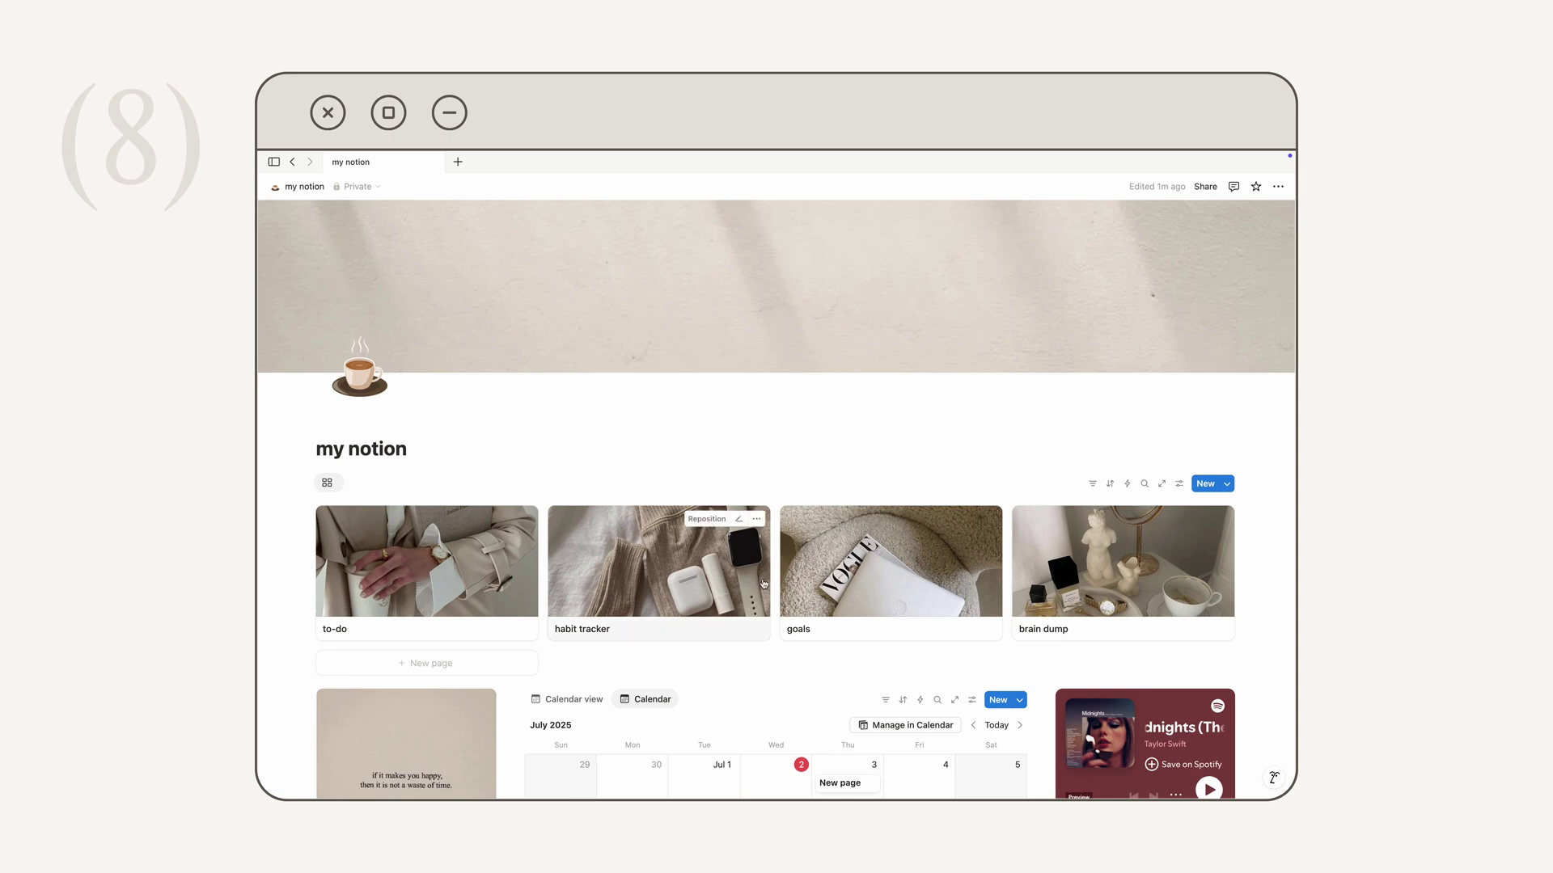
scroll(454, 596, down, 8)
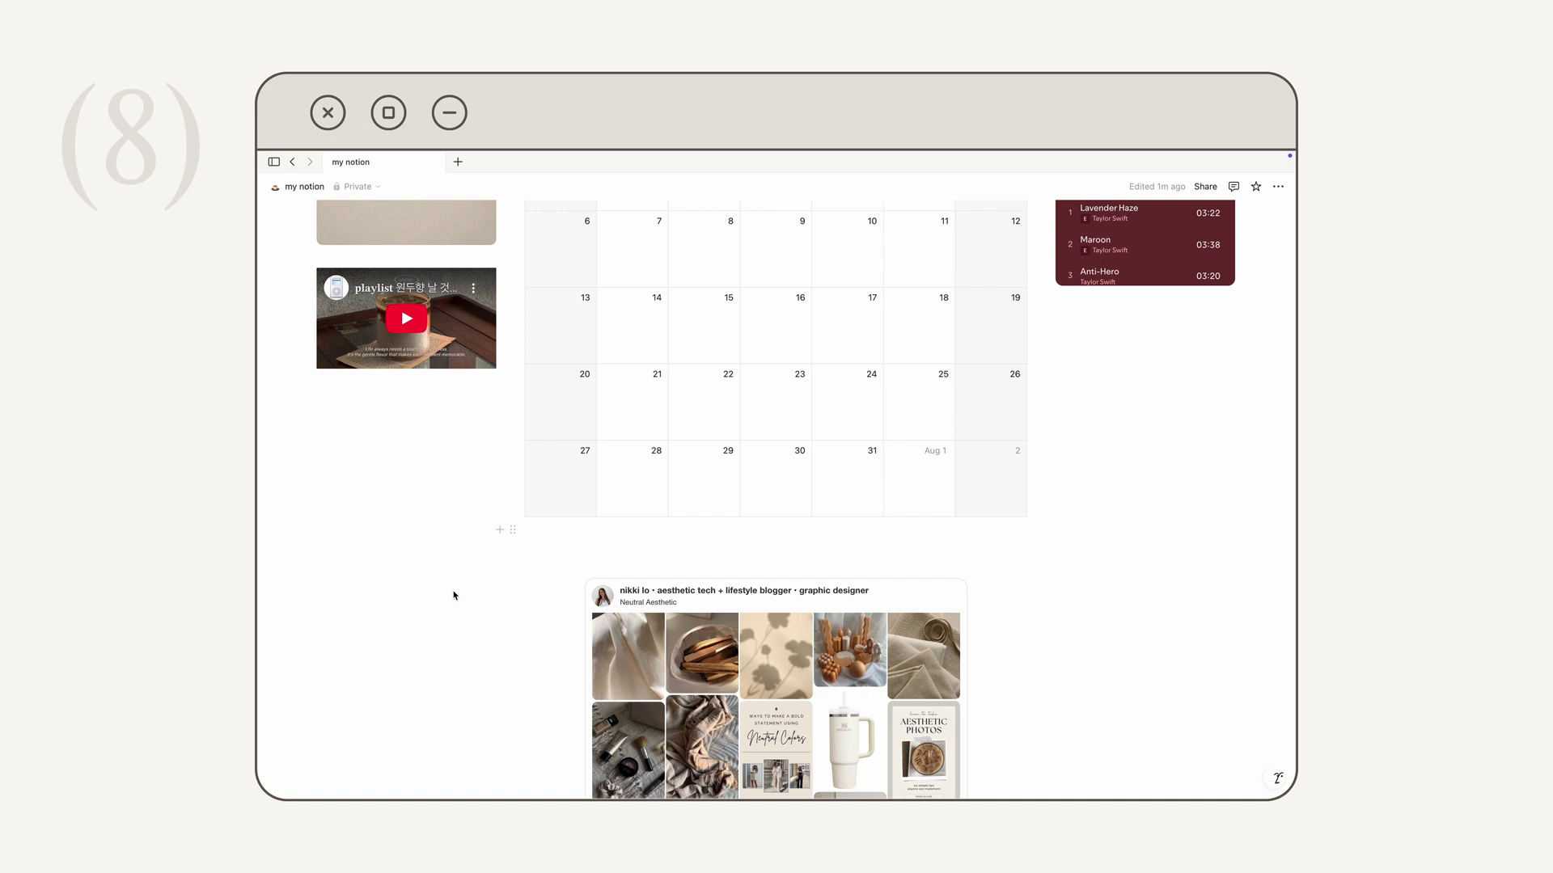
click(502, 531)
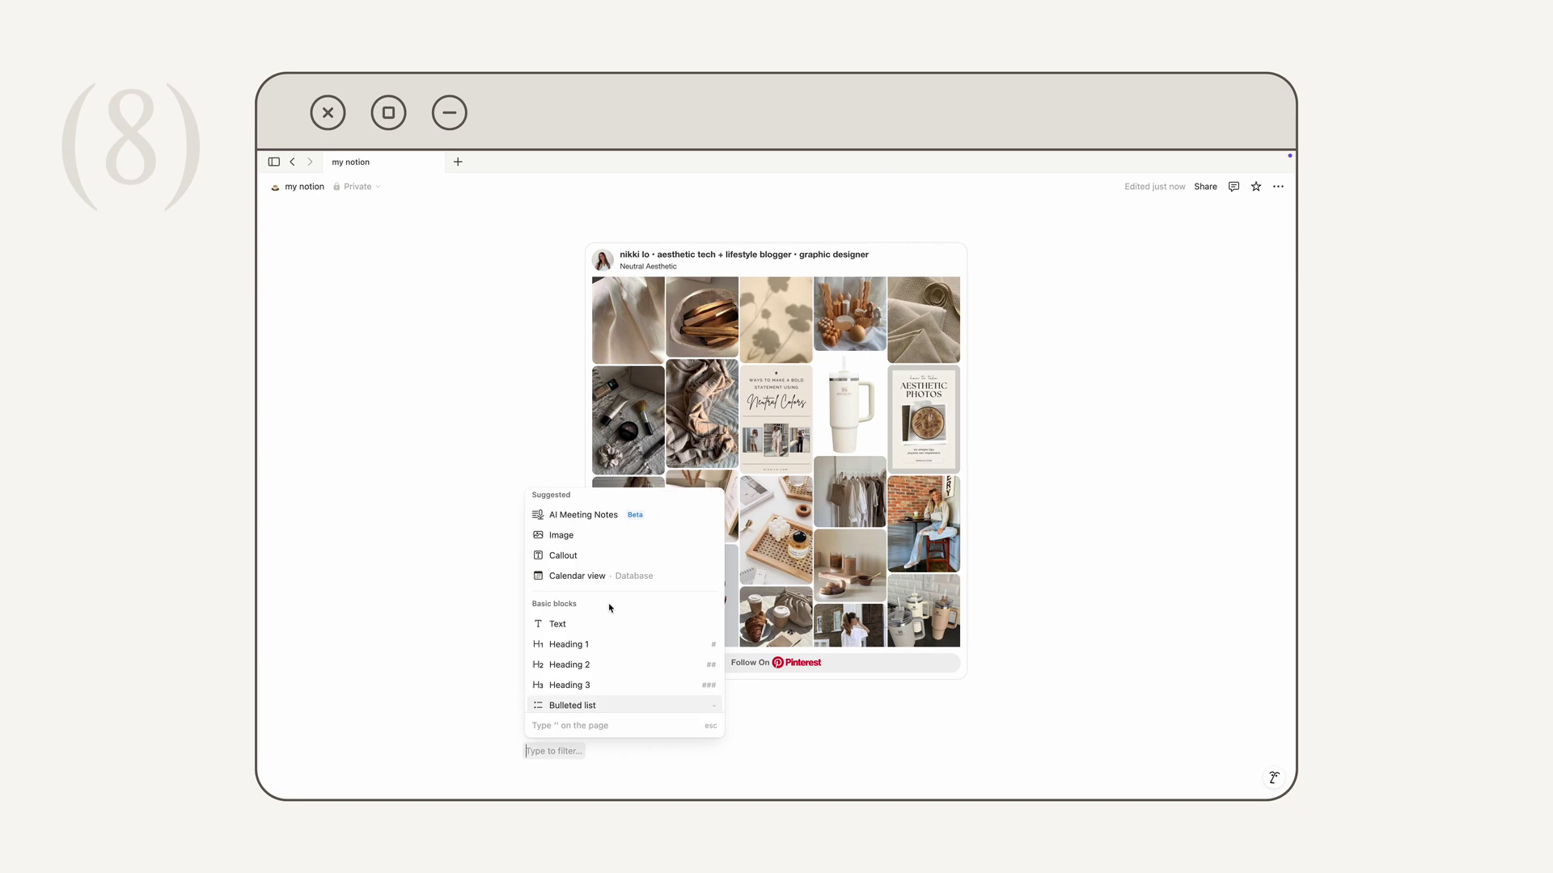
scroll(610, 608, down, 1)
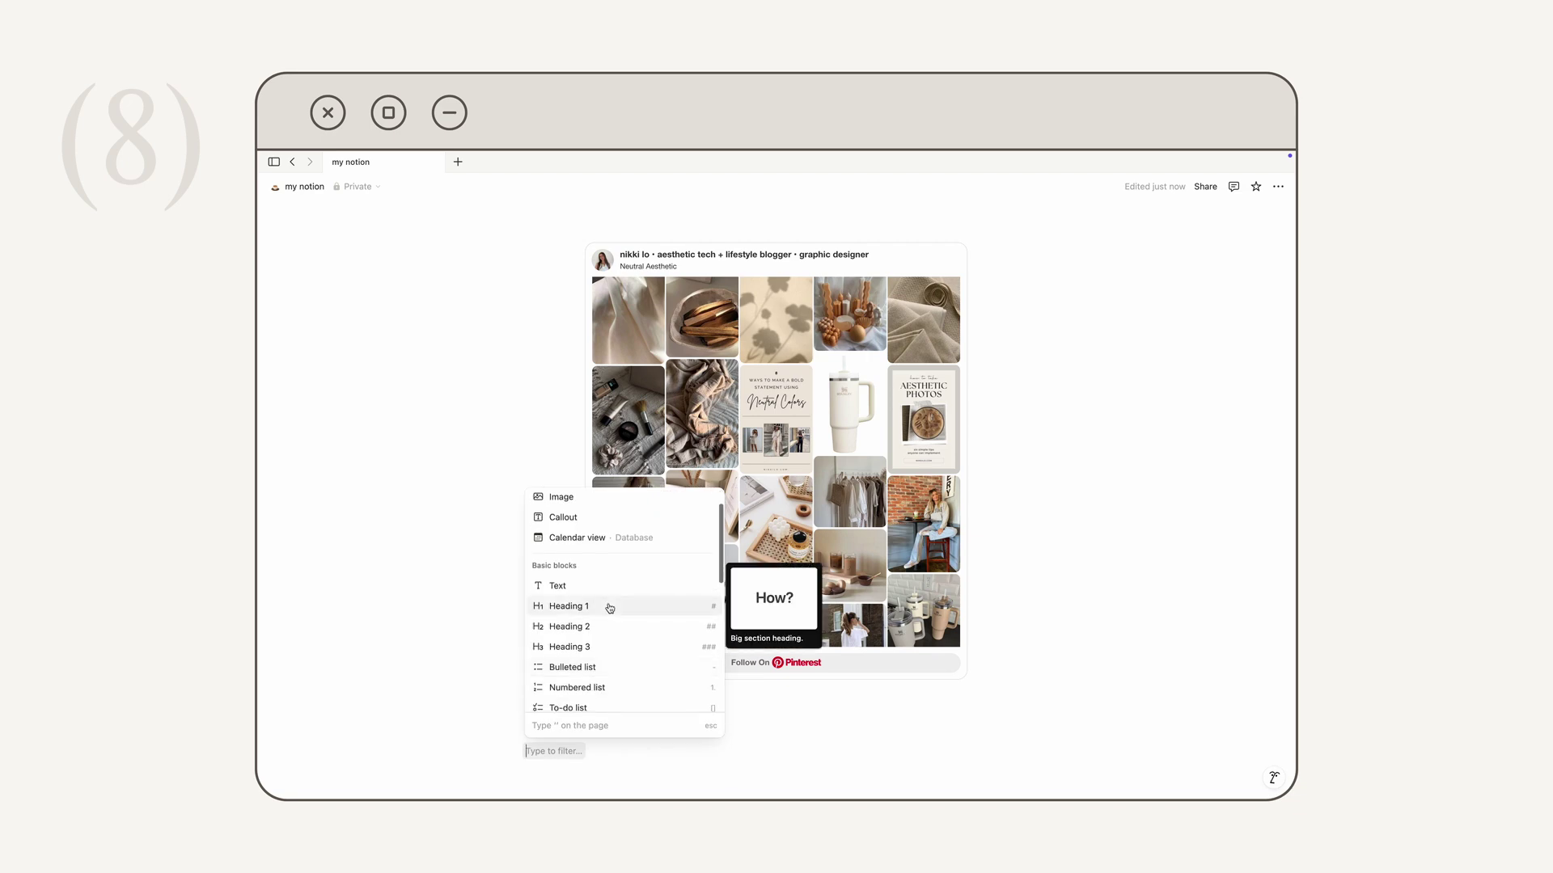
key(Escape)
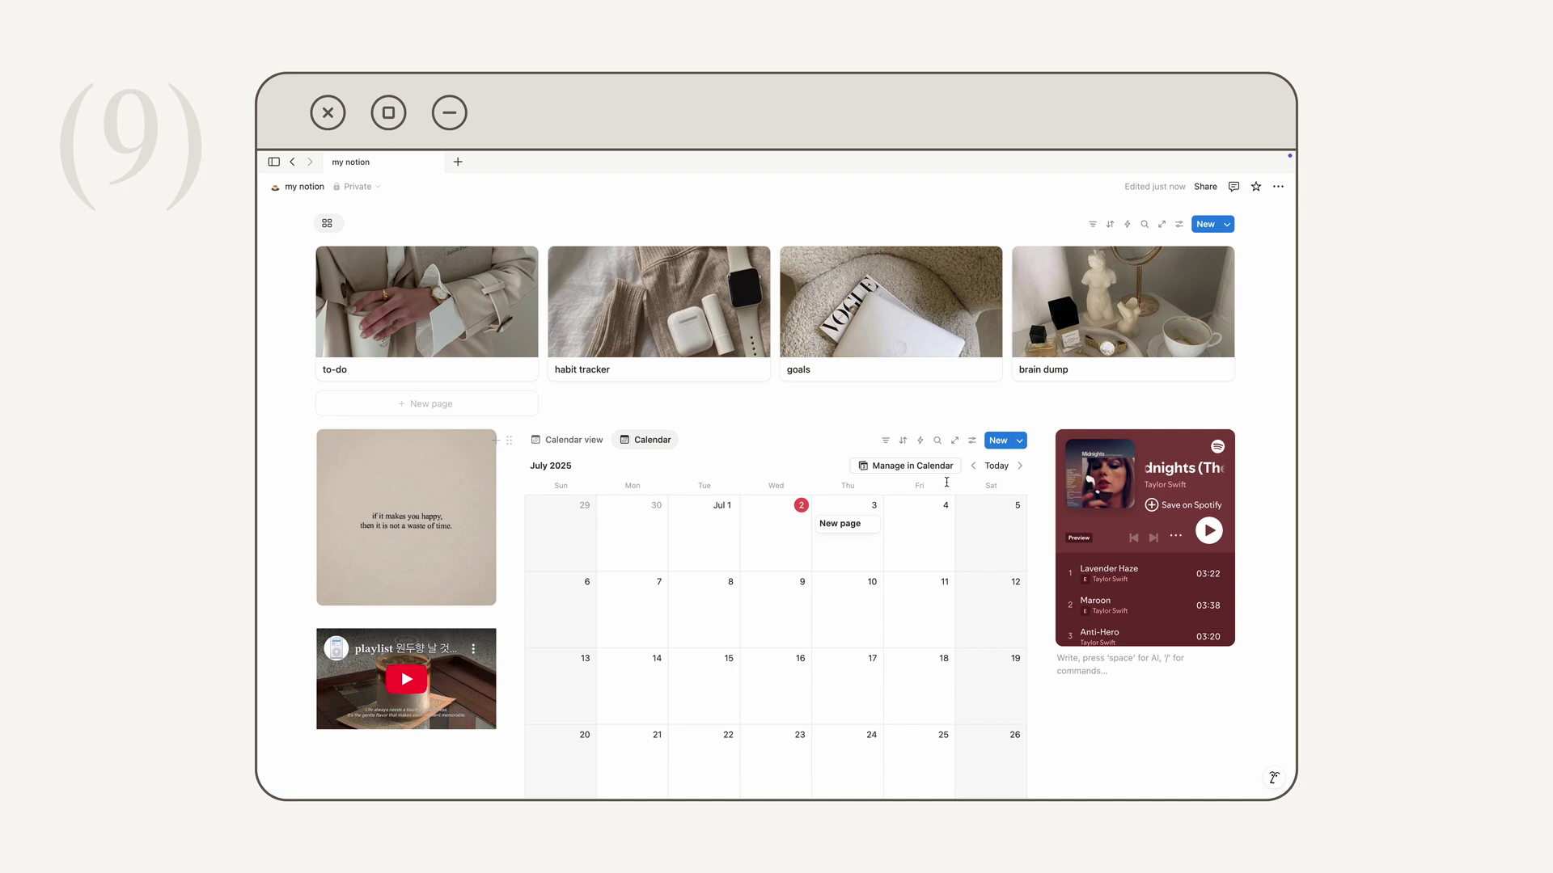
Insert an empty callout block directly below the calendar in the middle column
scroll(420, 766, down, 2)
scroll(569, 450, up, 3)
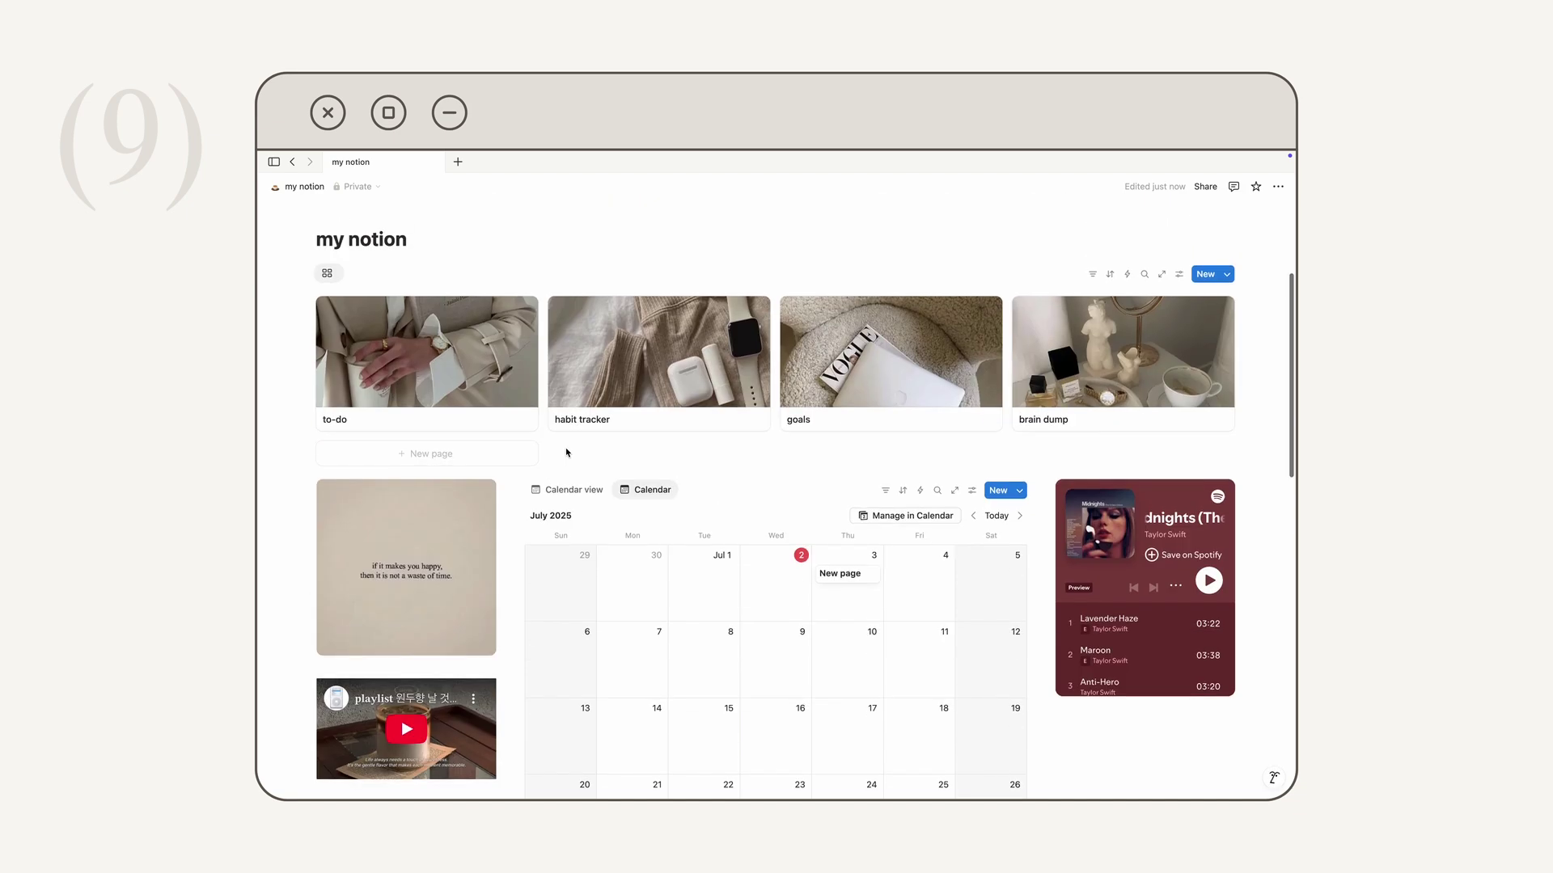
click(515, 488)
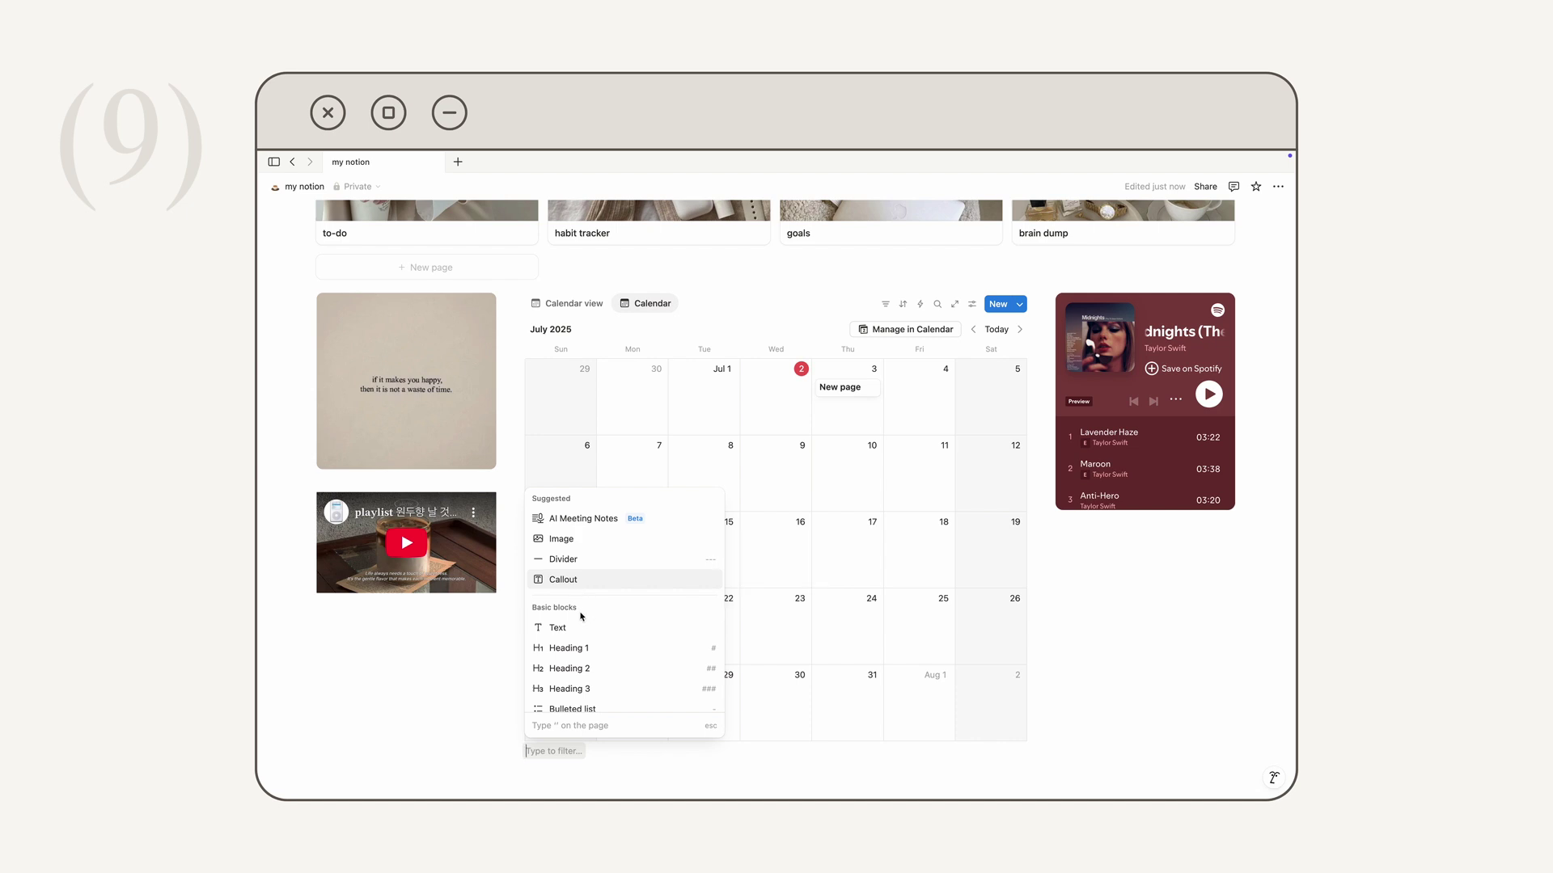
scroll(581, 616, down, 3)
click(587, 660)
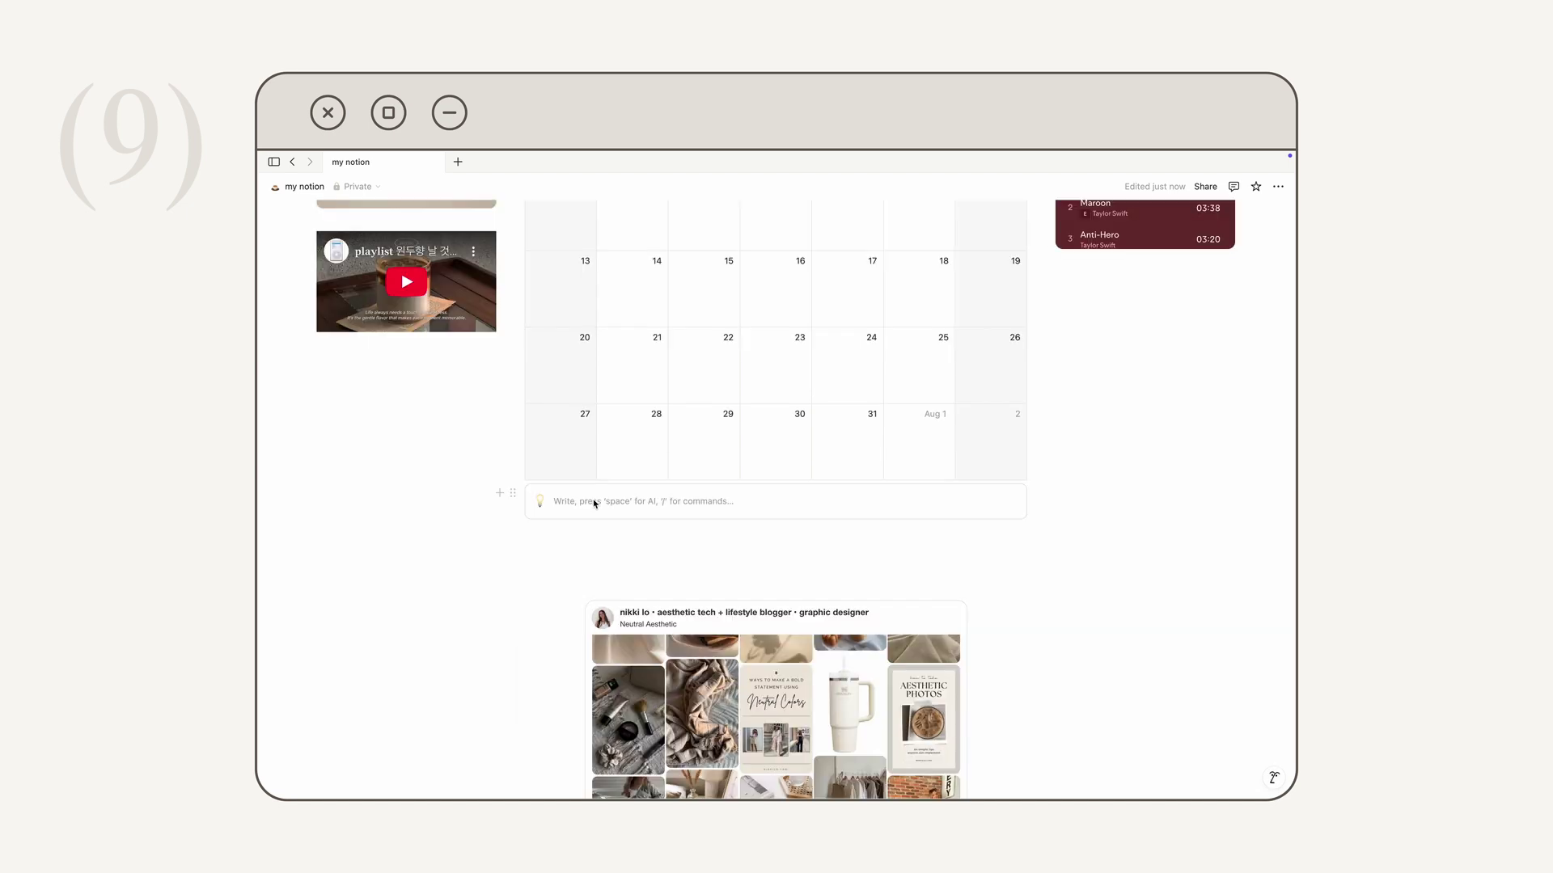
Replace the lightbulb icon of the callout below the calendar with an uploaded image and write "choose peace" in it
click(540, 502)
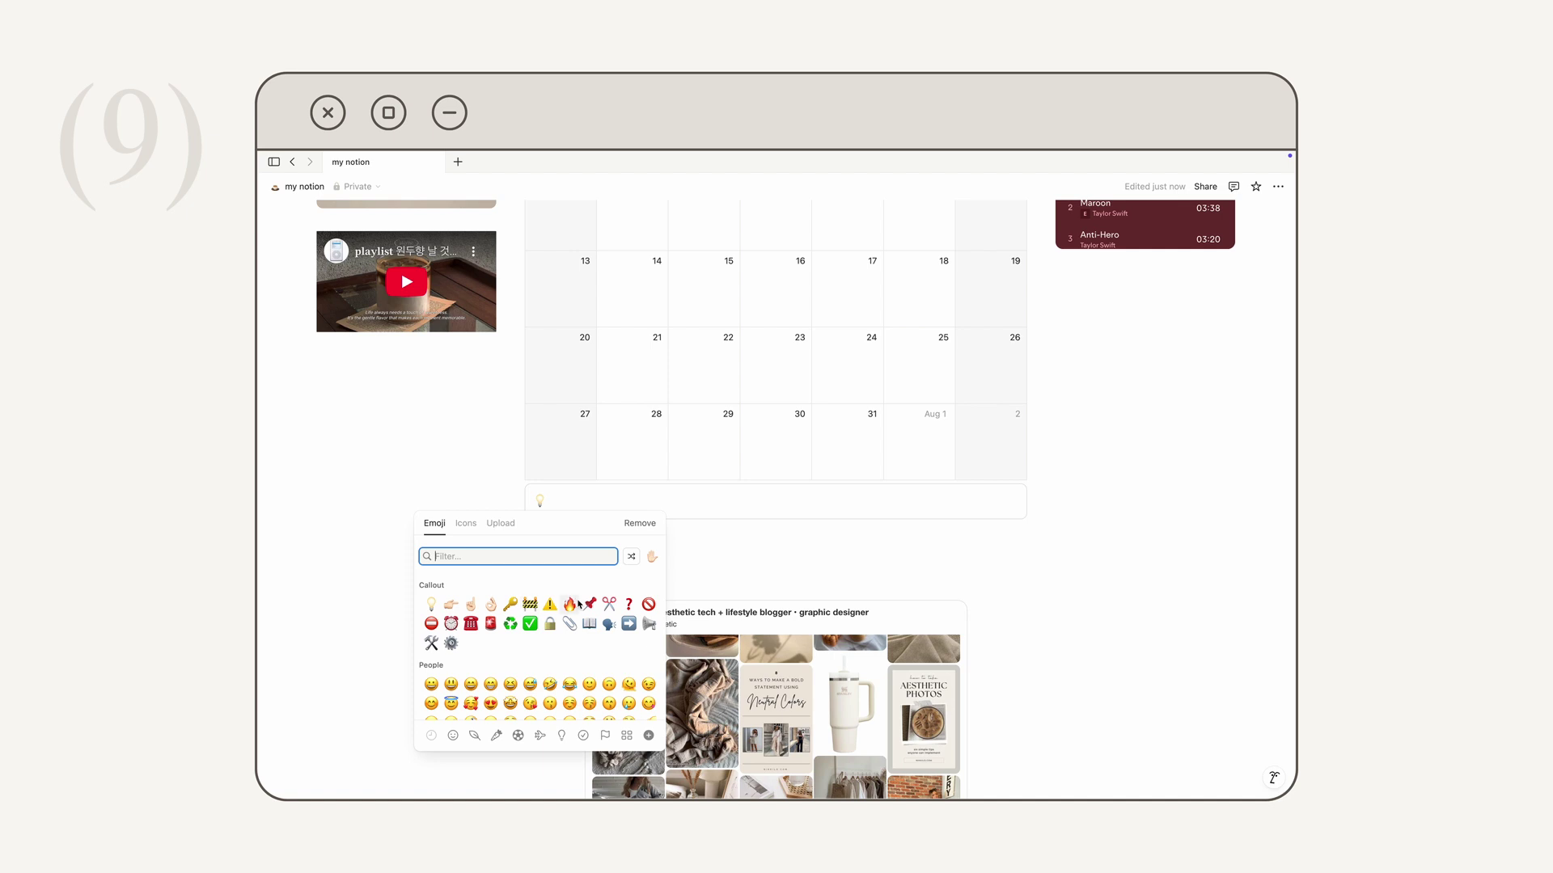
click(466, 523)
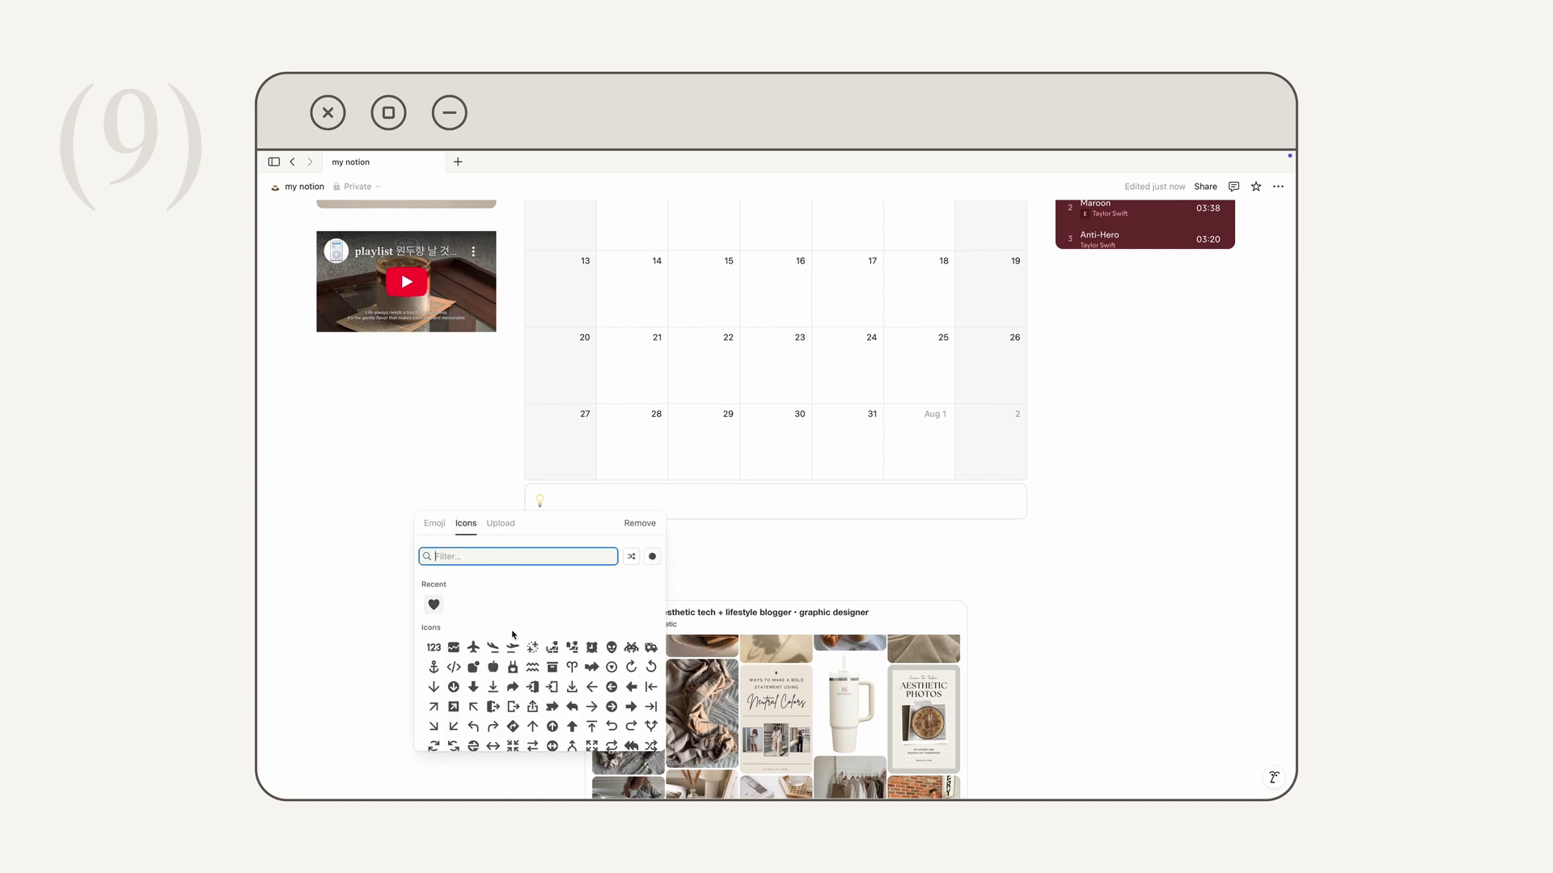
click(510, 527)
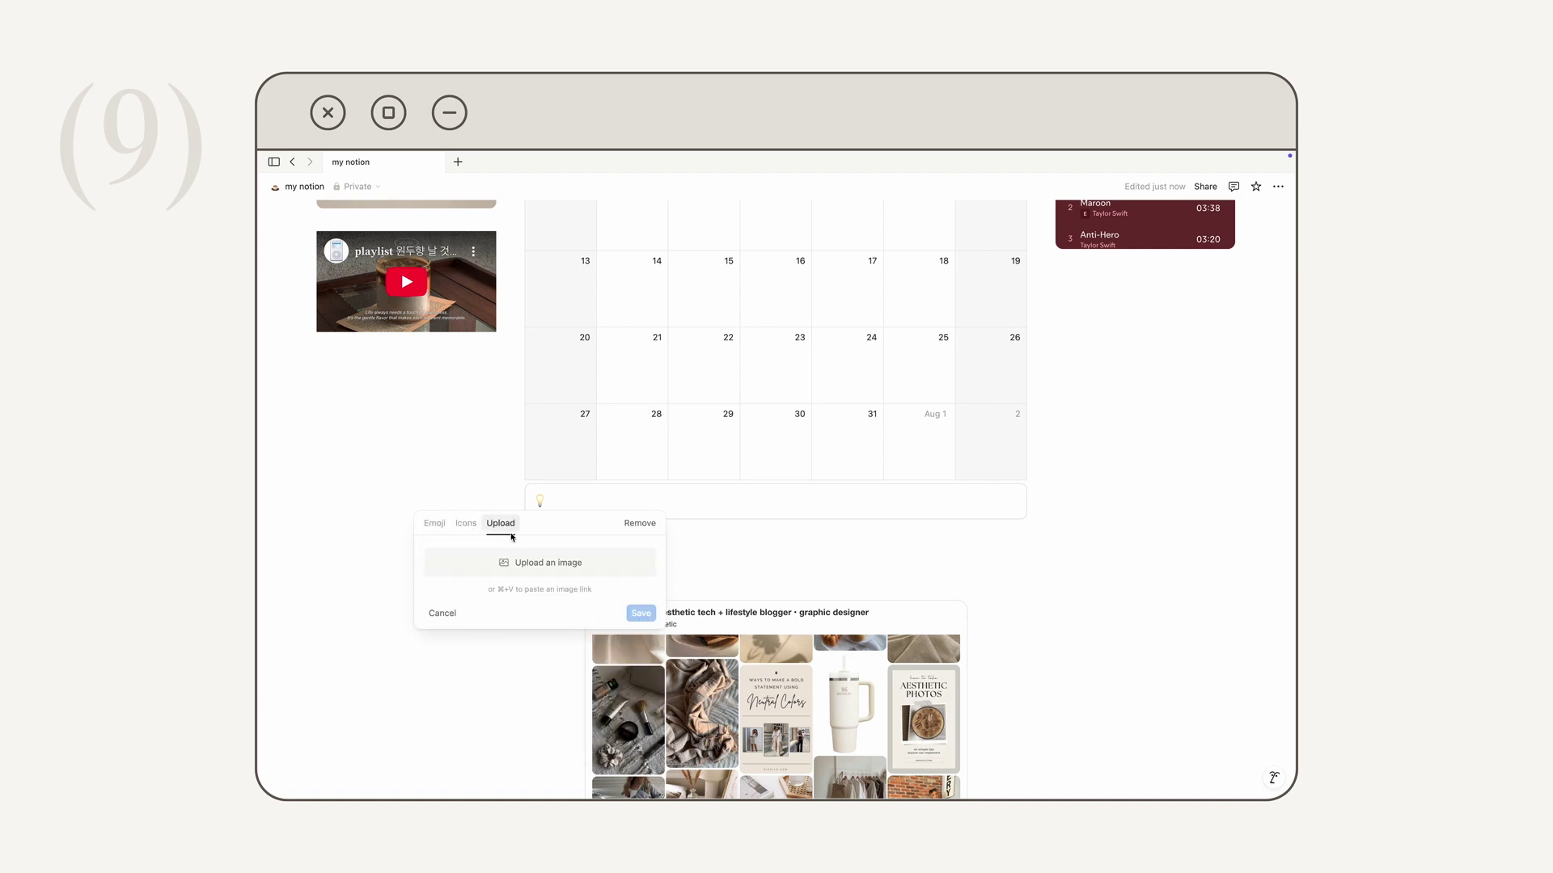
click(519, 563)
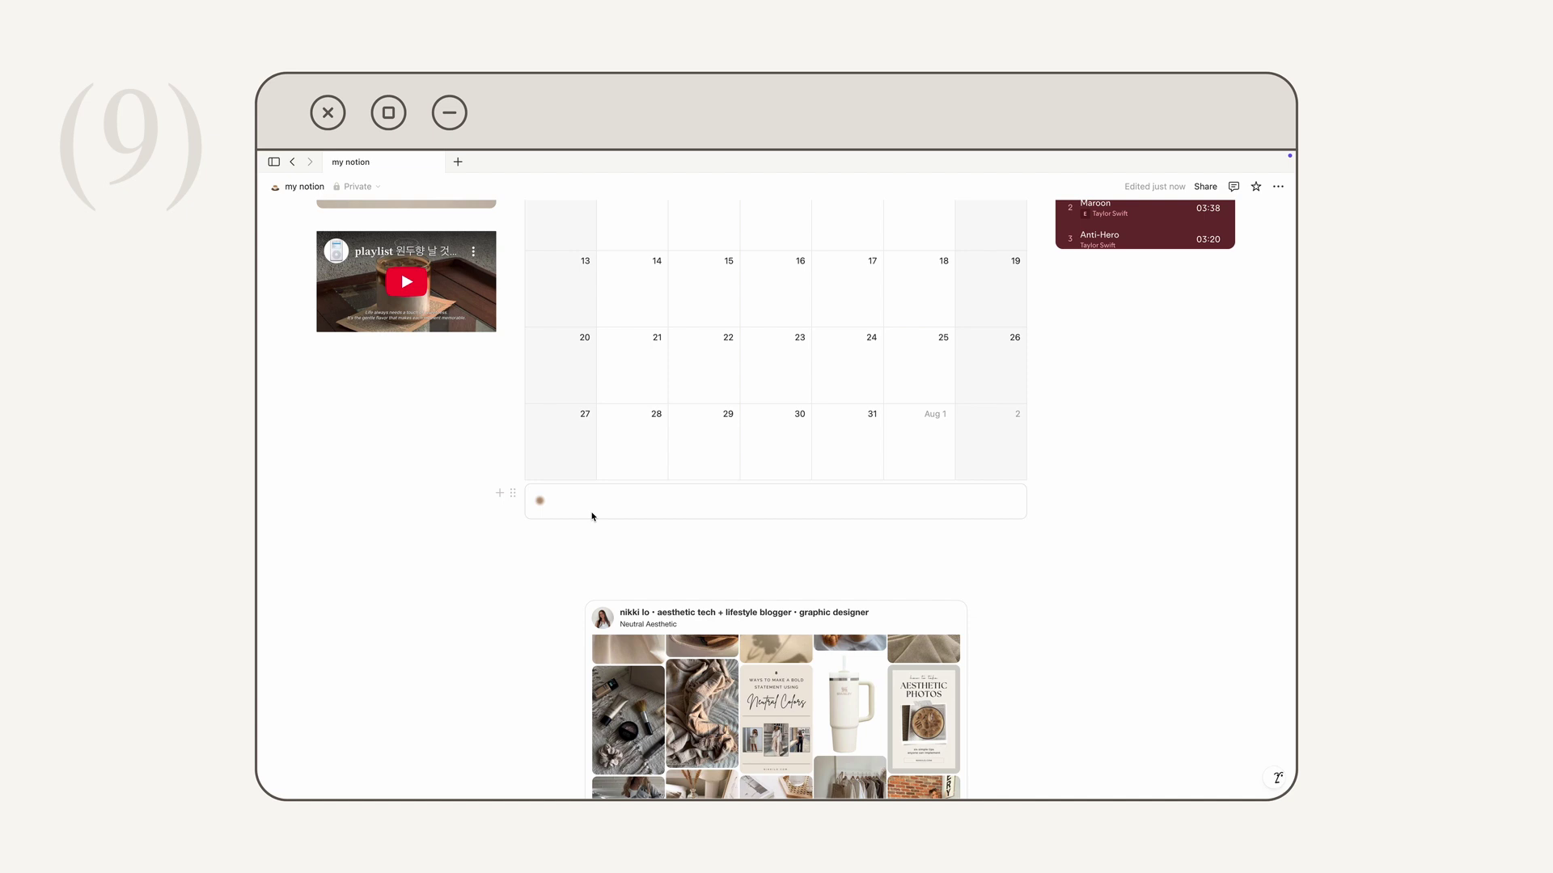
click(593, 505)
text(choose peace)
key(Return)
Apply the brown background color to the "choose peace" callout
click(513, 493)
mouse_move(469, 444)
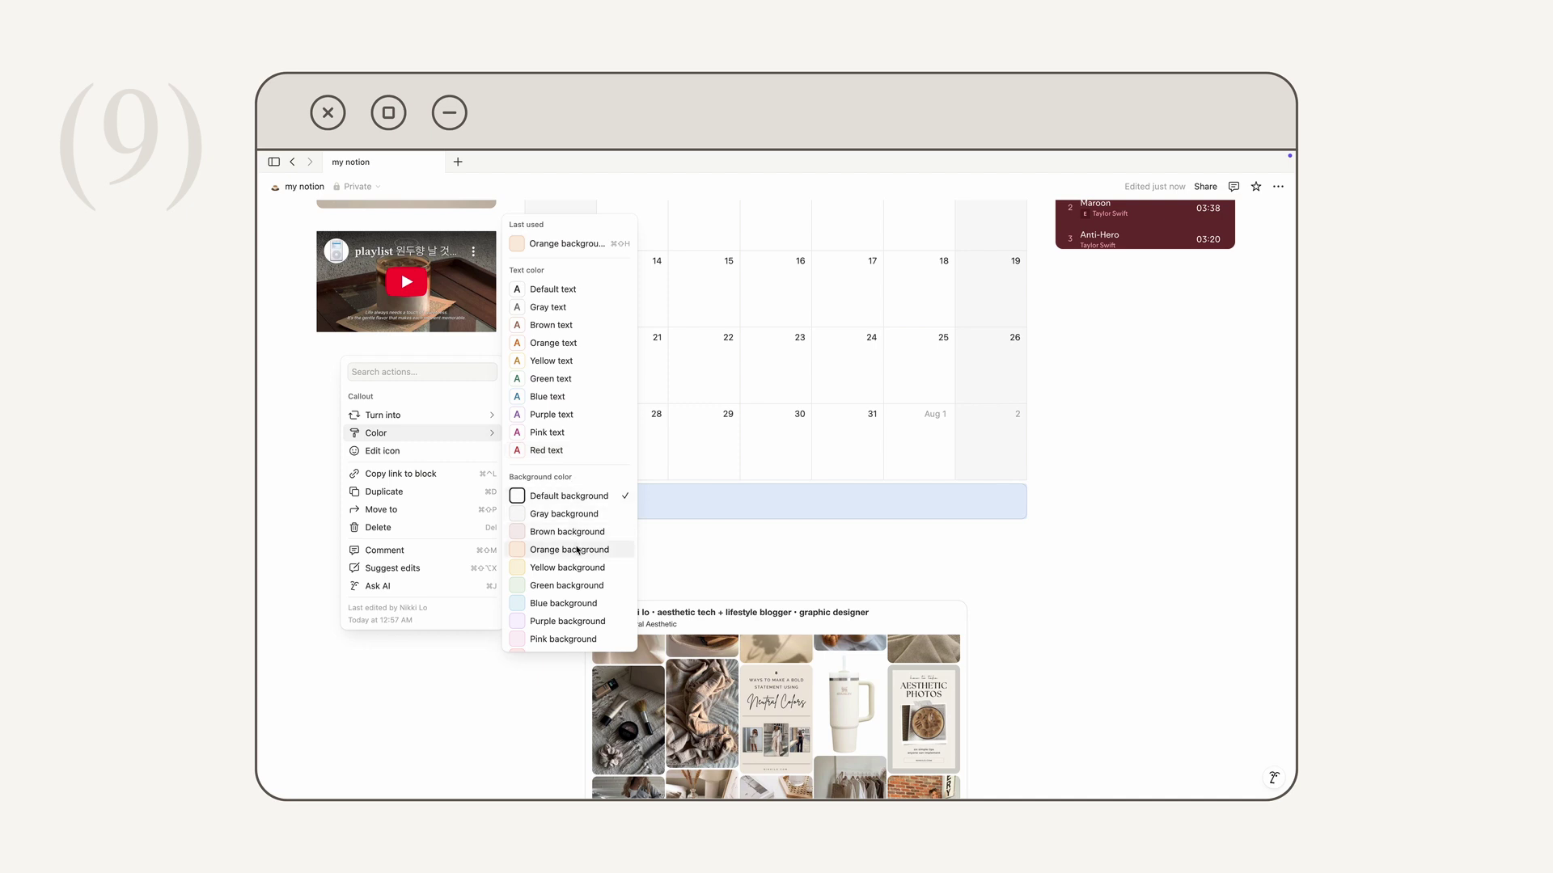
scroll(577, 550, down, 1)
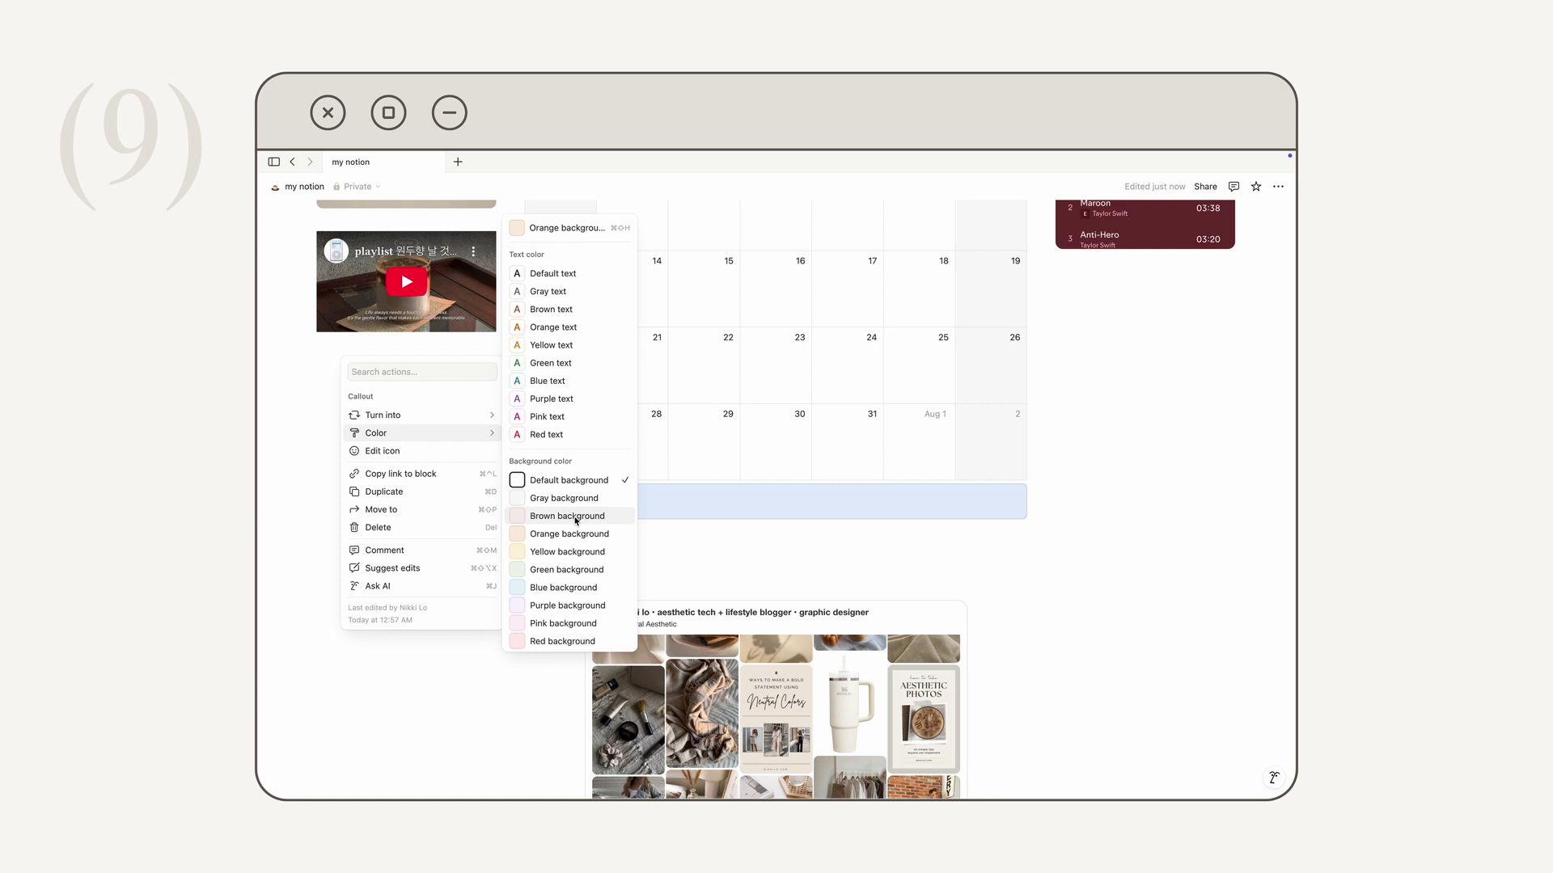
click(577, 521)
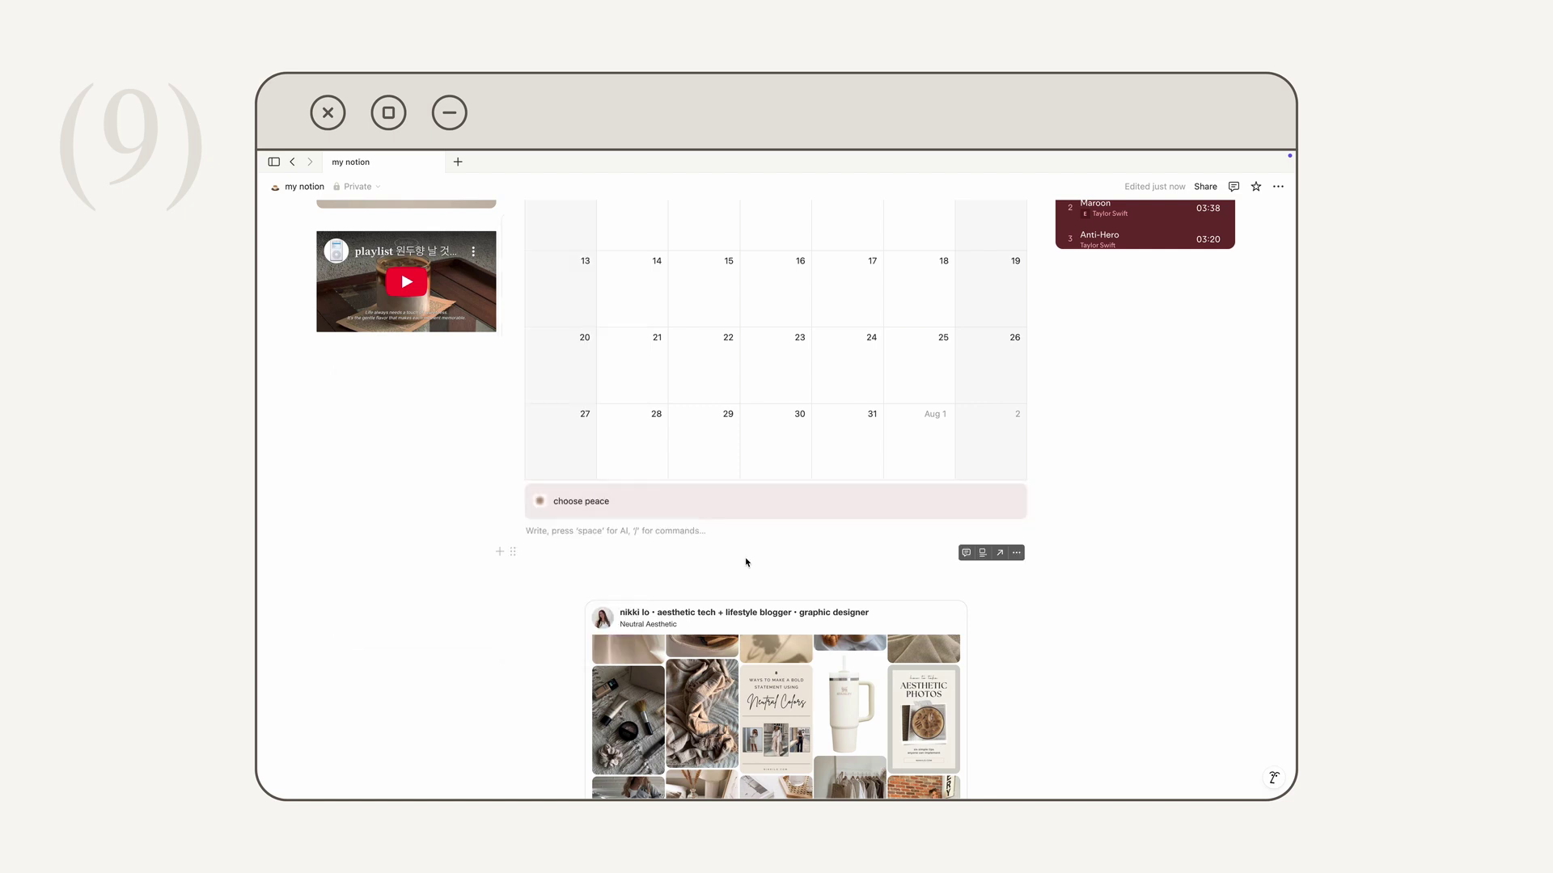
Move the "choose peace" callout up to directly below the page title, above the gallery
click(513, 495)
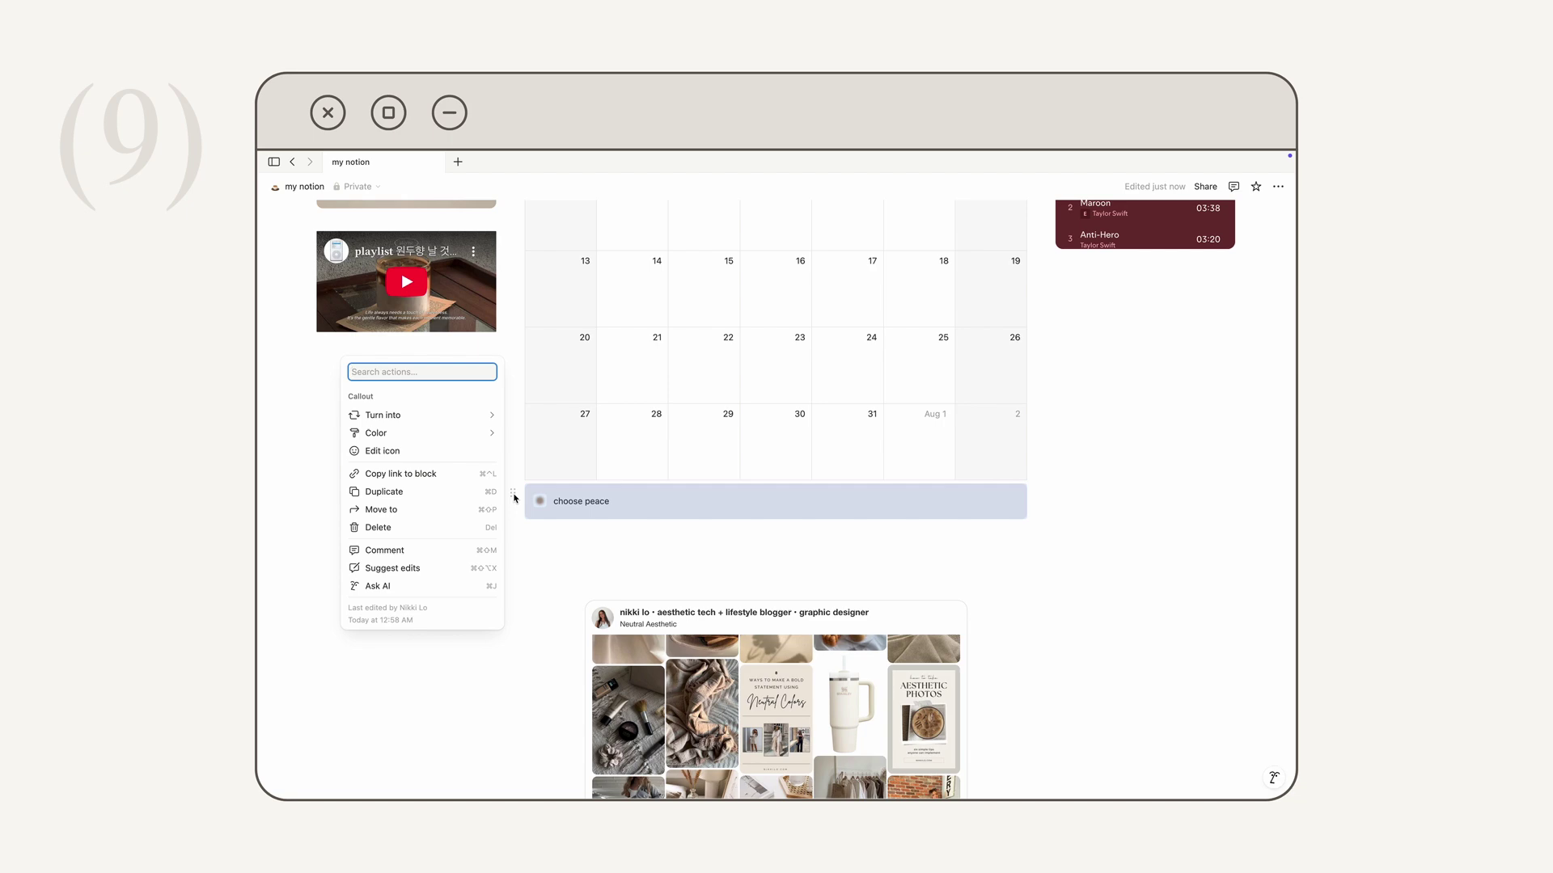
key(Escape)
scroll(513, 498, up, 3)
drag(513, 661, 511, 363)
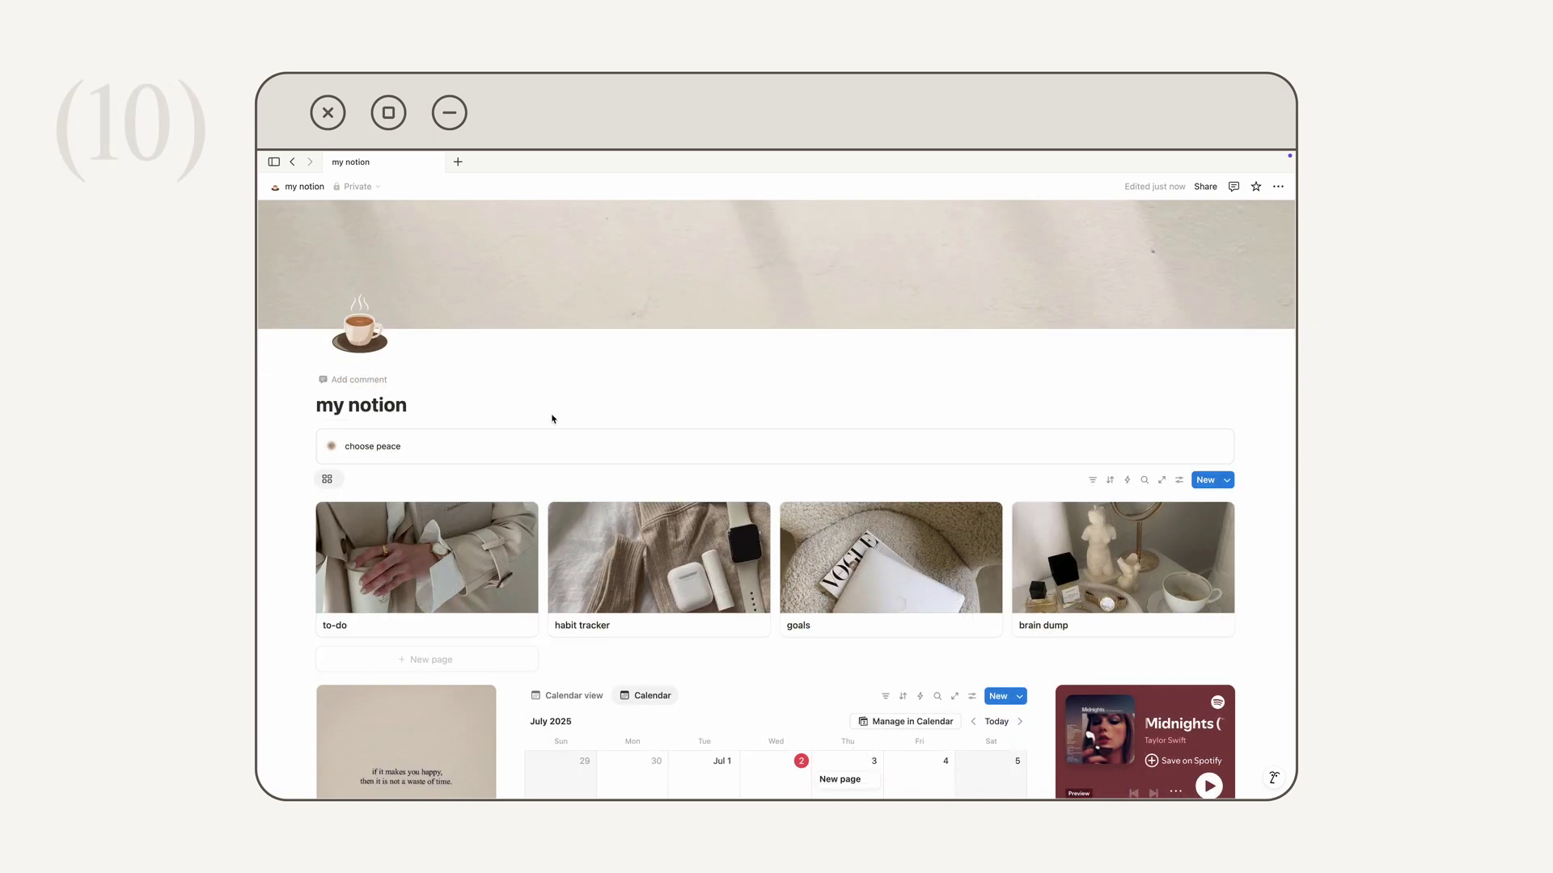
Insert a quote block below the Pinterest embed with the text "how to make your notion aesthetic"
scroll(552, 419, down, 10)
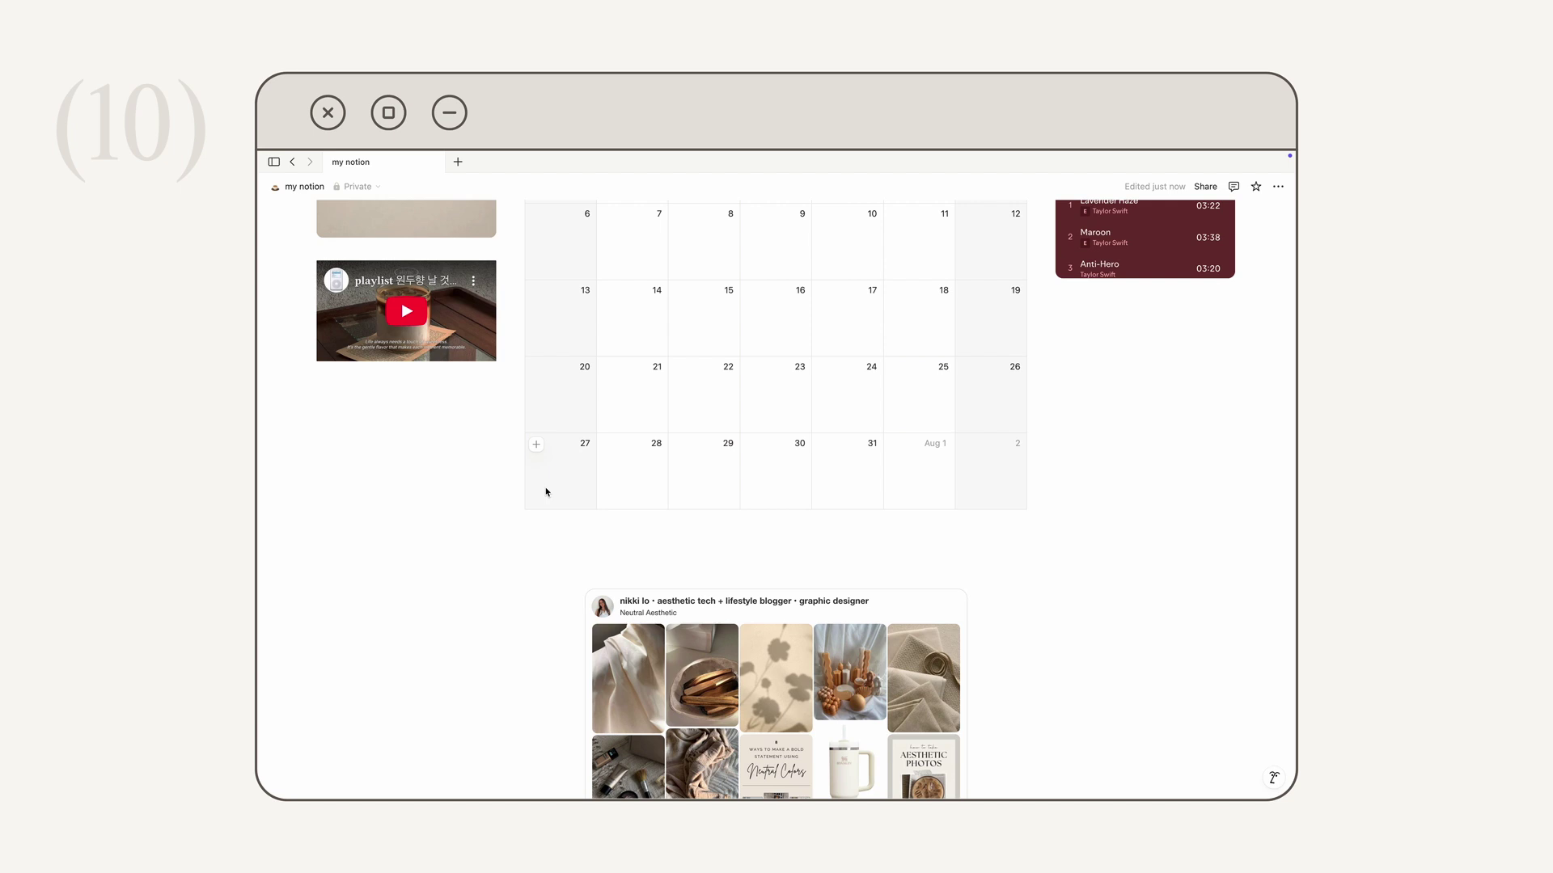
click(500, 541)
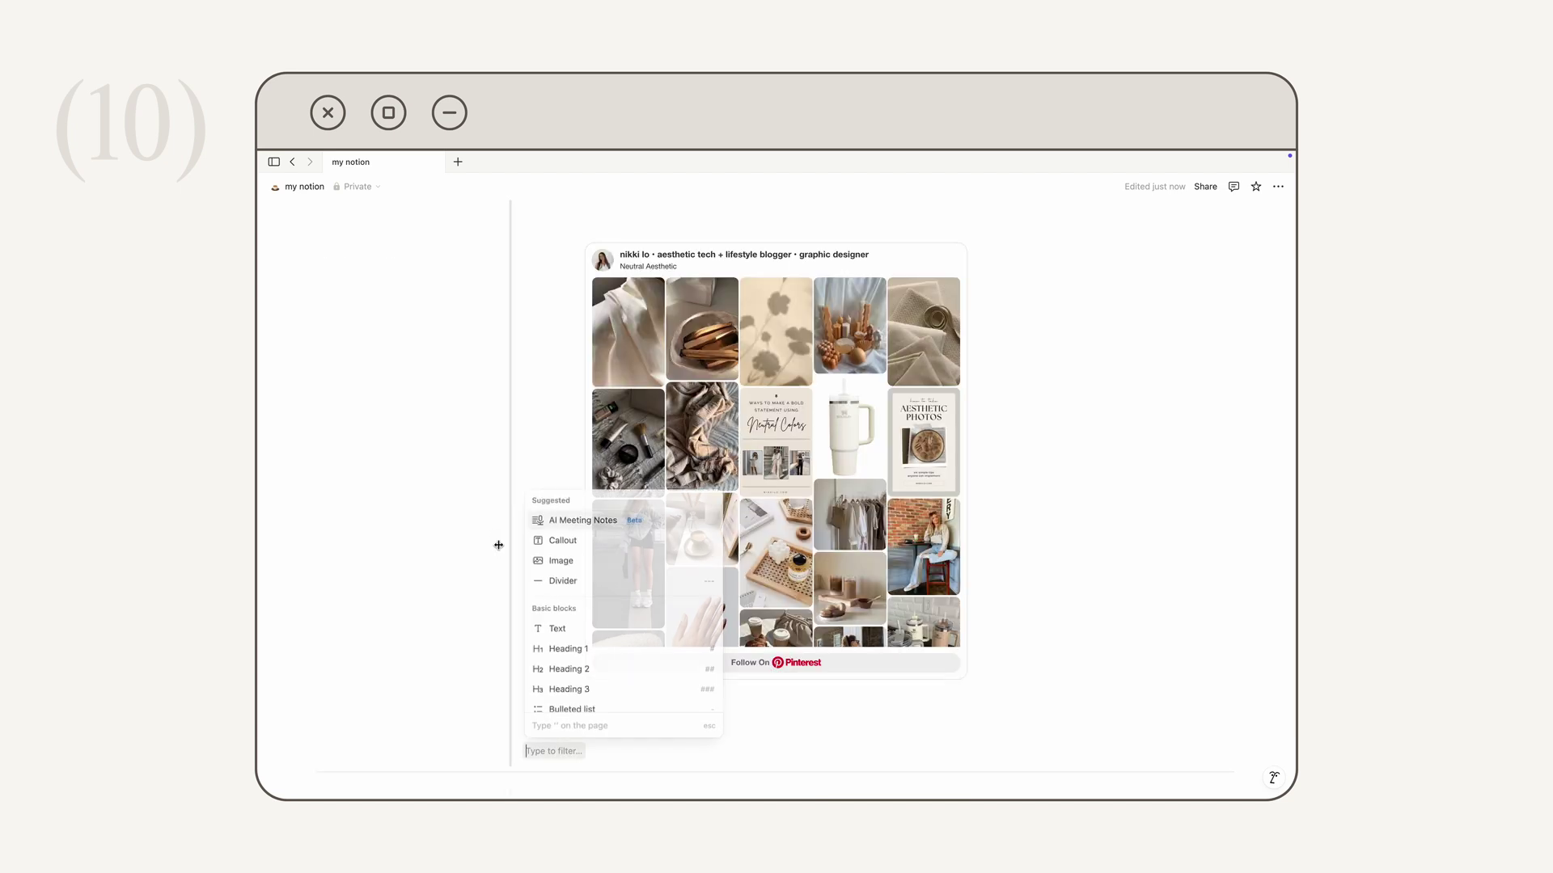
scroll(603, 613, down, 2)
click(567, 638)
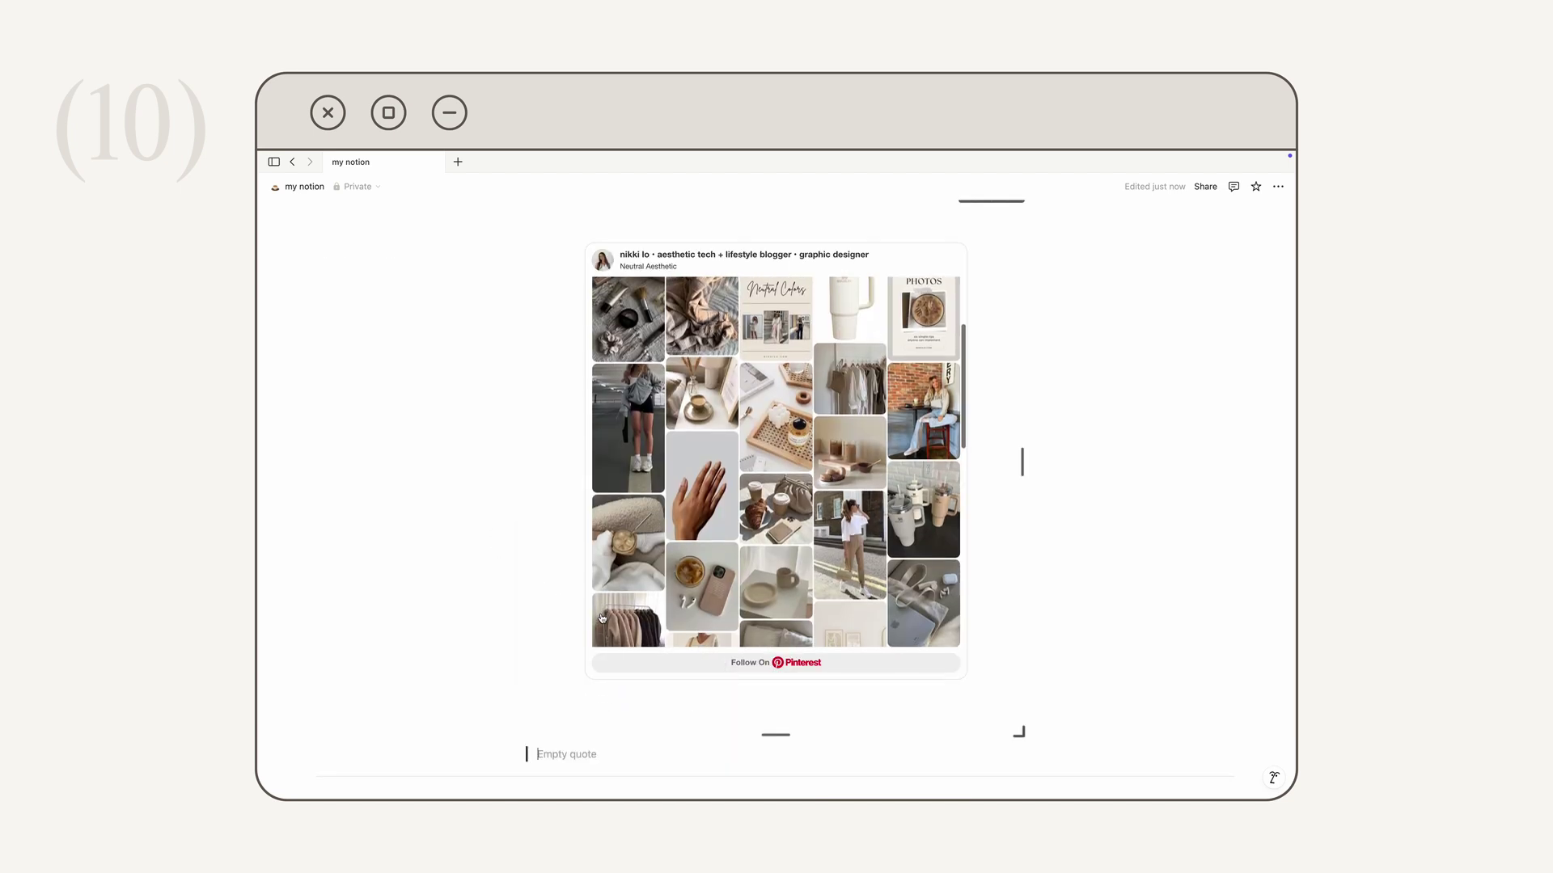
text(how to make your notion aesthetic)
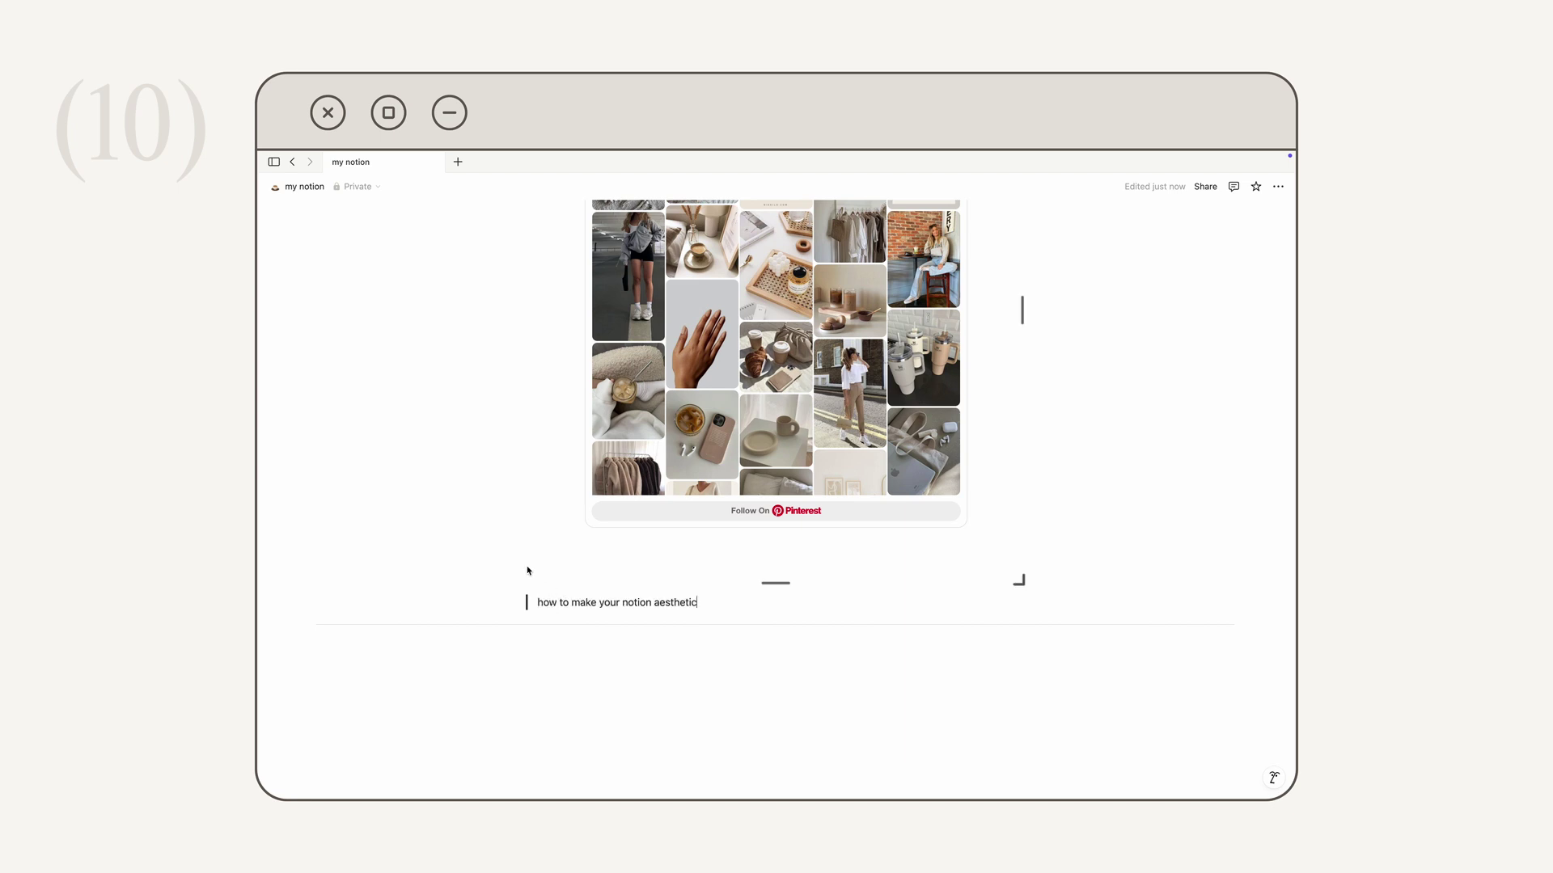
Color the quote block's text brown and move the block directly below the Spotify embed in the third column
mouse_move(512, 608)
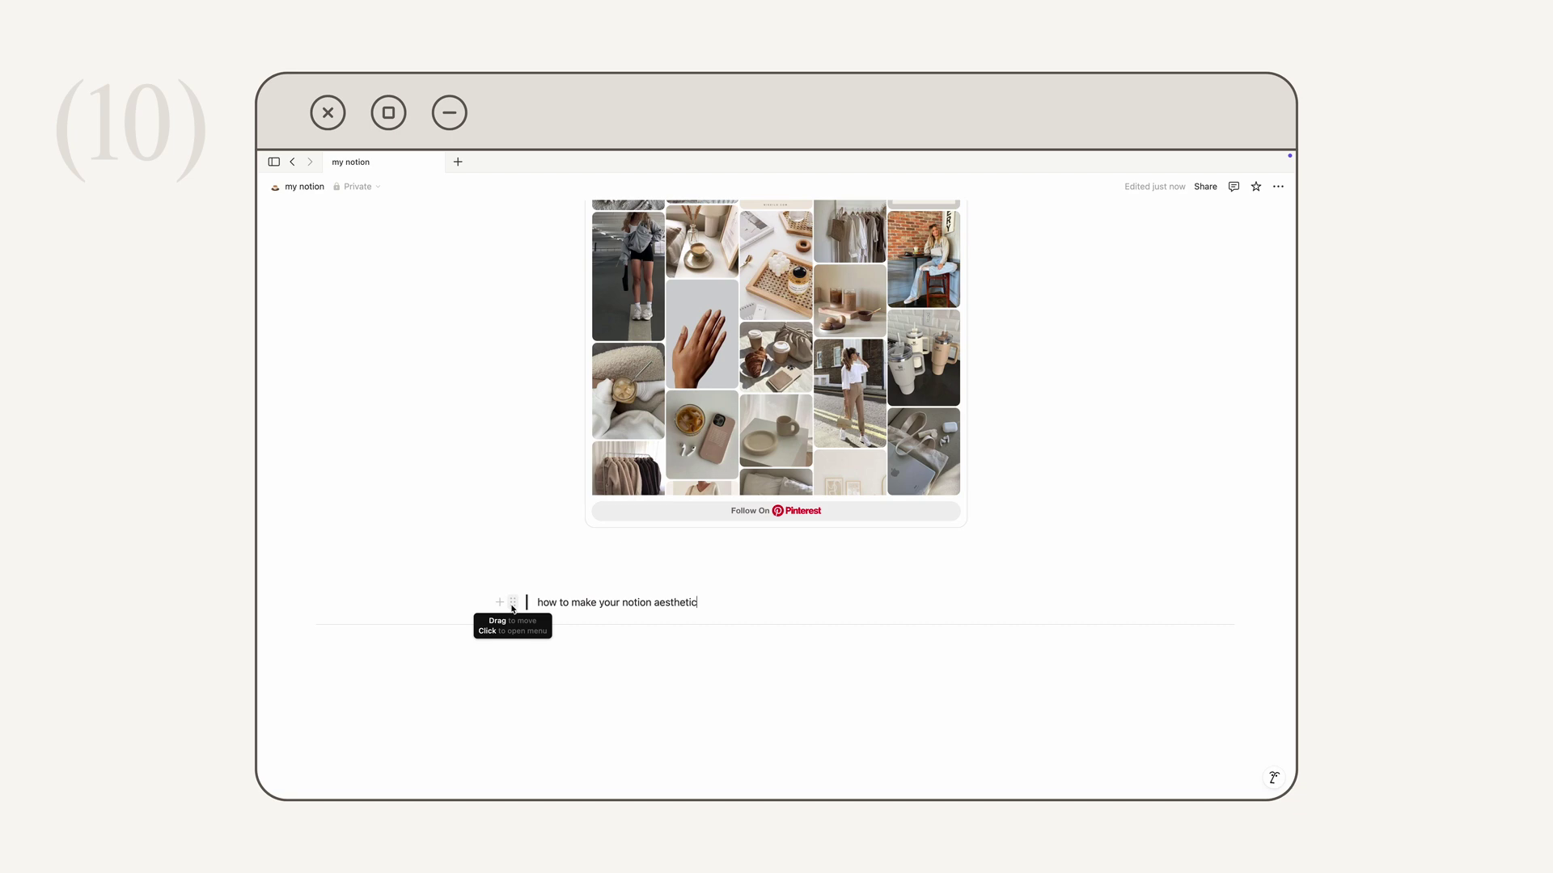
click(513, 602)
mouse_move(437, 542)
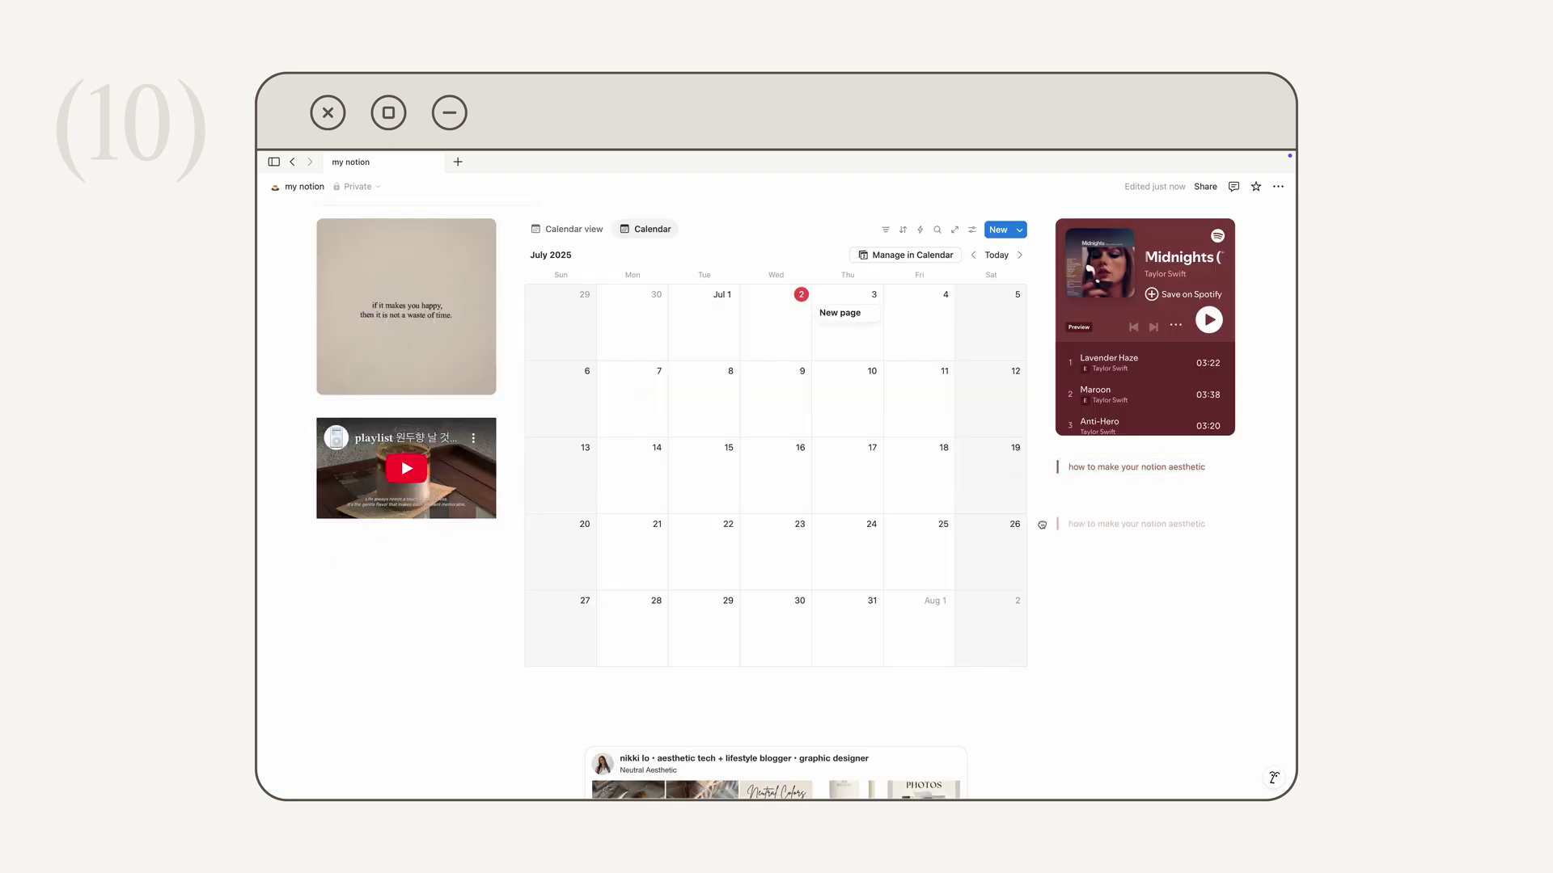
drag(1042, 524, 1053, 466)
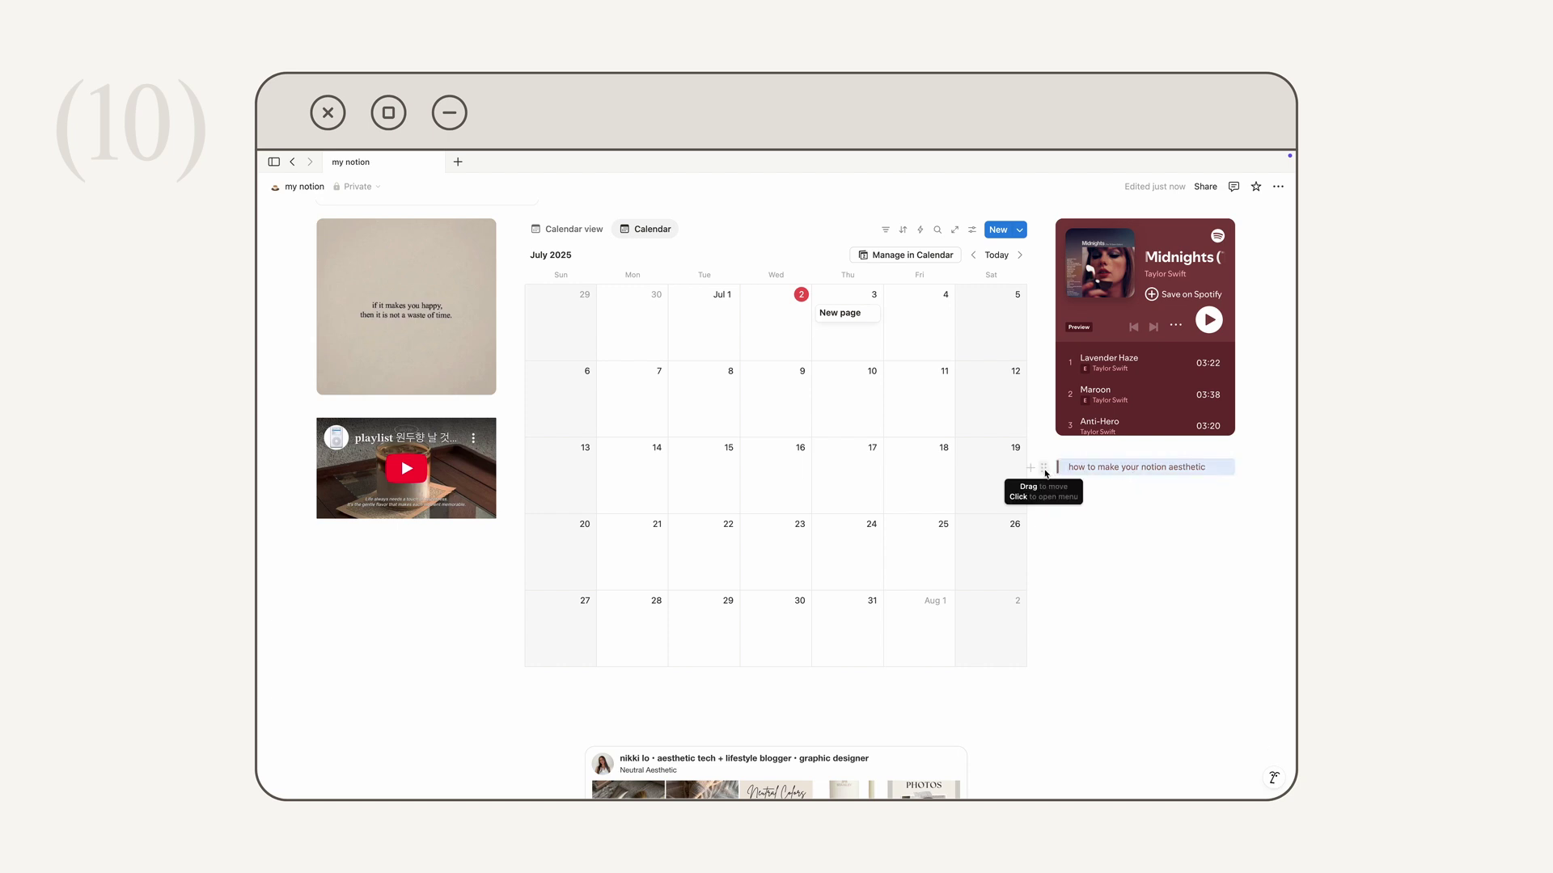
Try the Large quote size on the quote block below the Spotify embed and undo it
click(1044, 469)
mouse_move(1007, 428)
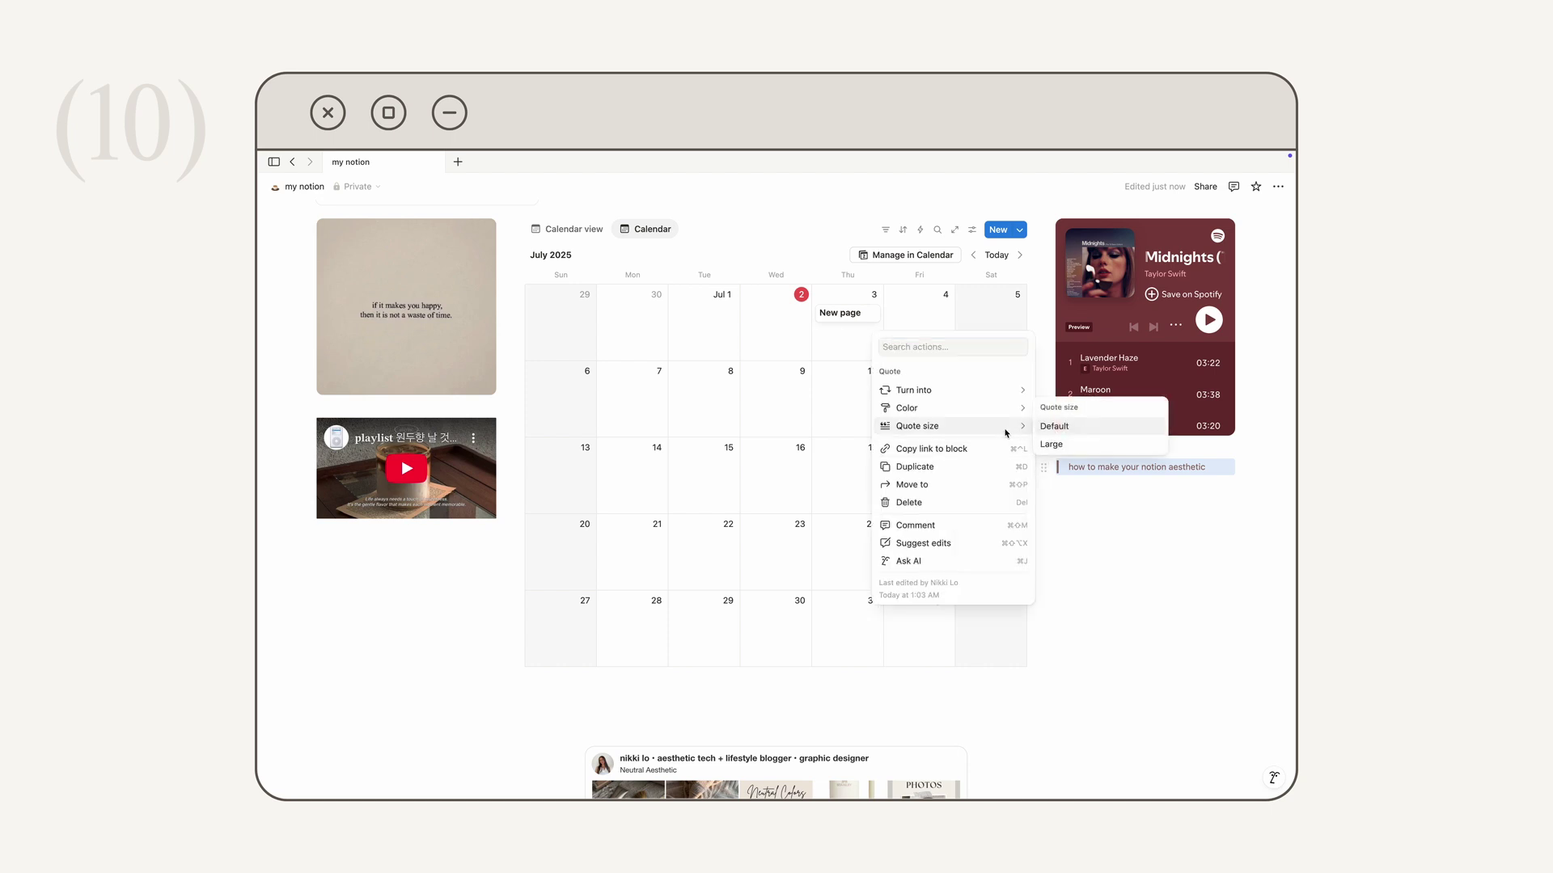
click(1052, 444)
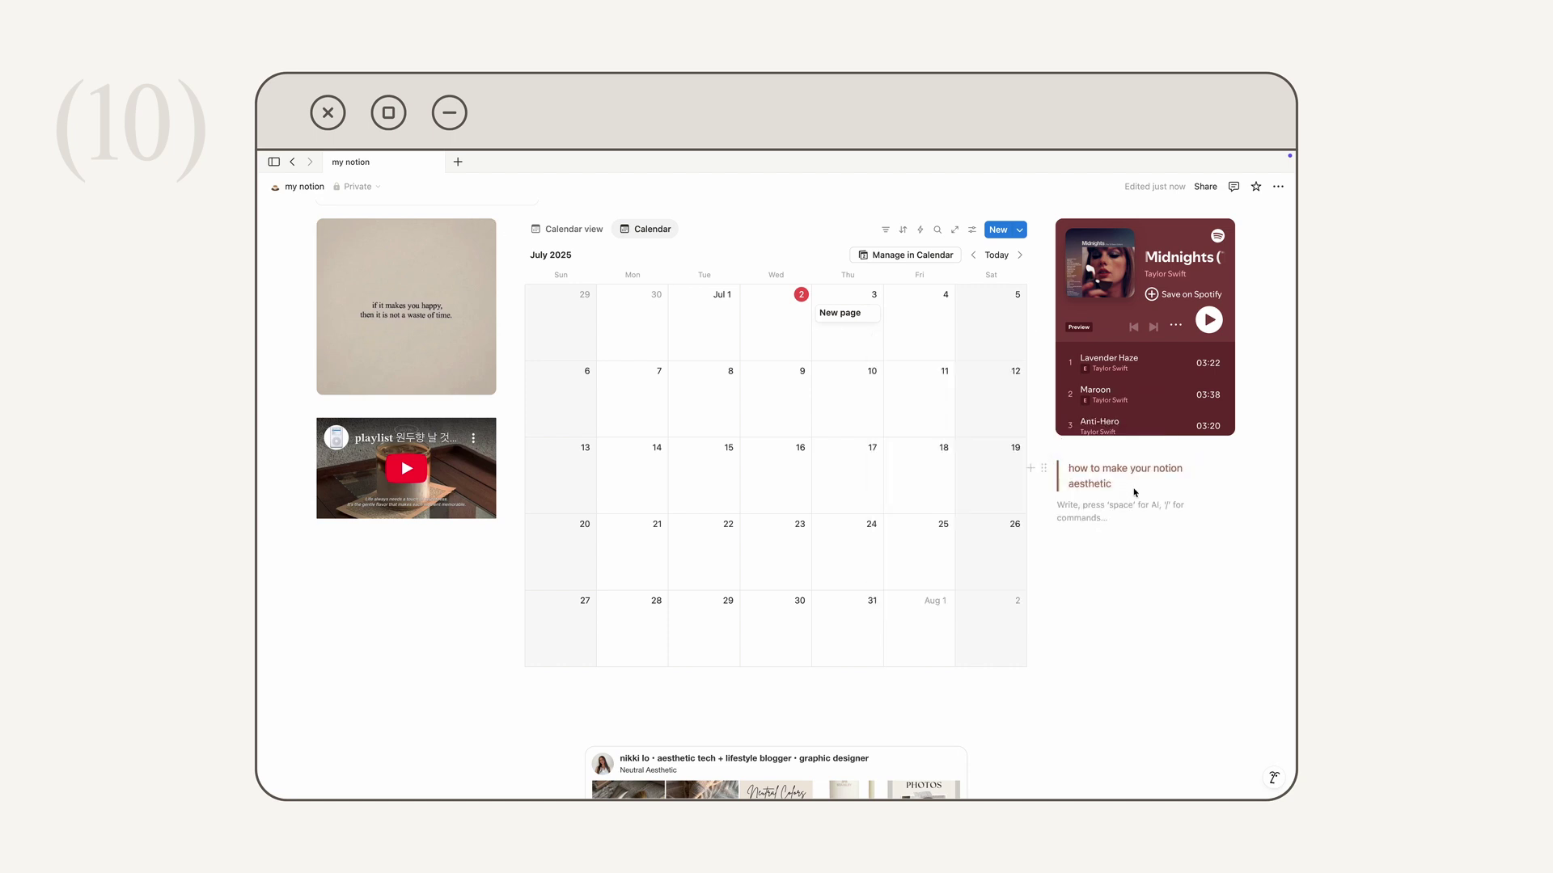
key(super+z)
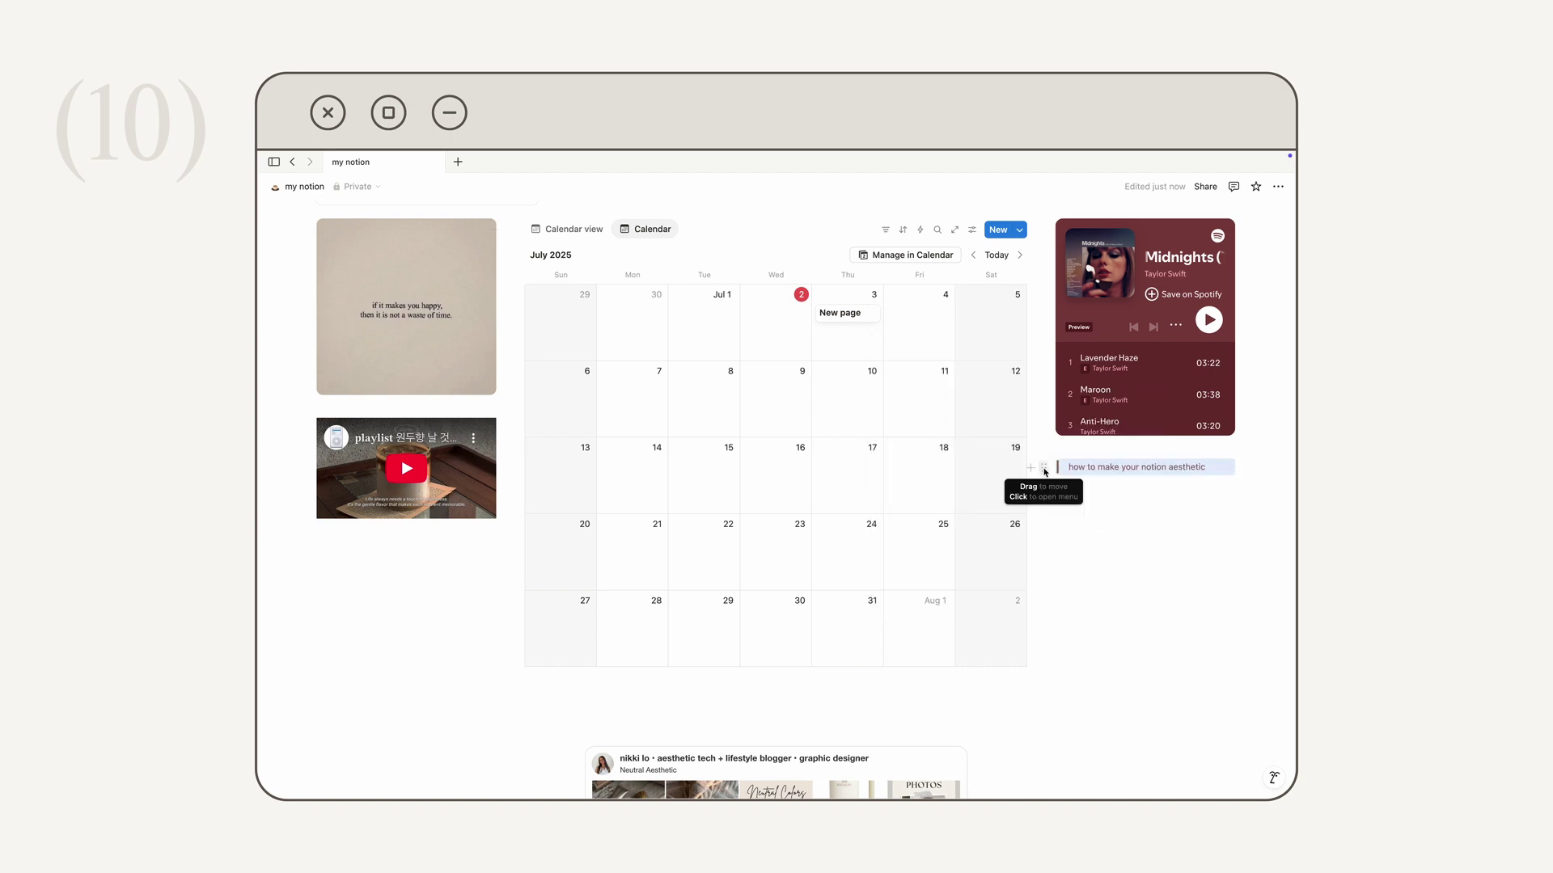
key(super+z)
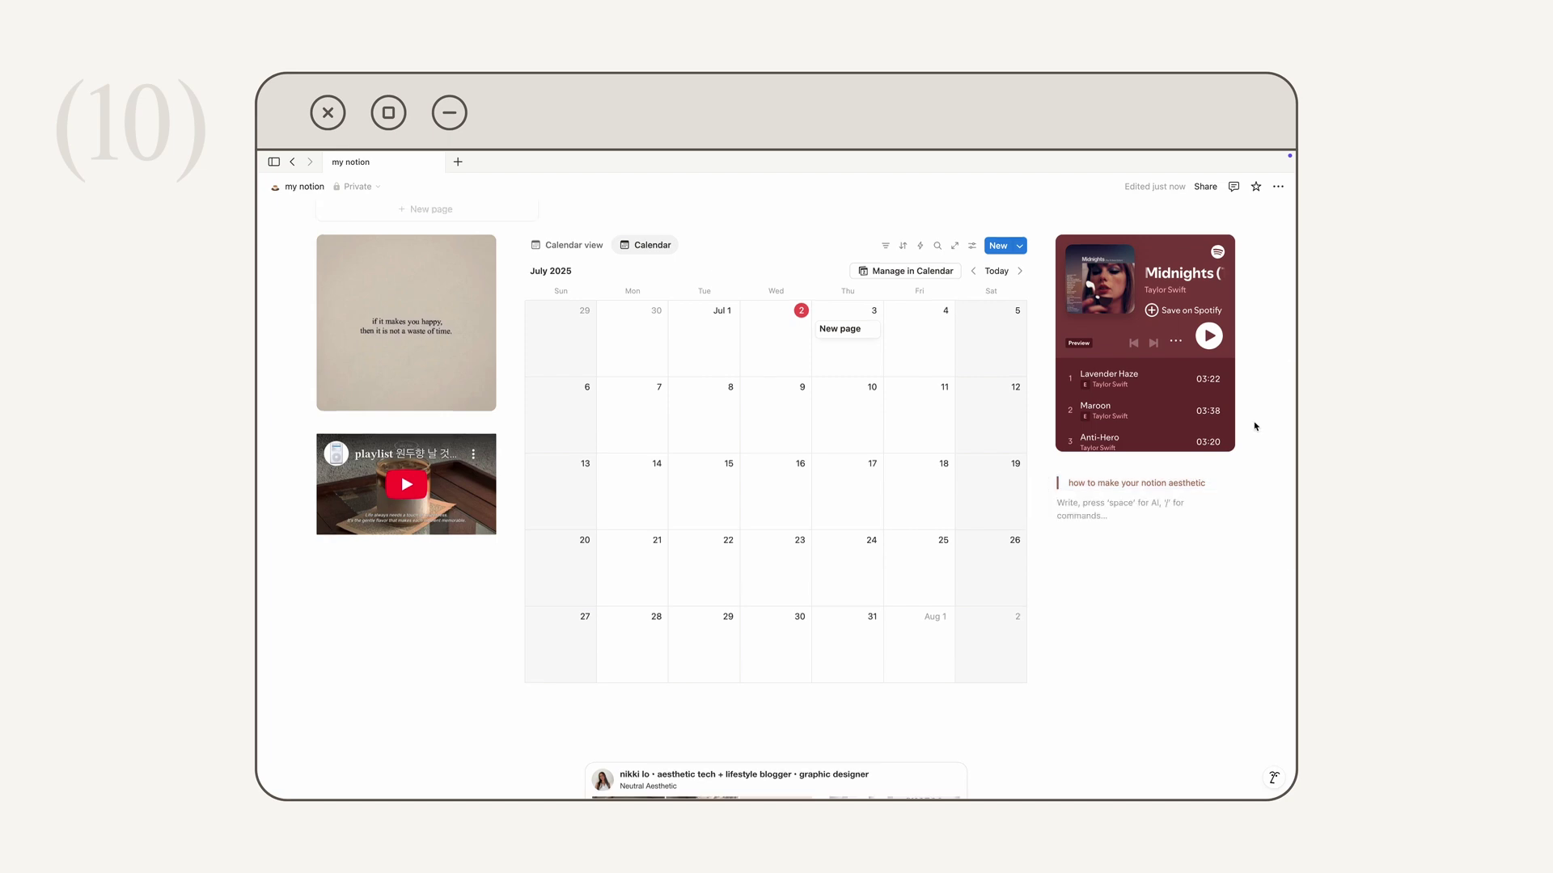
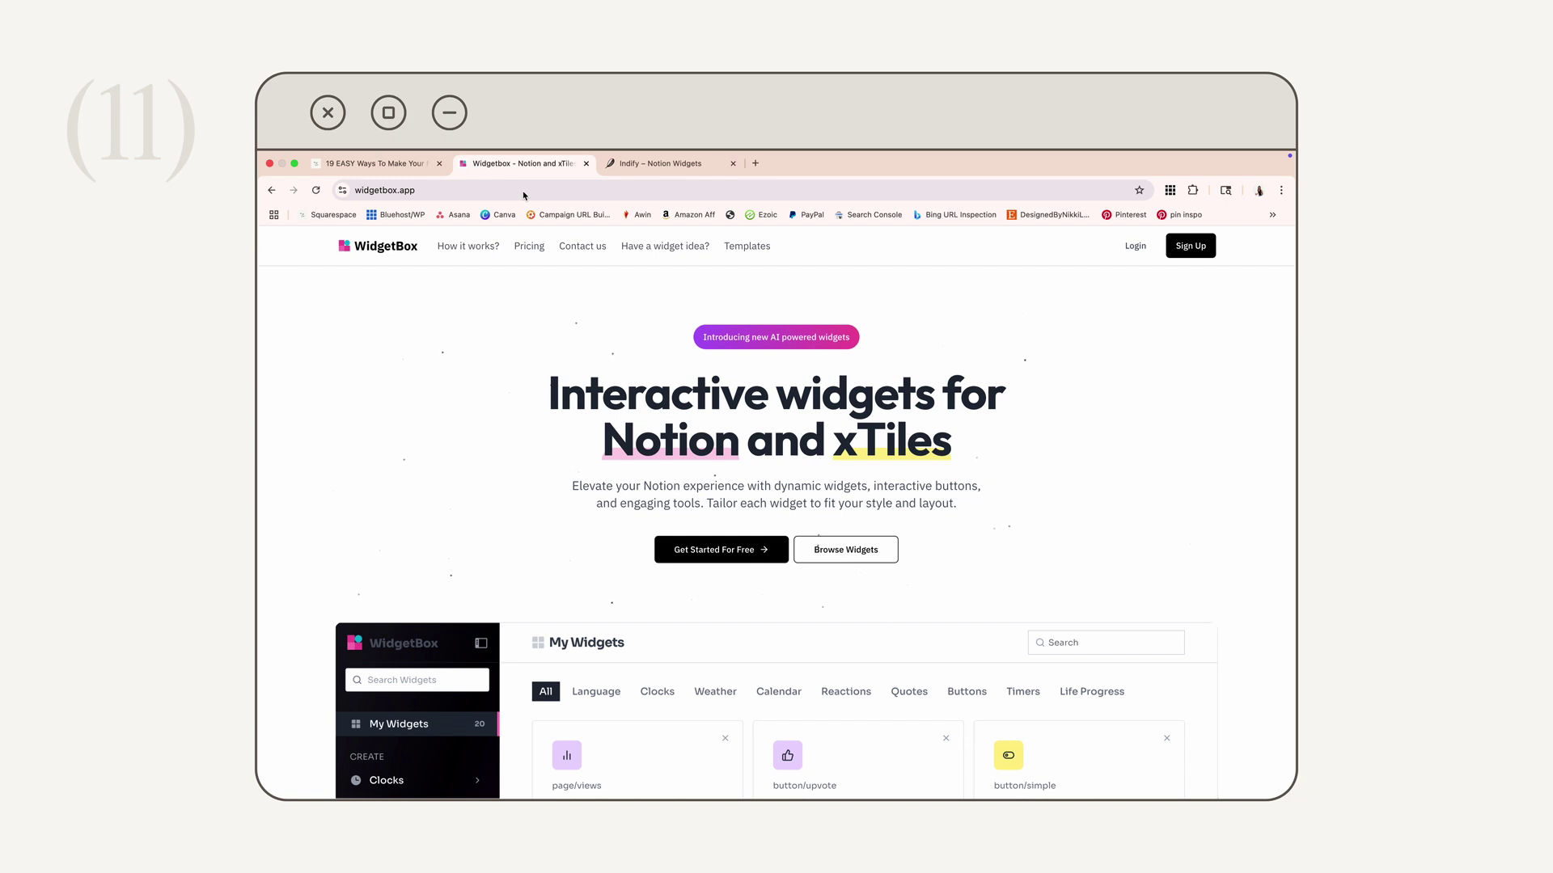
Switch to WidgetBox in the browser, log in, and open the default Digital Clock for customizing
click(1135, 246)
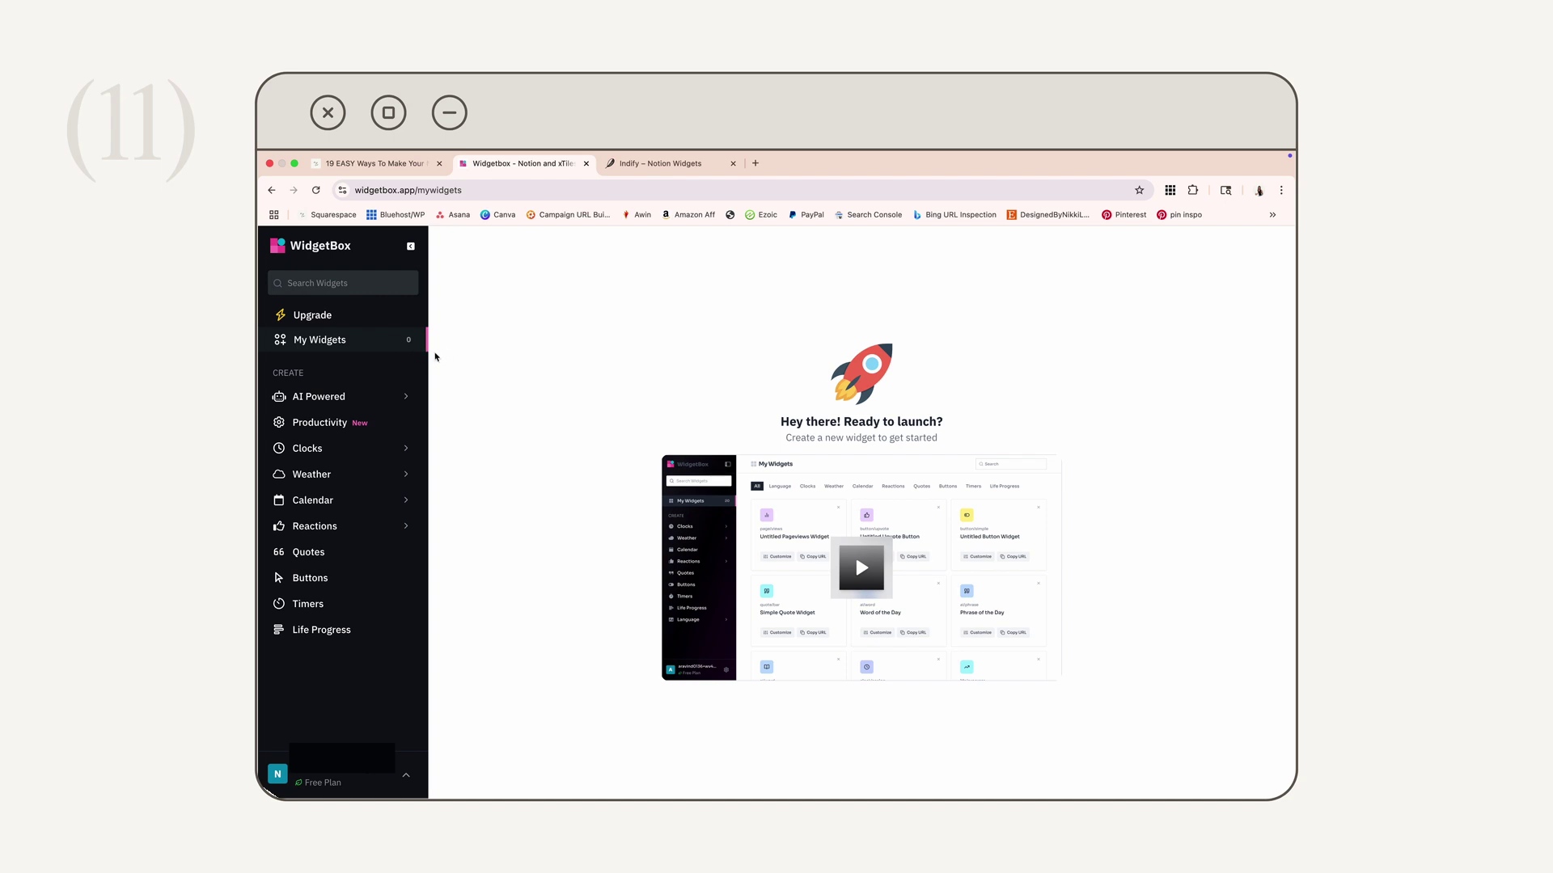
click(384, 450)
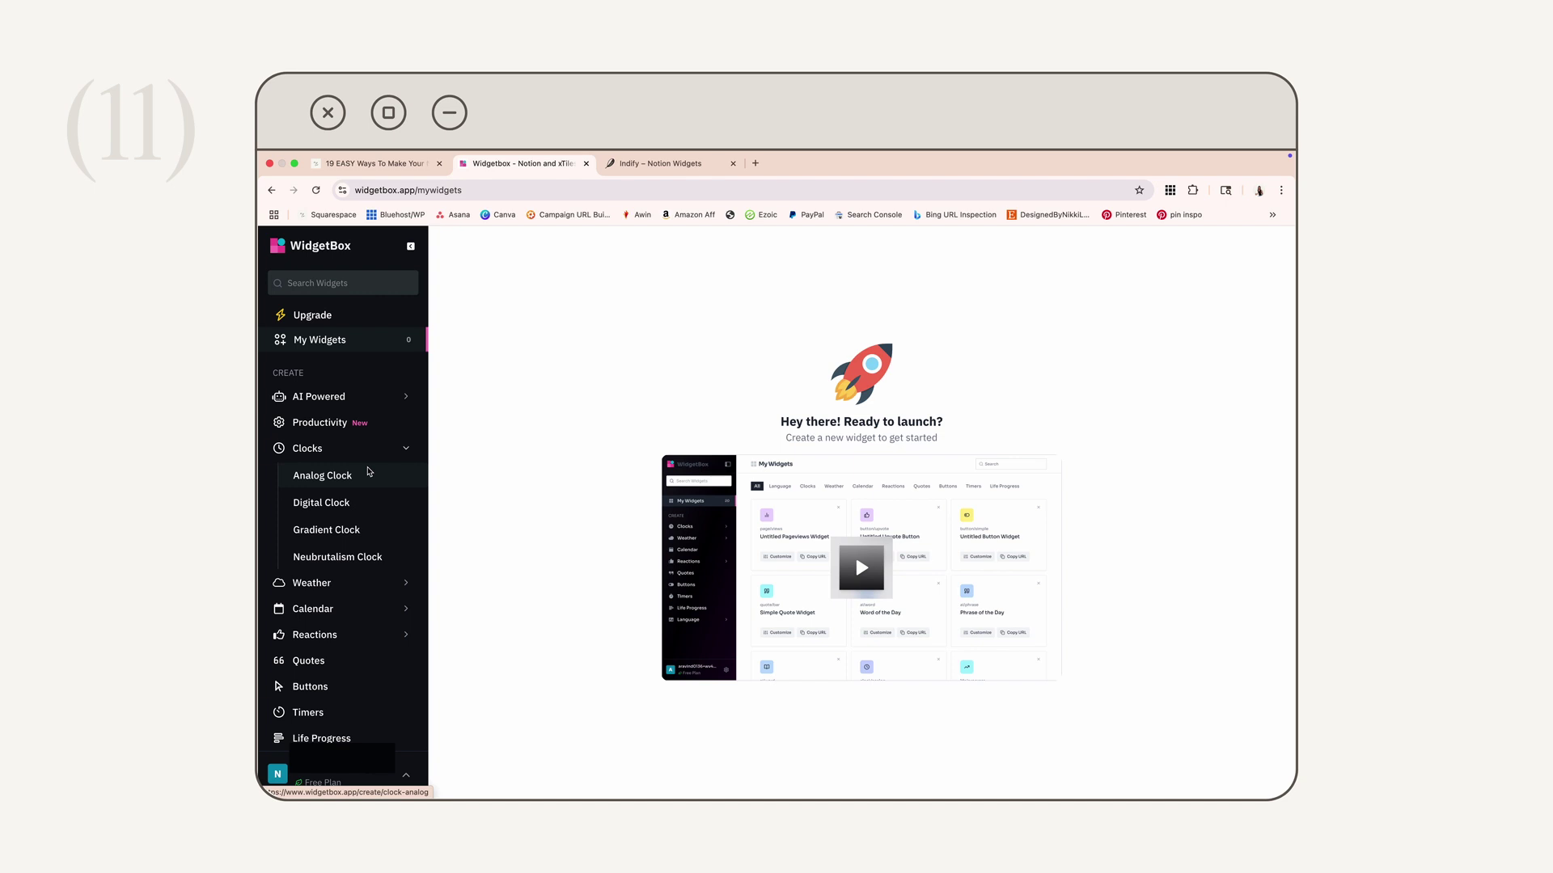
click(368, 502)
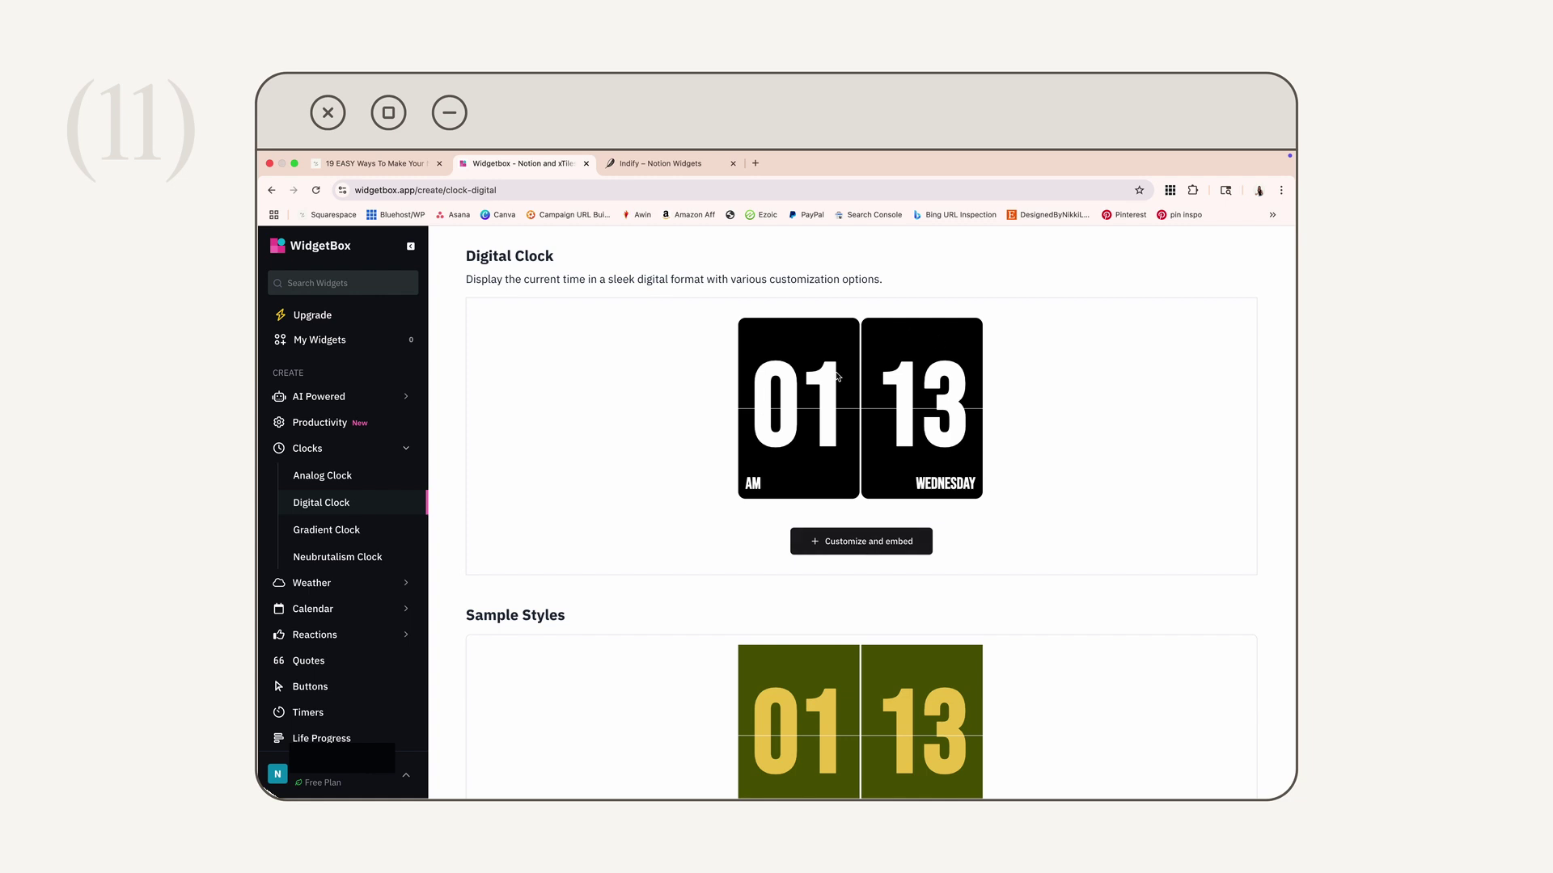
scroll(837, 377, down, 2)
scroll(837, 376, down, 2)
scroll(836, 372, up, 4)
click(900, 542)
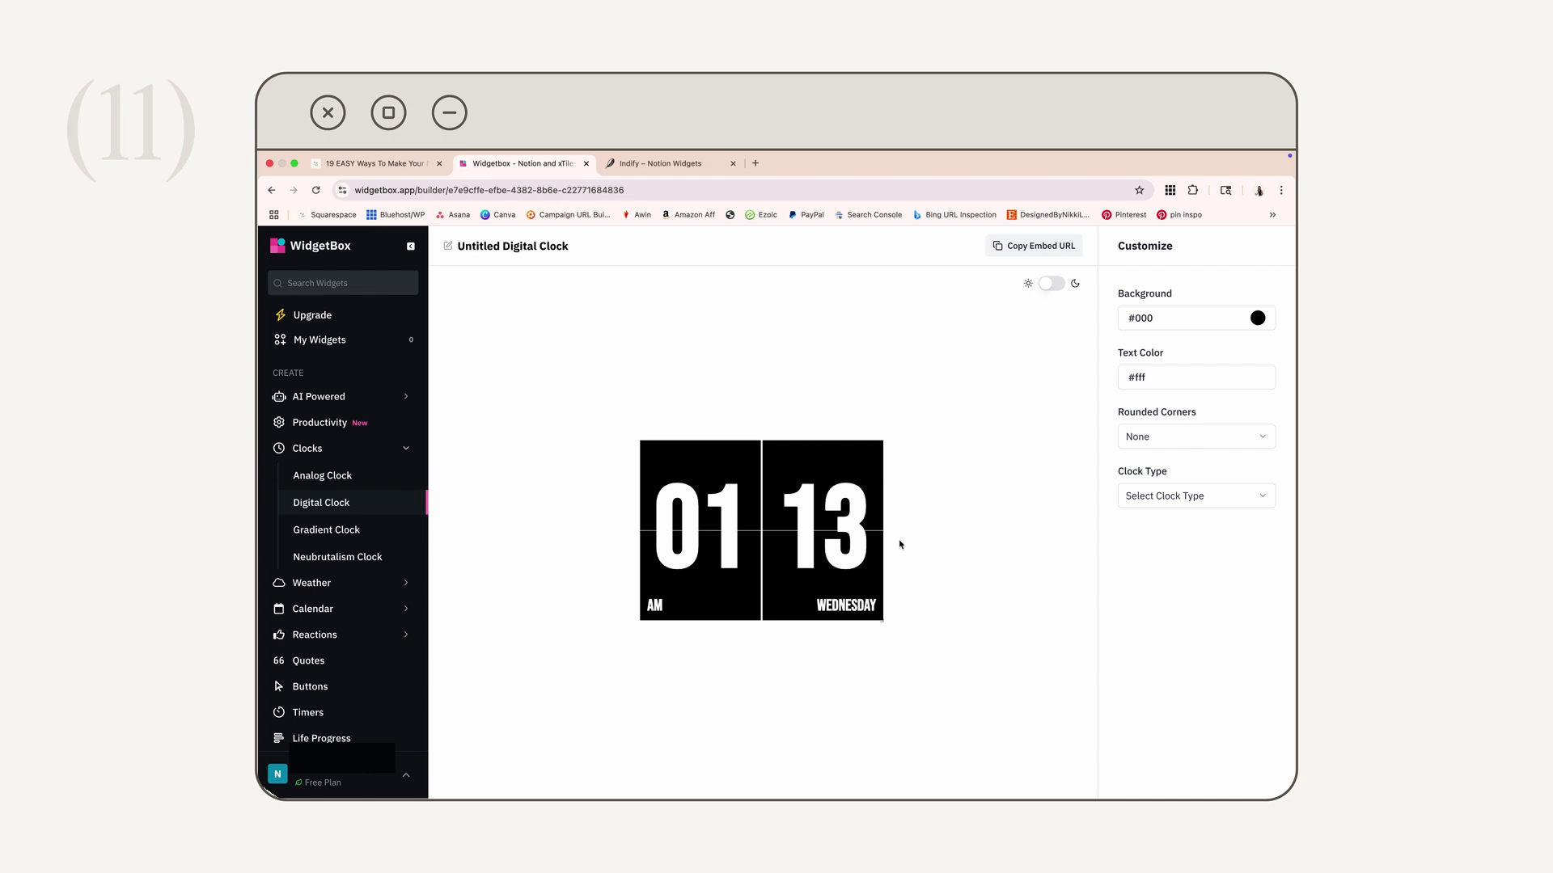
Set the digital clock's background color to #c6b6a6
click(1258, 318)
drag(1123, 408, 1187, 427)
click(1205, 426)
click(1185, 327)
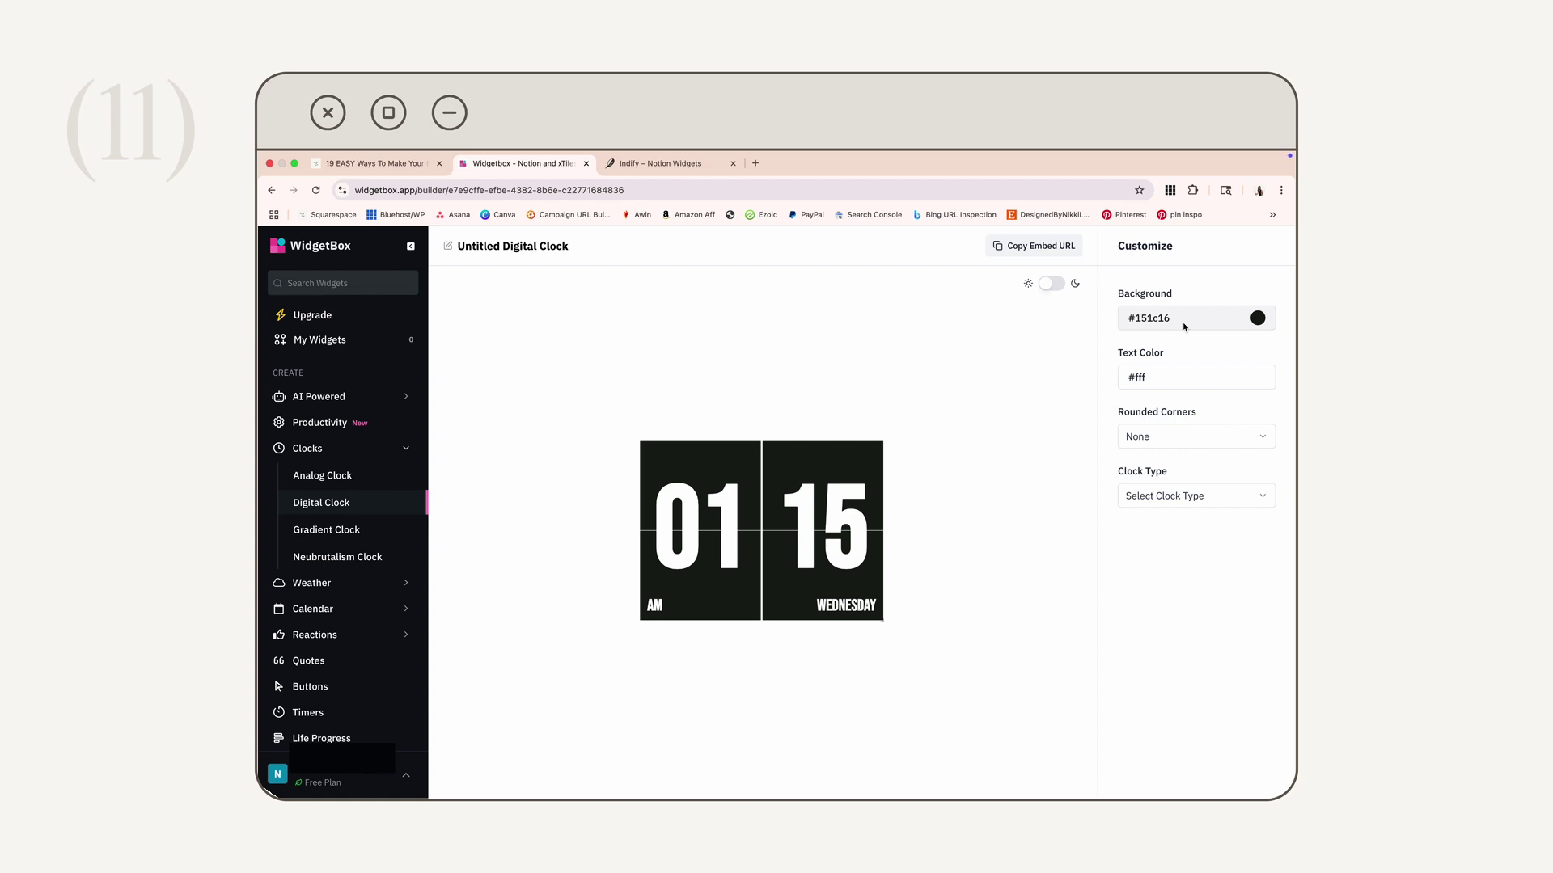
text(#c6b6a6)
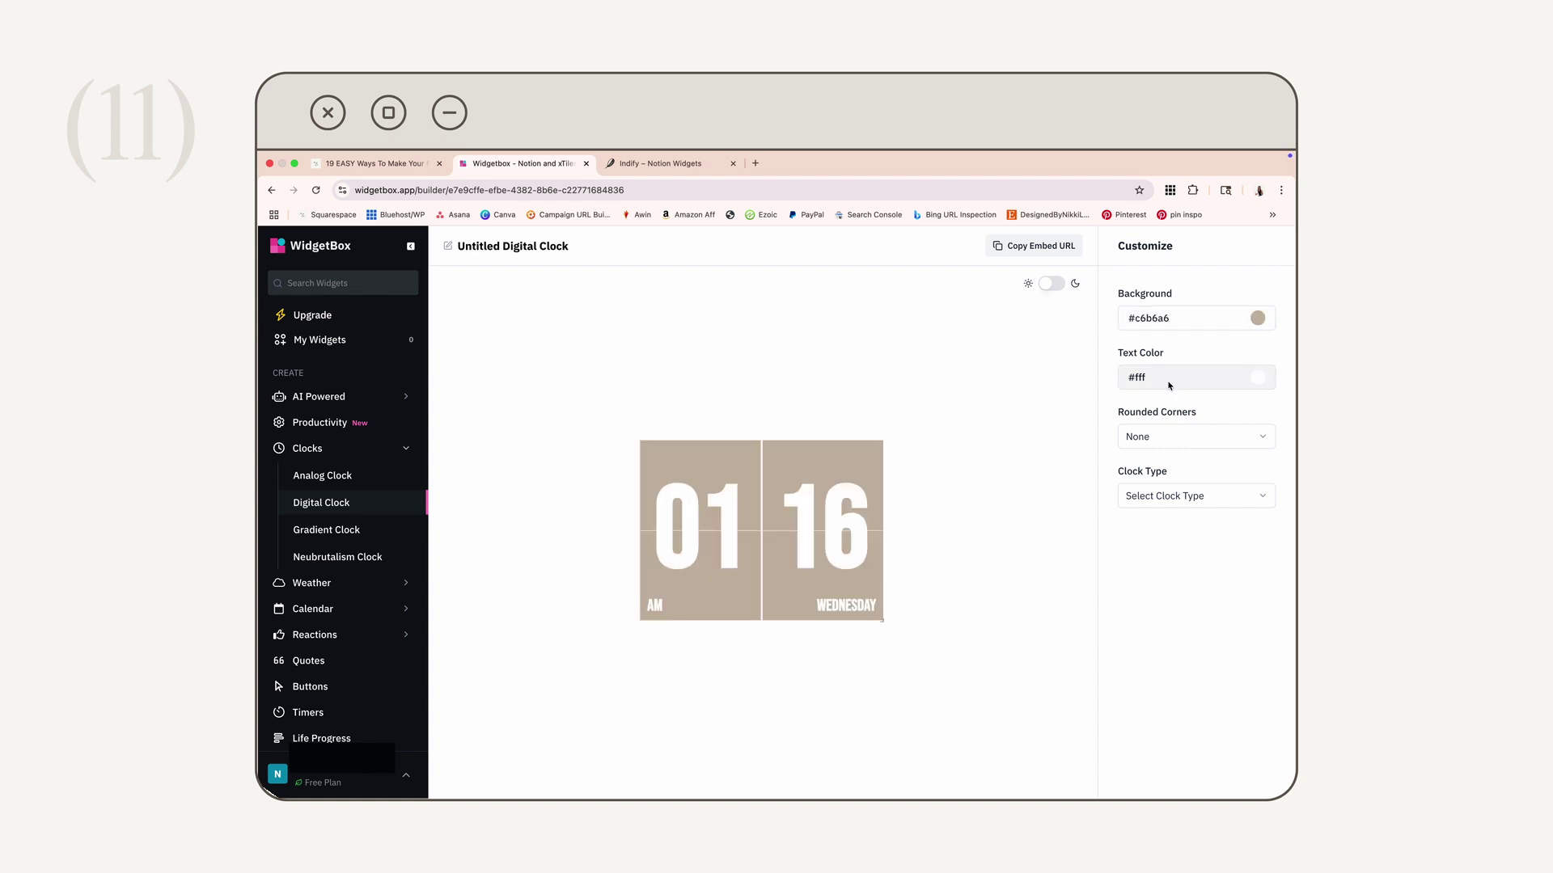
Set the digital clock's rounded corners to Medium and choose its hour format as the clock type
click(1204, 444)
click(1203, 442)
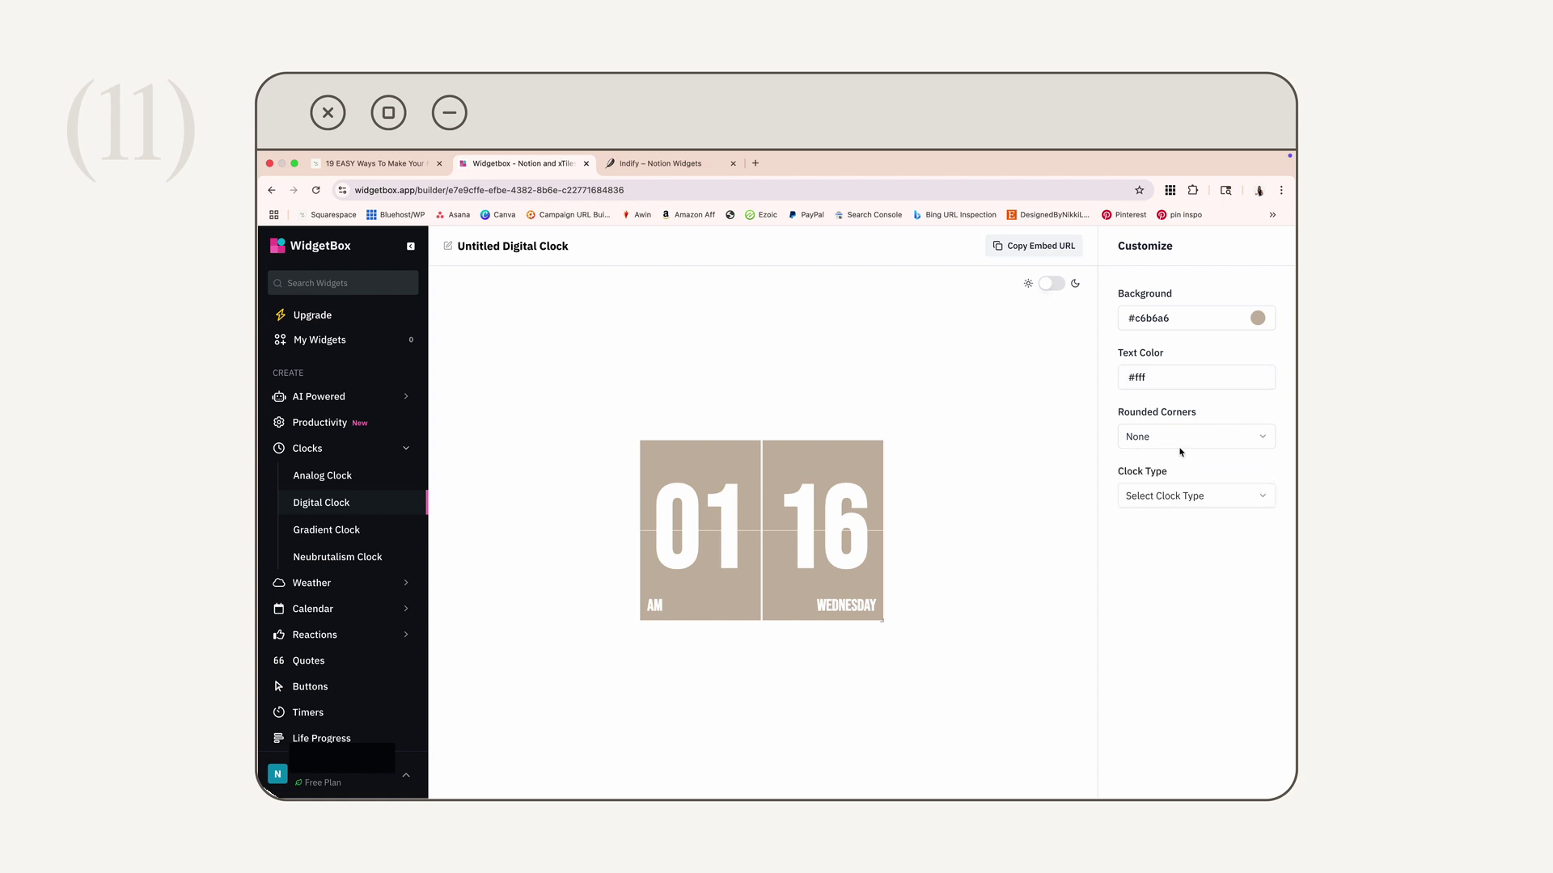
click(1192, 439)
click(1187, 503)
click(1187, 505)
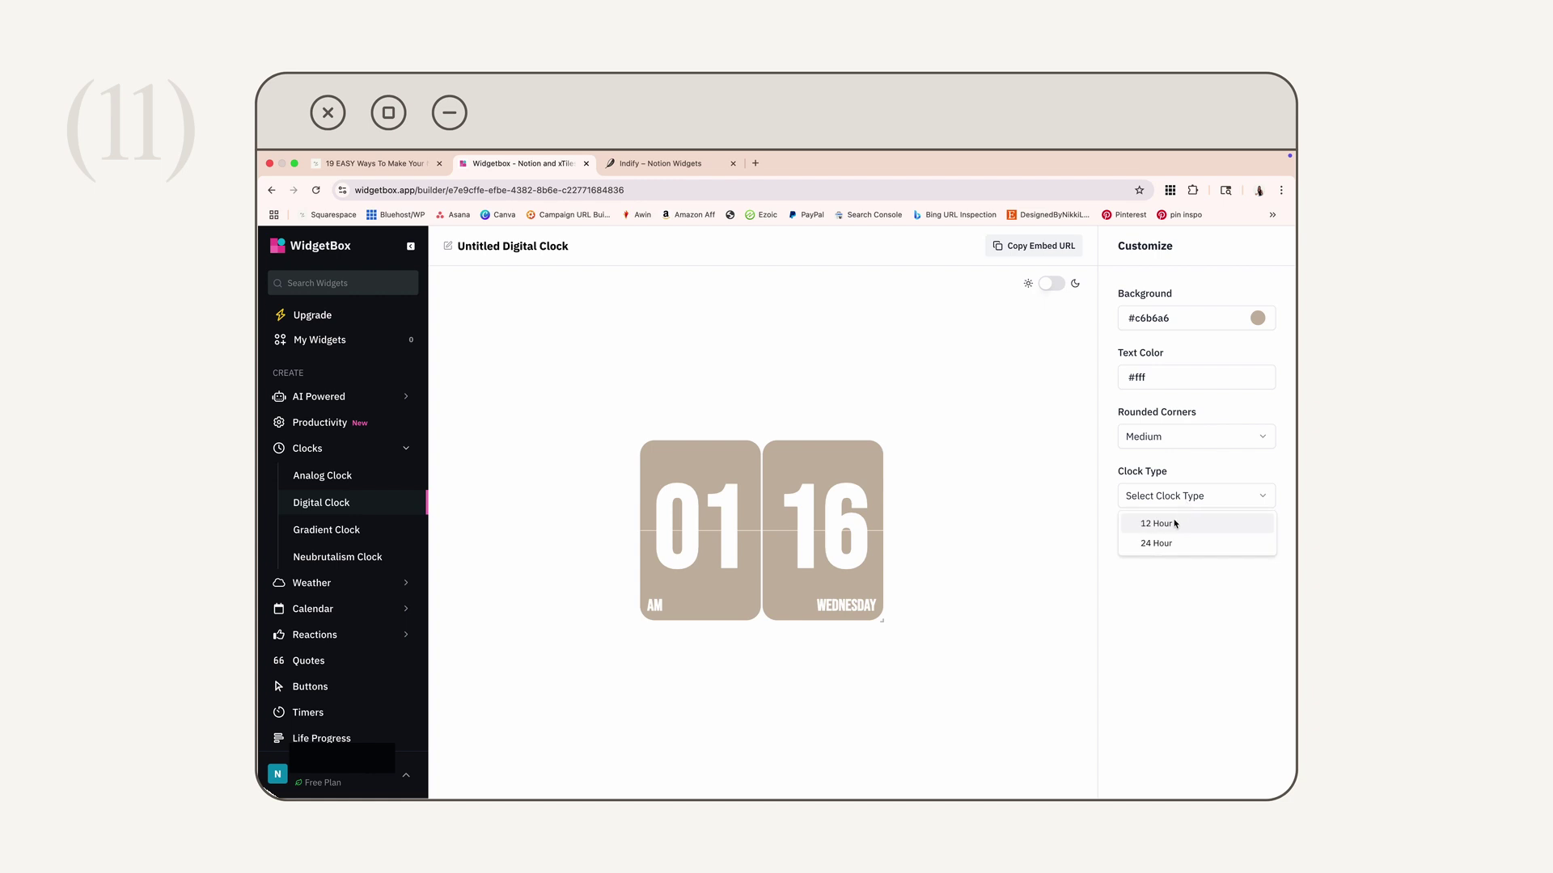
click(1173, 544)
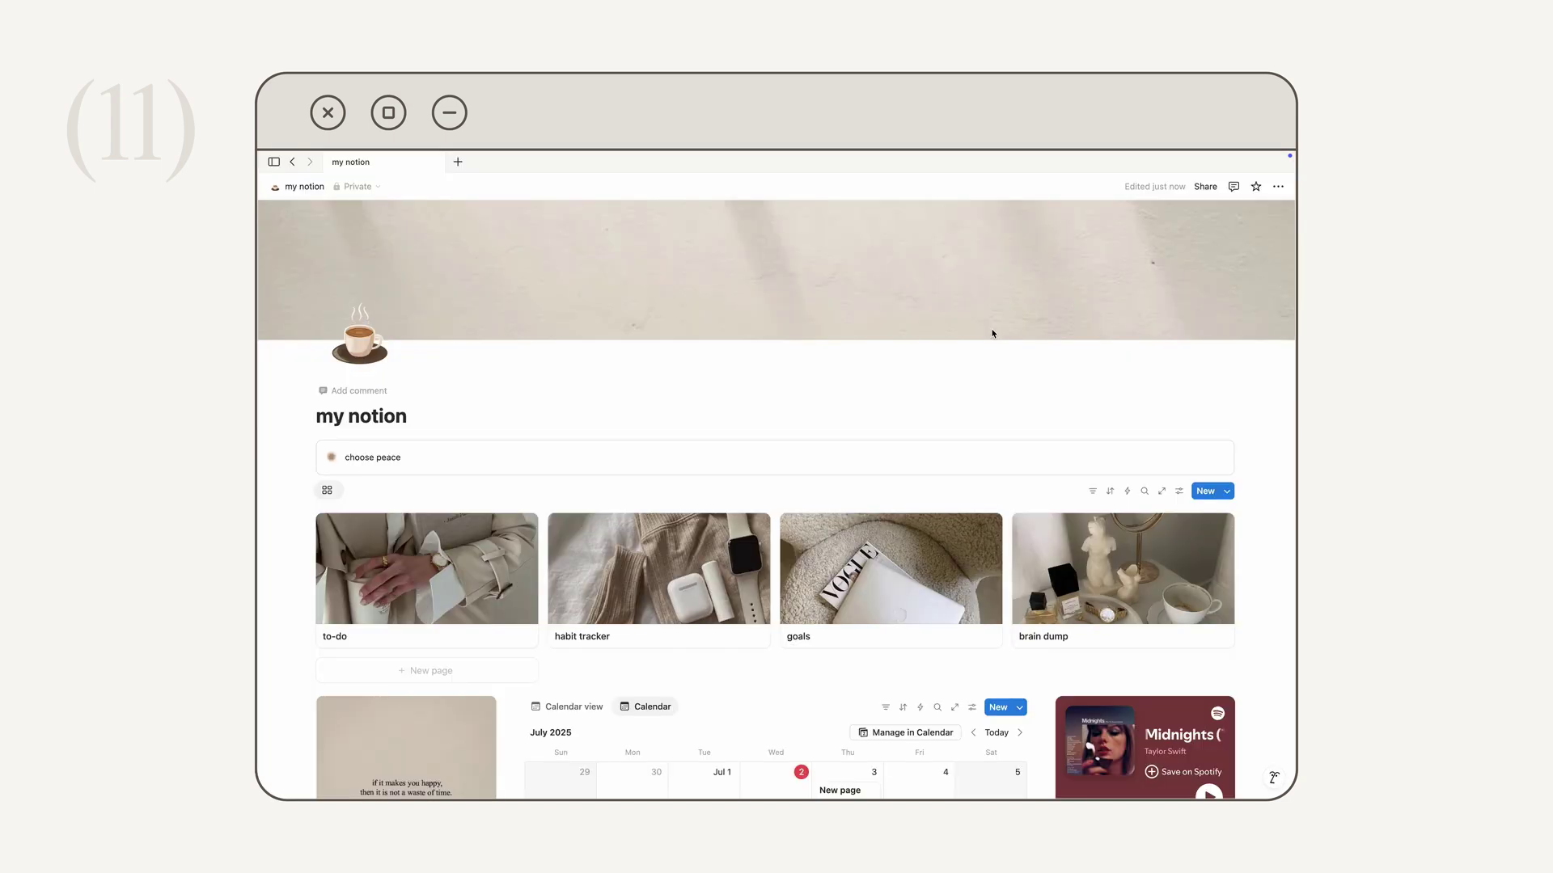
Switch to the my notion page and embed the copied WidgetBox clock link directly below the YouTube video
scroll(992, 334, down, 6)
click(324, 501)
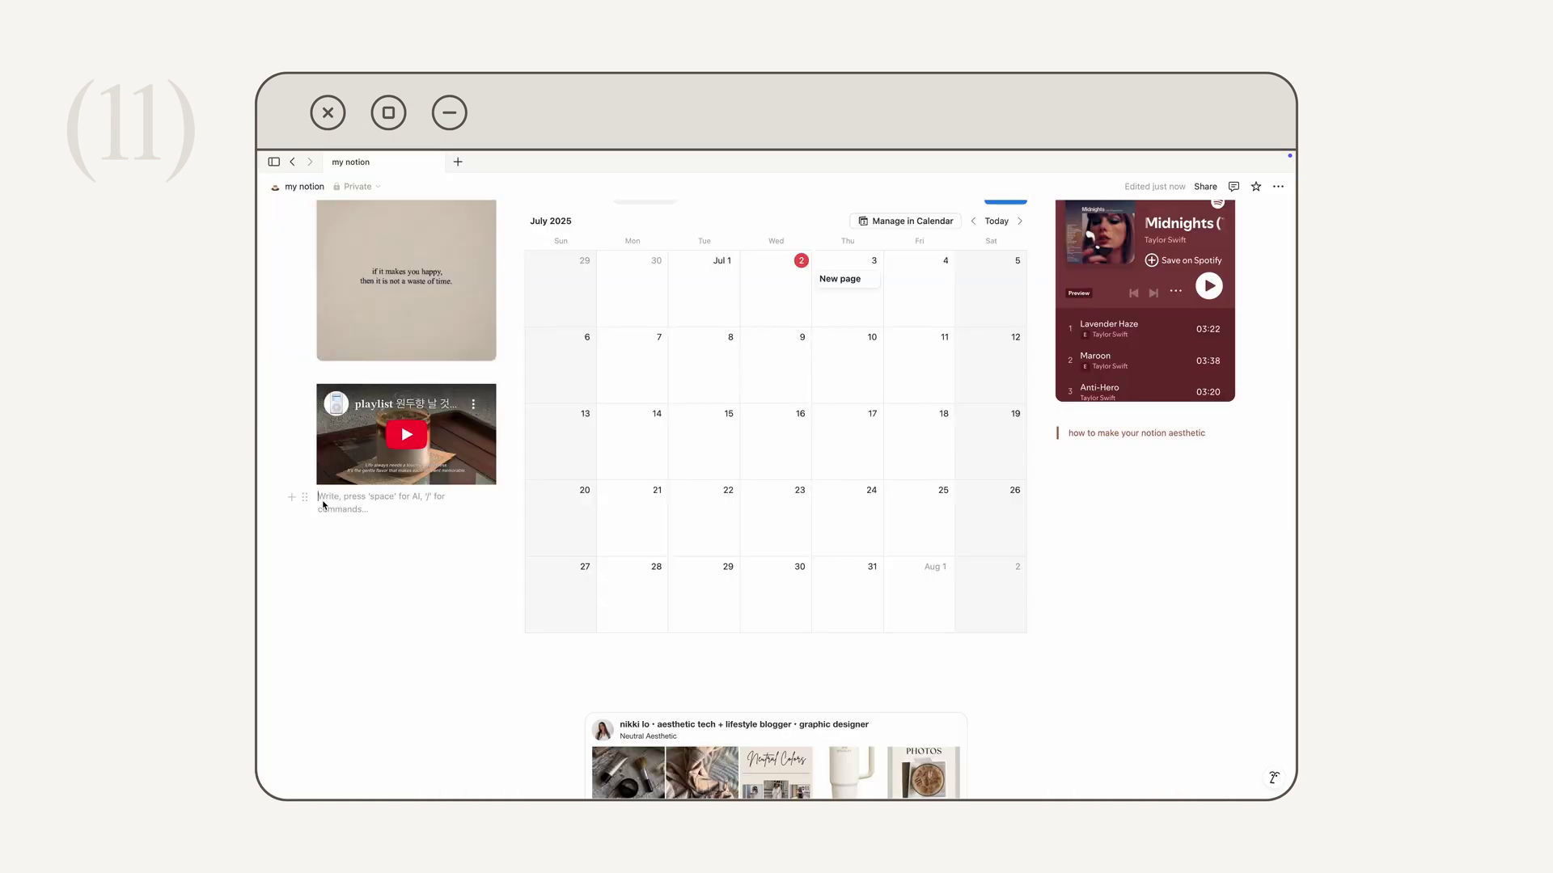
key(ctrl+v)
click(506, 599)
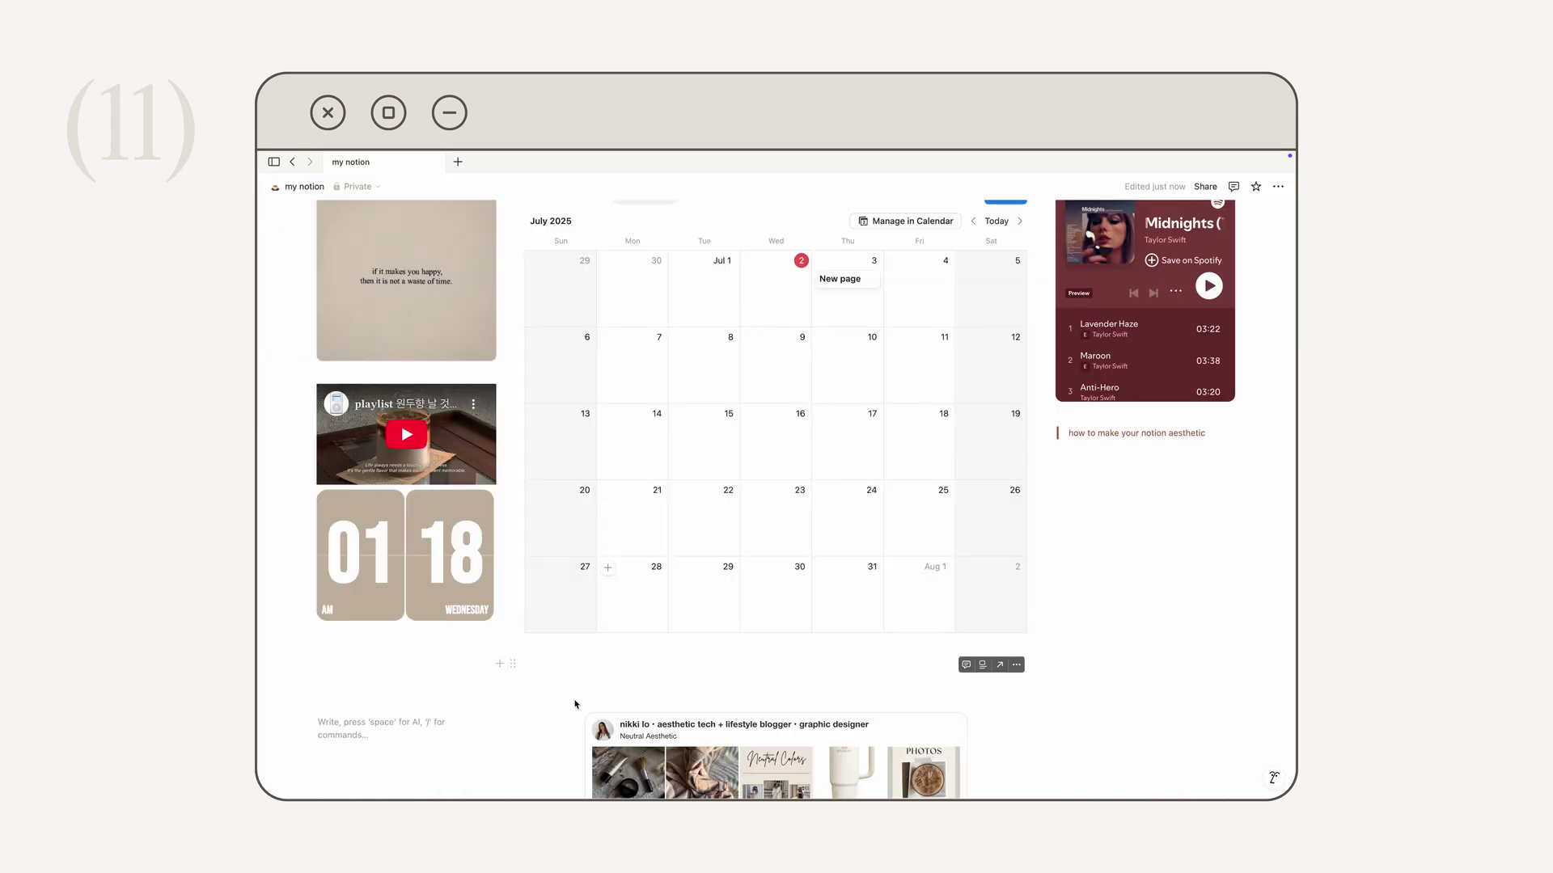
Move the clock embed above the quote image in the first column and adjust its height
scroll(575, 704, up, 2)
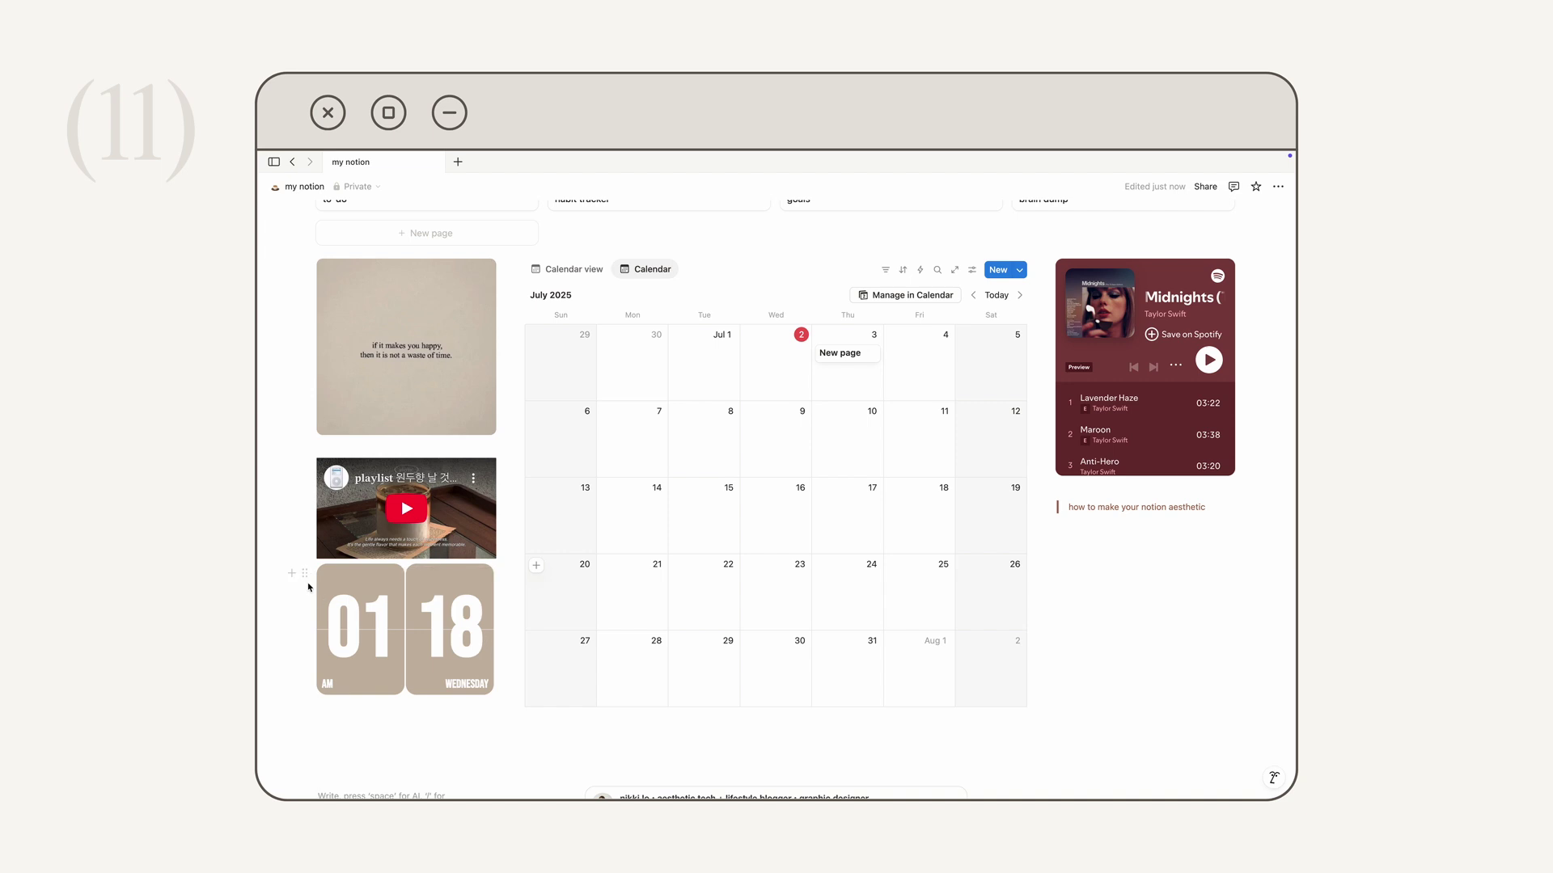
drag(304, 573, 404, 267)
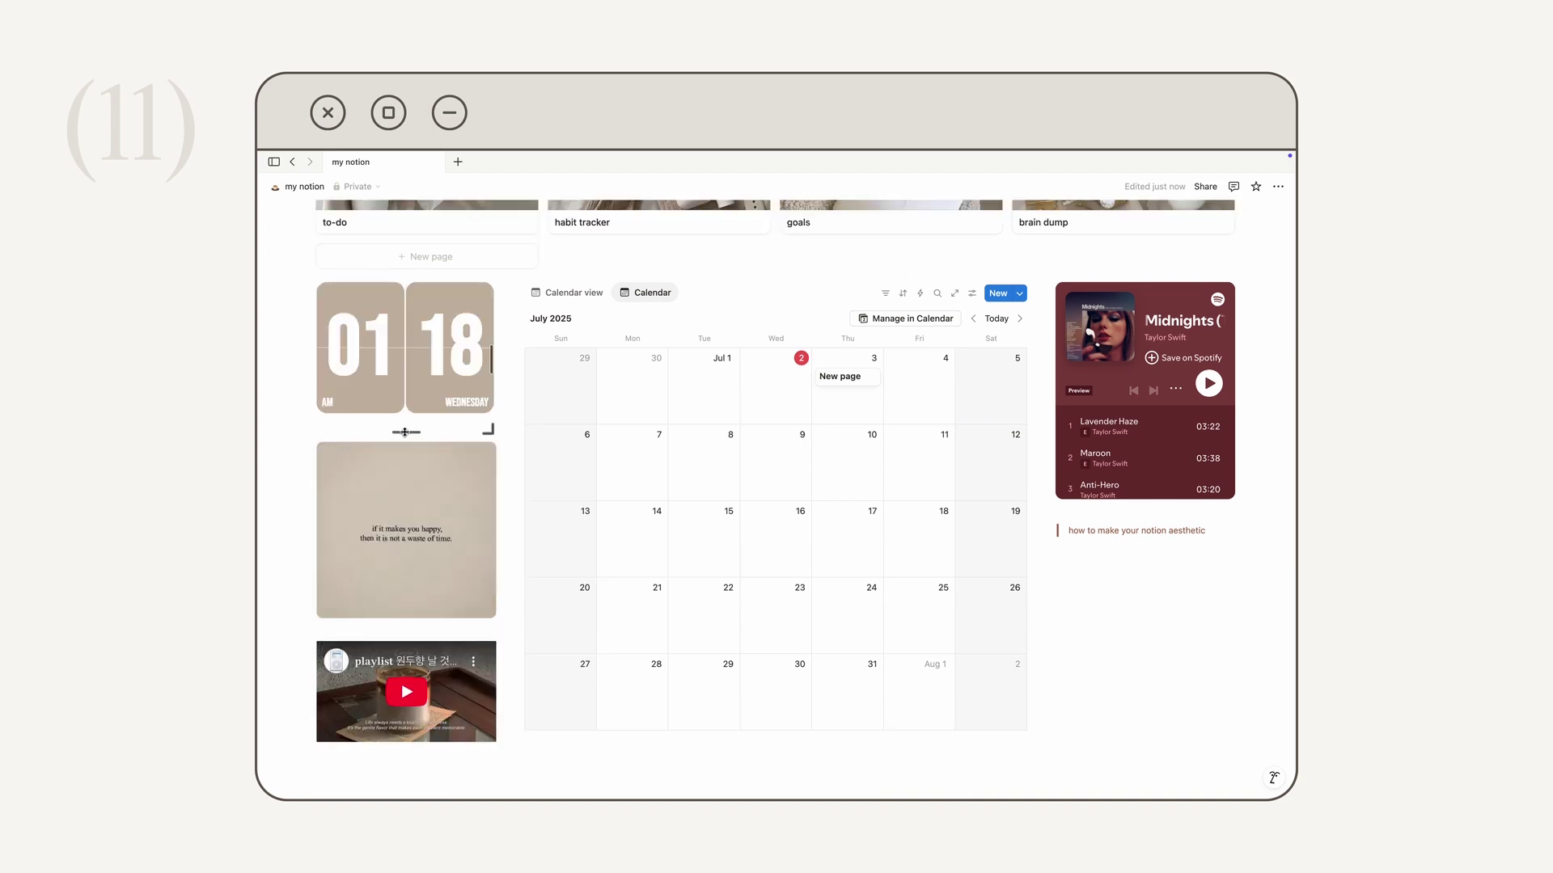
drag(404, 429, 410, 475)
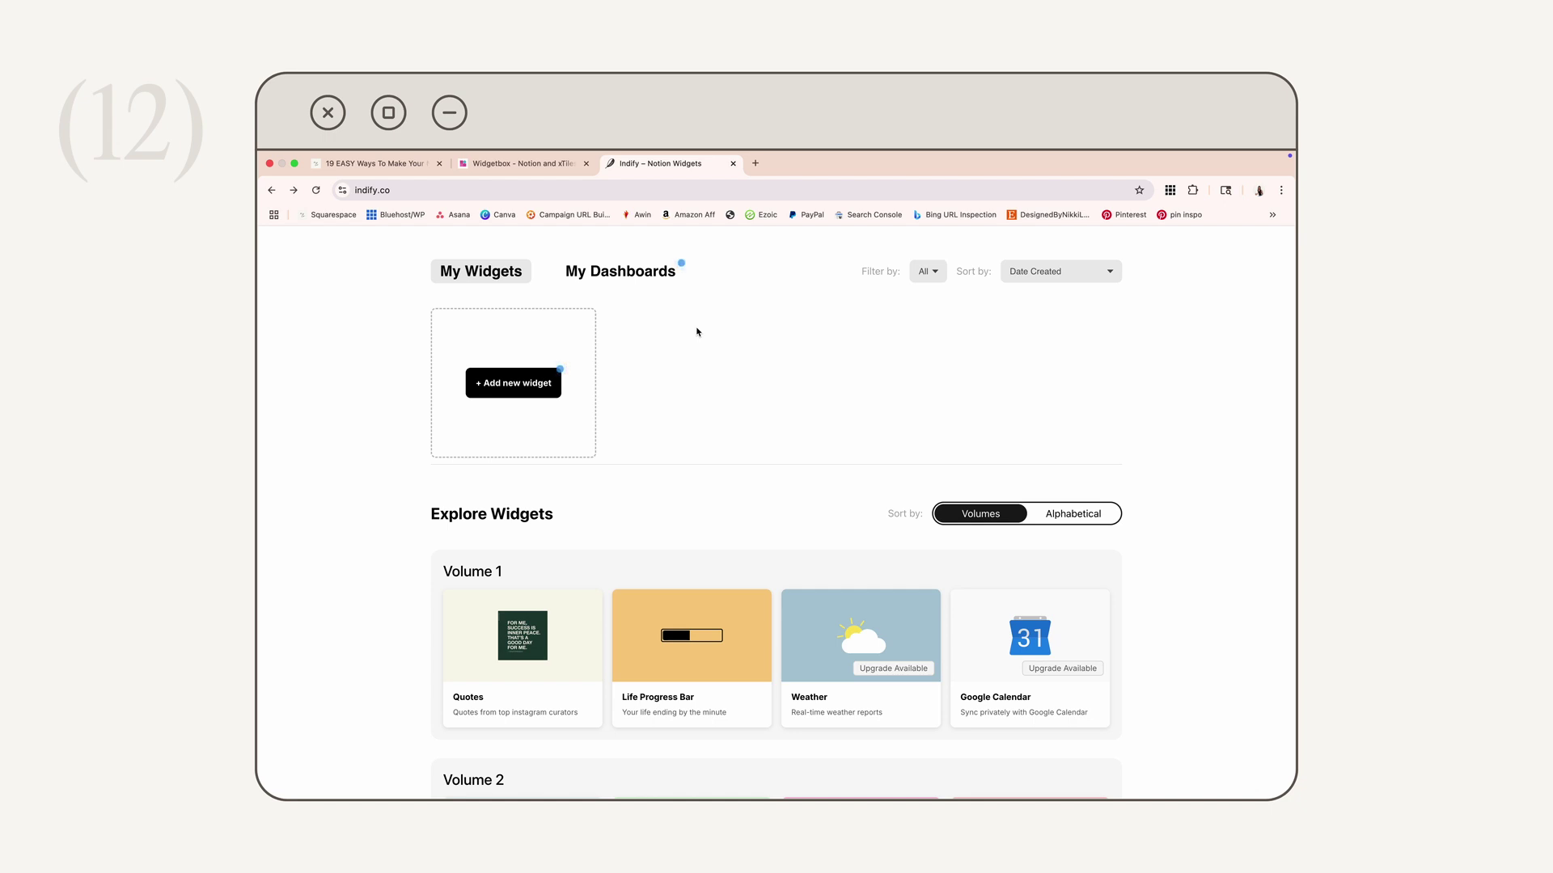
Create an Indify weather widget titled "weather" and set its number of days to 0 (current weather only)
scroll(697, 332, down, 5)
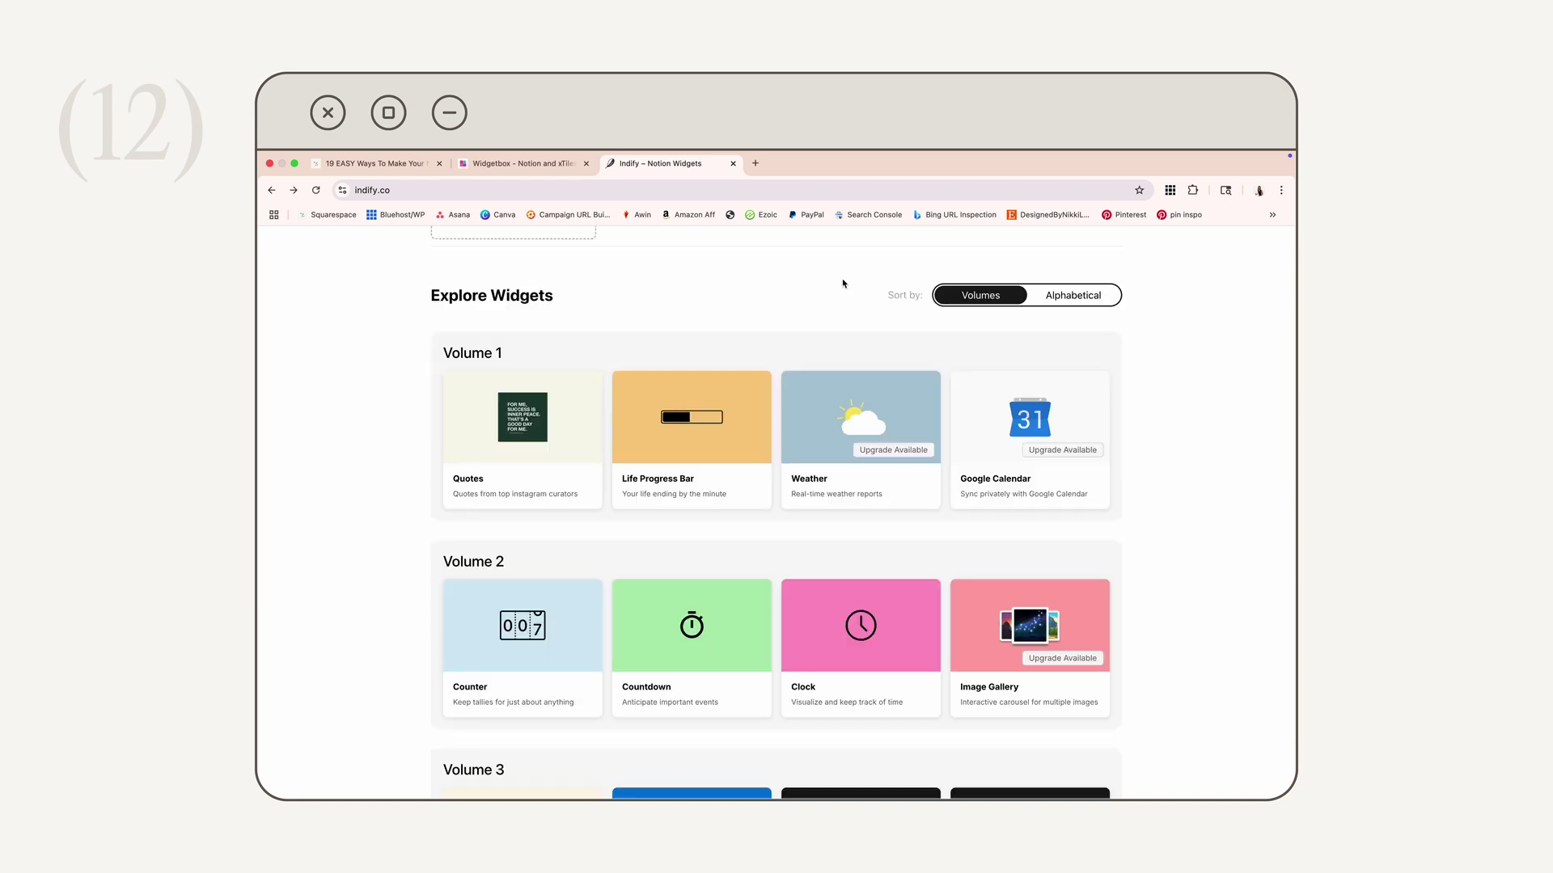
click(867, 440)
text(we)
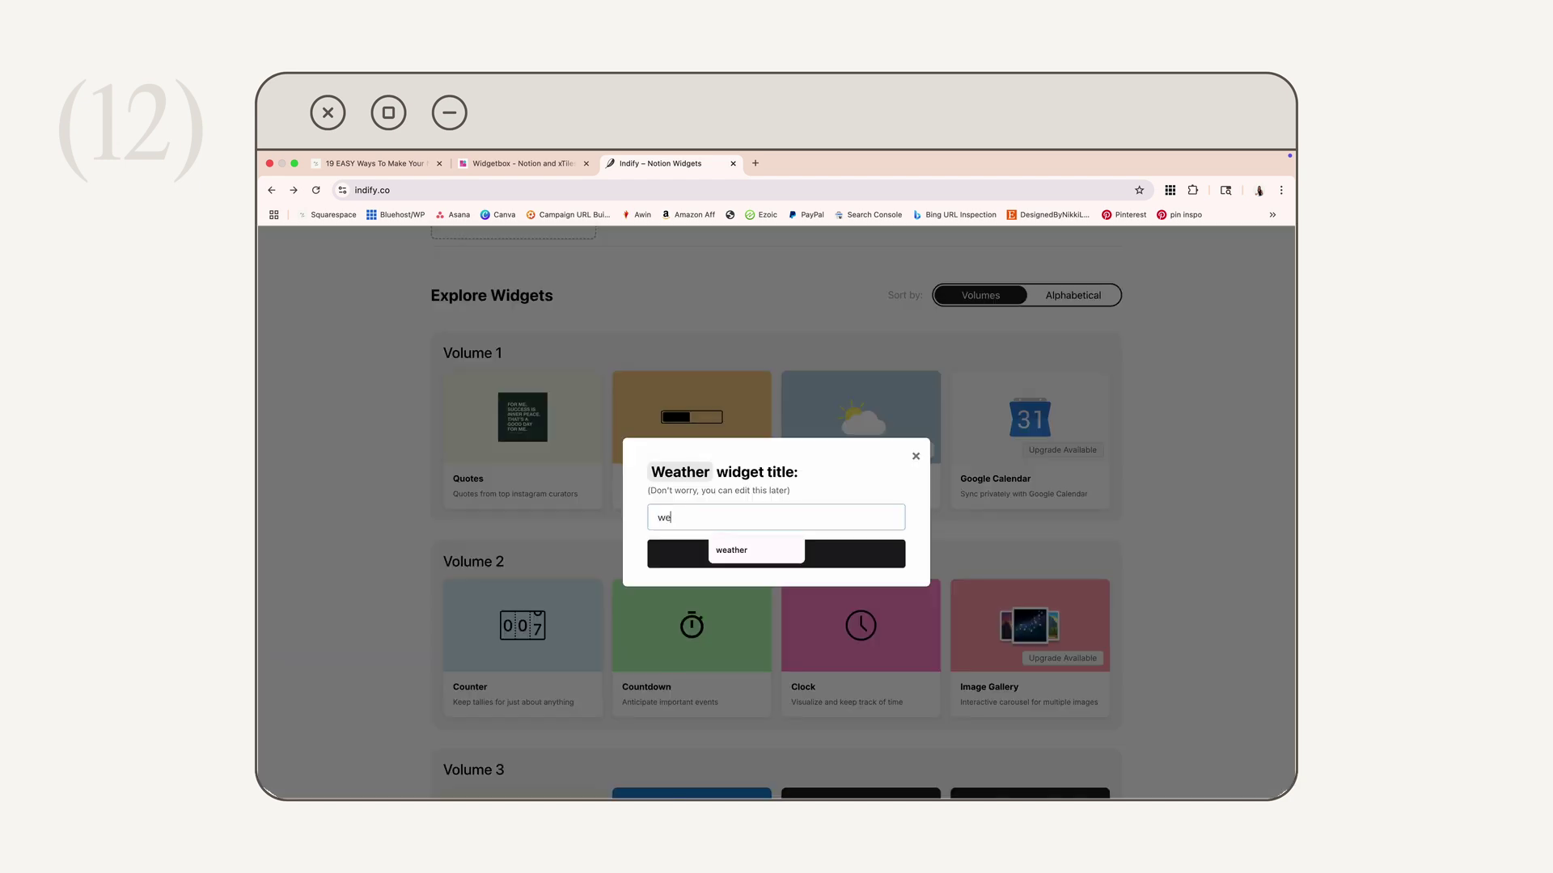
text(ather)
click(858, 561)
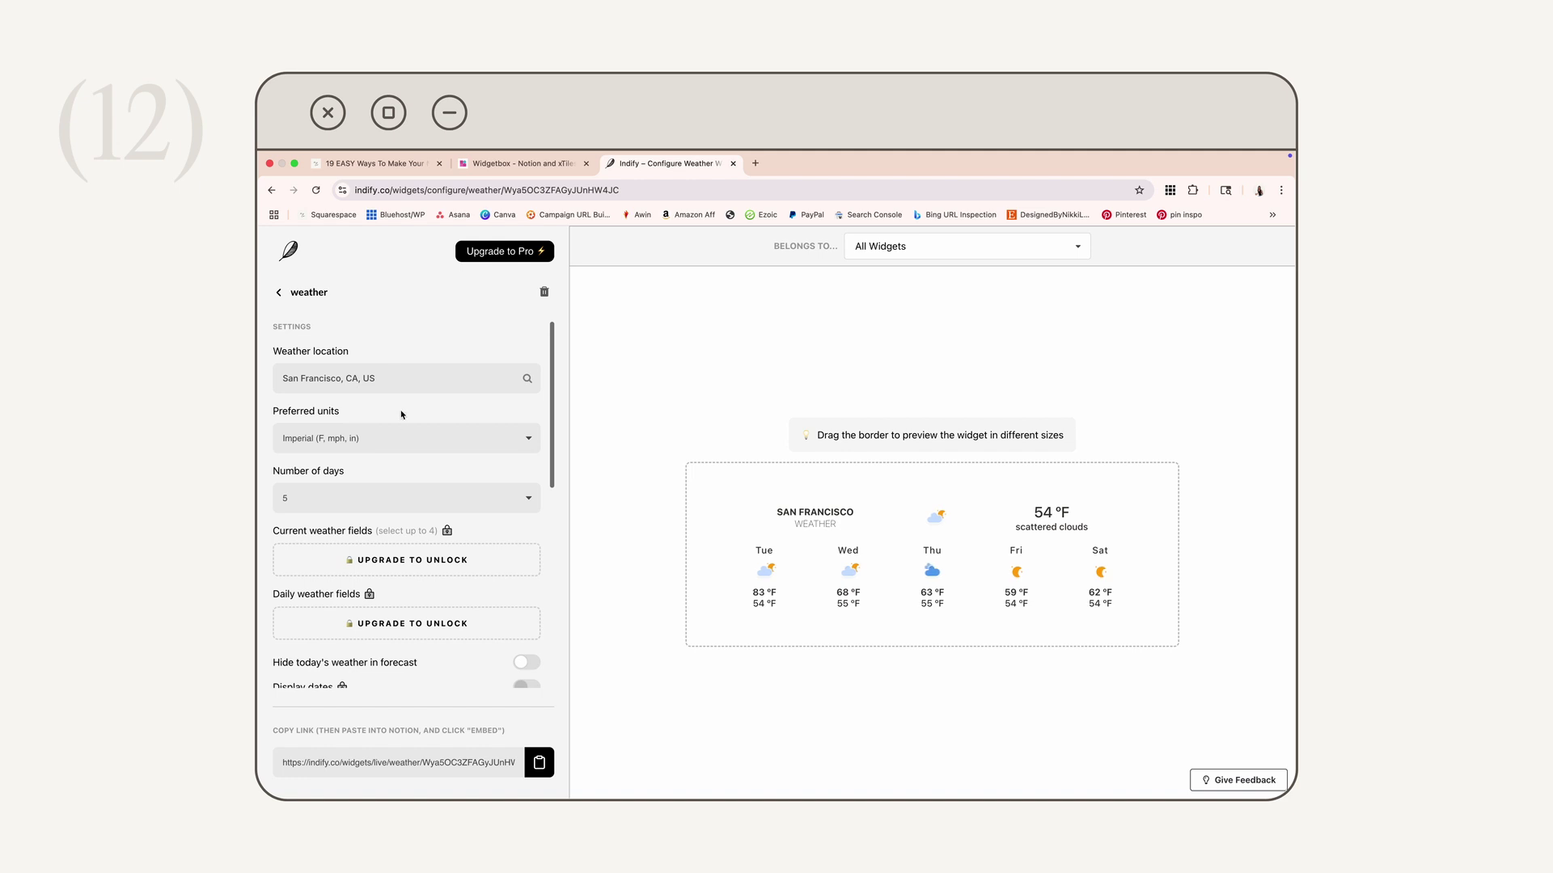
click(419, 496)
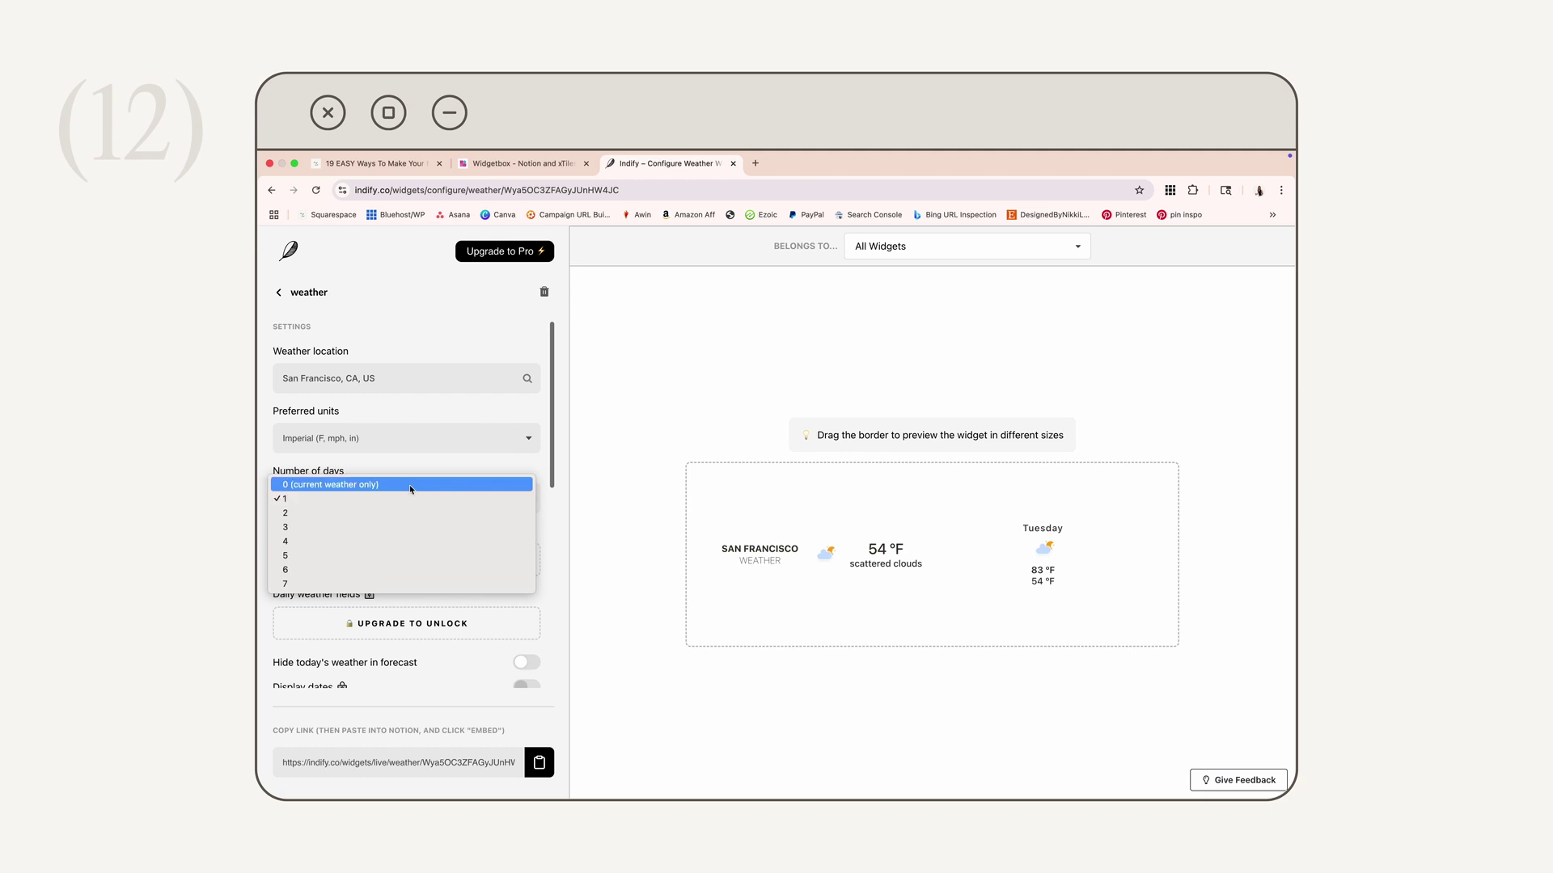
click(409, 486)
Enable the weather widget's background color and set it to #c6b6a6
scroll(399, 451, down, 3)
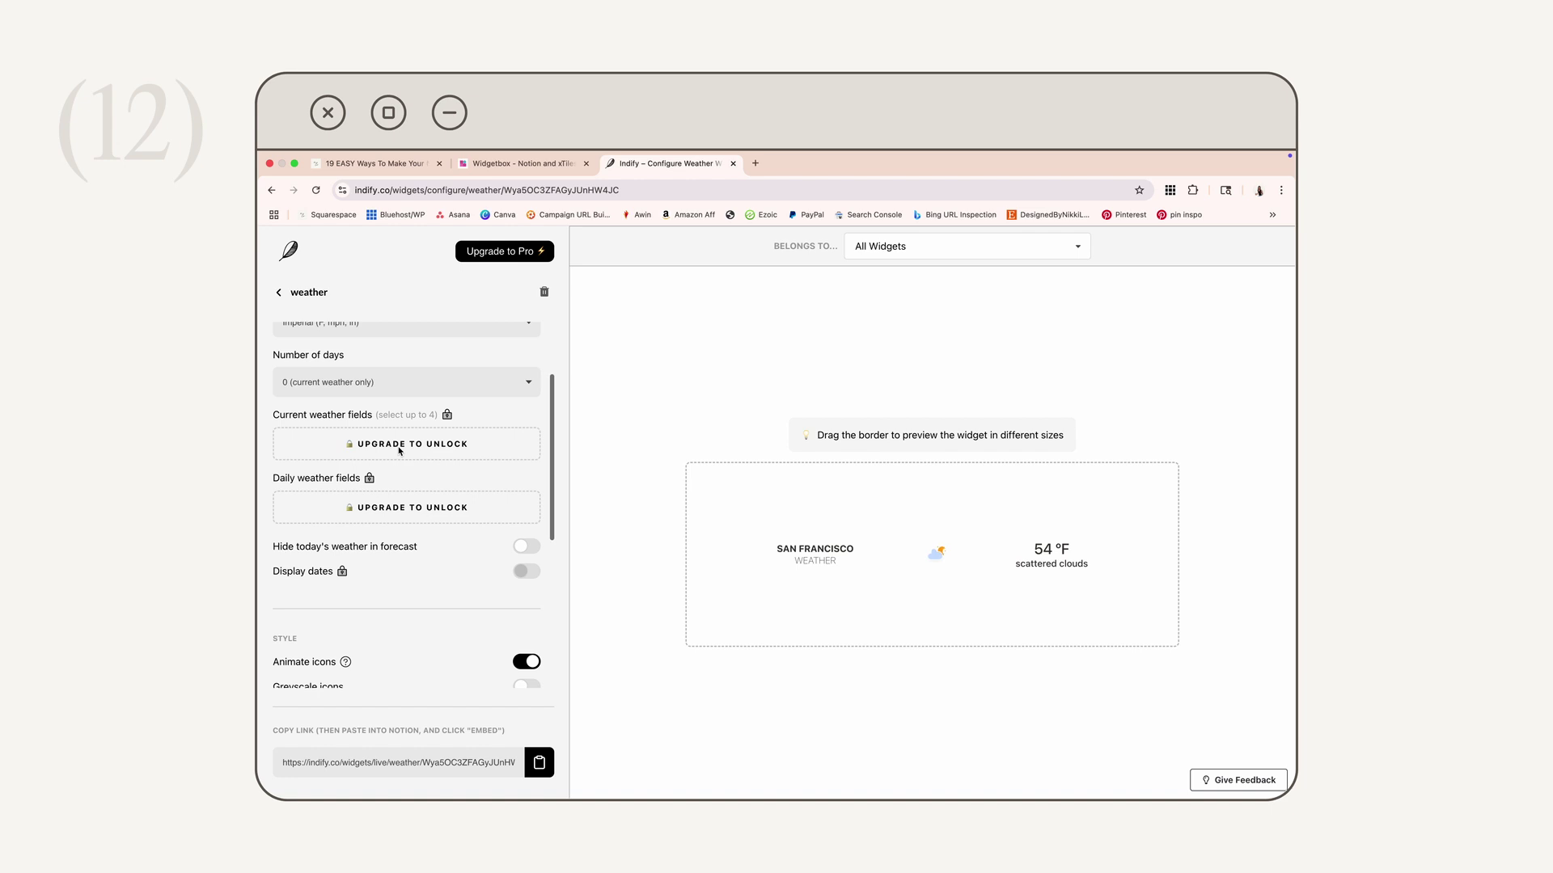
scroll(398, 451, down, 1)
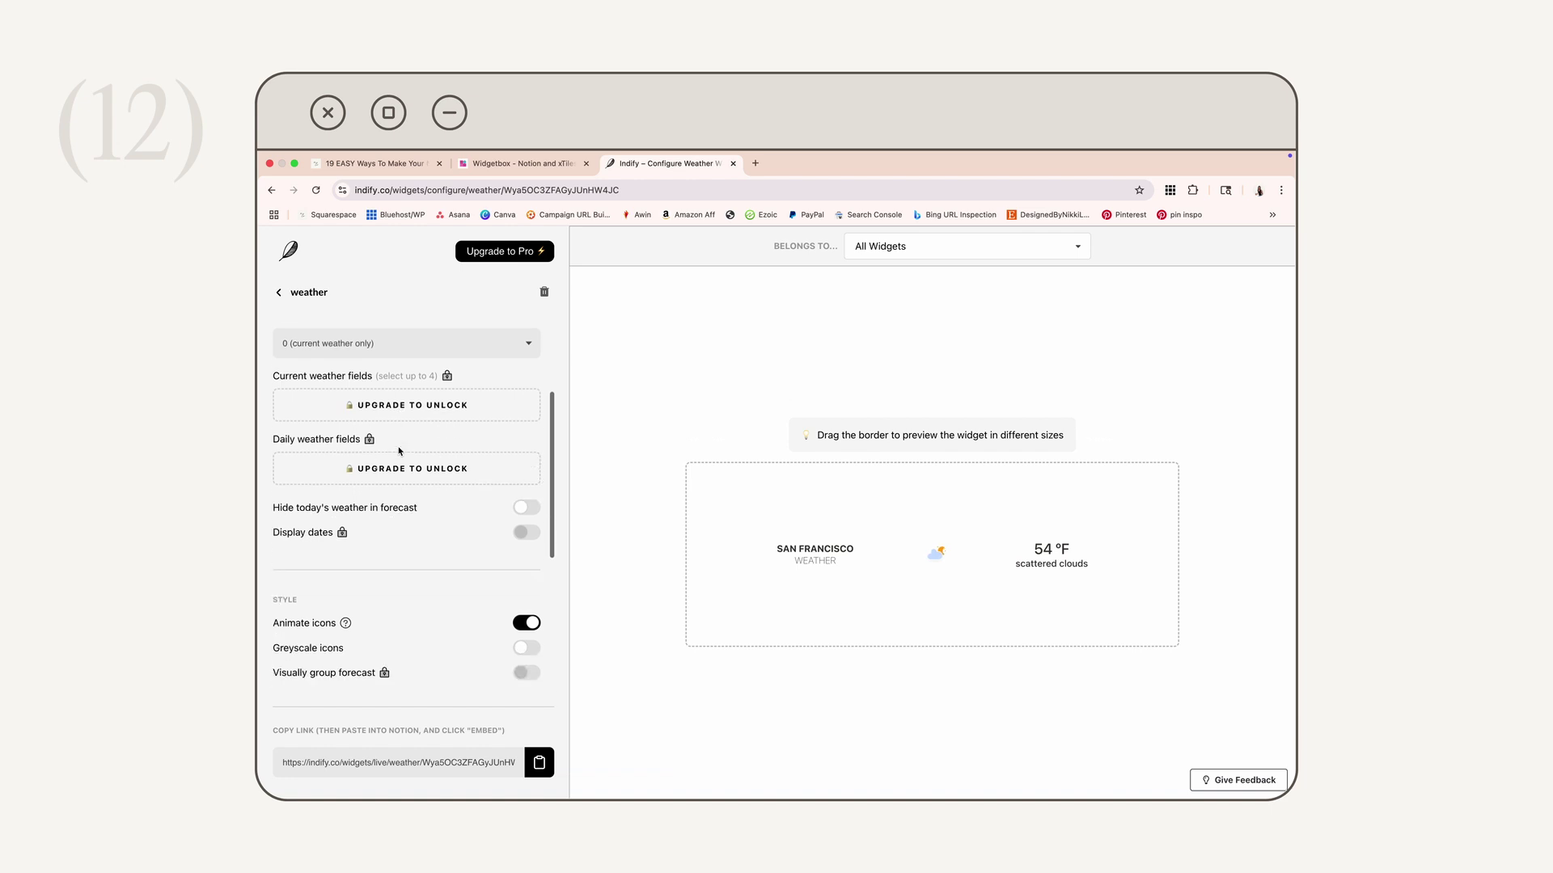
scroll(453, 432, down, 4)
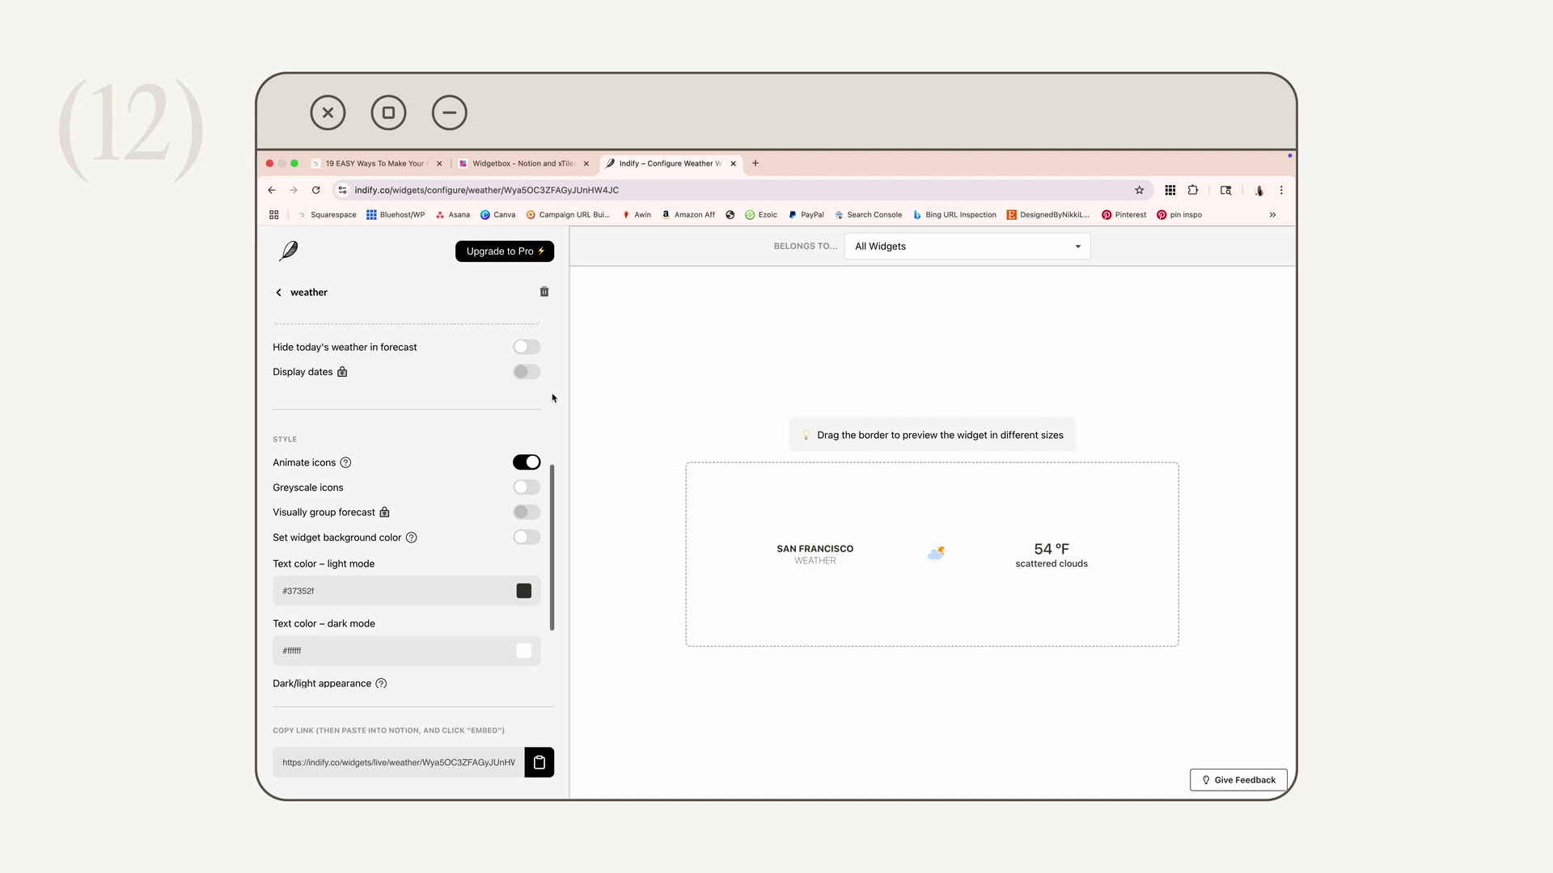
scroll(486, 661, down, 3)
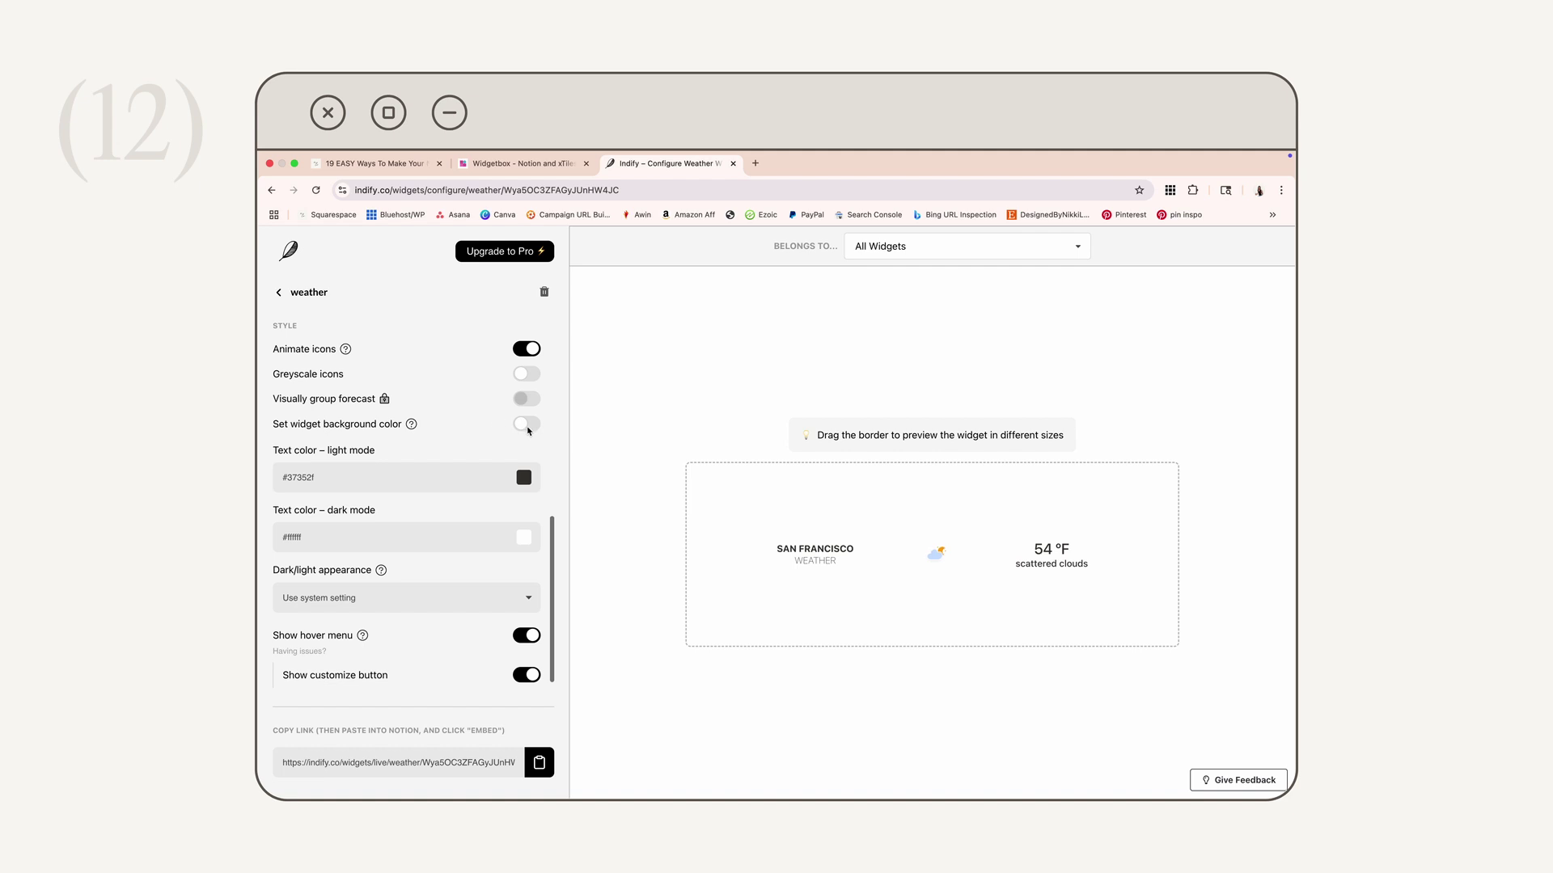
click(528, 431)
click(527, 518)
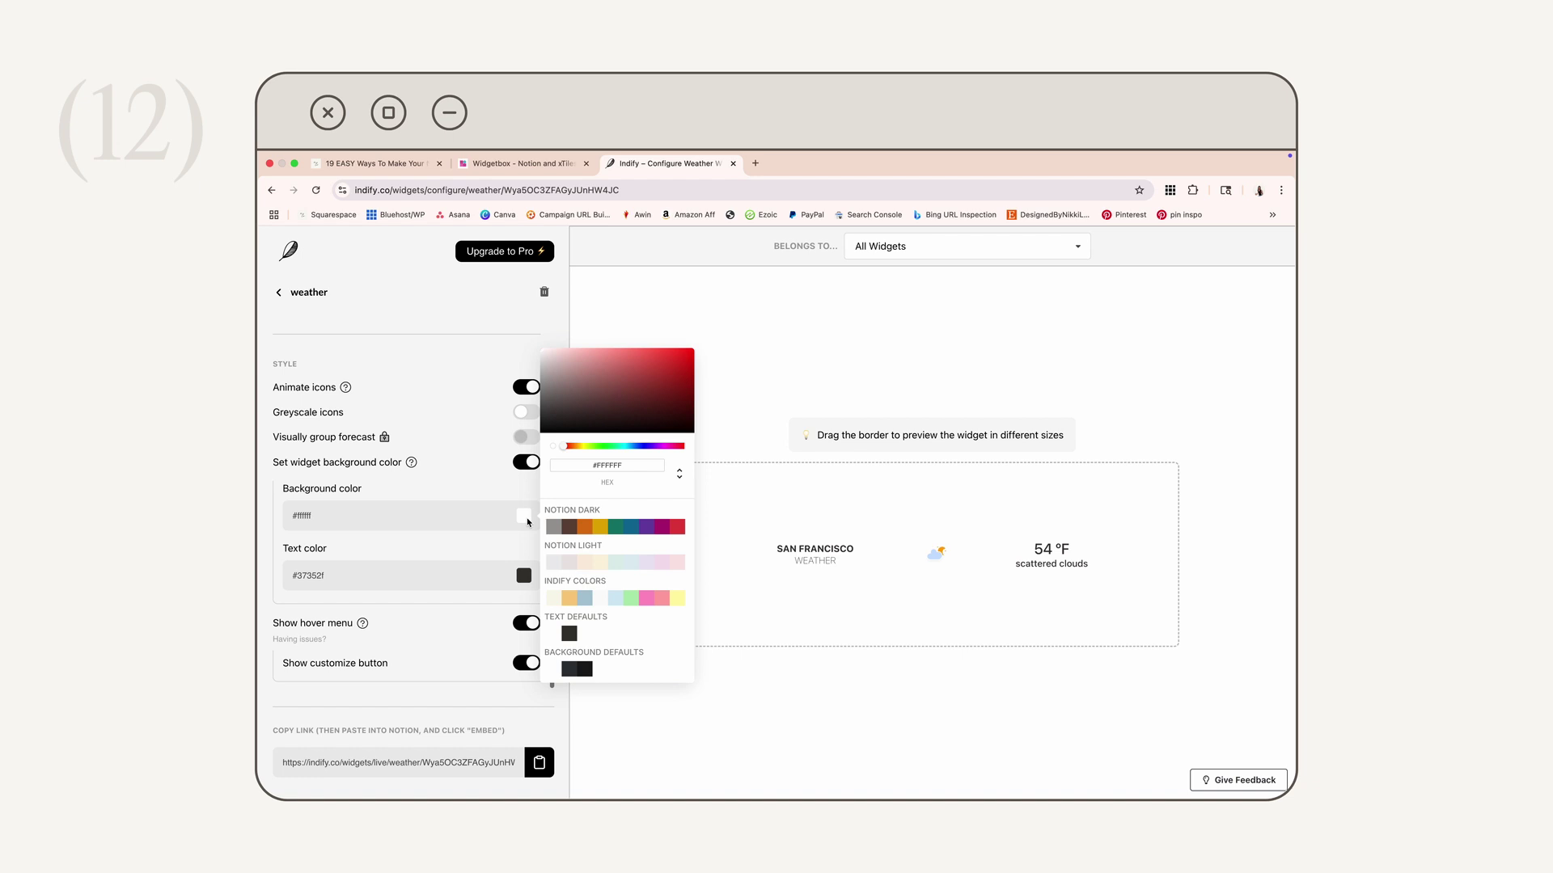
click(474, 542)
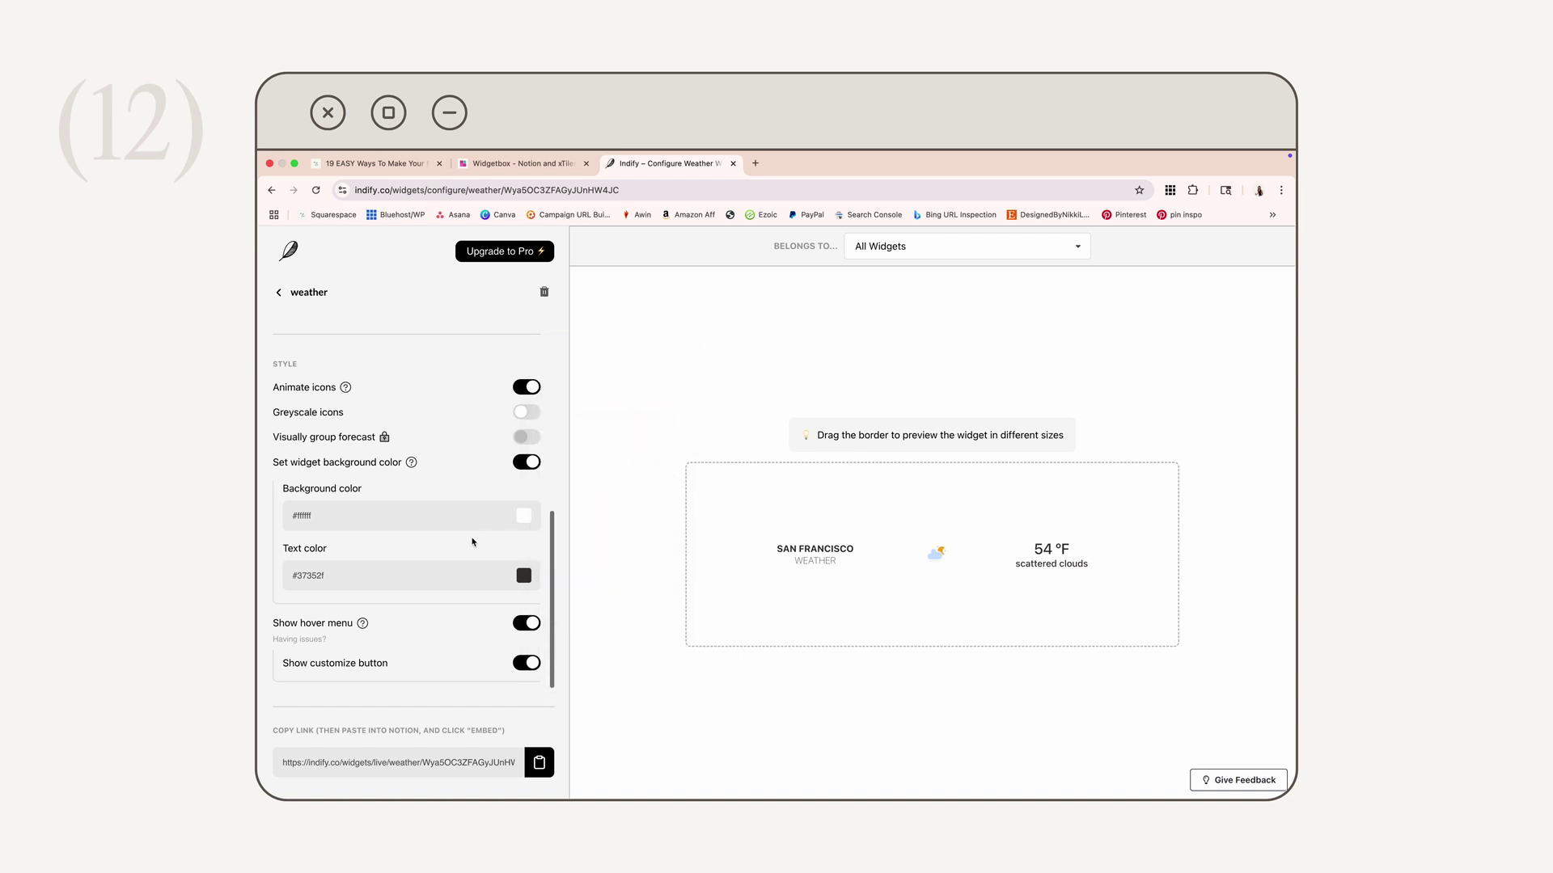
click(320, 520)
key(BackSpace)
key(BackSpace)
key(BackSpace)
key(BackSpace)
key(BackSpace)
key(BackSpace)
key(BackSpace)
text(#c6b6a6)
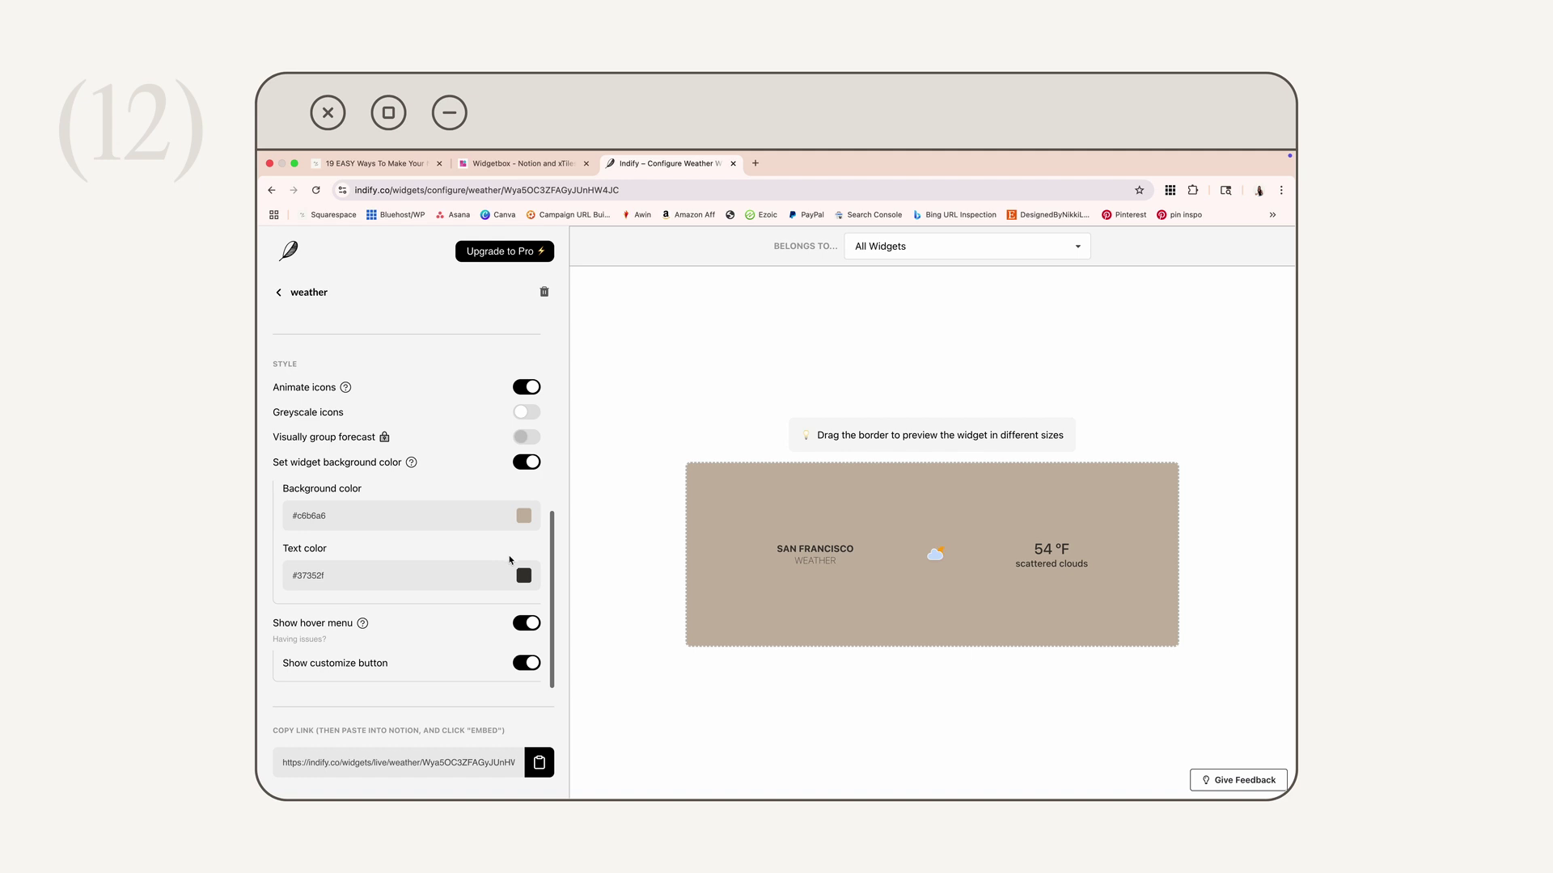
Set the weather widget's text color to white, #ffffff, and copy the widget's link
click(523, 576)
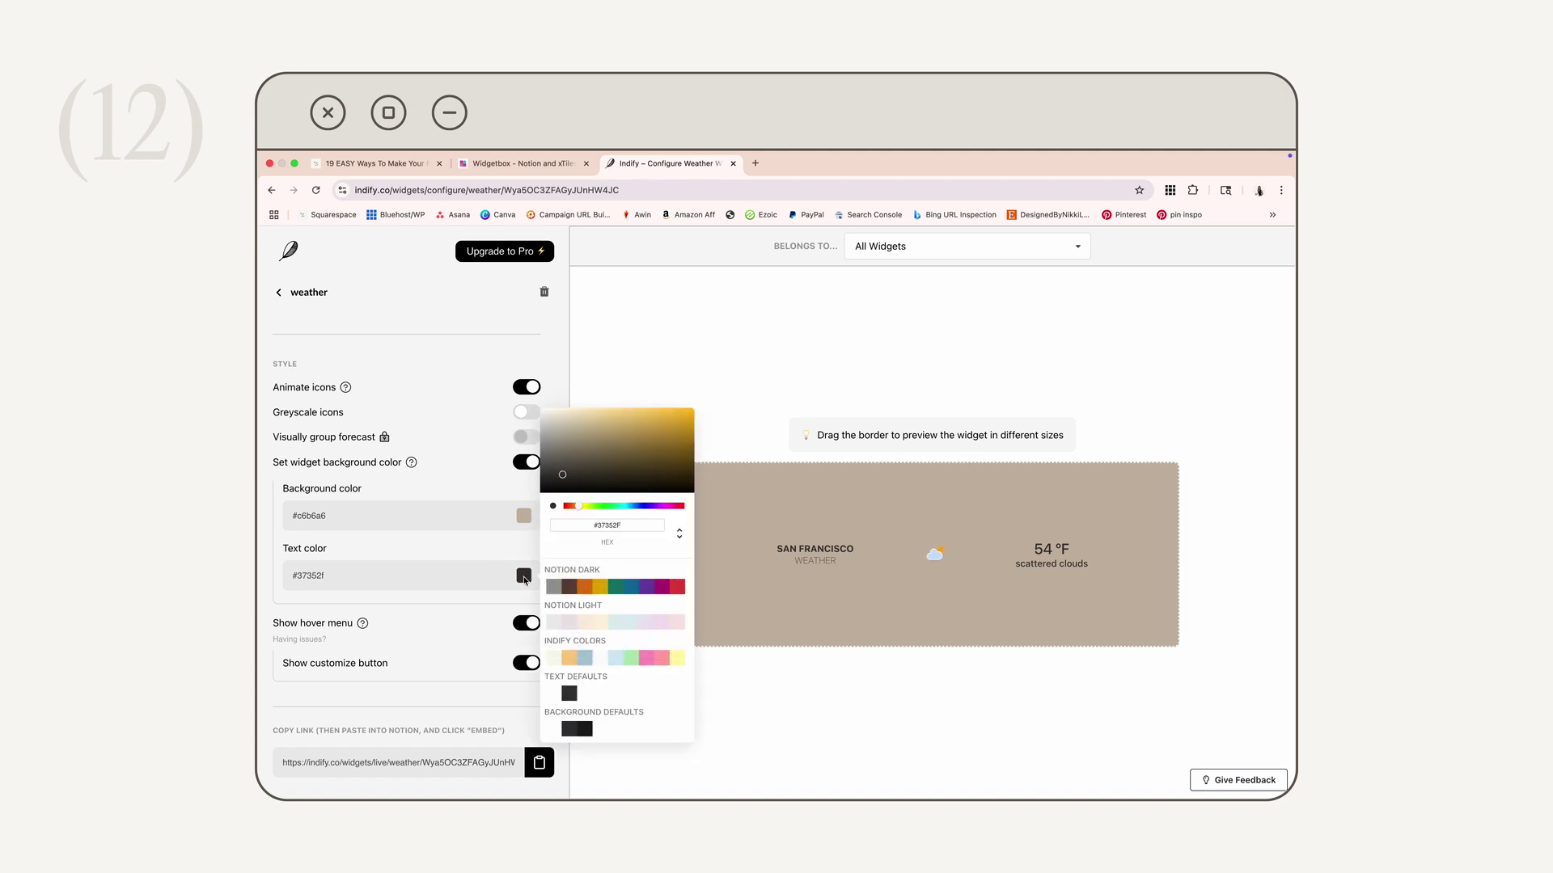
click(485, 612)
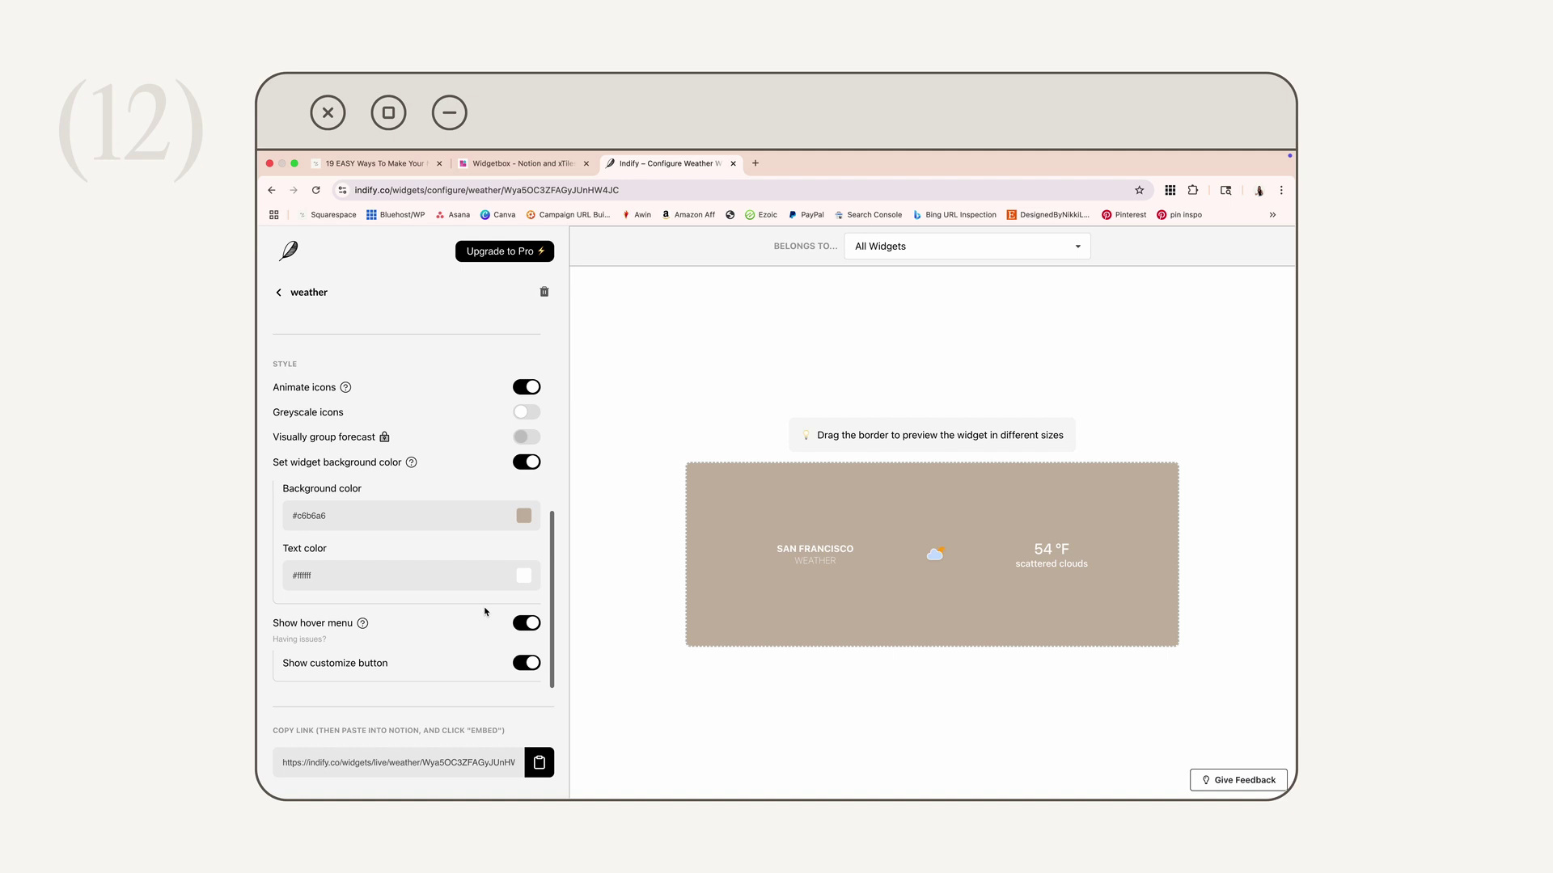
click(540, 762)
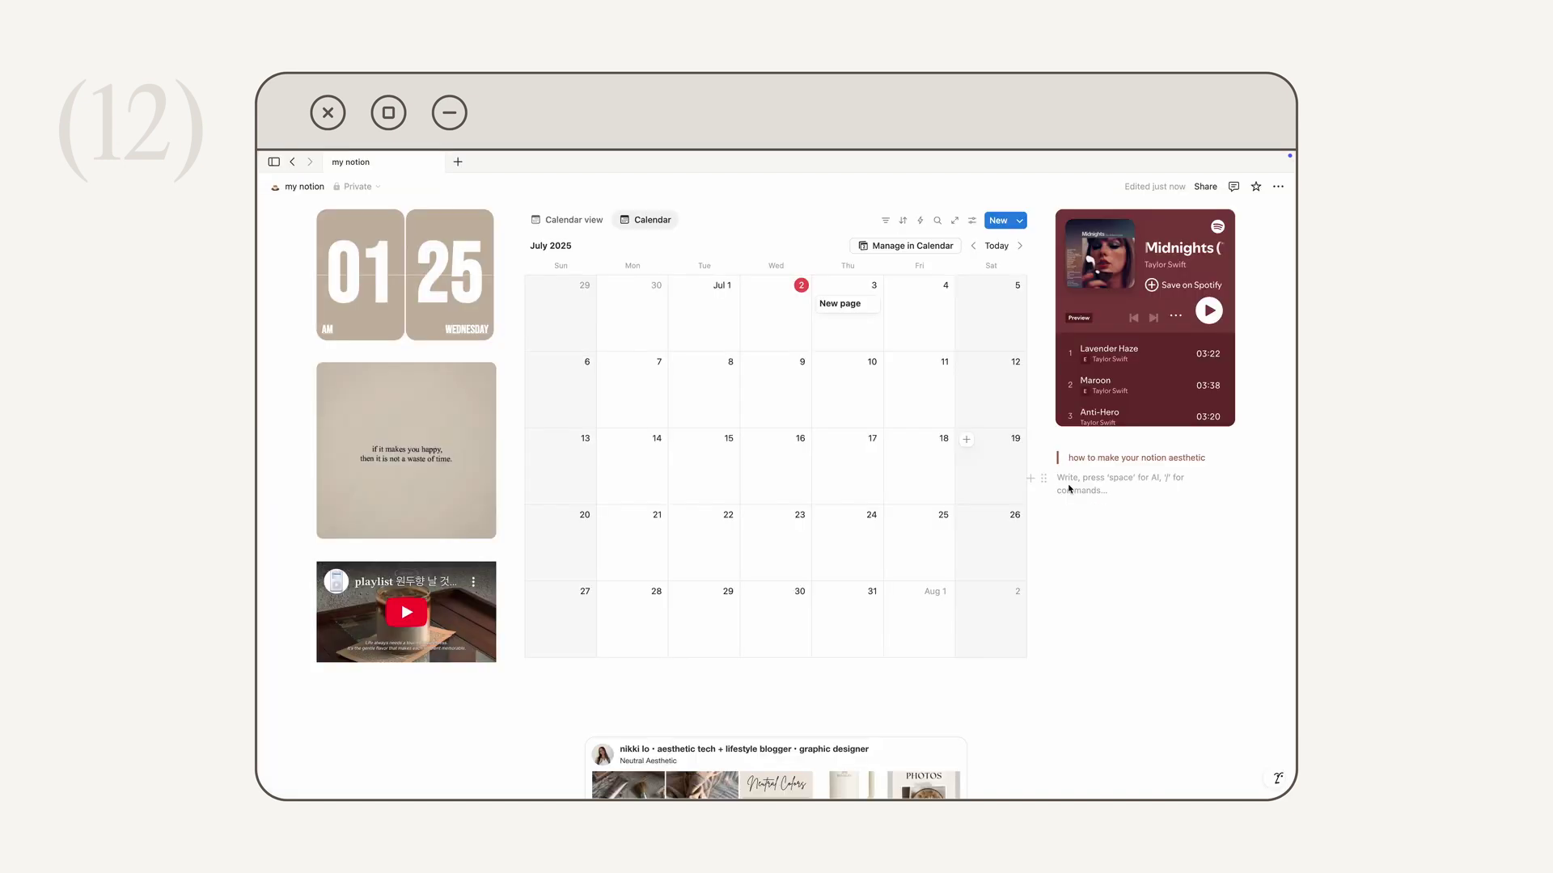
Switch to the my notion page, embed the copied weather link below the quote block in the third column, and increase its height
text(https://indify.co/widgets/live/weather/Wya5OC3ZFAGyJUnHW4JC)
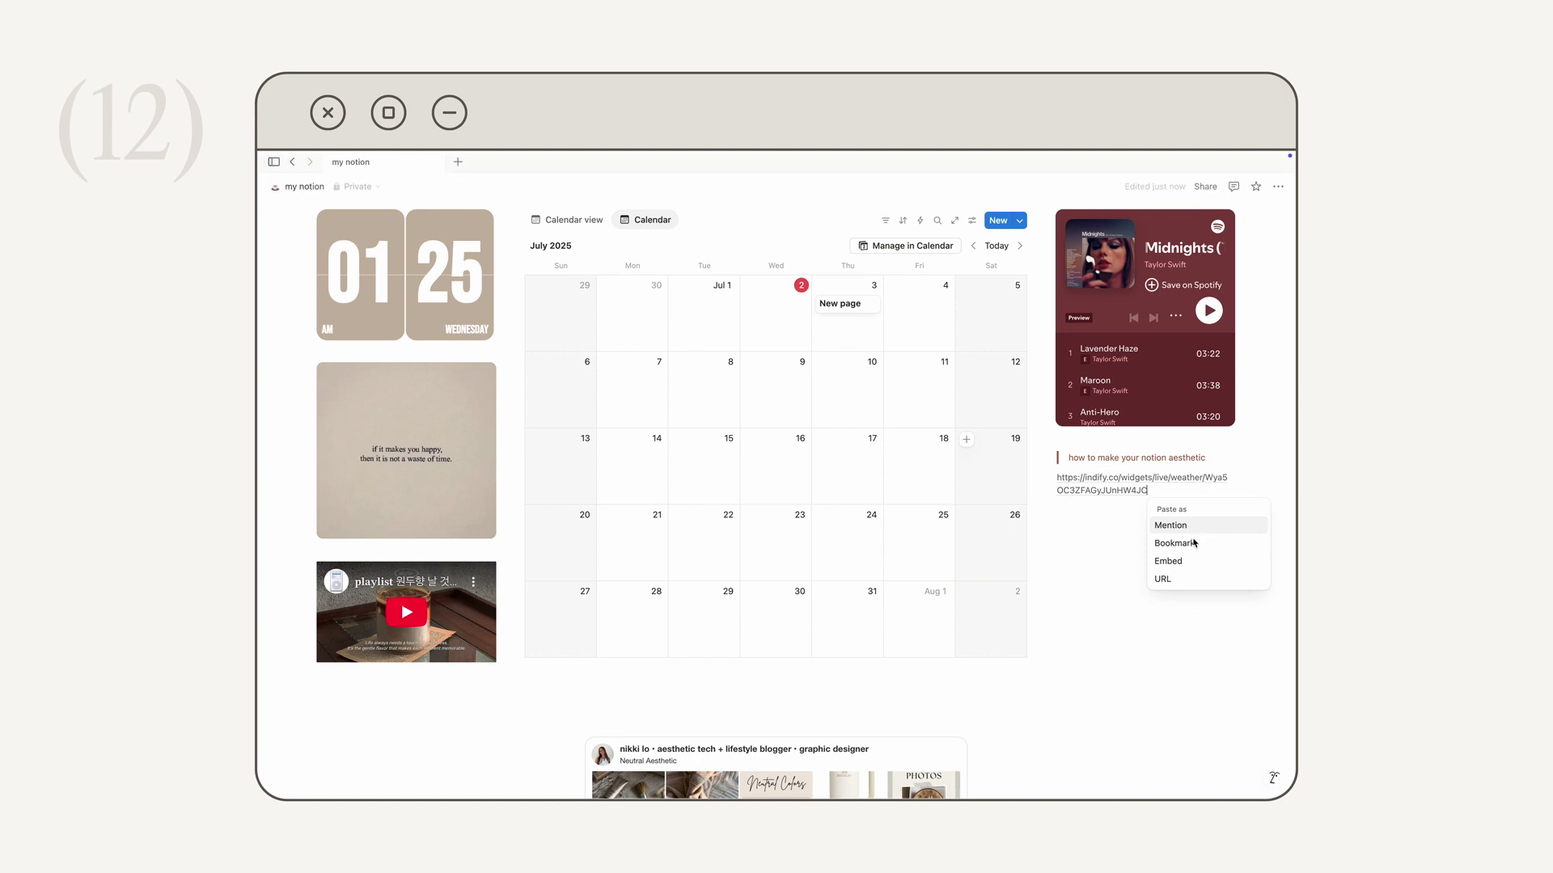
click(1191, 564)
scroll(1262, 558, up, 1)
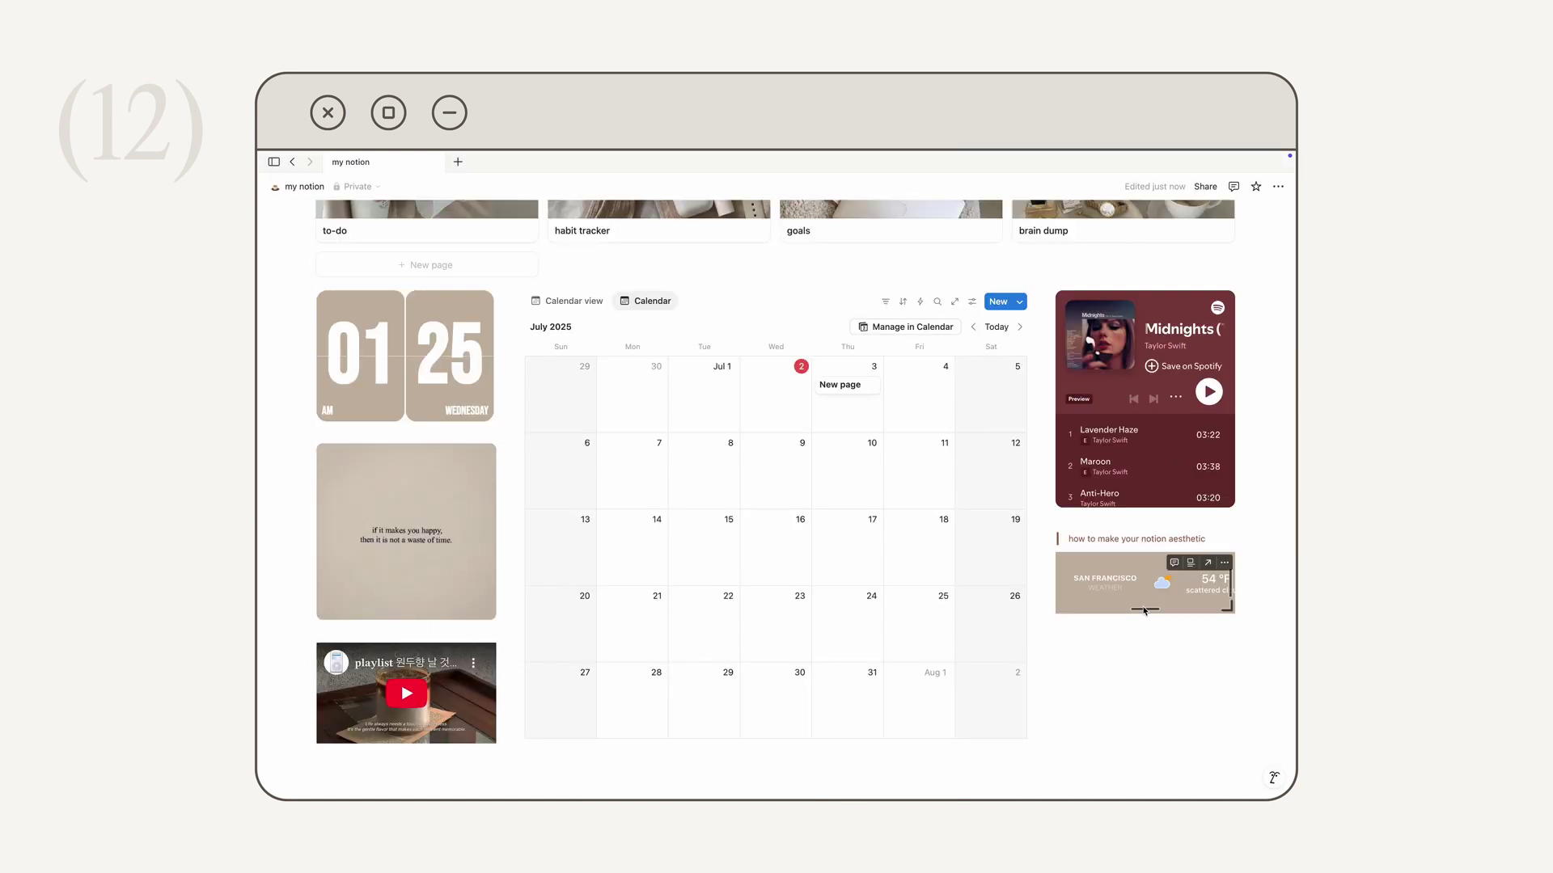
drag(1145, 610, 1170, 737)
scroll(1241, 409, down, 1)
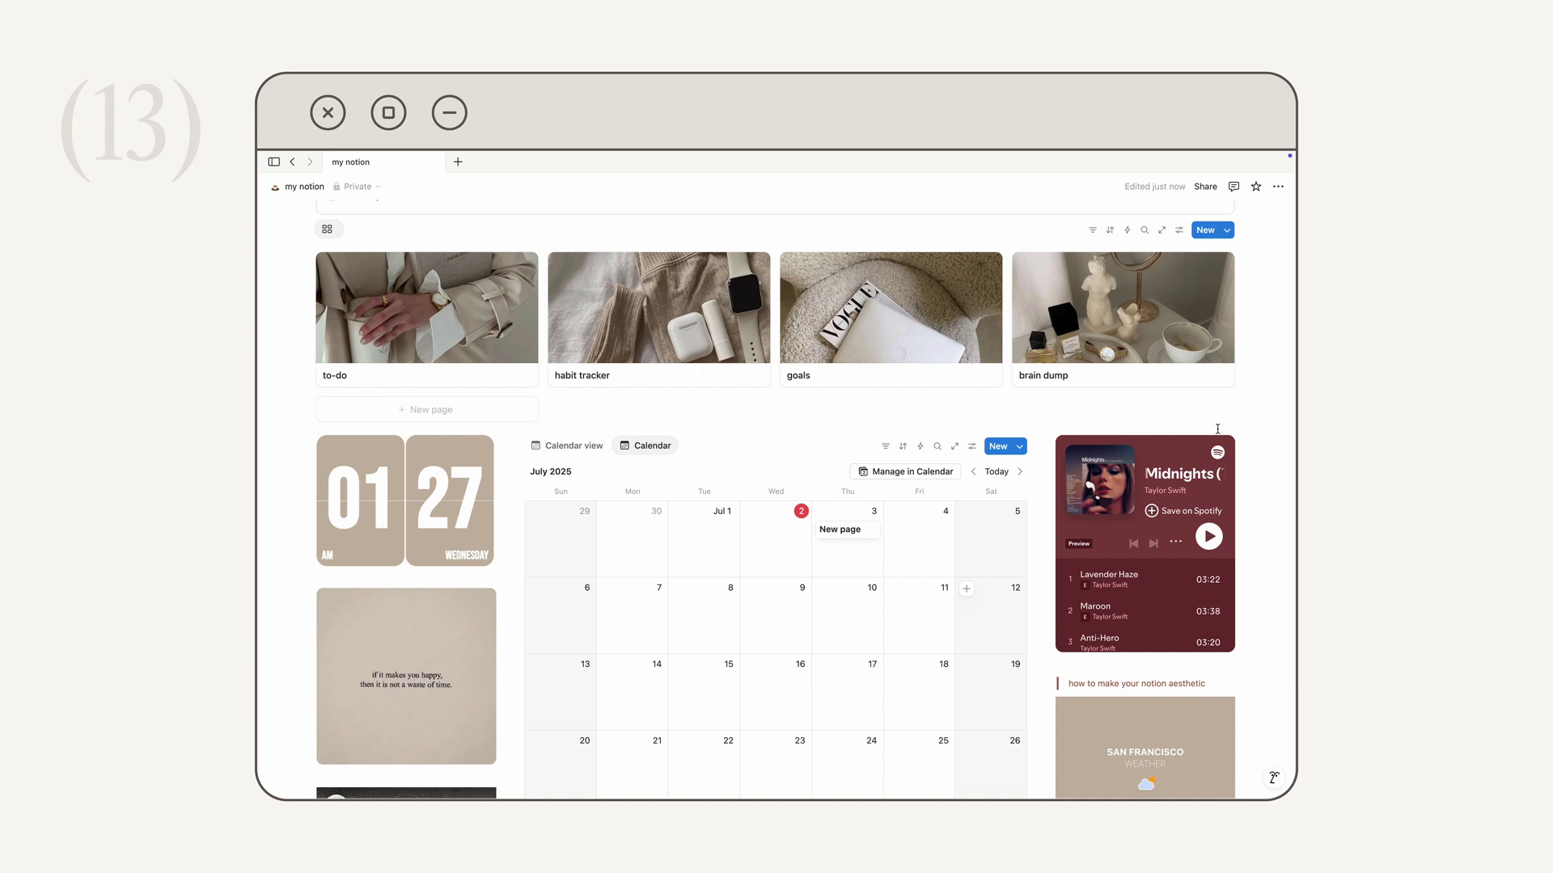
Set the text color of the "sample text!" line below the Pinterest board to red and give it a light background color
scroll(849, 412, down, 5)
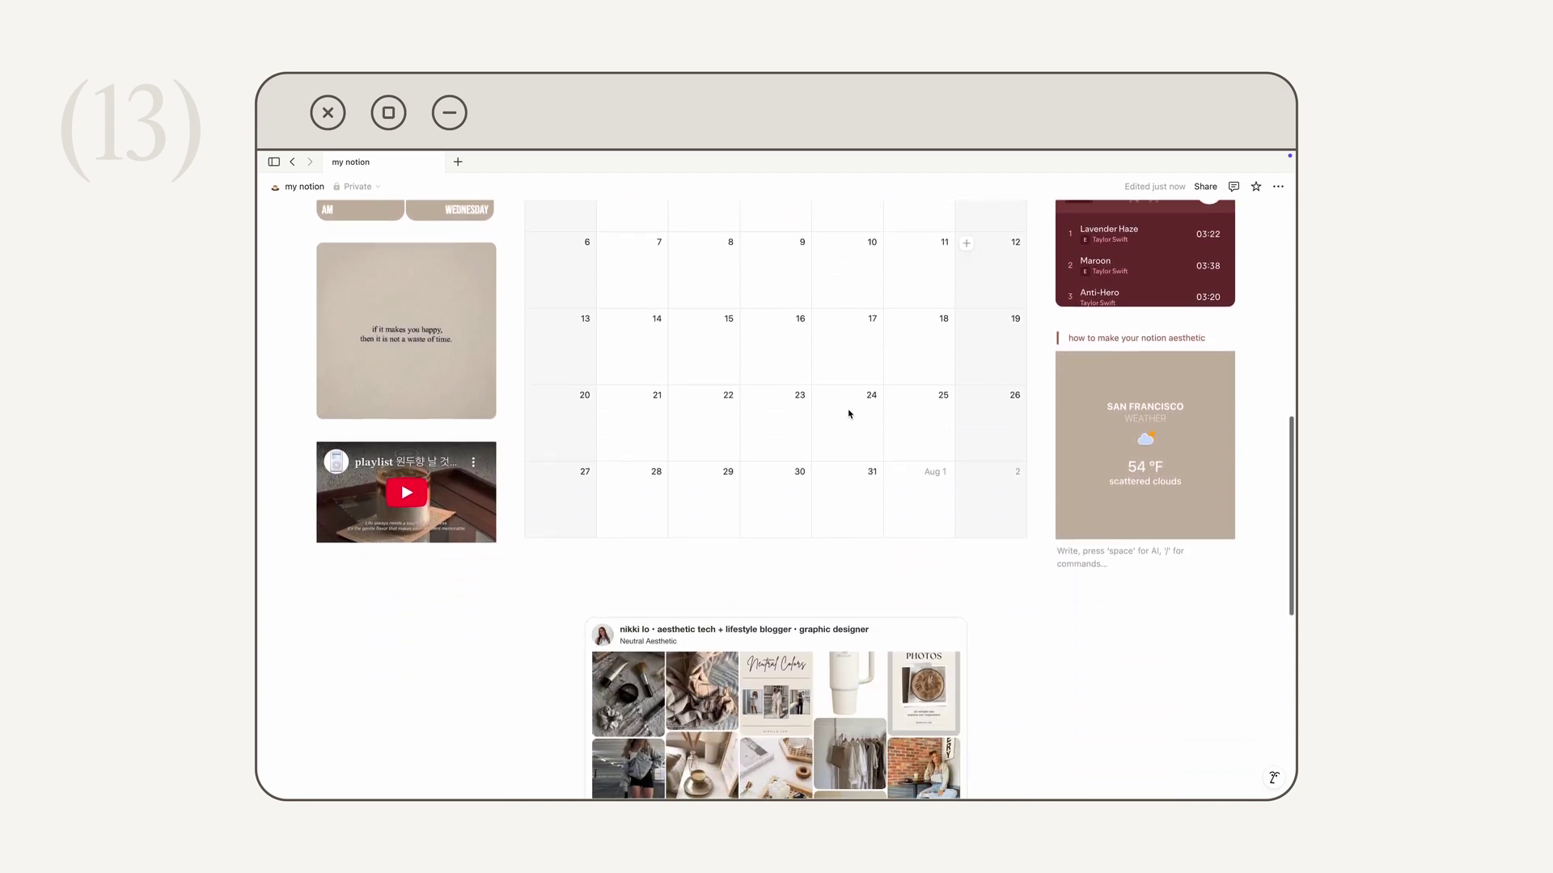
scroll(538, 568, down, 7)
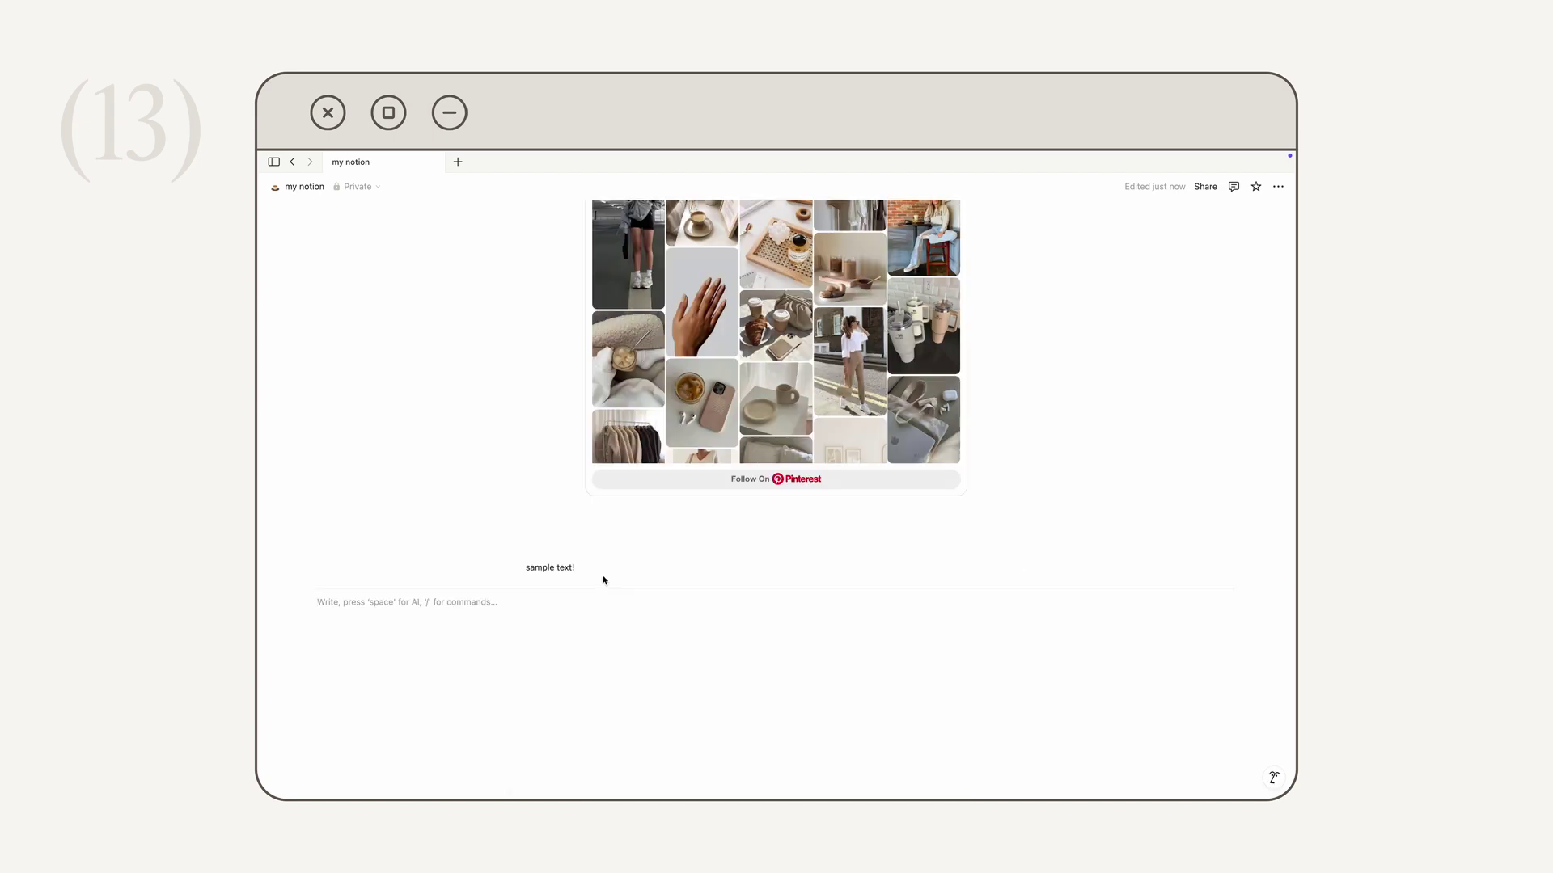
click(603, 580)
key(Return)
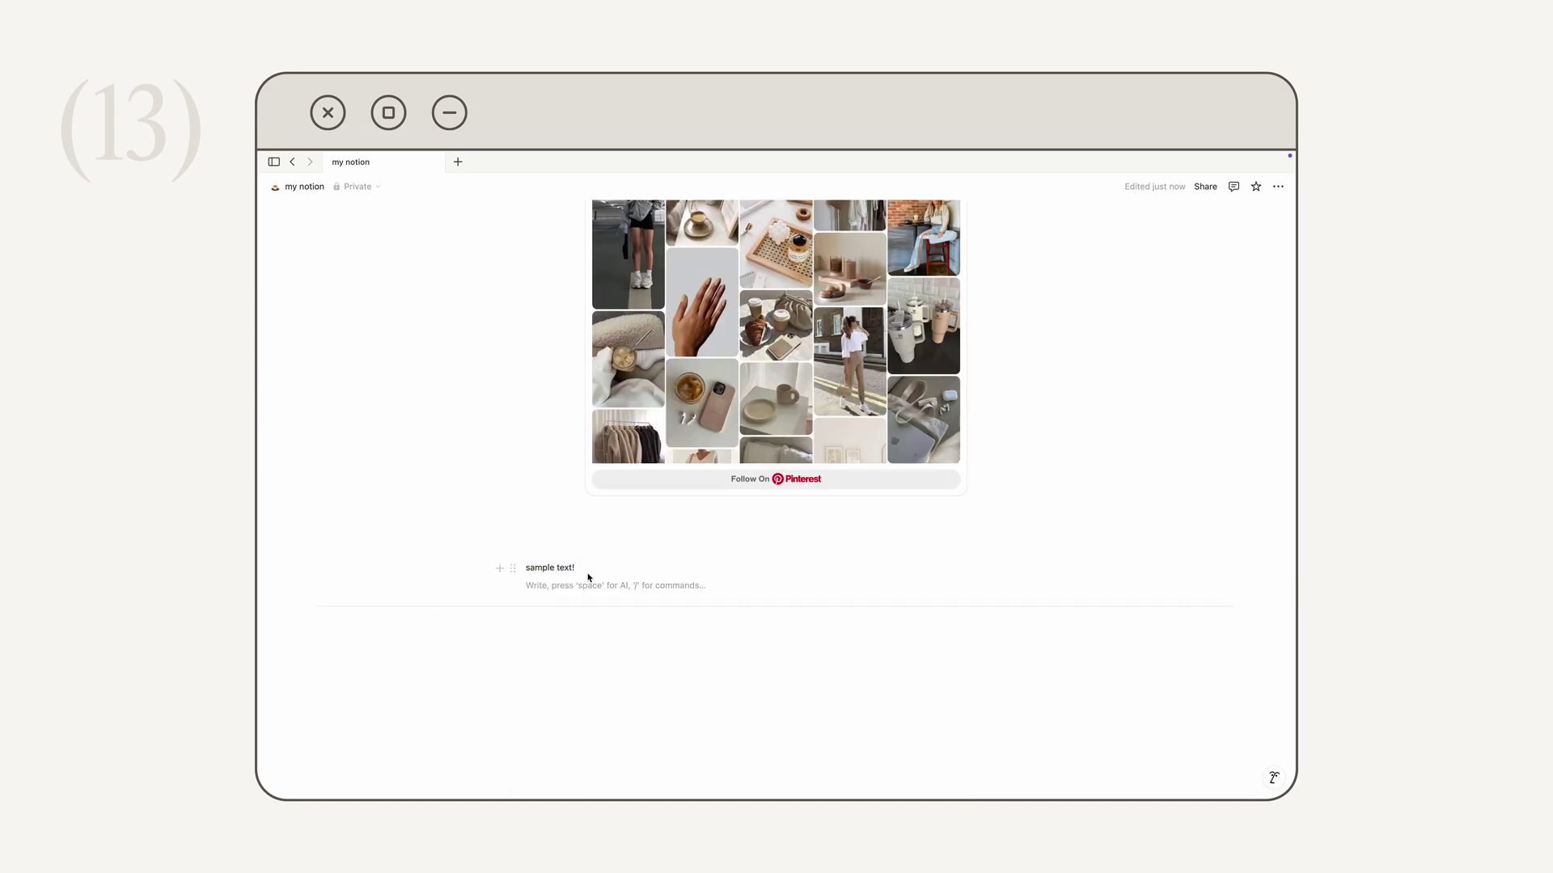
drag(581, 572, 526, 572)
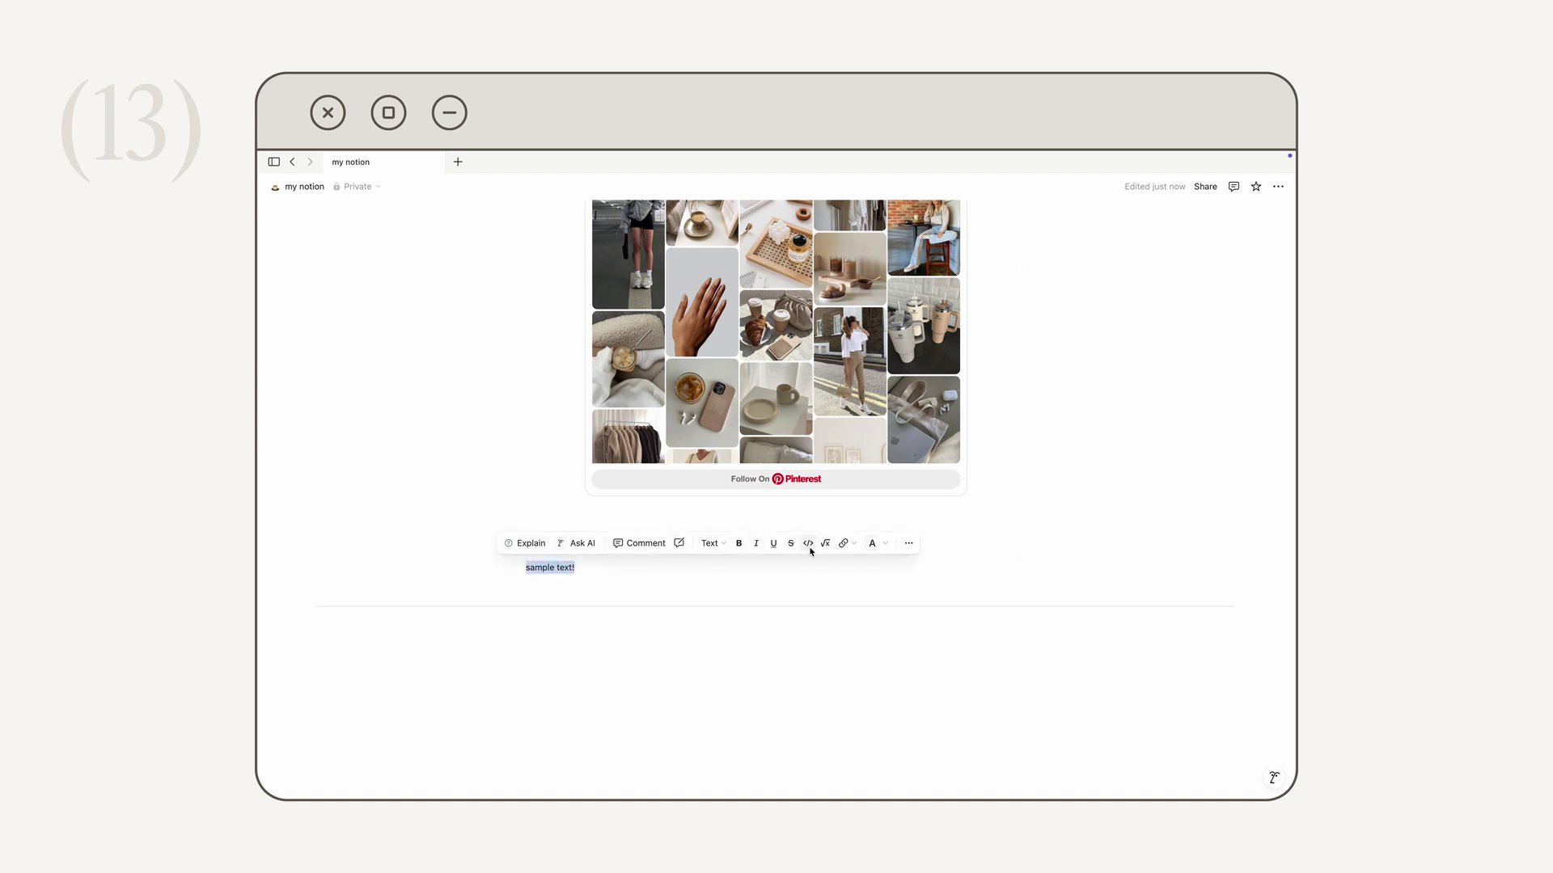
click(879, 547)
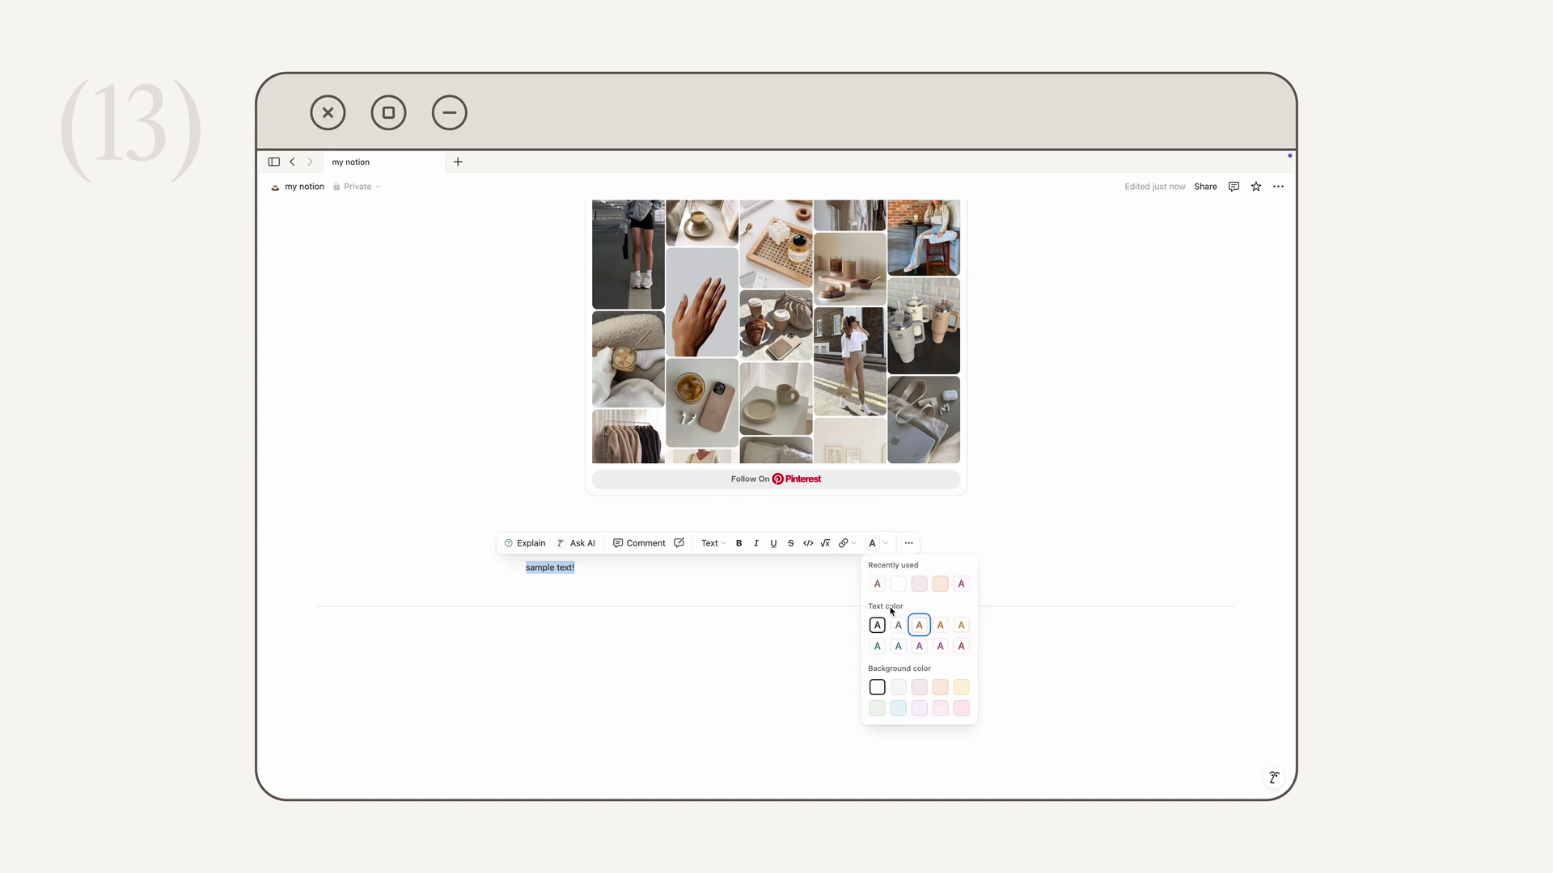
click(960, 646)
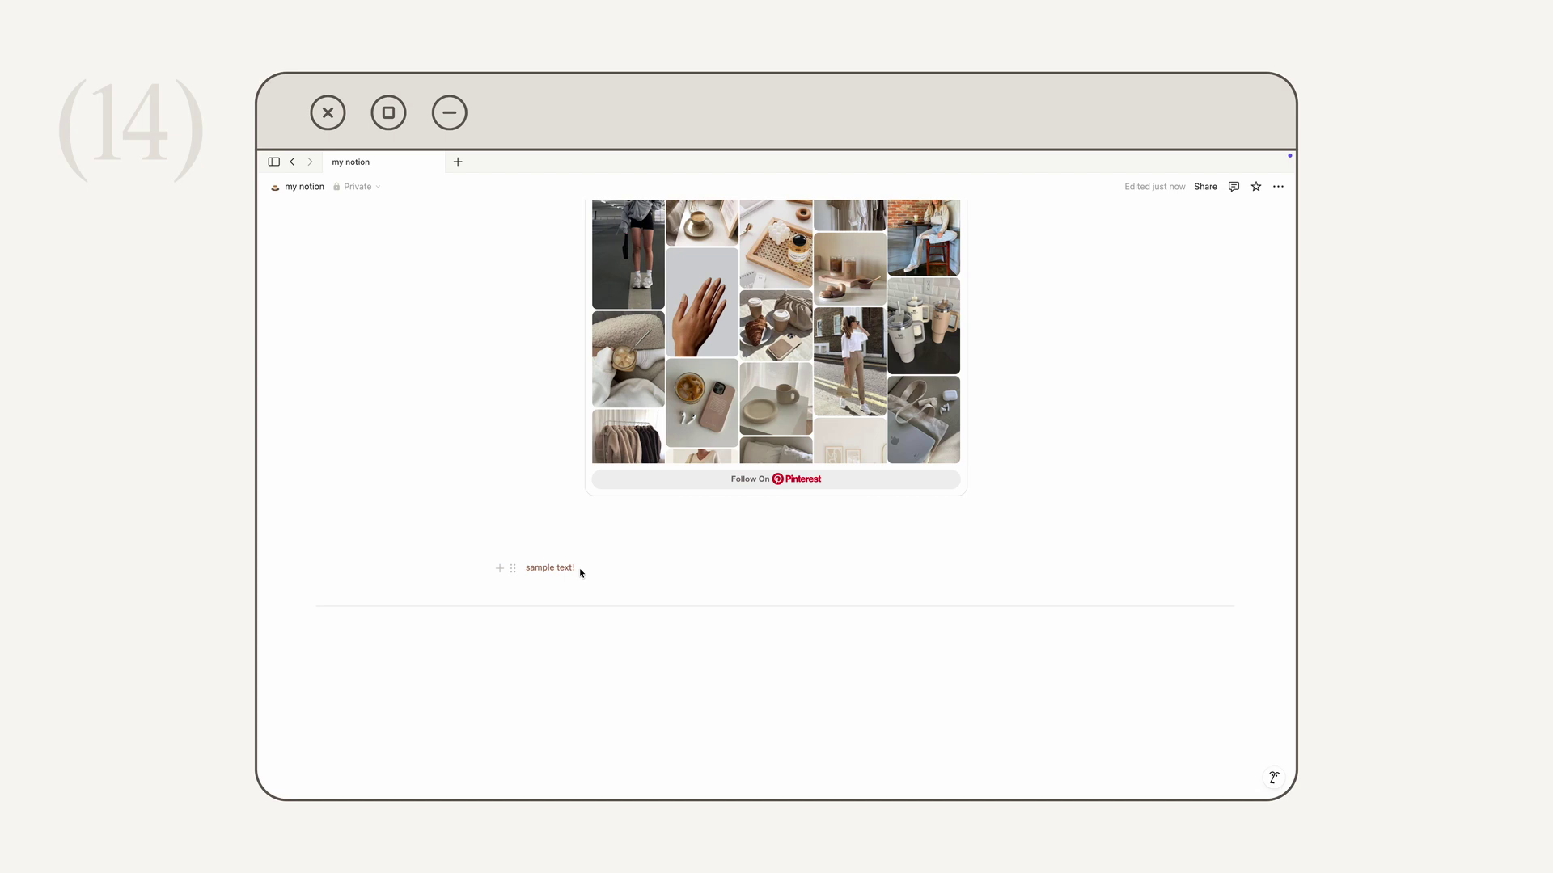
drag(580, 573, 524, 569)
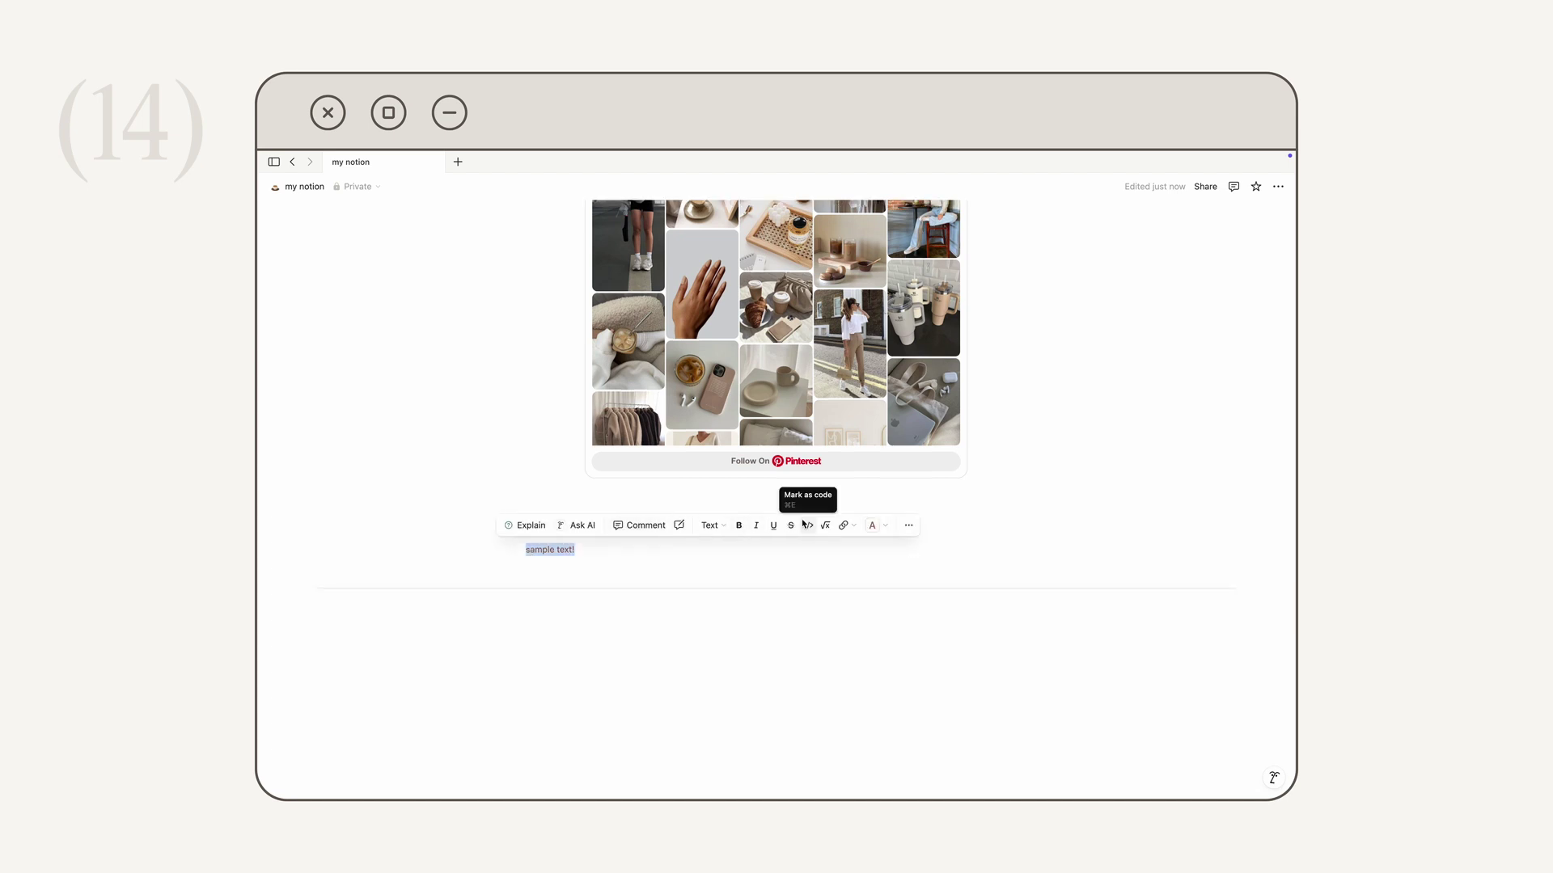
click(873, 525)
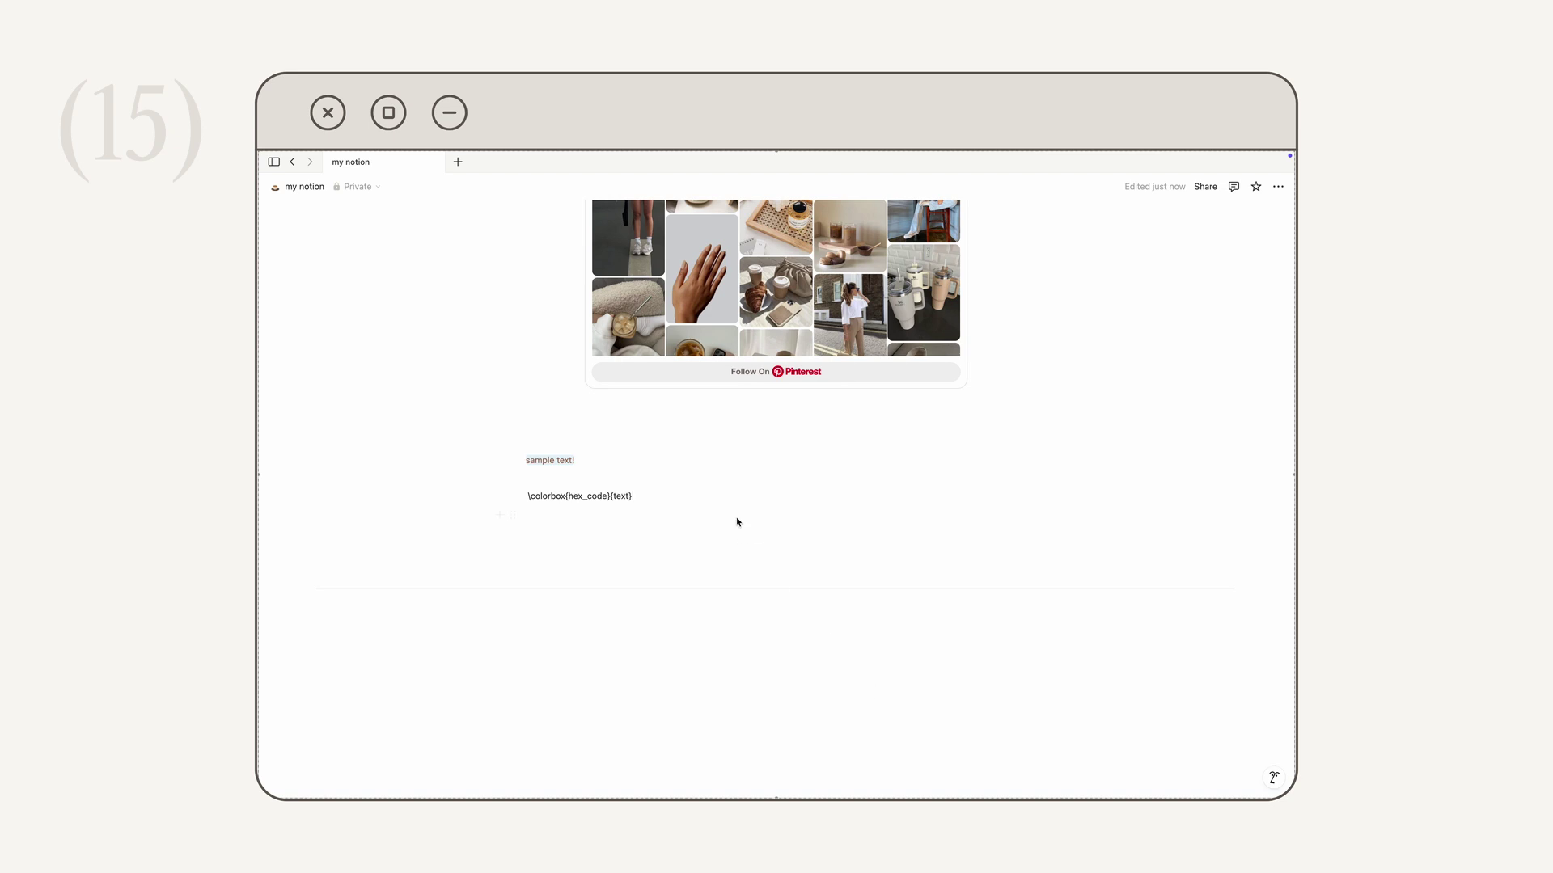
Examine the \colorbox{hex_code}{text} formula, including its hex code and text placeholders
drag(635, 497, 529, 503)
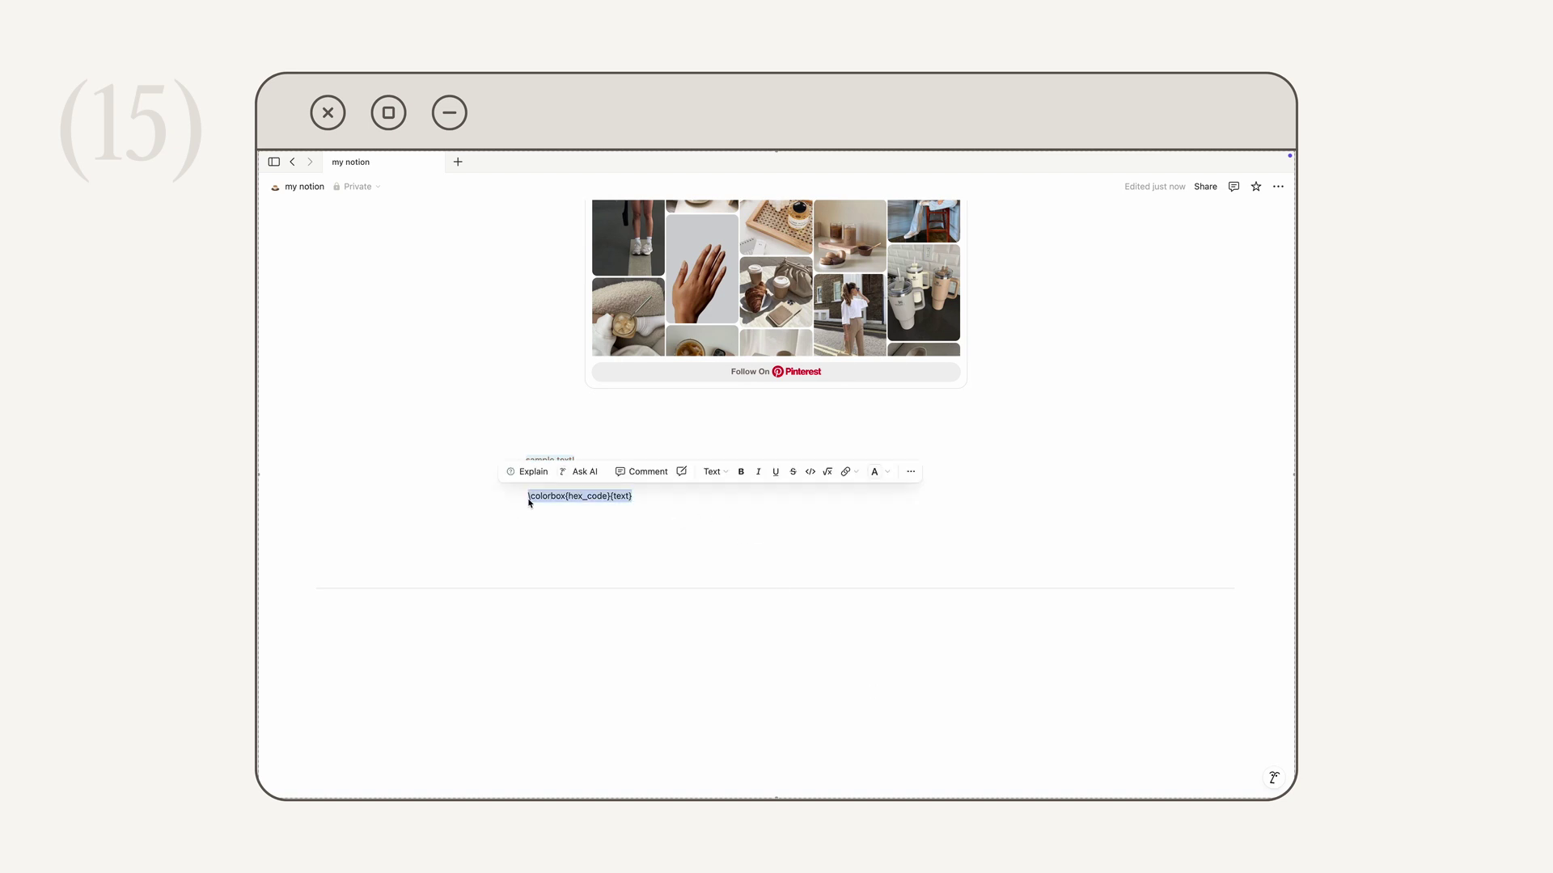
click(570, 503)
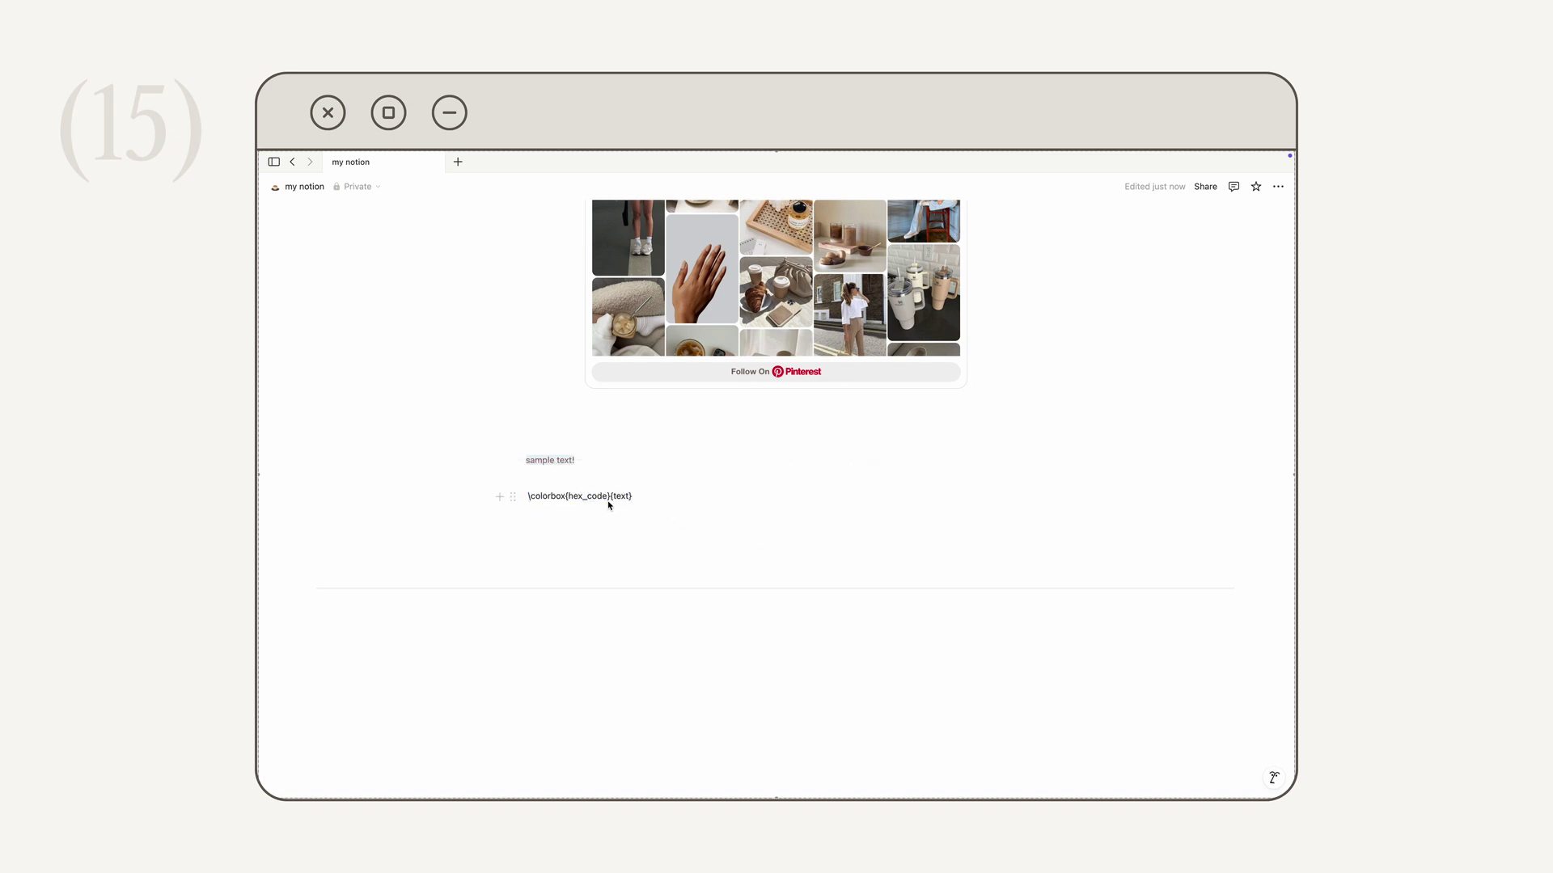
double_click(572, 503)
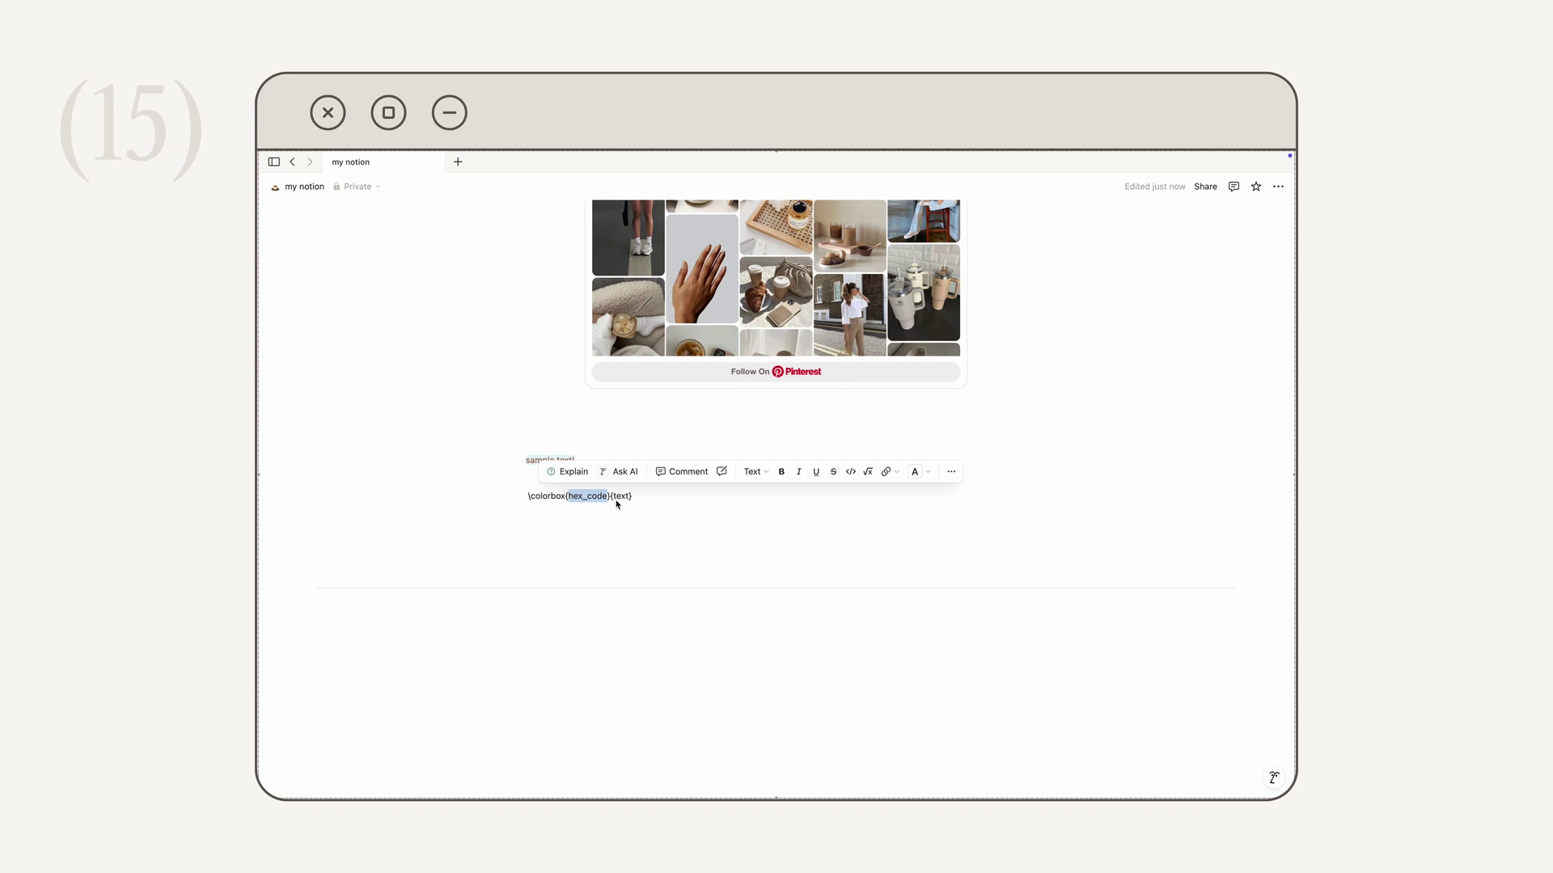
drag(614, 503, 628, 504)
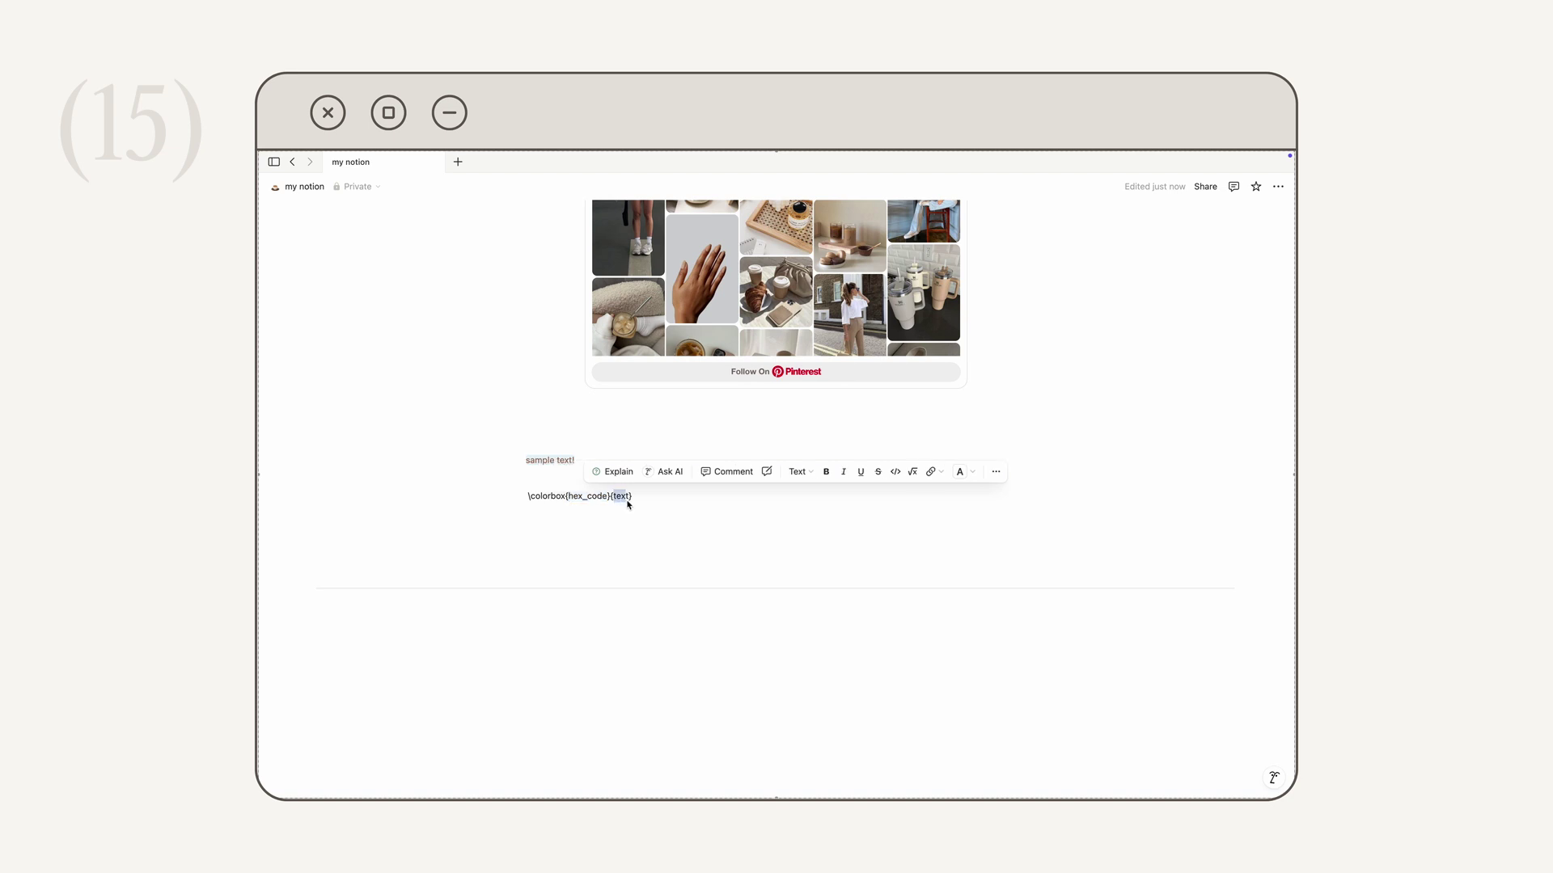
click(608, 500)
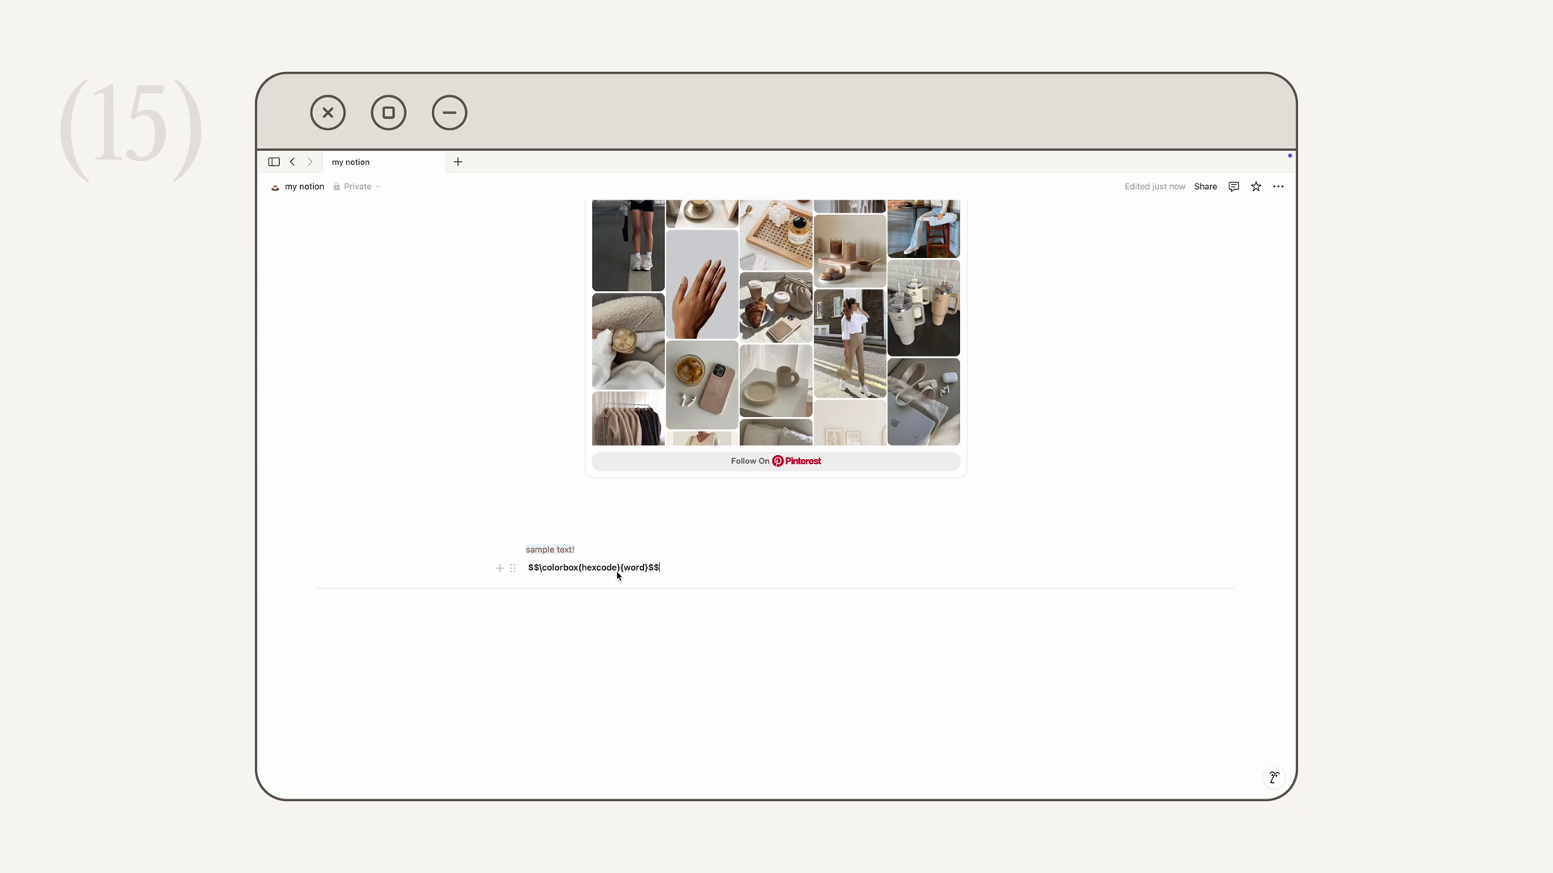
Switch to color-hex.com in the browser, pick the muted red #b25959 in the color picker and select part of its hex code
key(super+Tab)
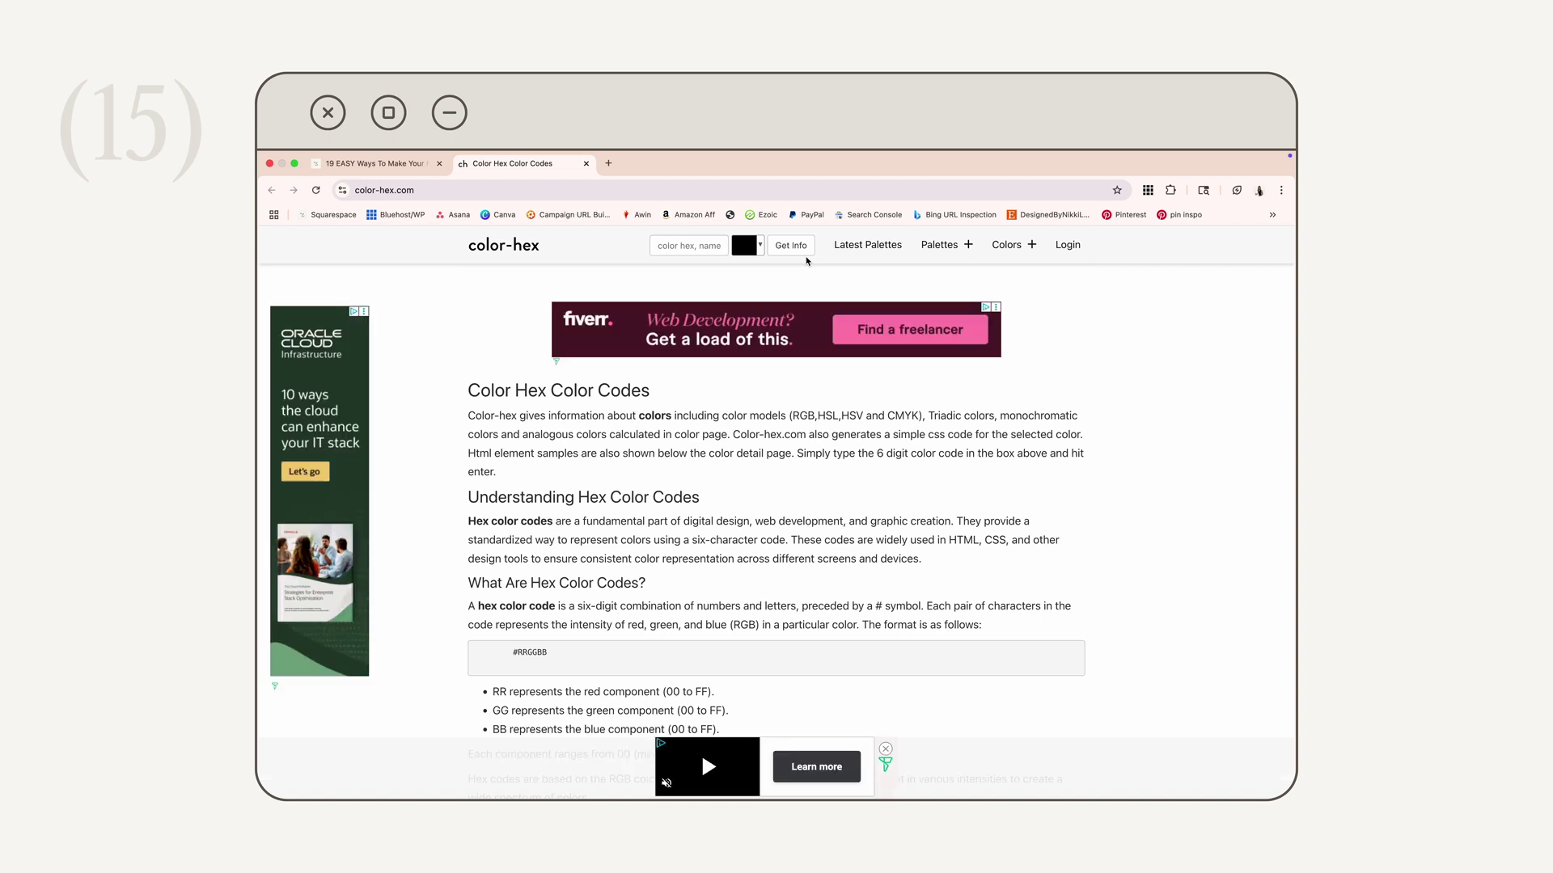
click(760, 250)
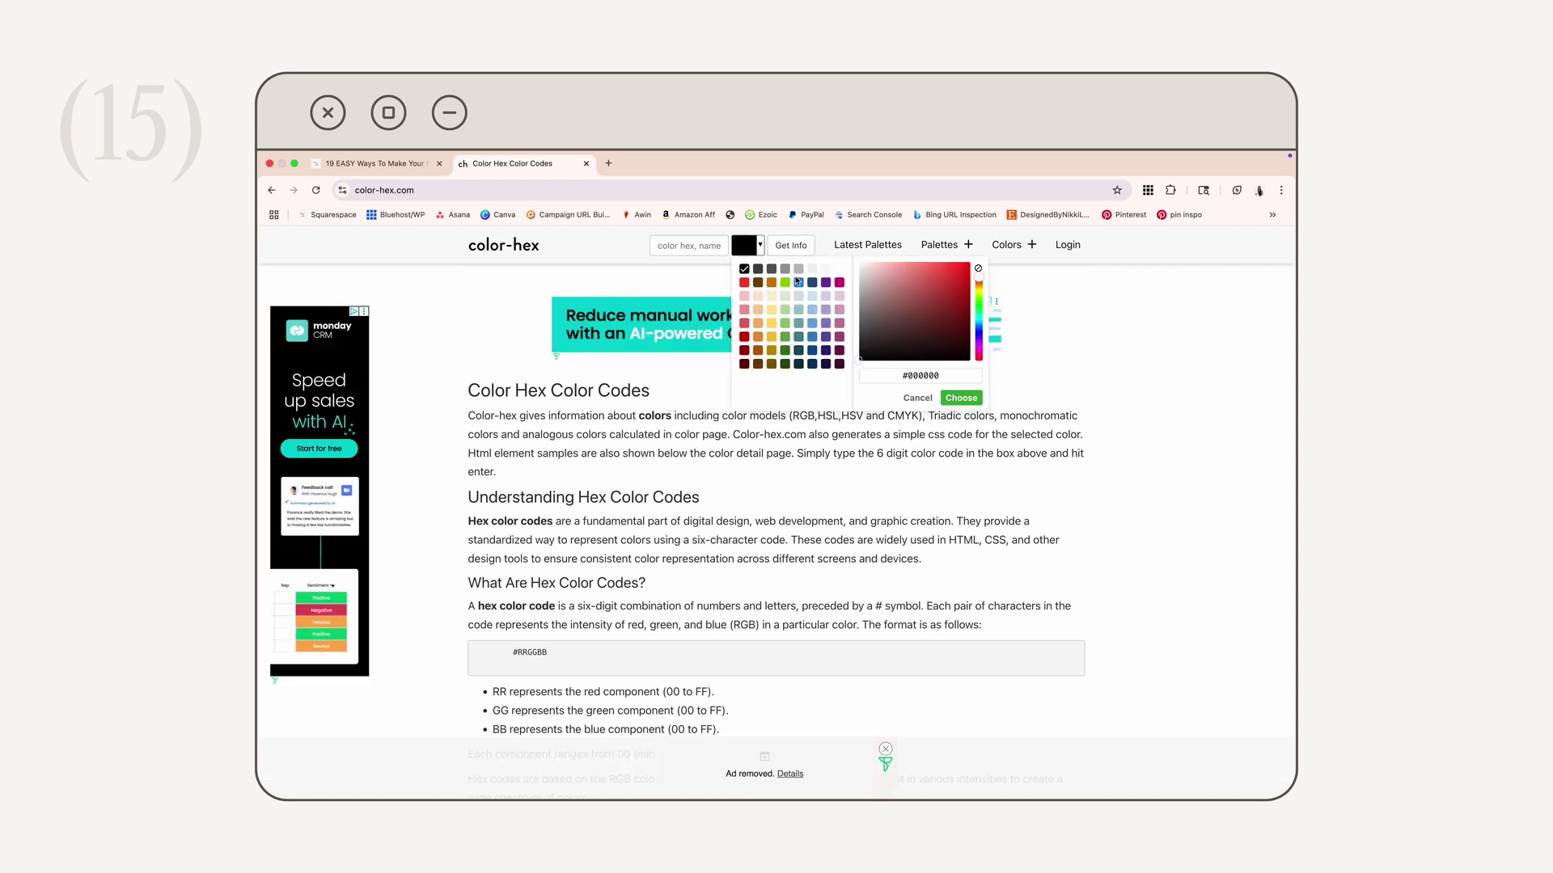
click(920, 292)
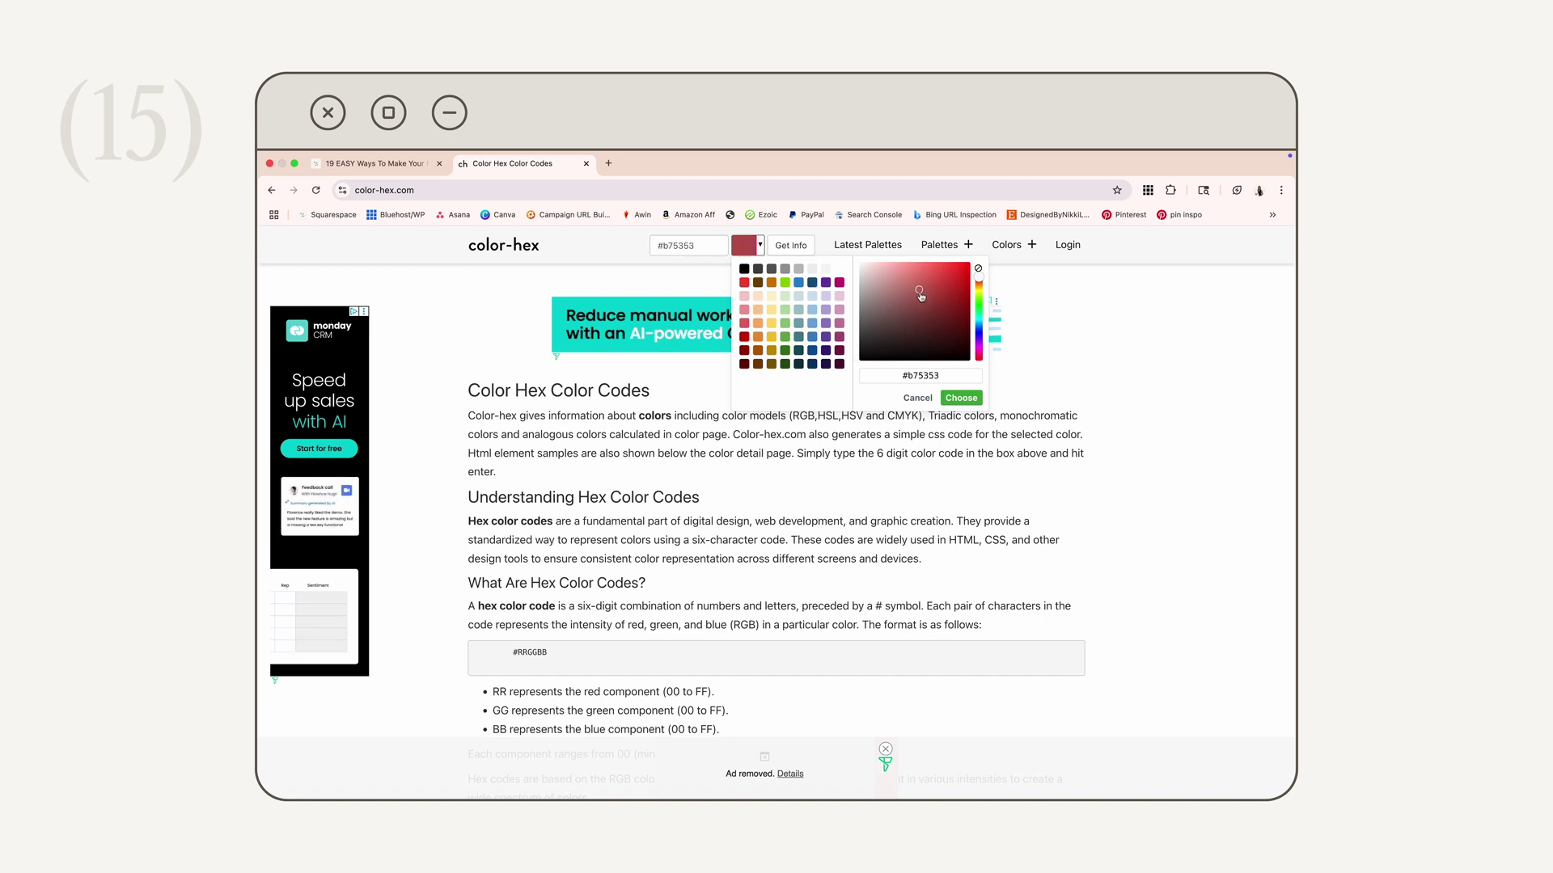
drag(920, 295, 915, 296)
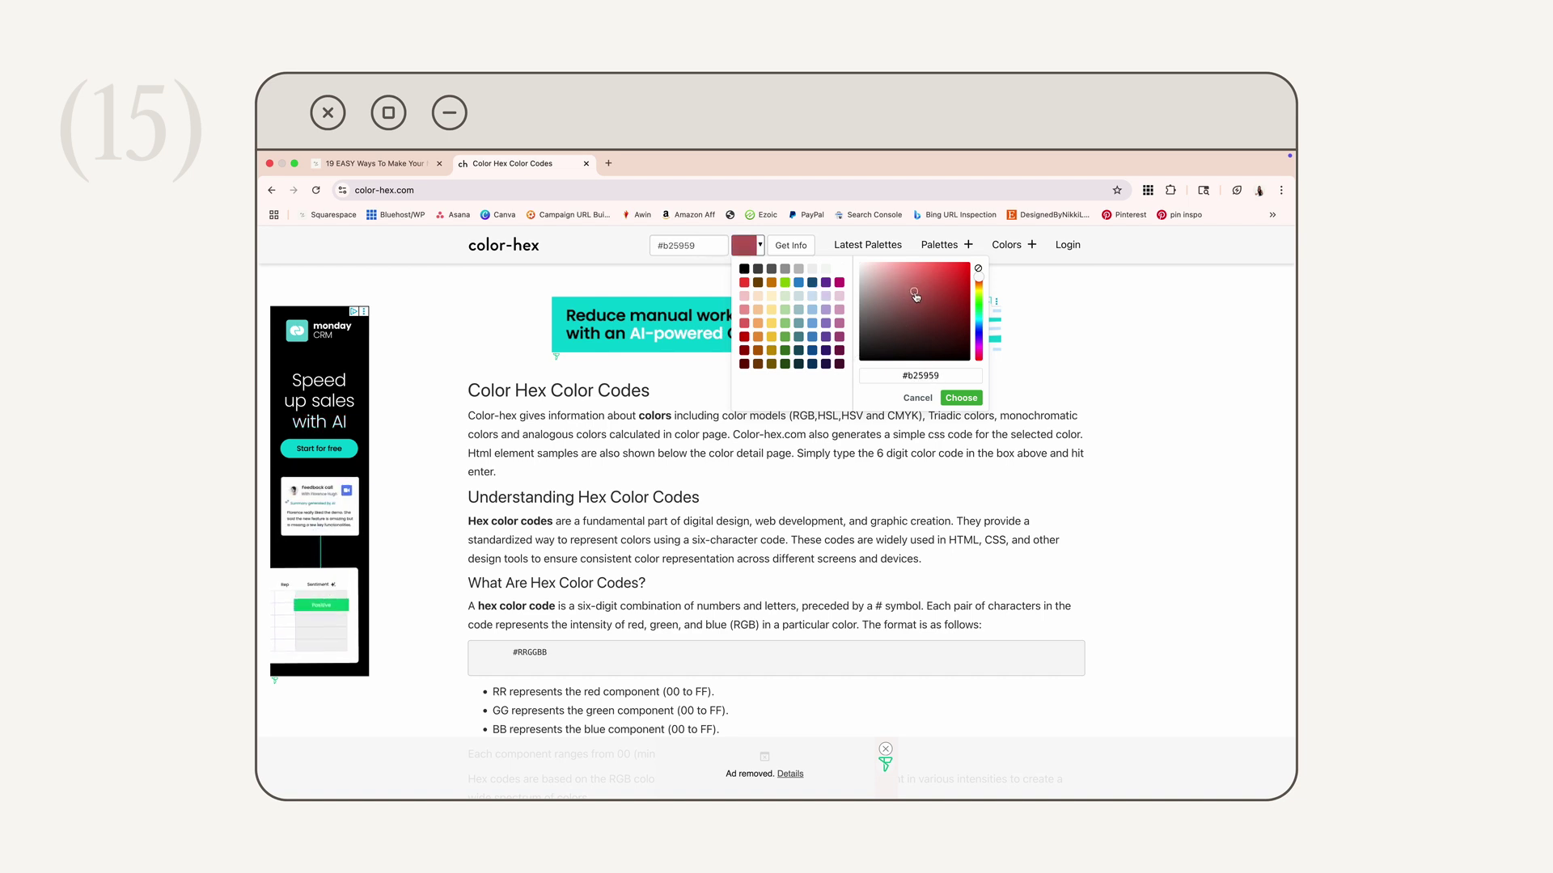
drag(940, 376, 922, 378)
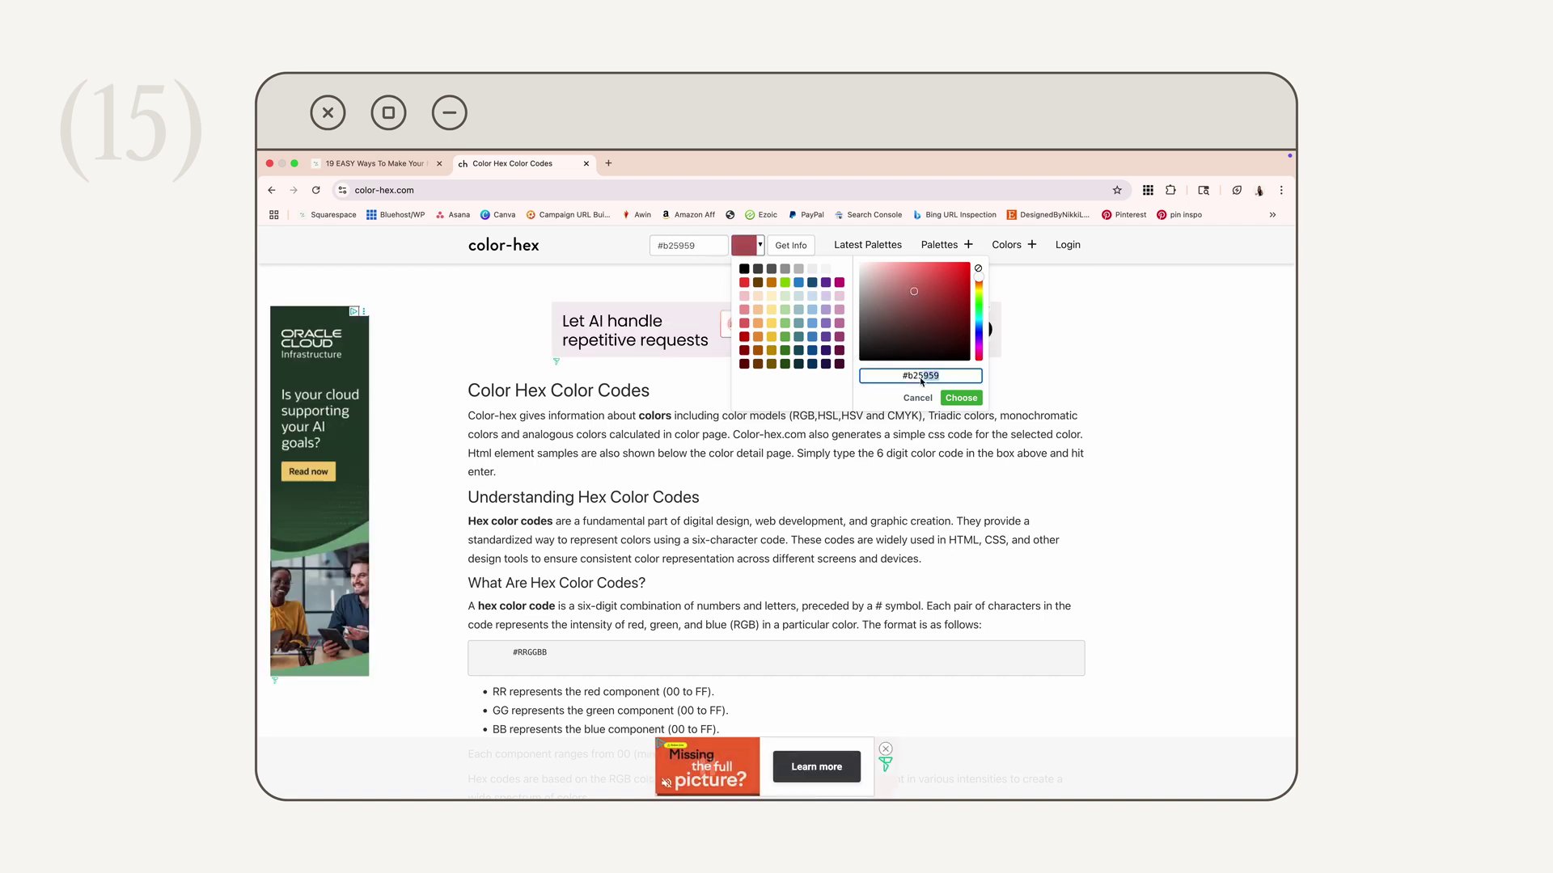
Look up the color "blue" by name on color-hex.com
click(687, 245)
text(bl)
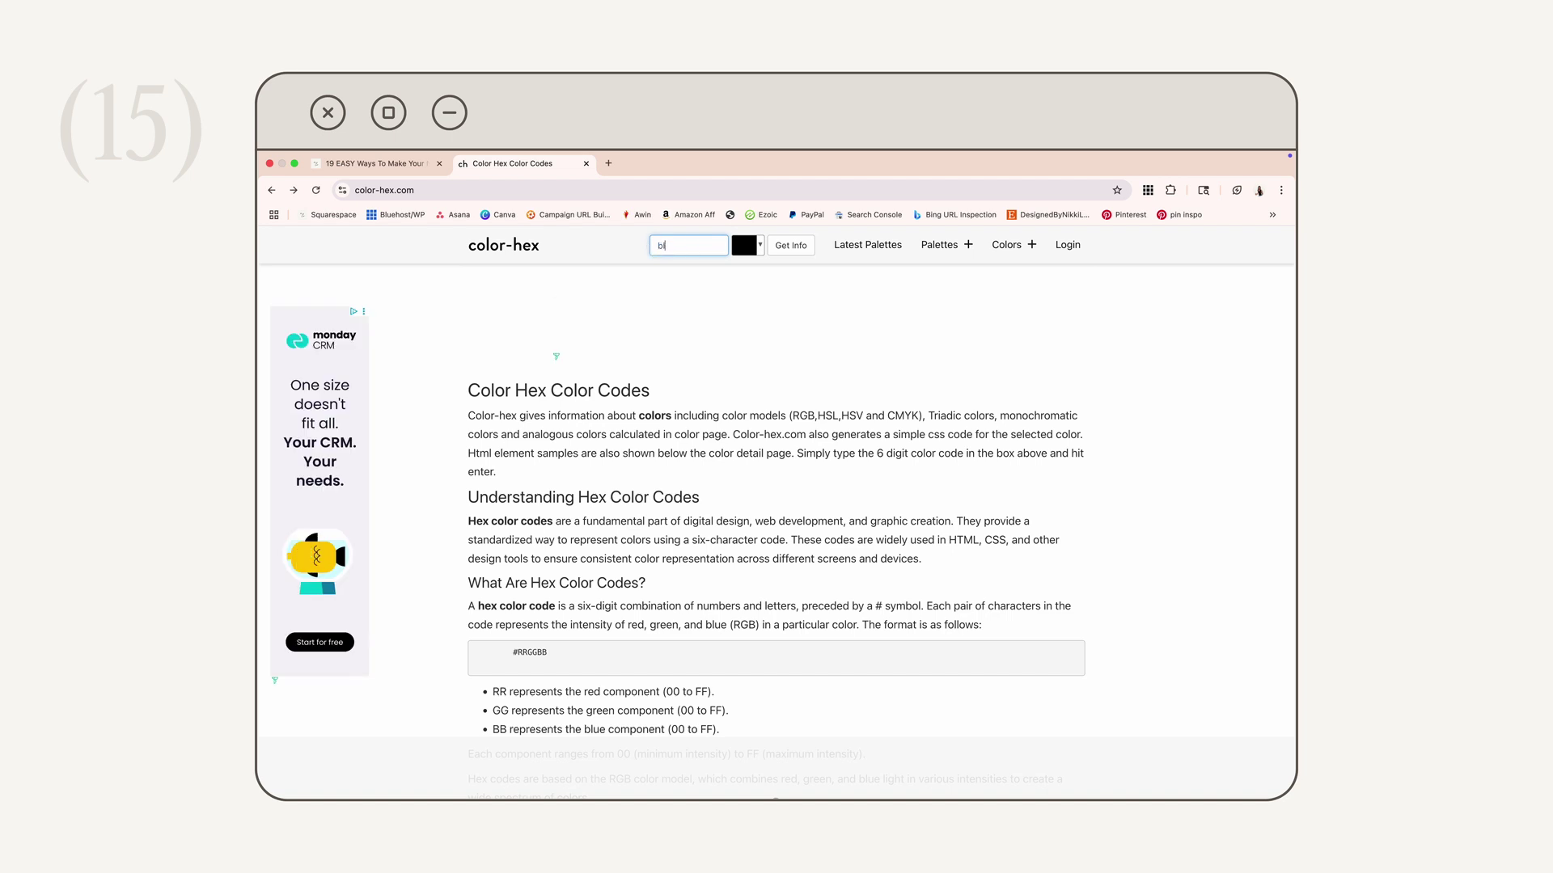
text(ue)
key(Return)
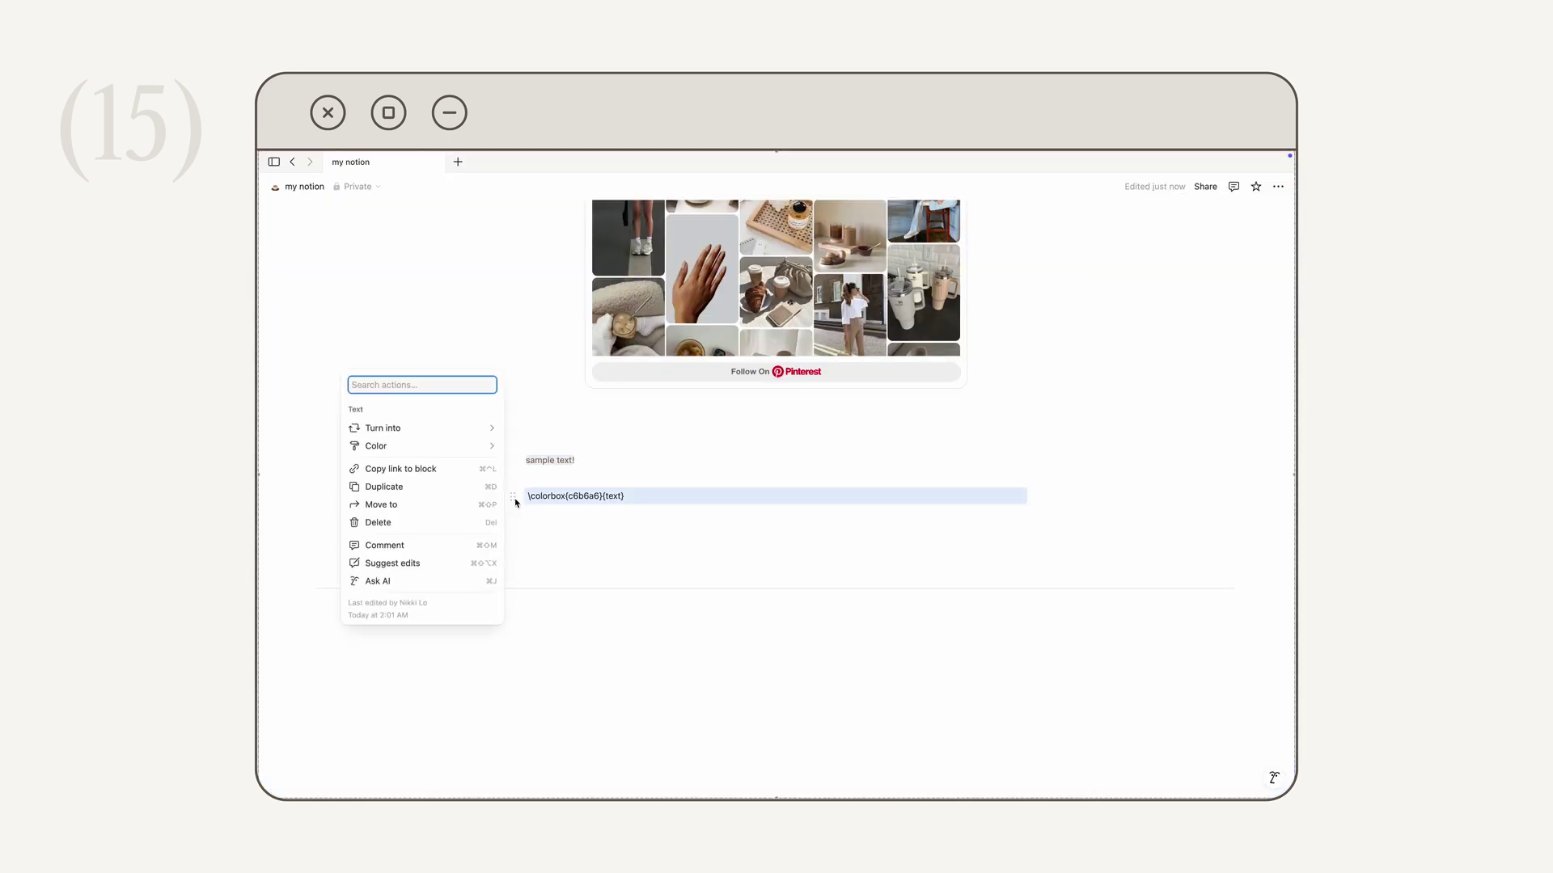
Turn the \colorbox{c6b6a6}{text} block below the "sample text!" line on the my notion page into a block equation
mouse_move(477, 438)
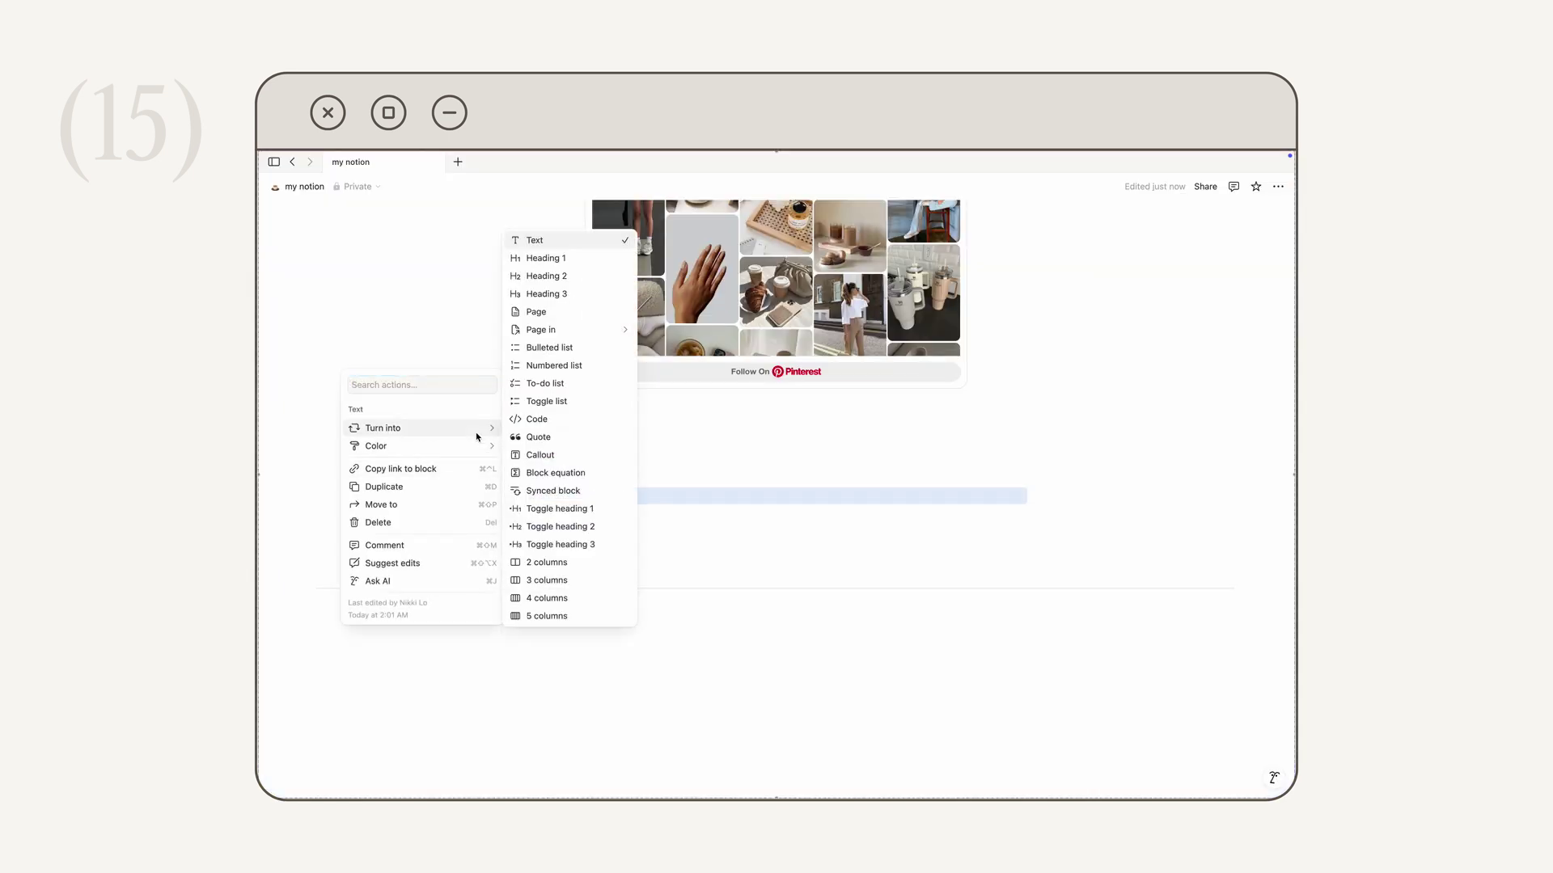
click(550, 473)
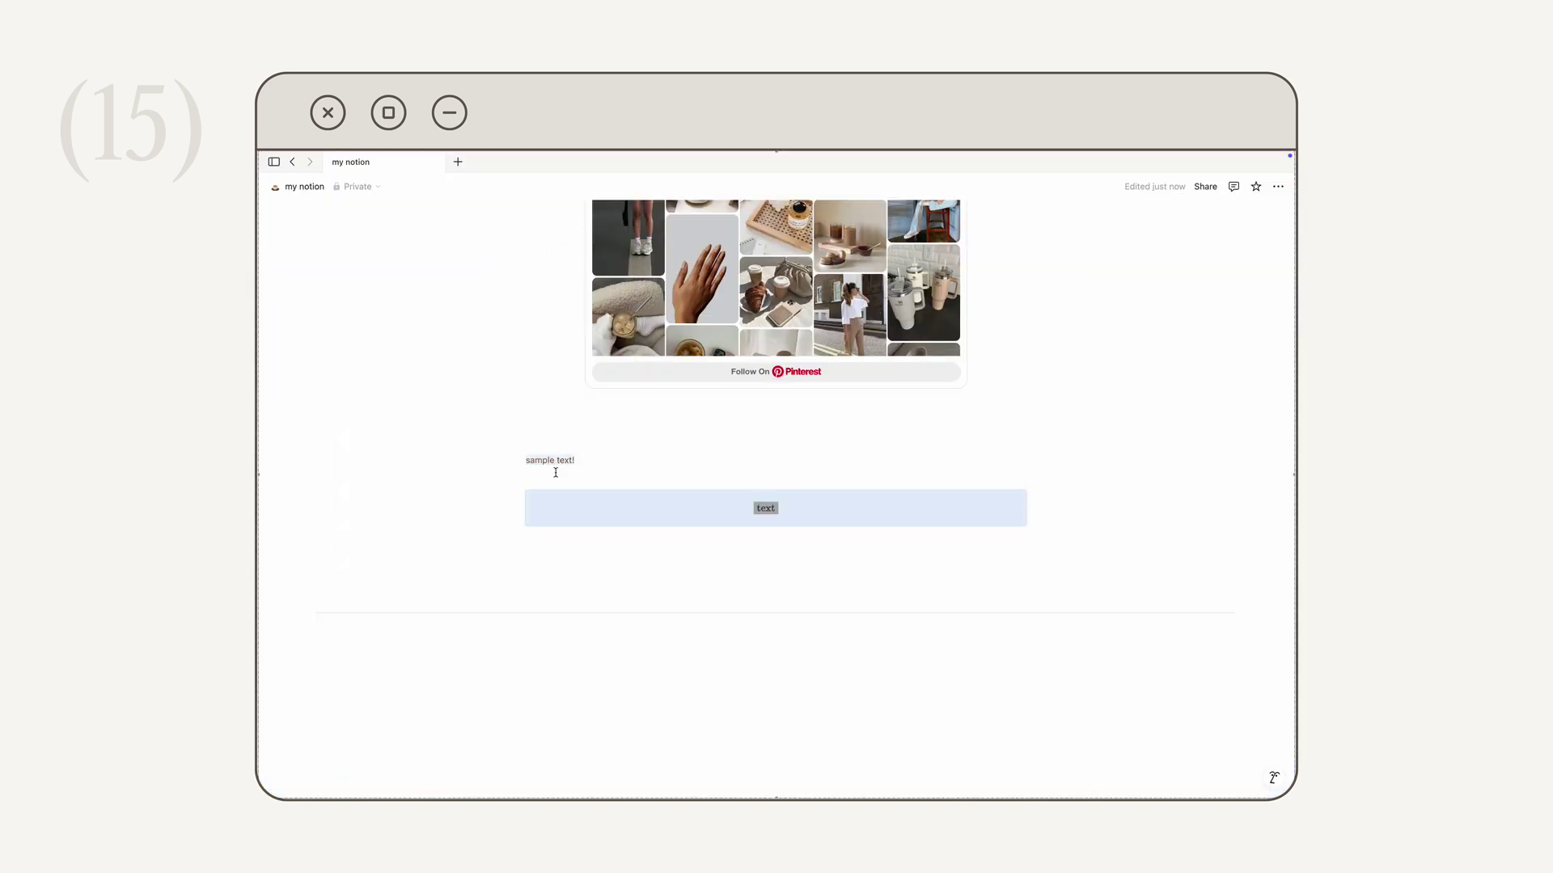
click(664, 545)
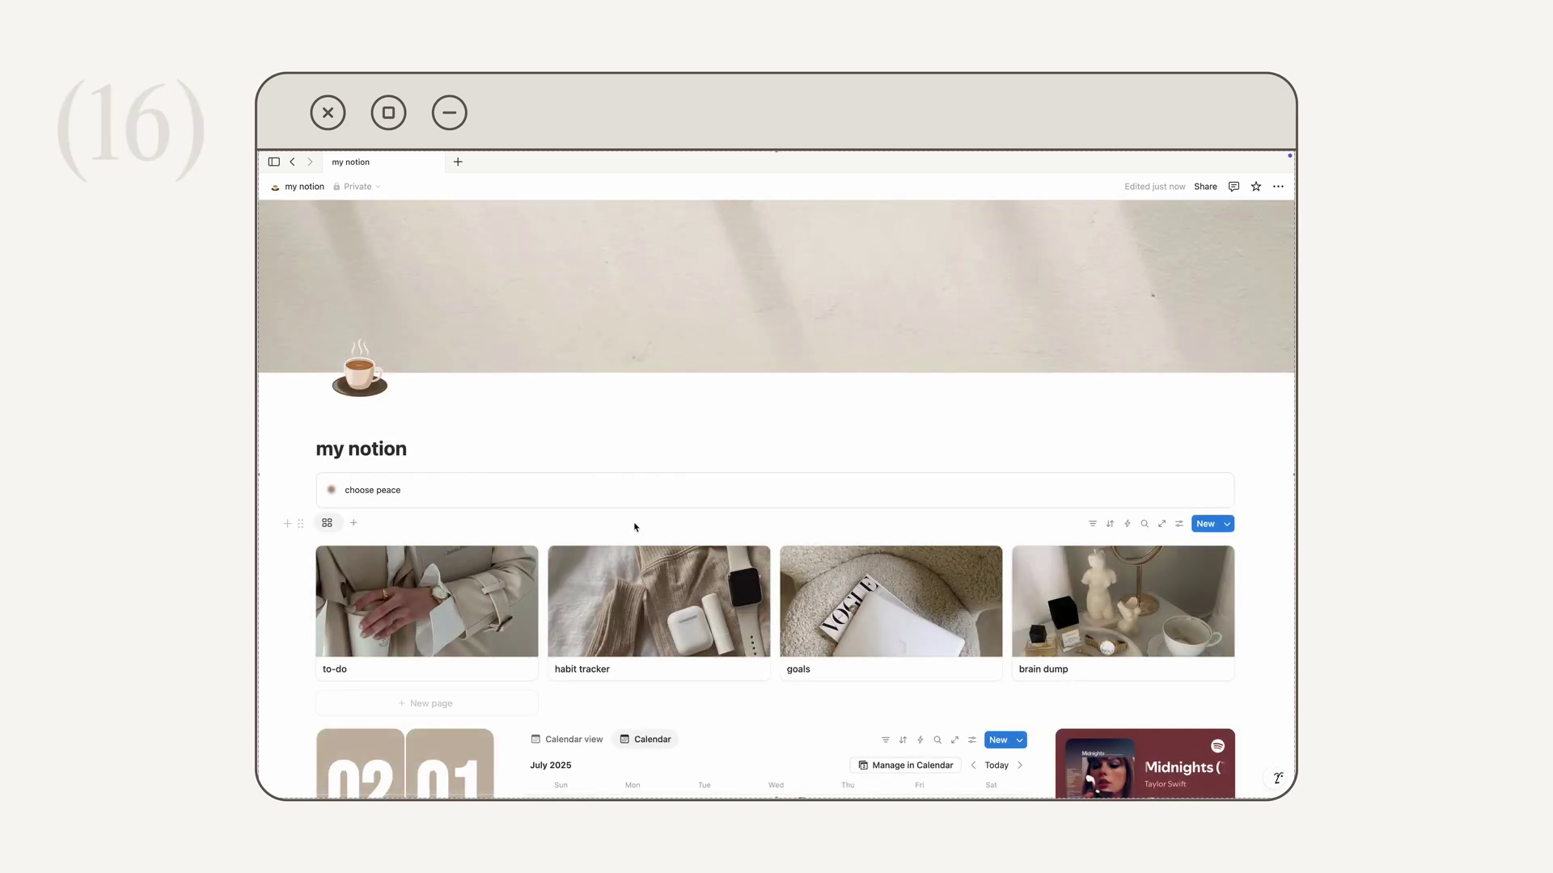
Try the my notion page with Small text off, and turn the option back on
click(1278, 188)
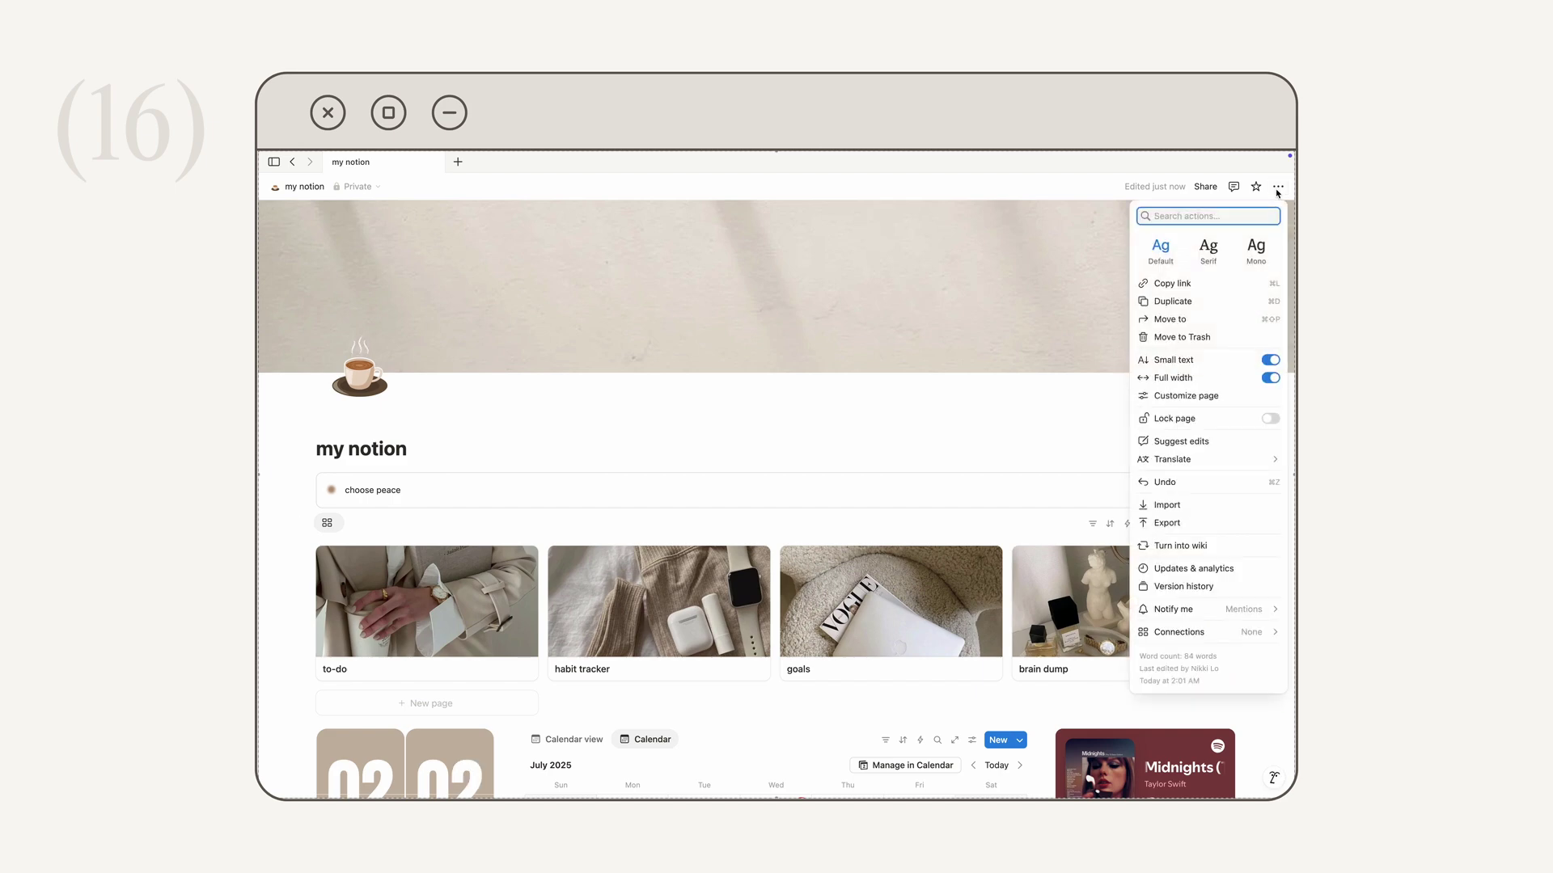
click(1270, 360)
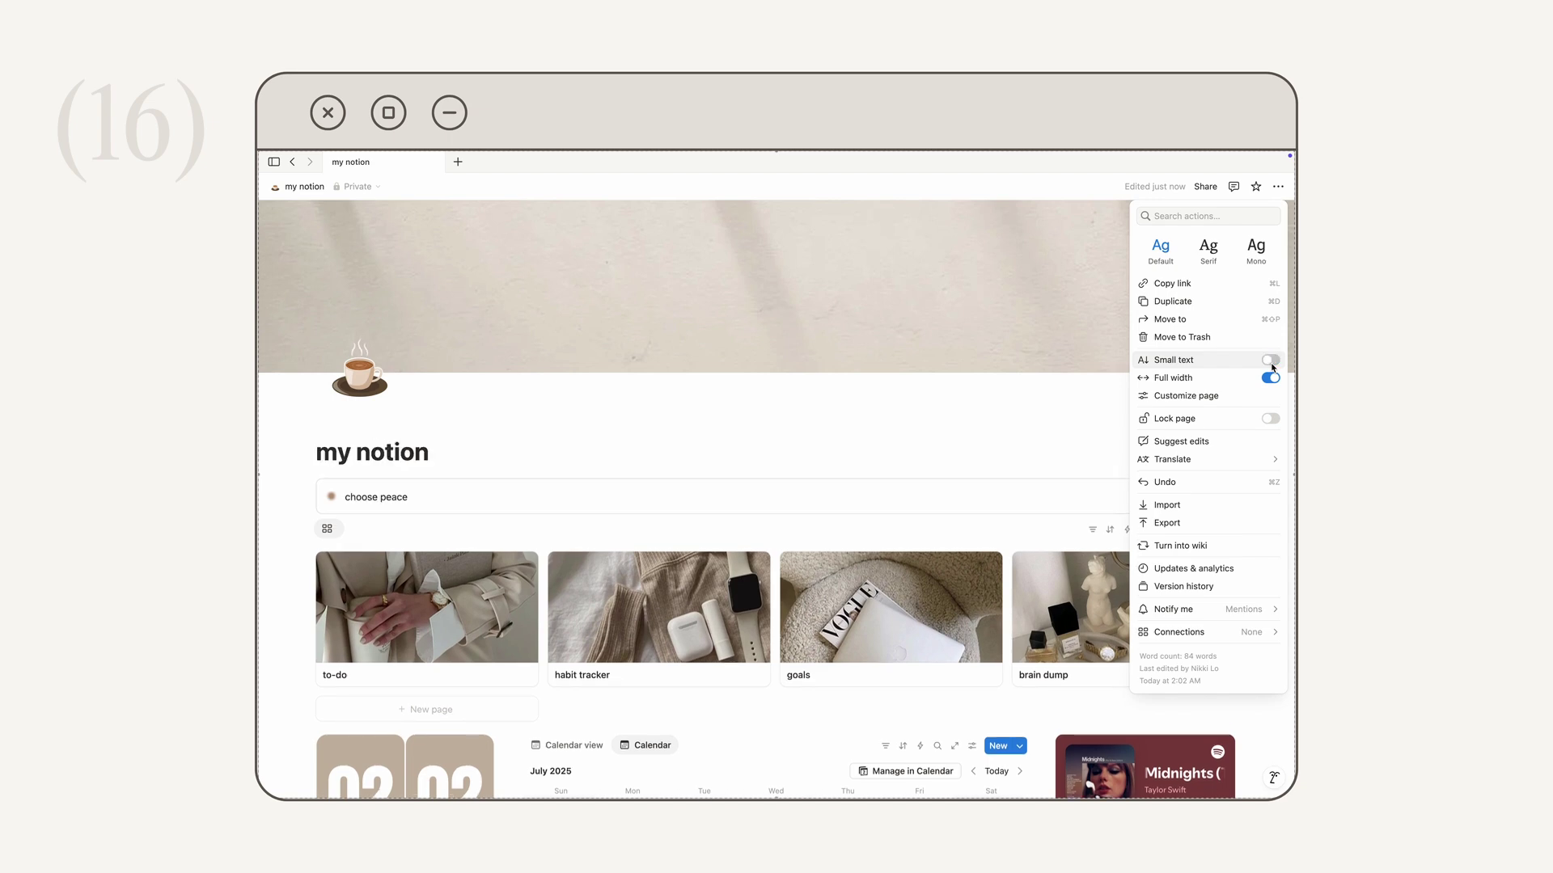
click(1271, 360)
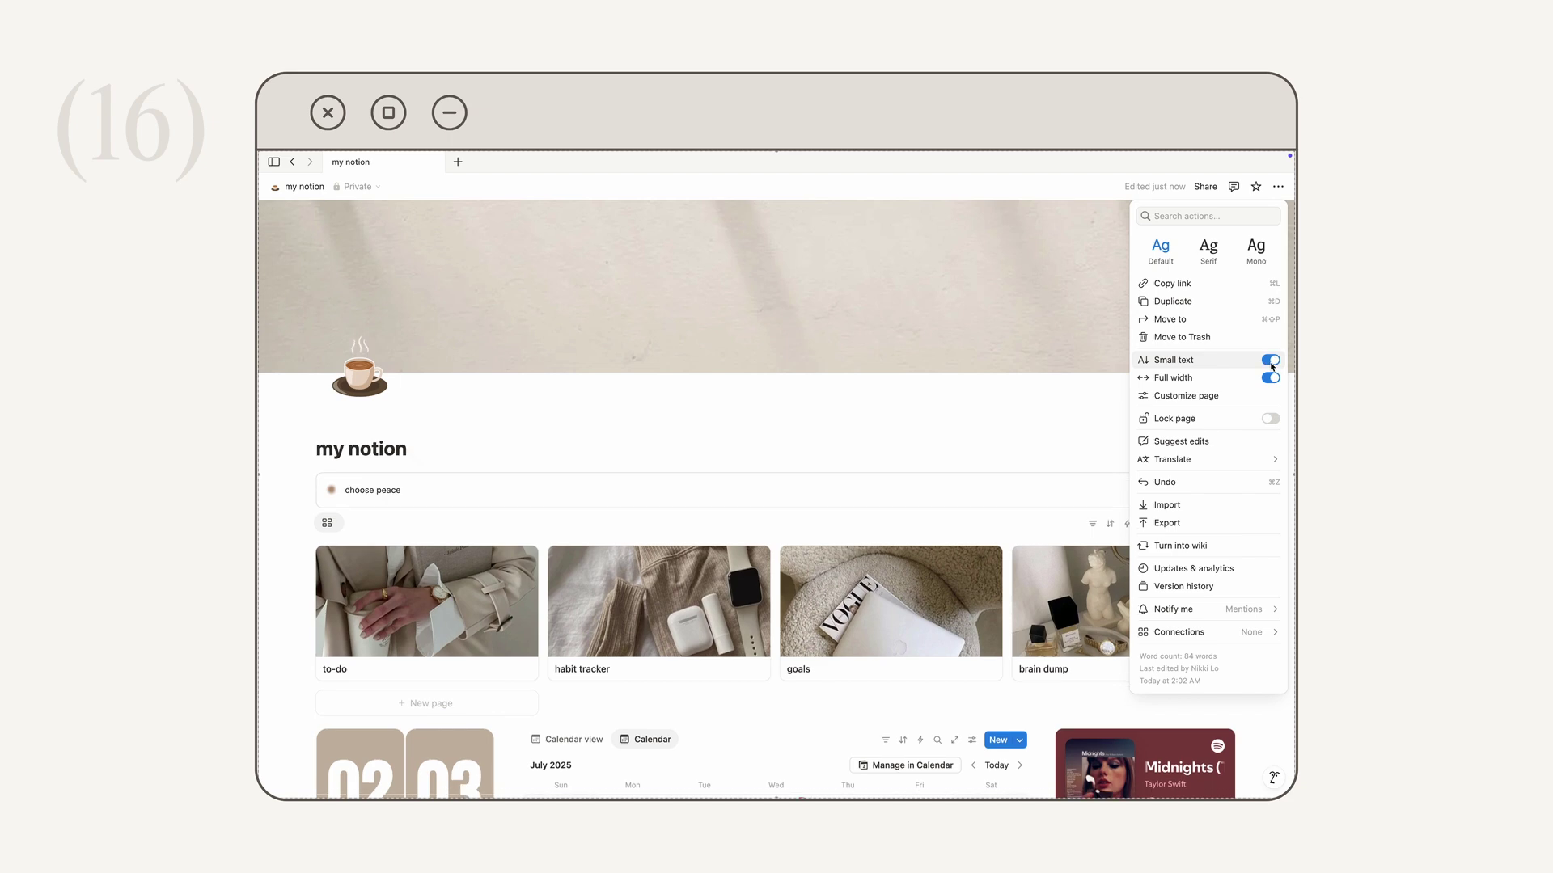
click(1002, 412)
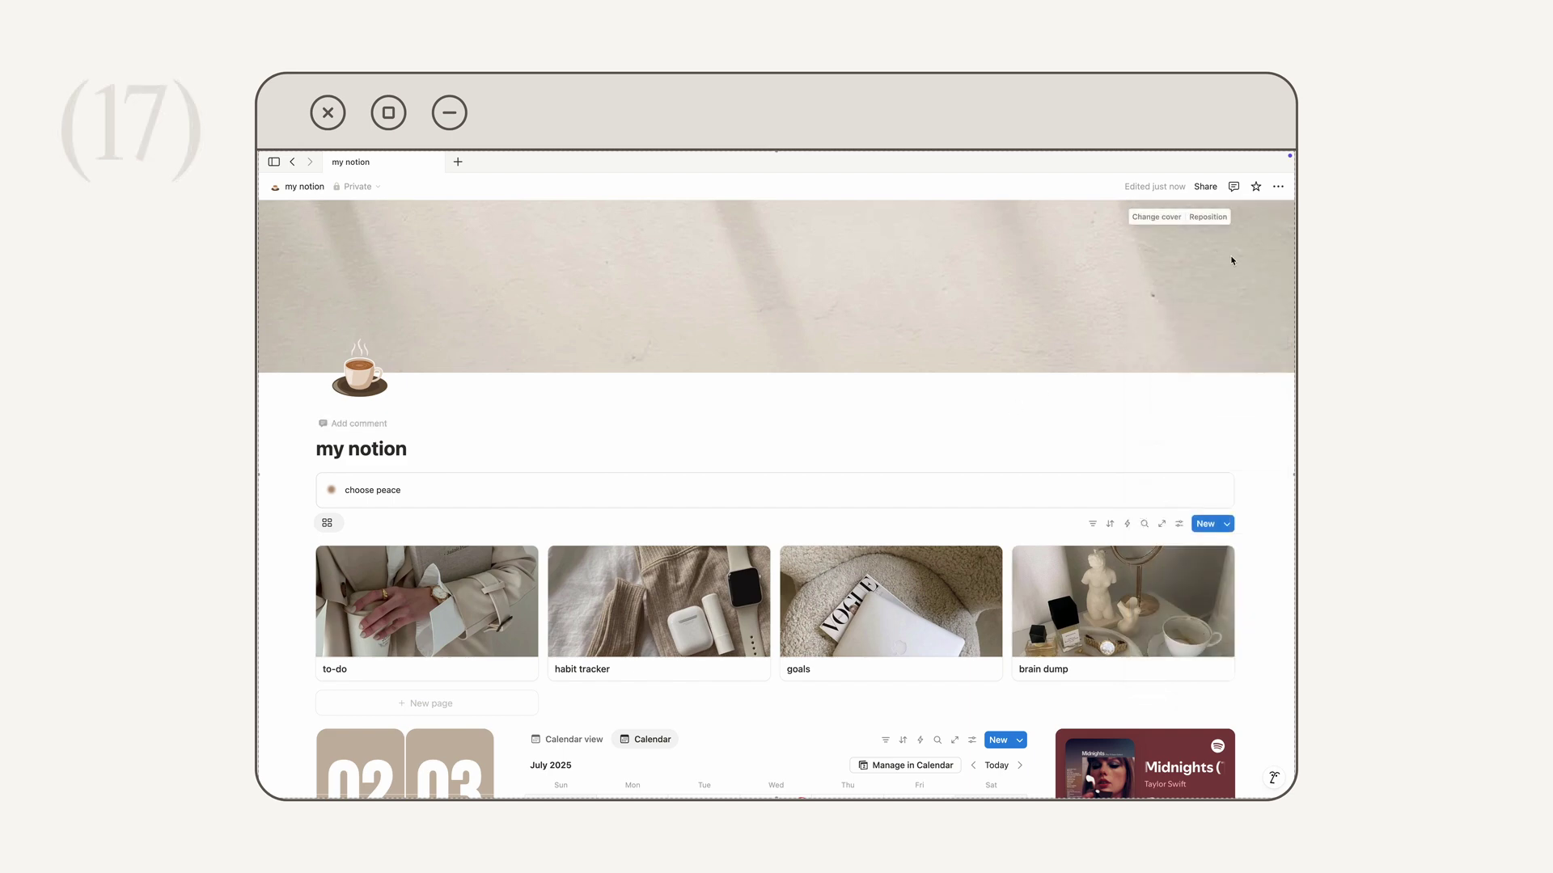
Try the Serif and Mono fonts on the my notion page, and return it to the Default font
click(1278, 186)
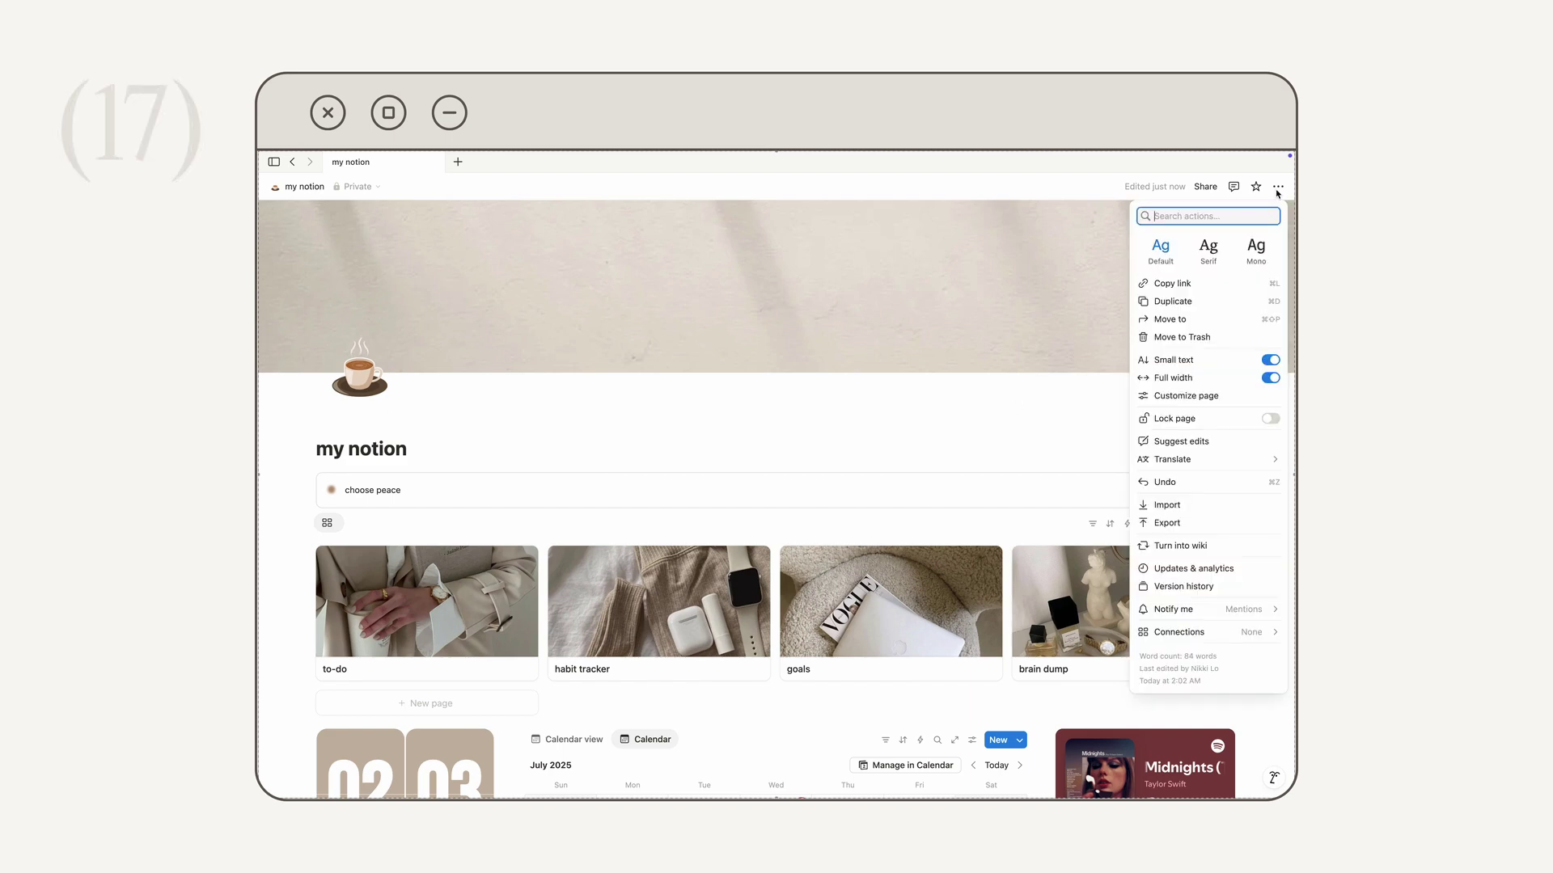
click(1206, 268)
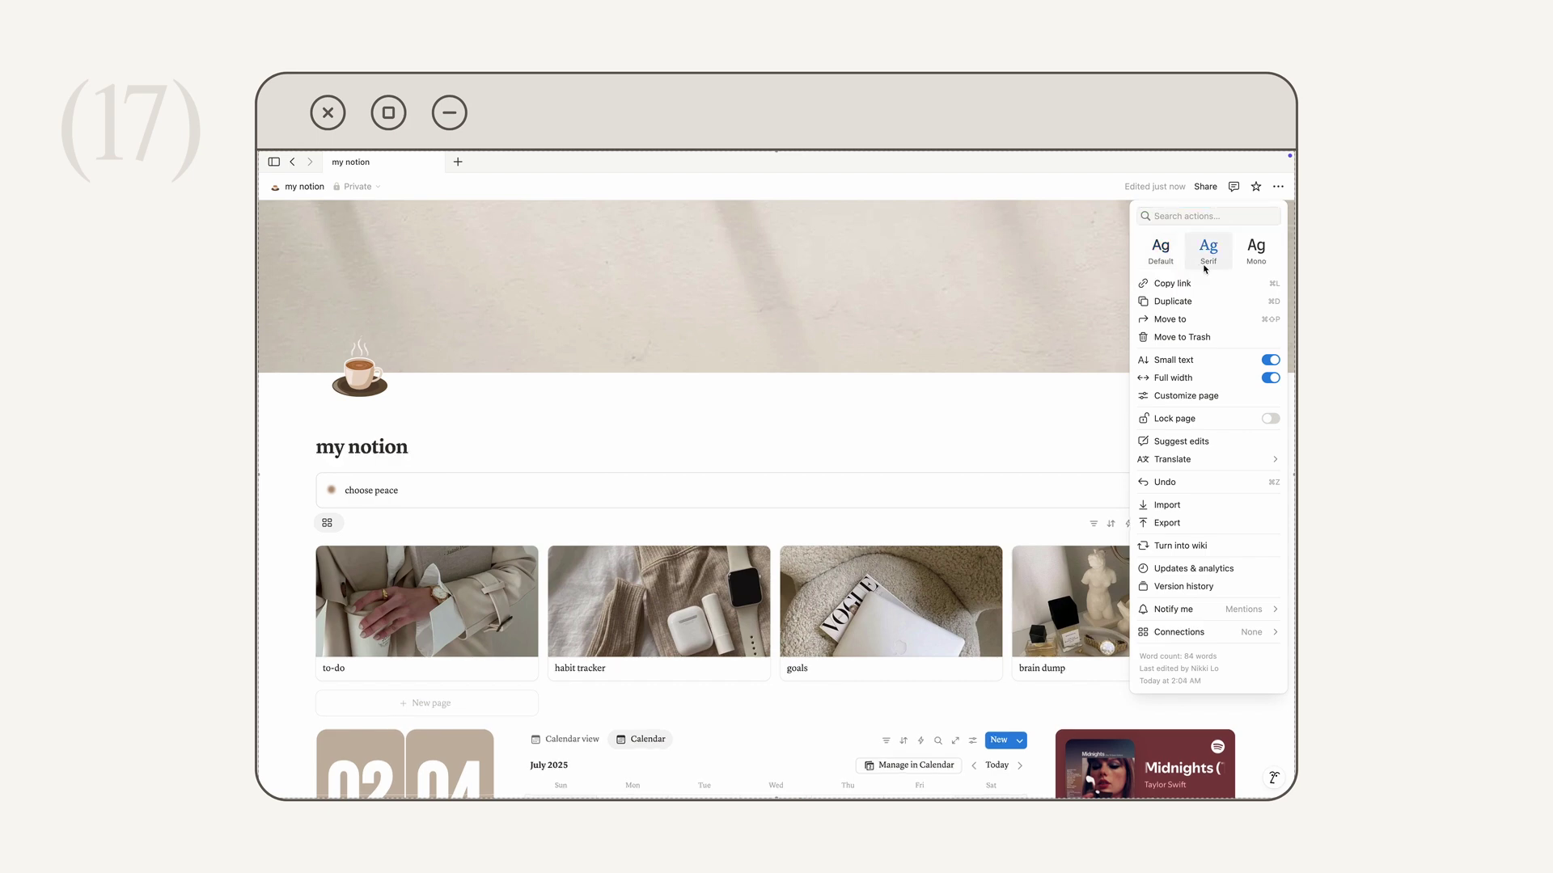
click(1248, 257)
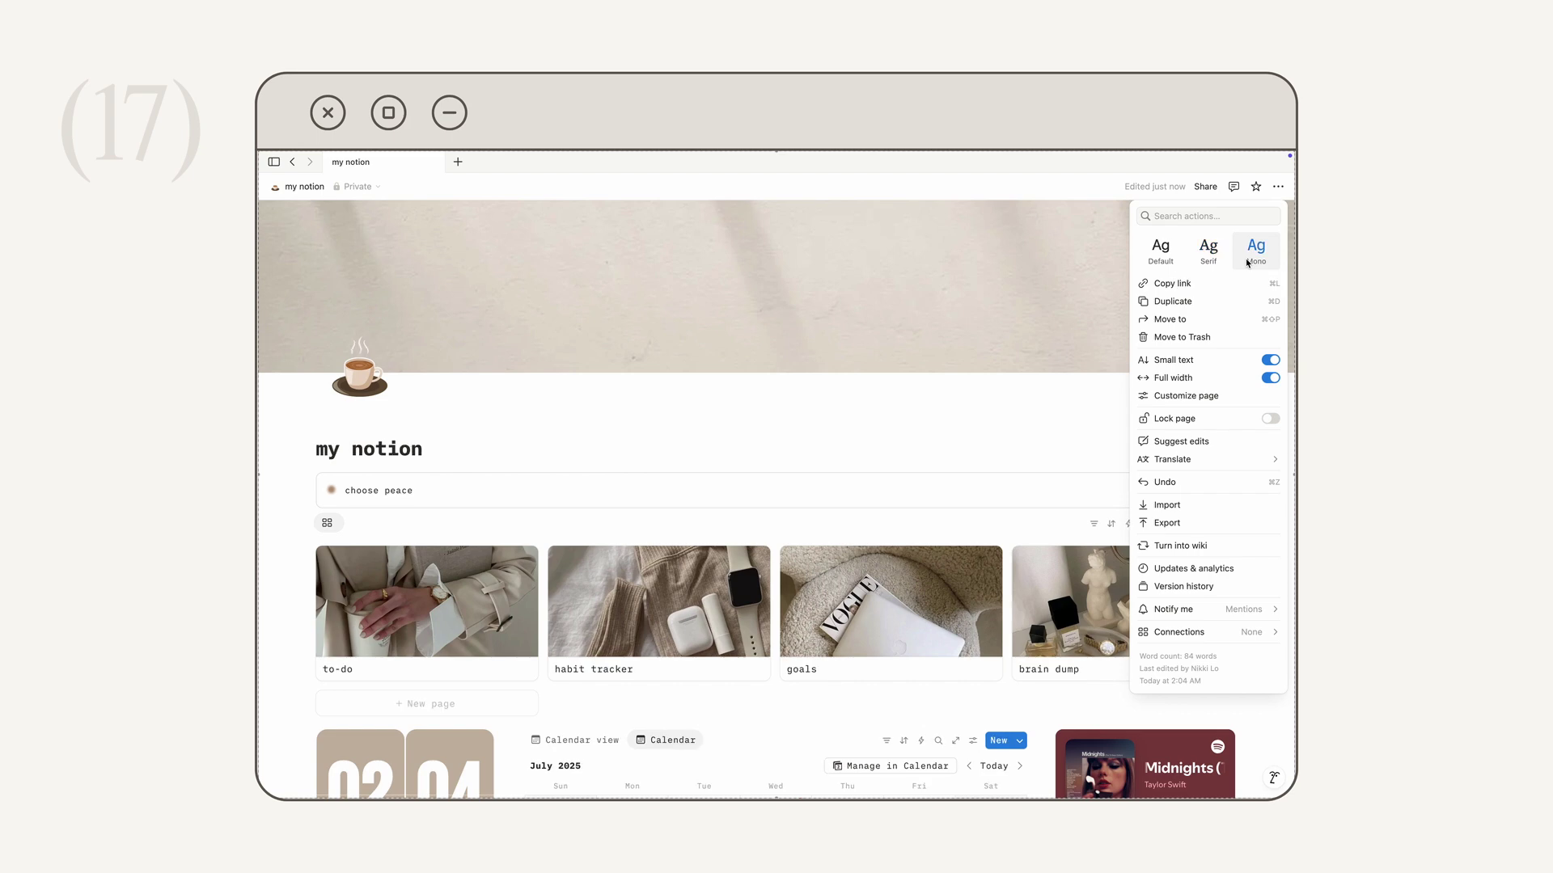
click(1170, 265)
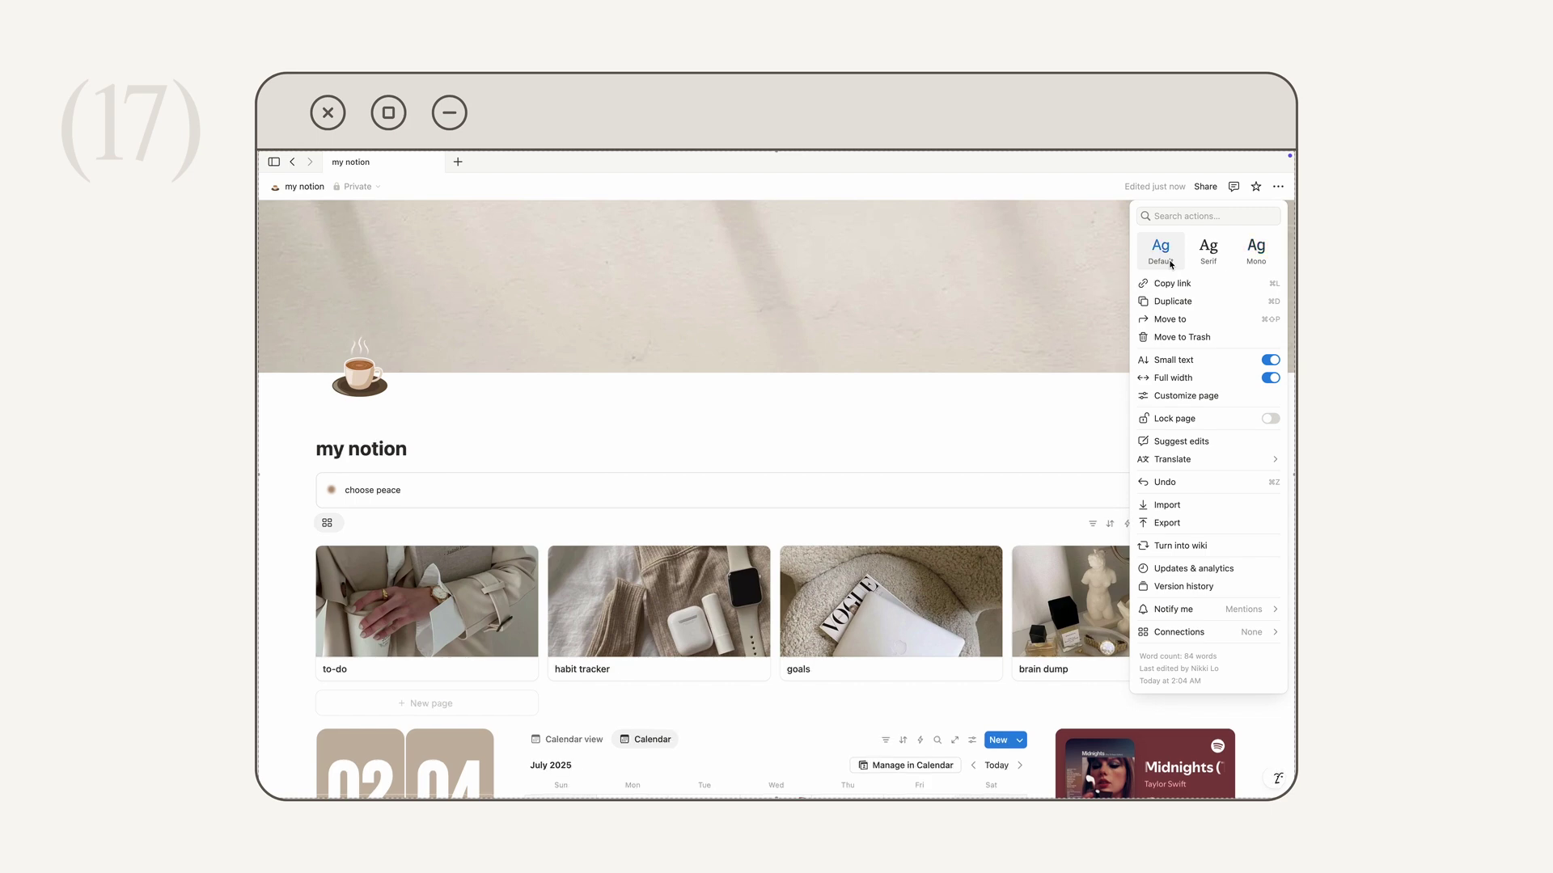
click(1065, 418)
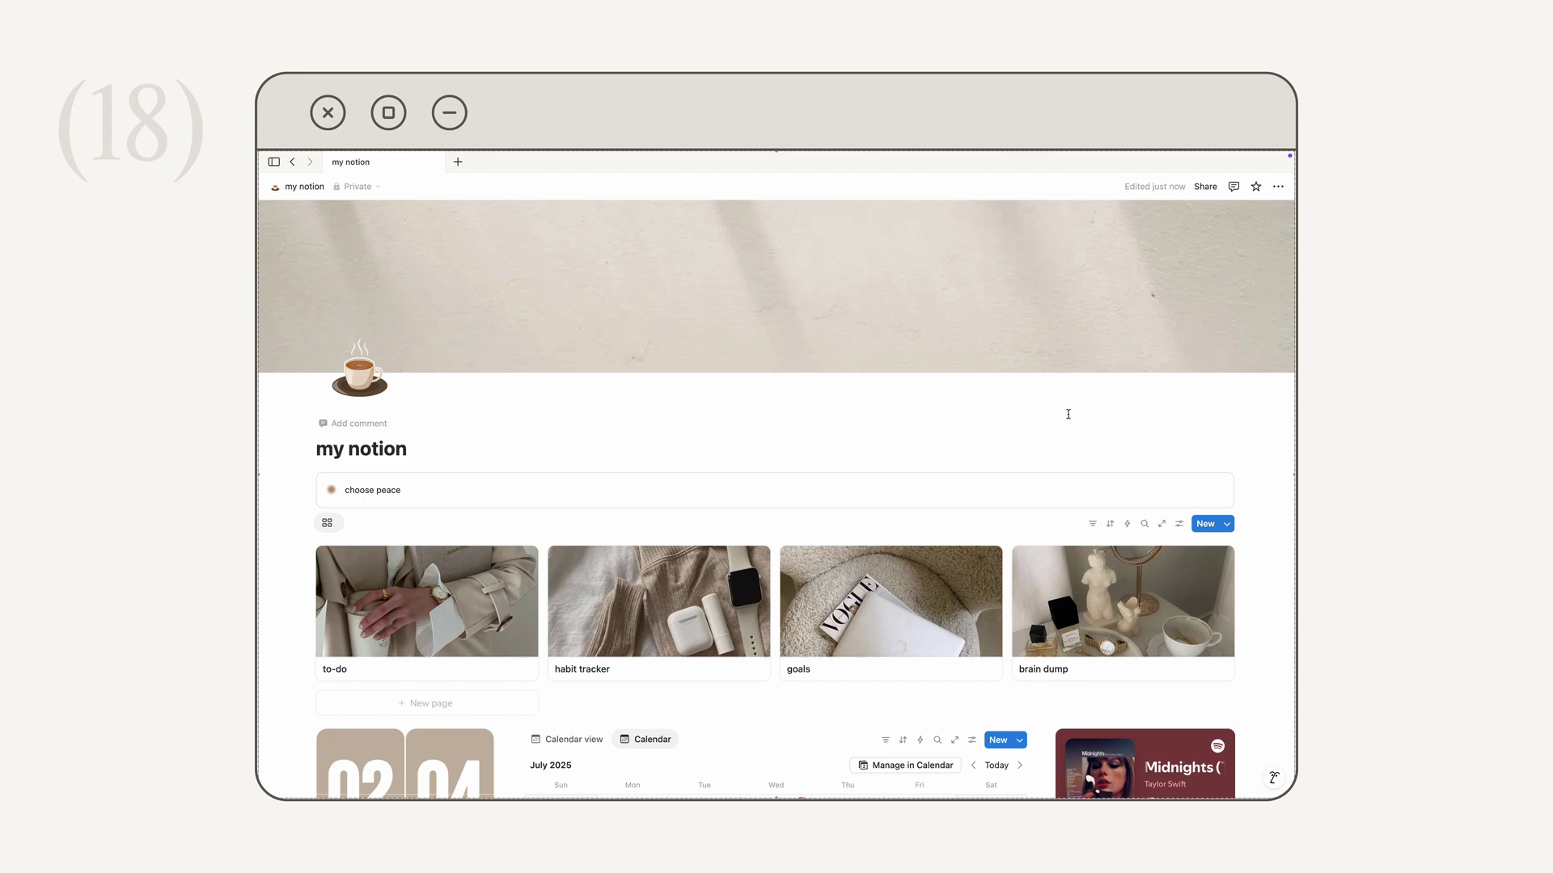
Try the my notion page with Full width off, and turn the option back on
click(1278, 186)
click(1270, 377)
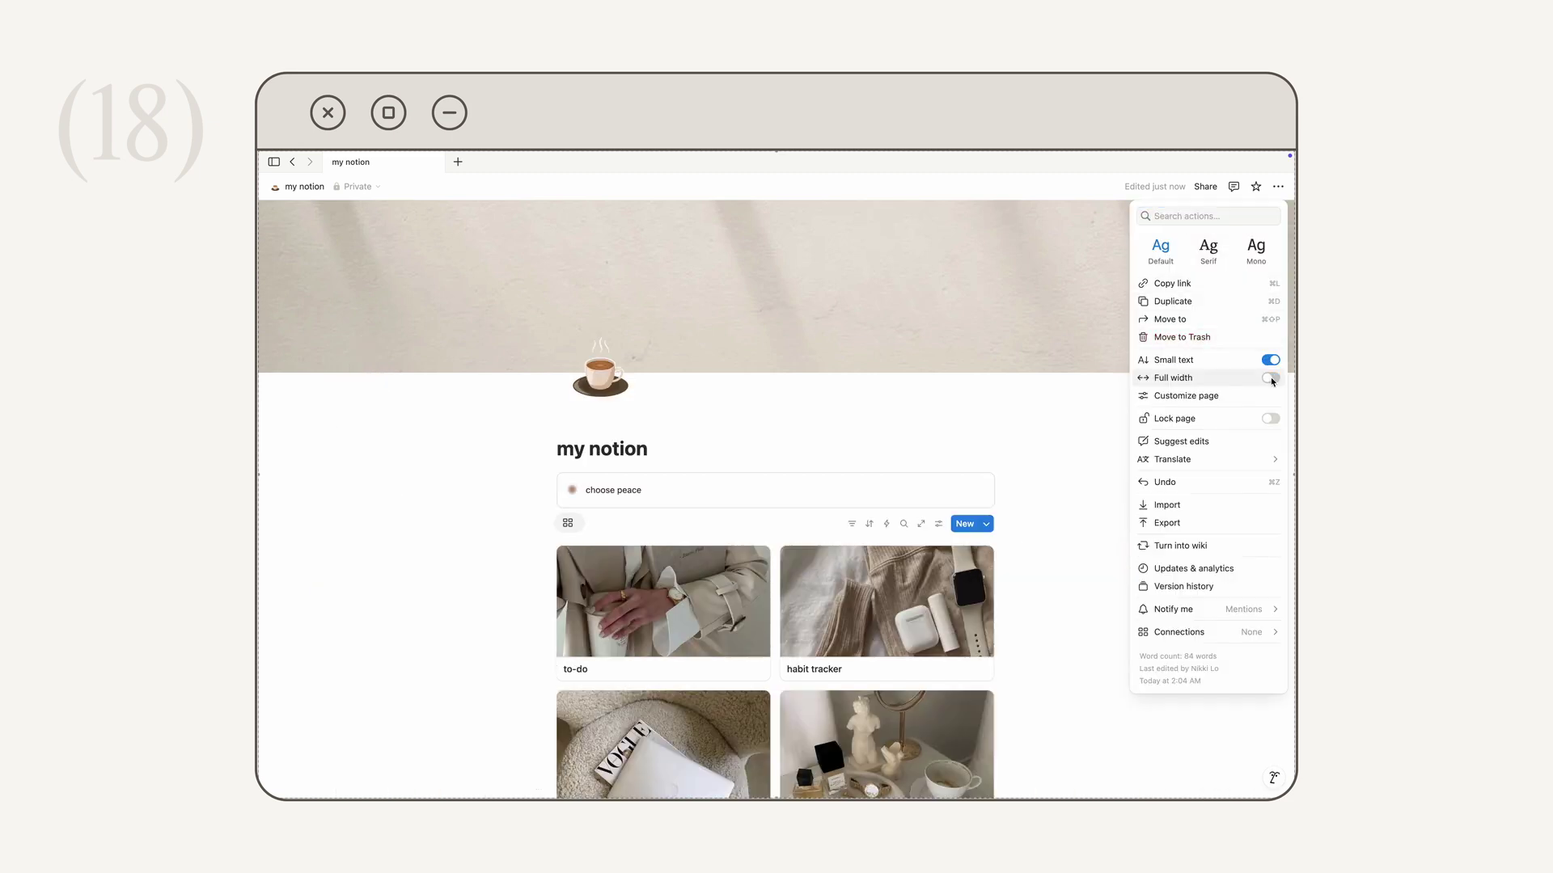
click(1270, 377)
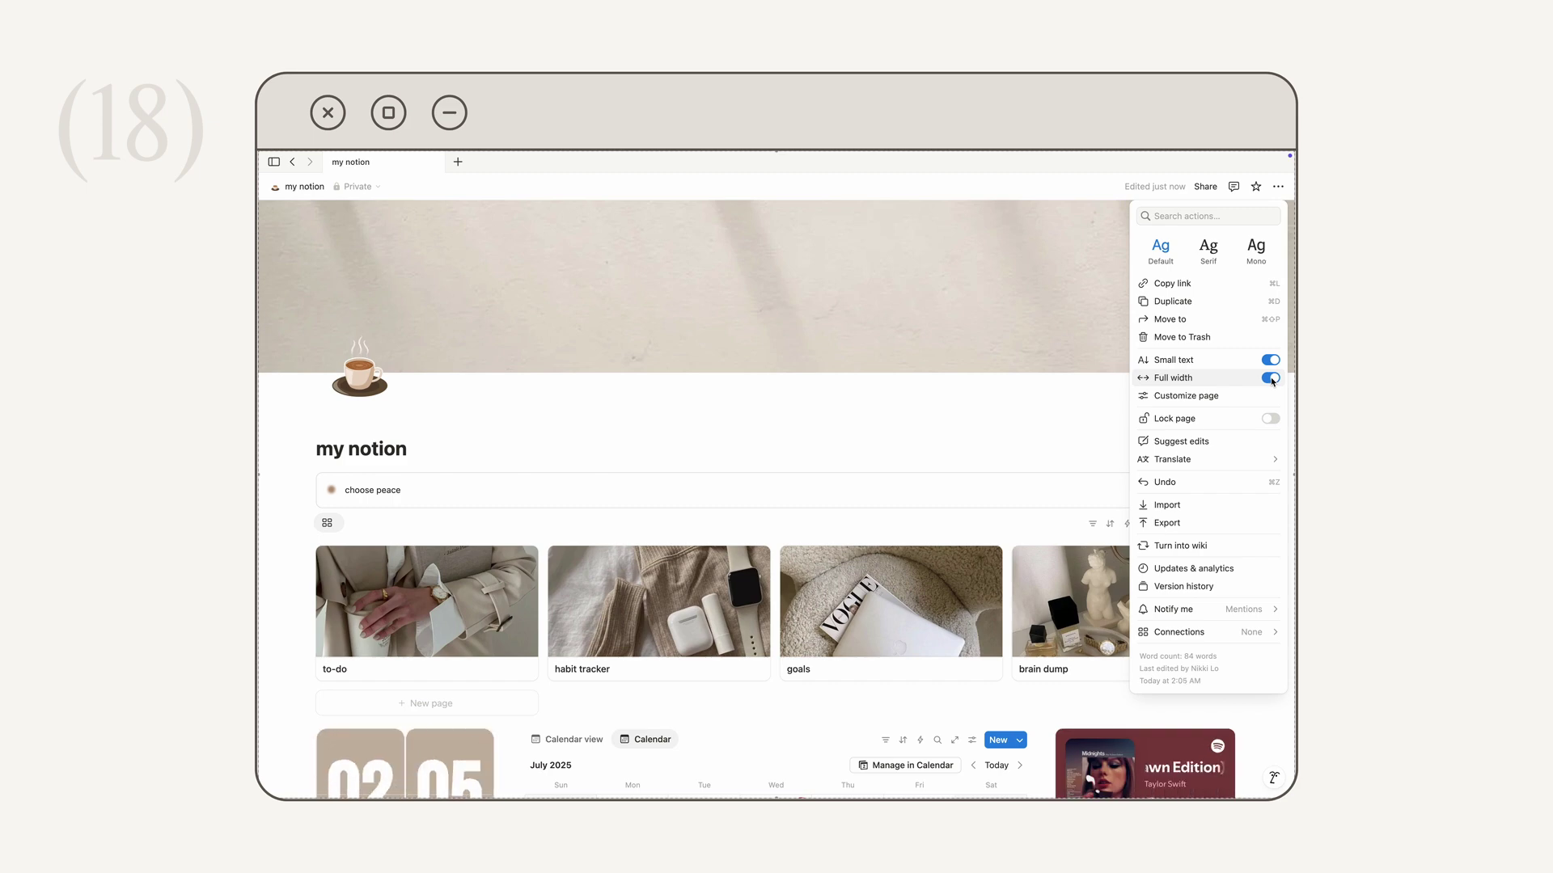
click(956, 428)
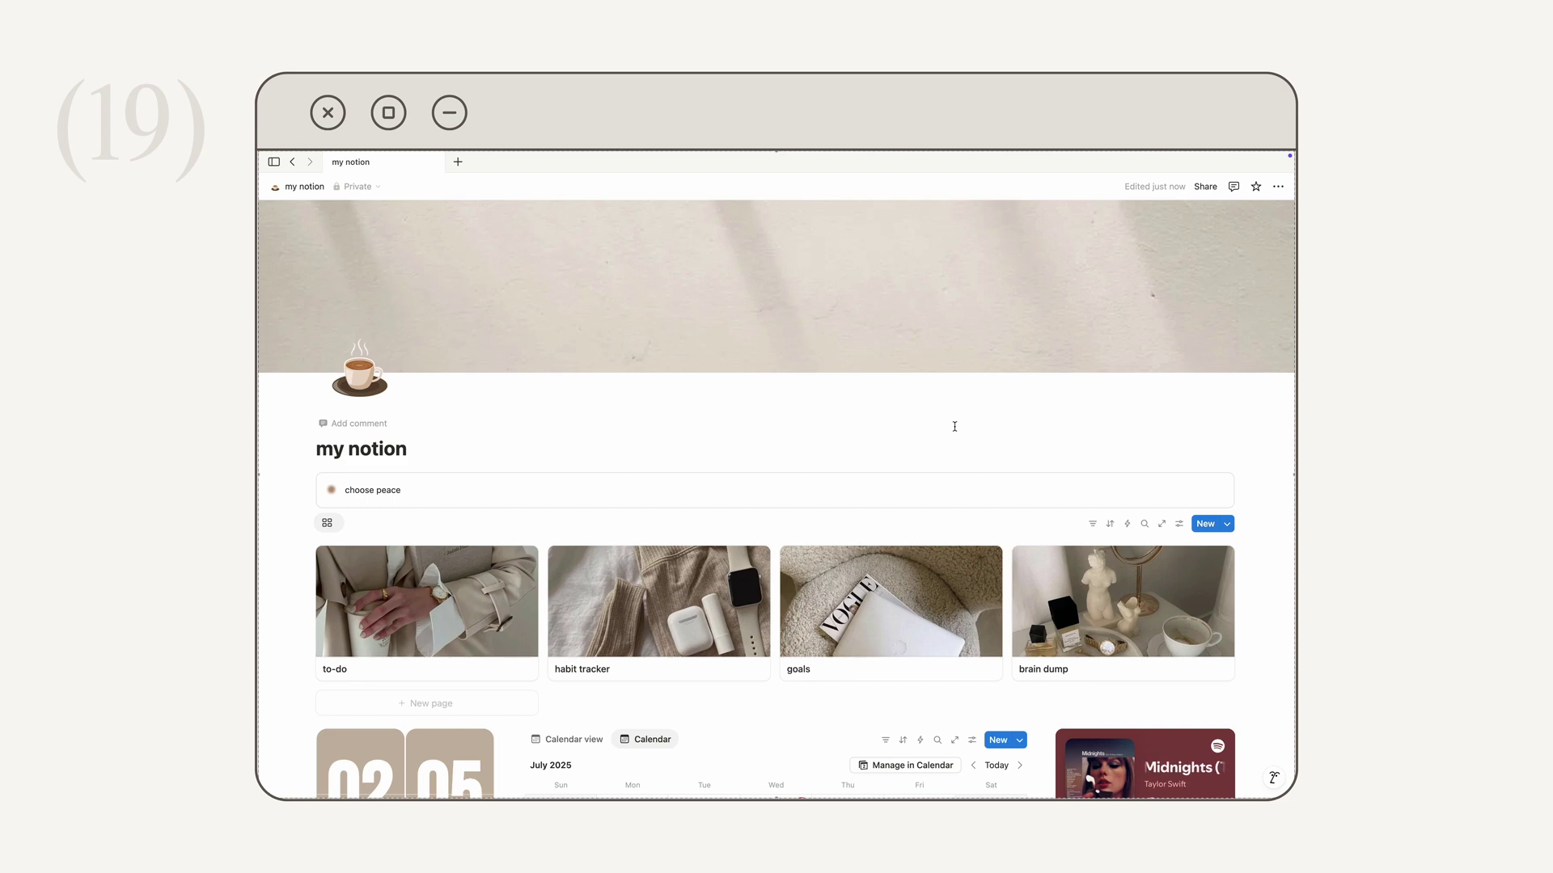
Try the Dark appearance in Notion's preferences, set it back to Light, and hide the sidebar
click(273, 166)
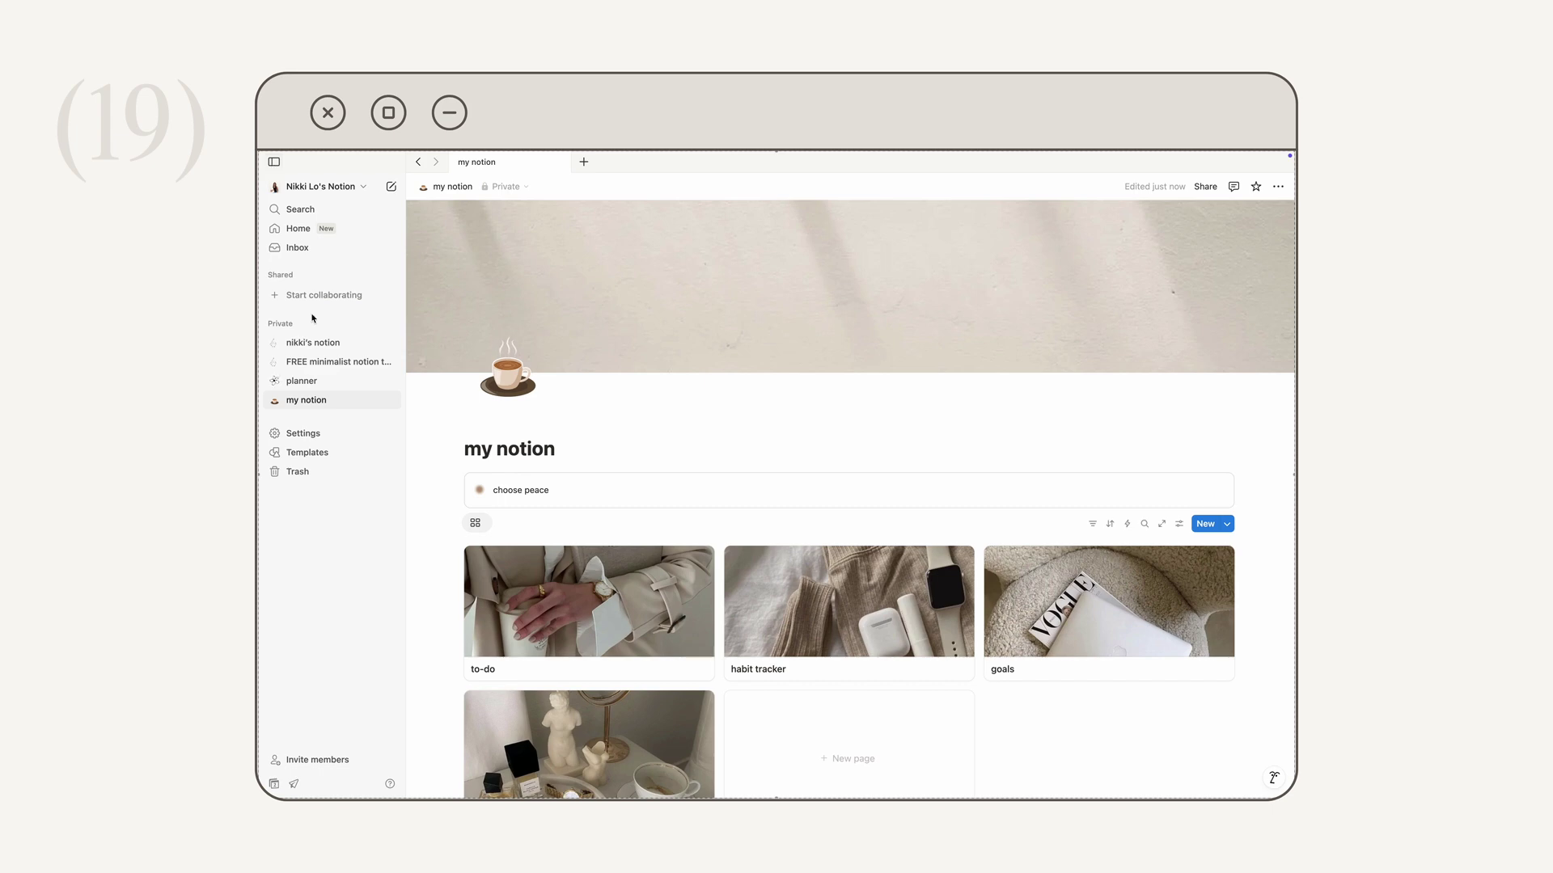
click(328, 440)
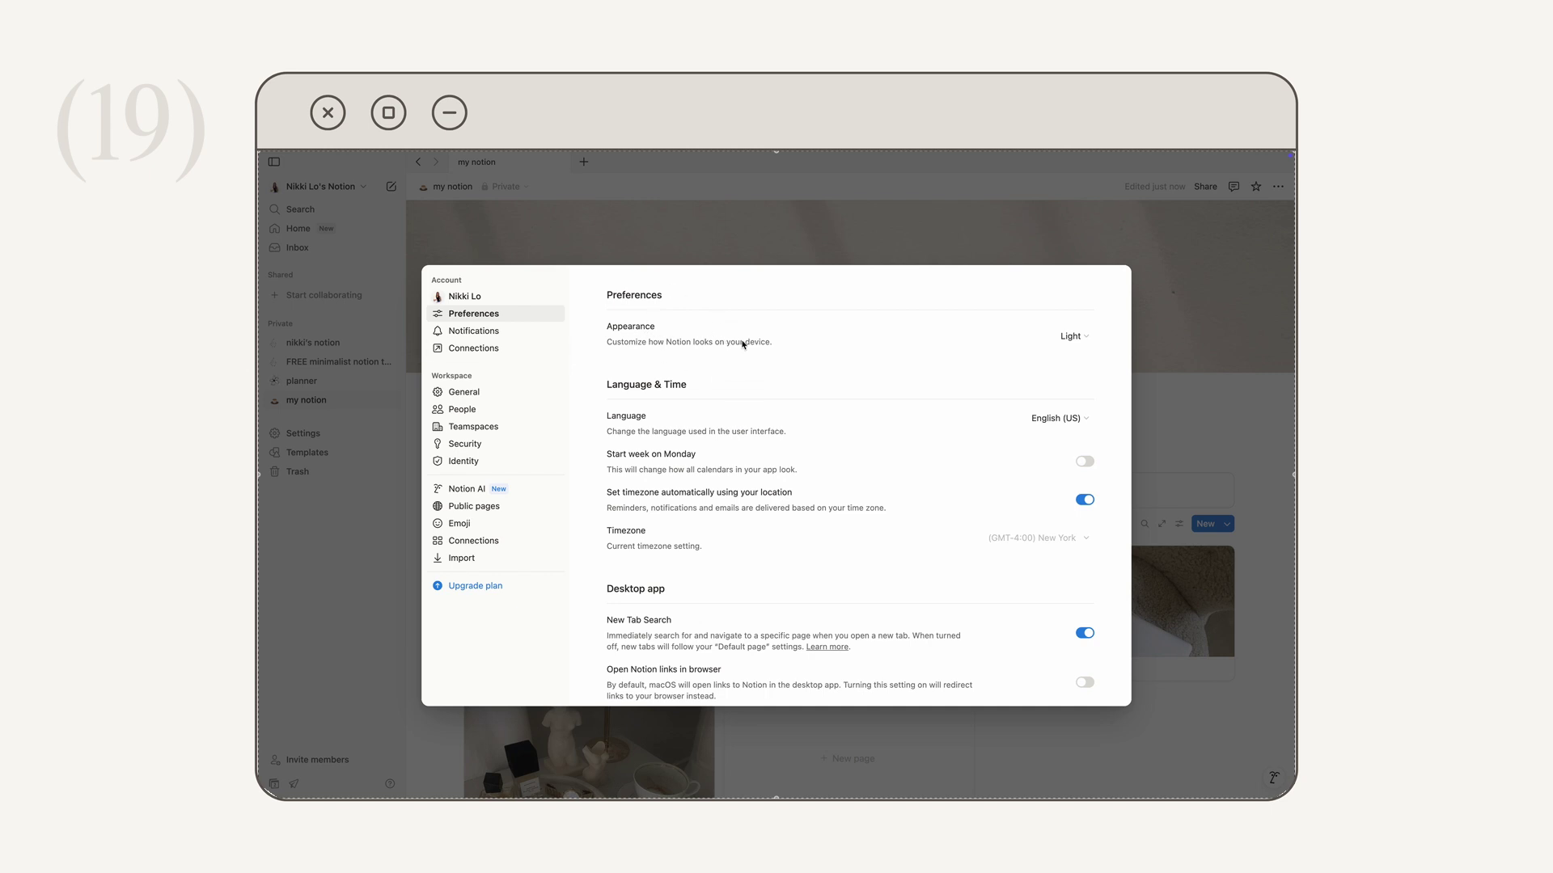
click(1071, 336)
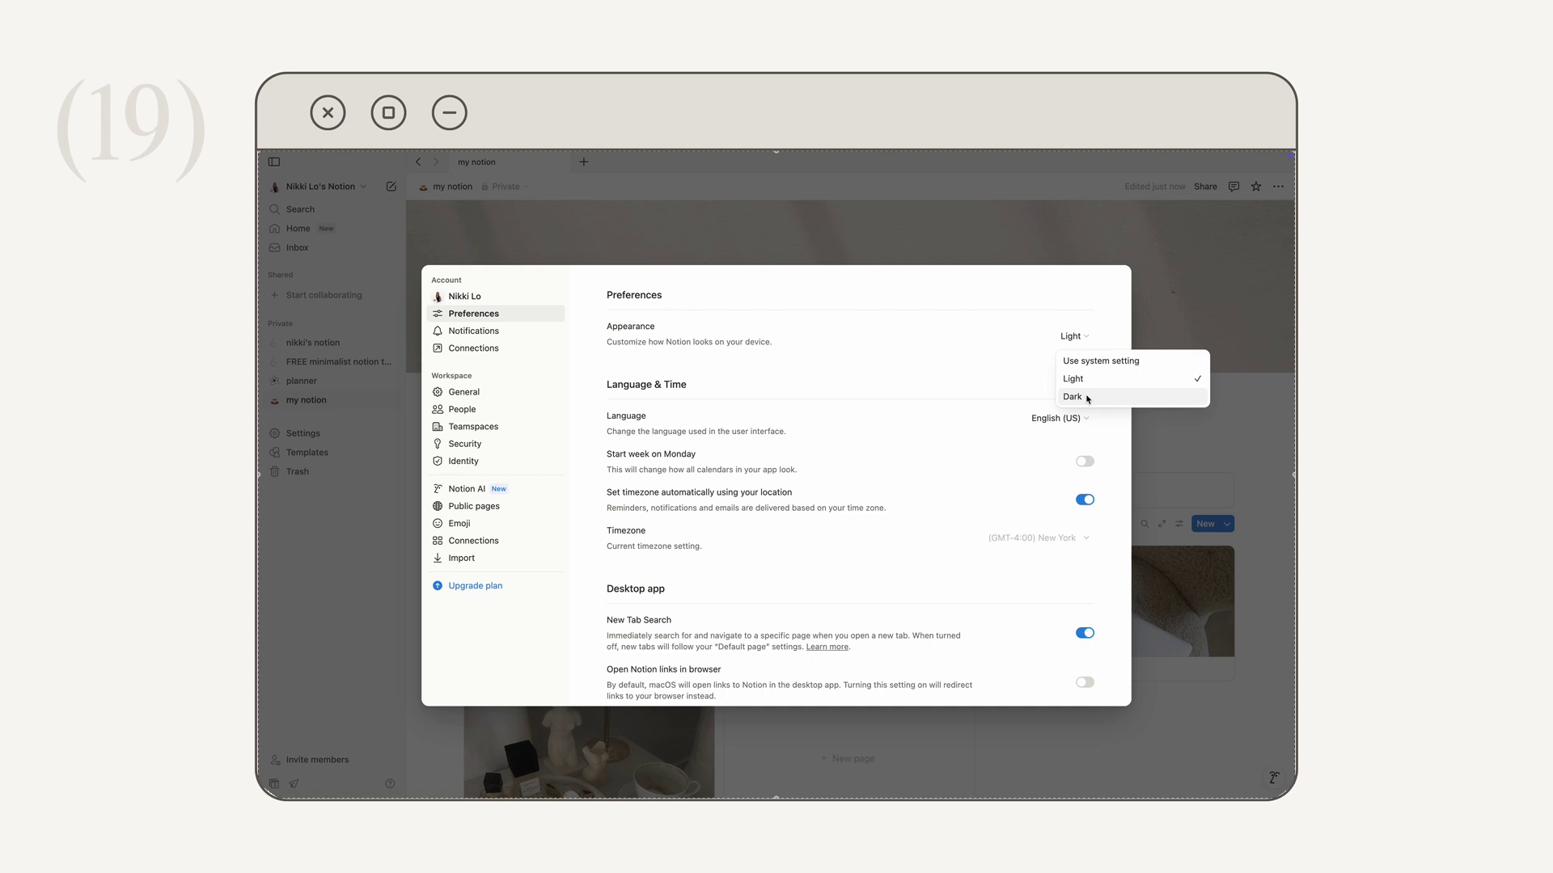
click(1088, 397)
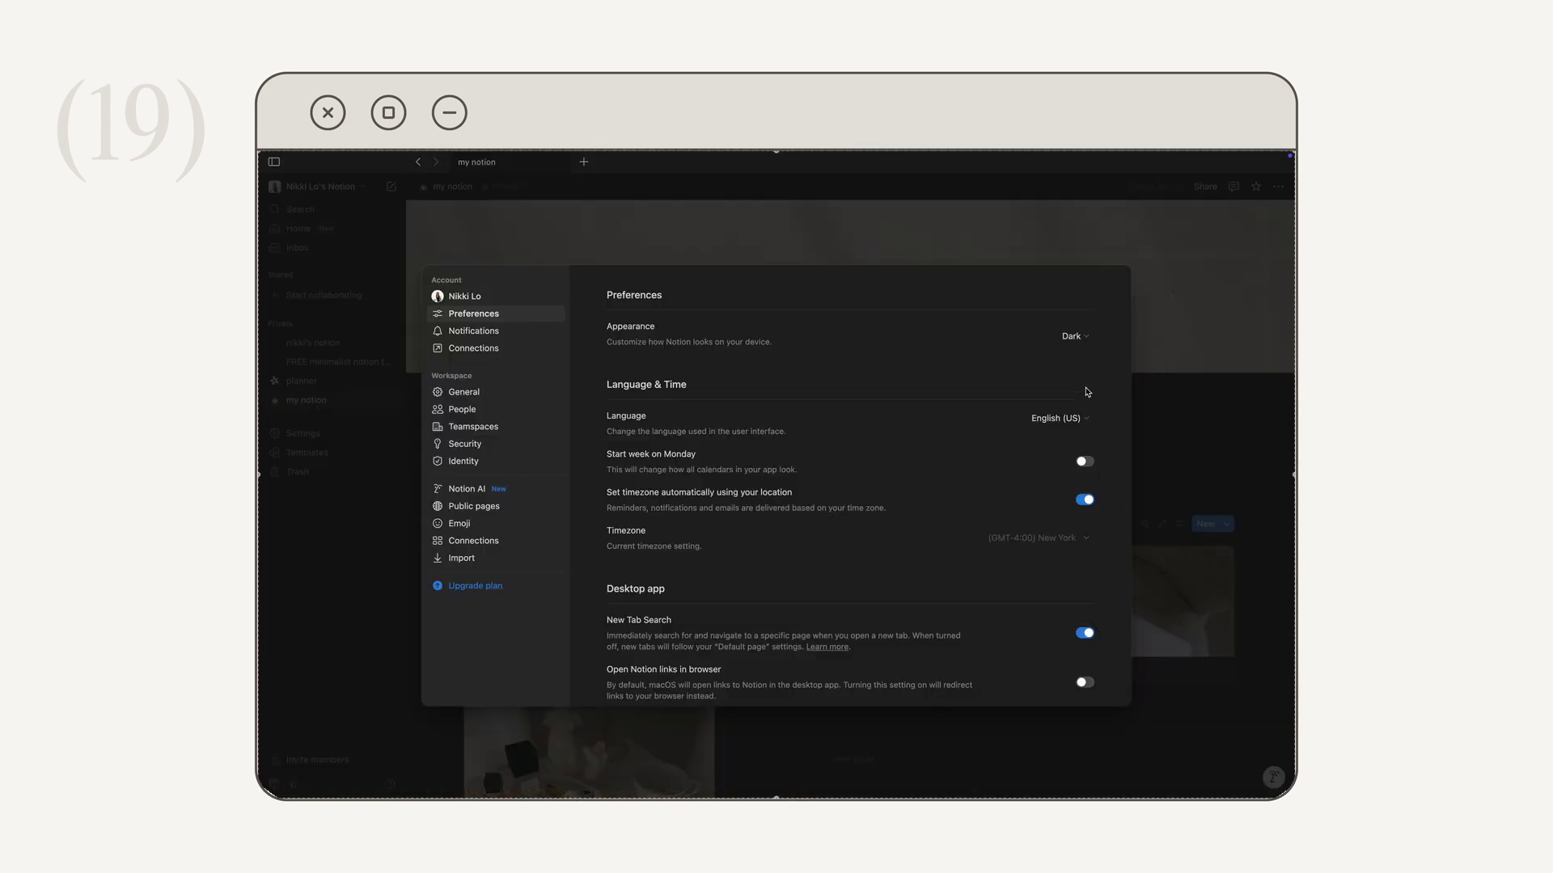
click(1073, 337)
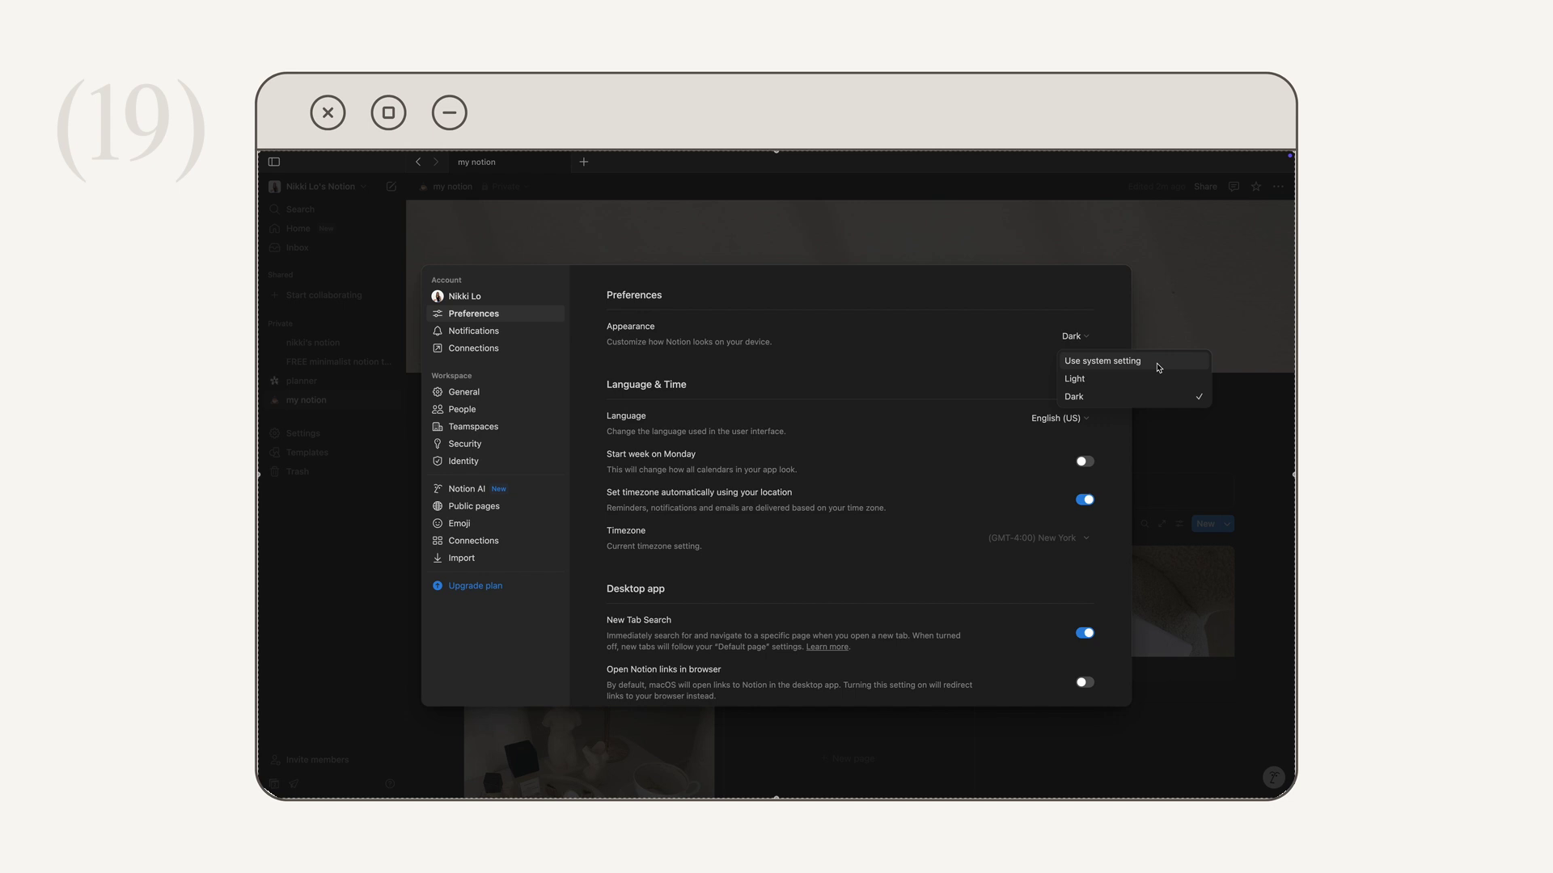
click(1156, 379)
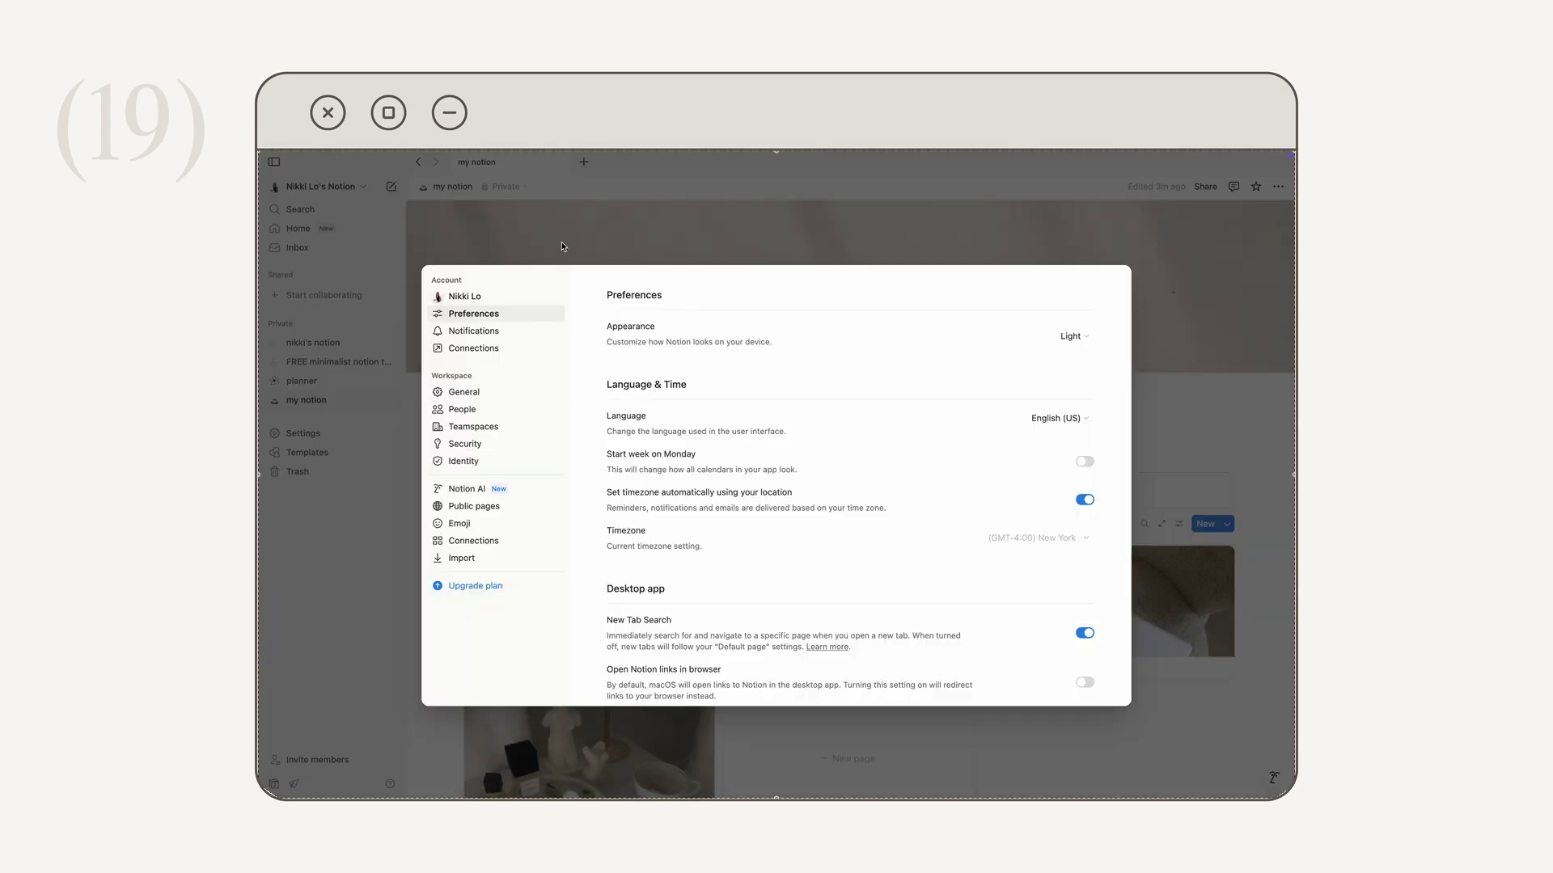
click(473, 243)
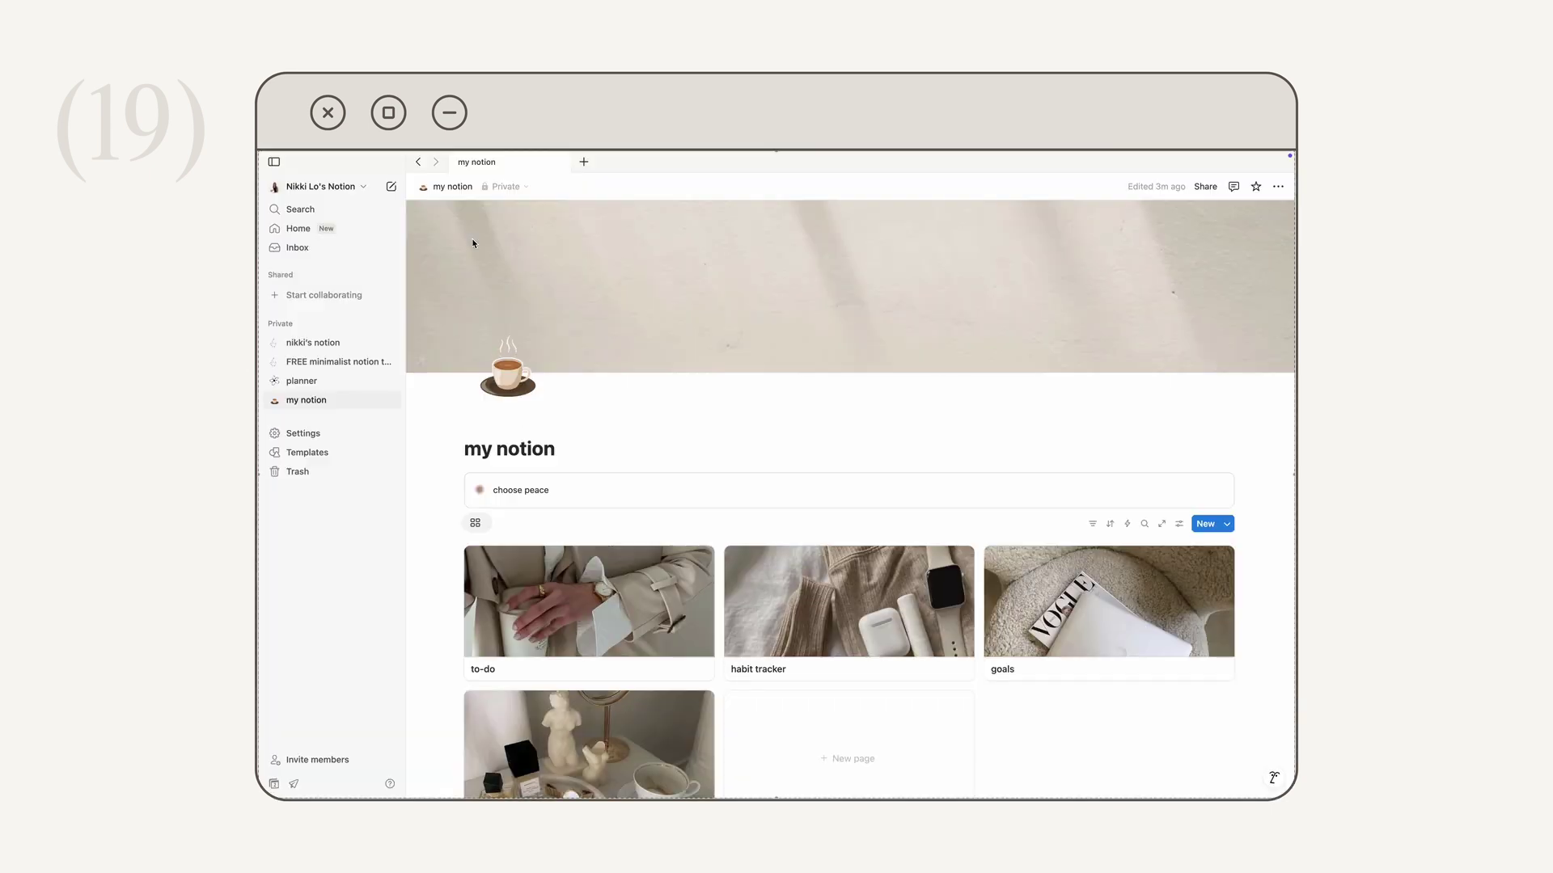
click(274, 161)
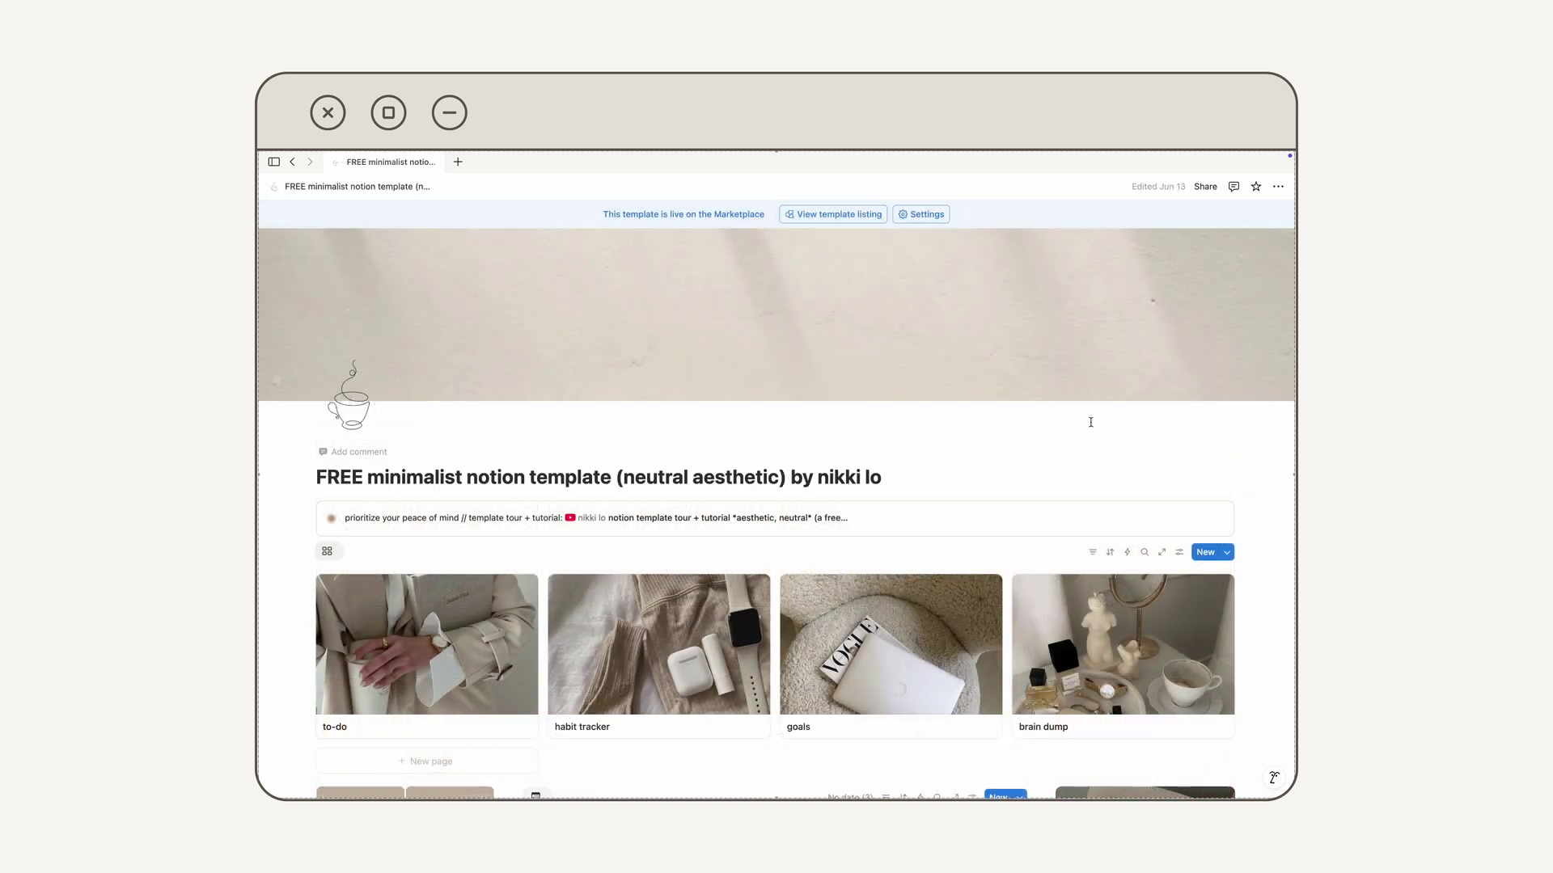
Look through the FREE minimalist notion template page, including its gallery, clock widget, calendar and images
scroll(1091, 422, down, 3)
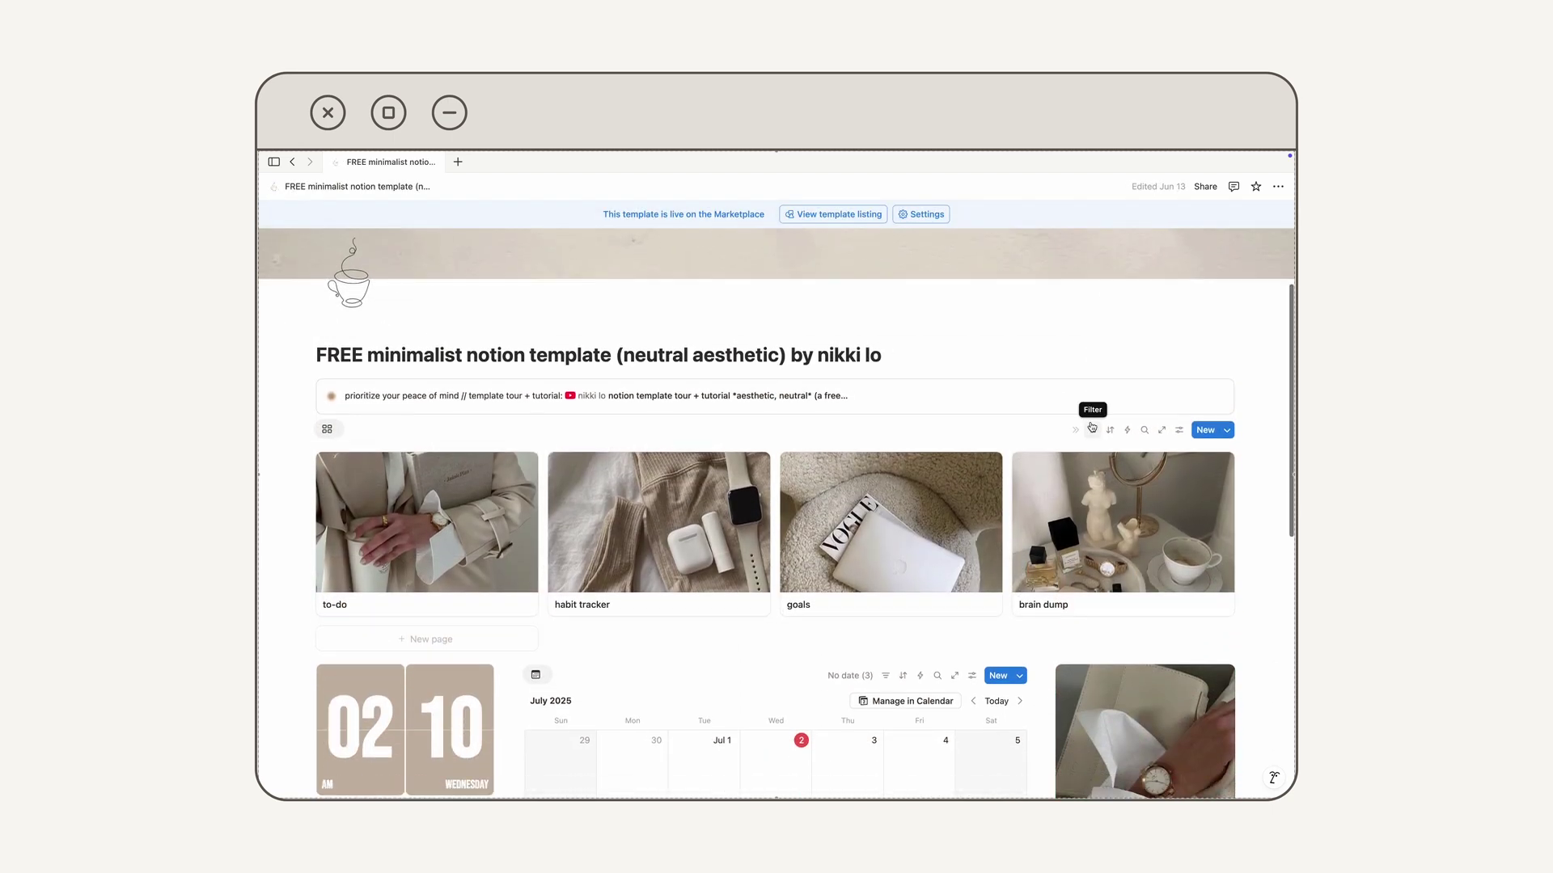
scroll(1090, 426, down, 2)
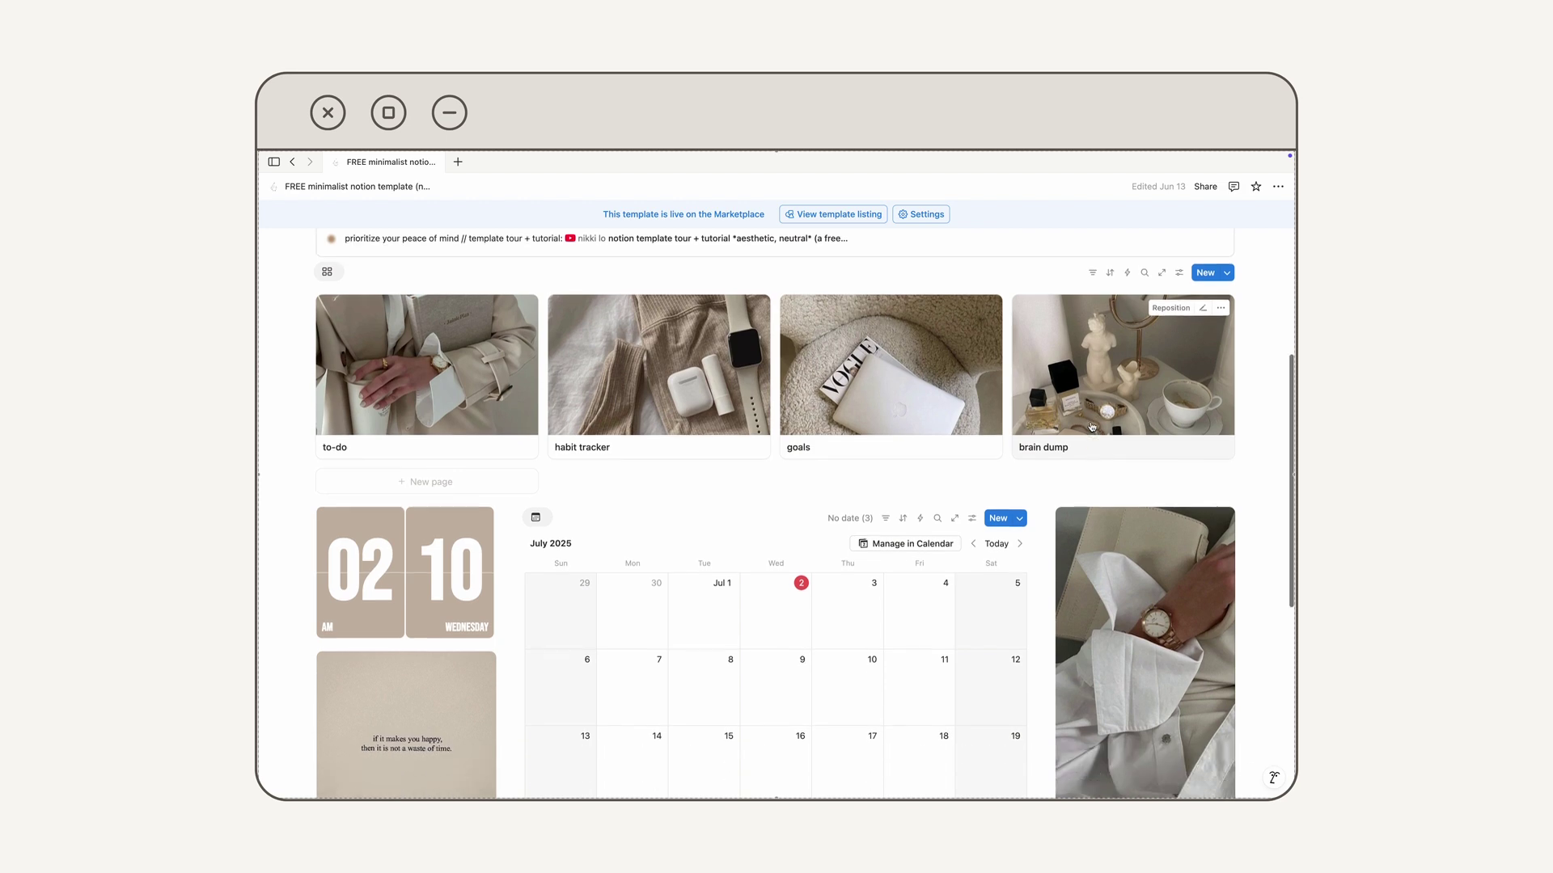
scroll(1091, 426, down, 3)
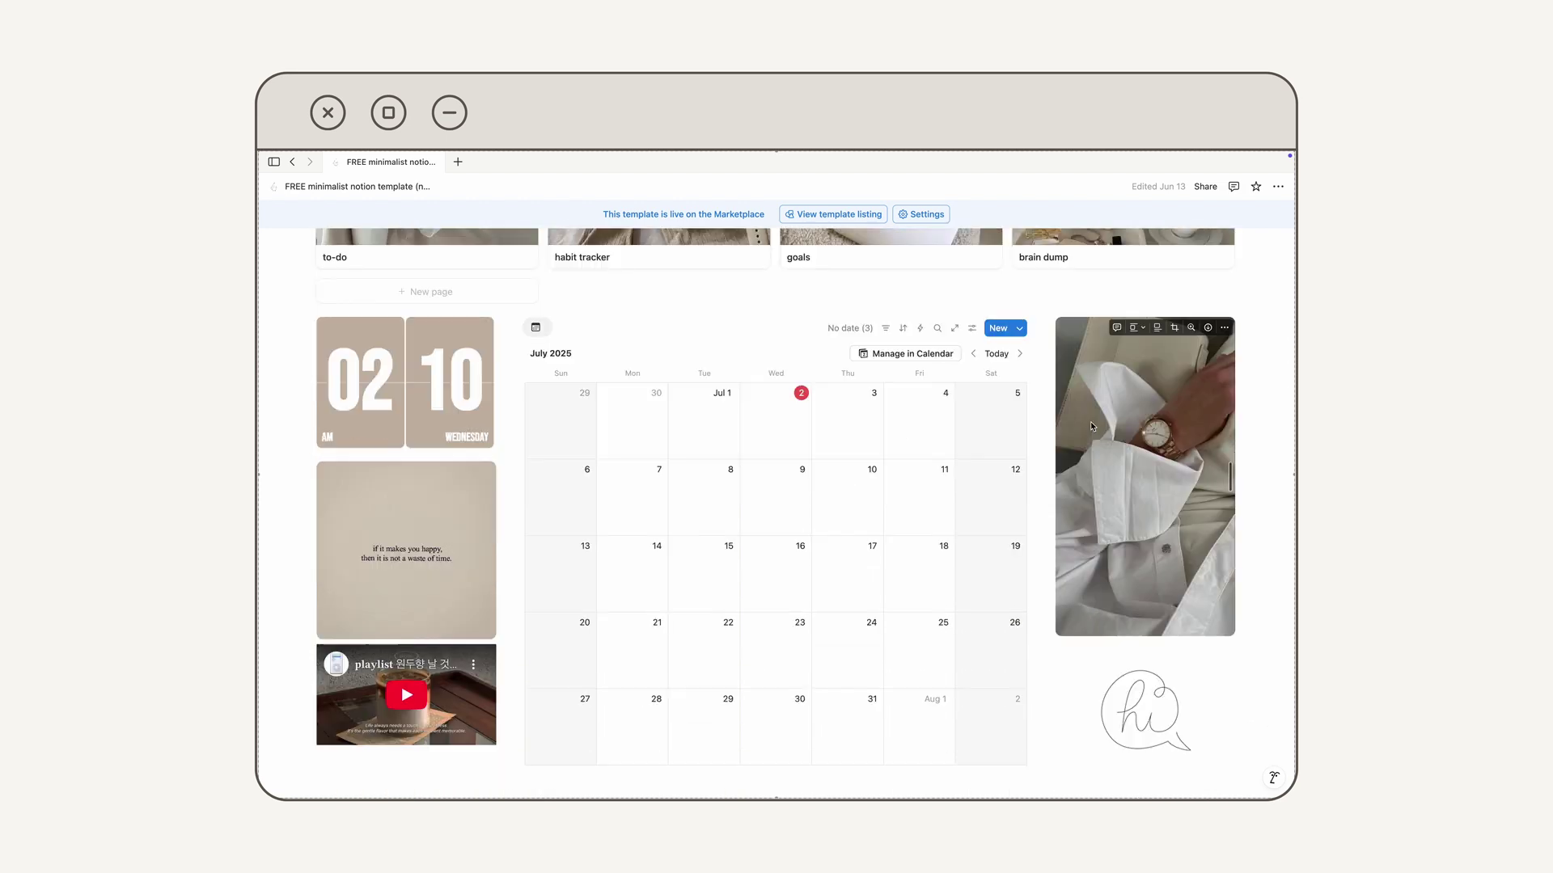
scroll(1090, 426, up, 8)
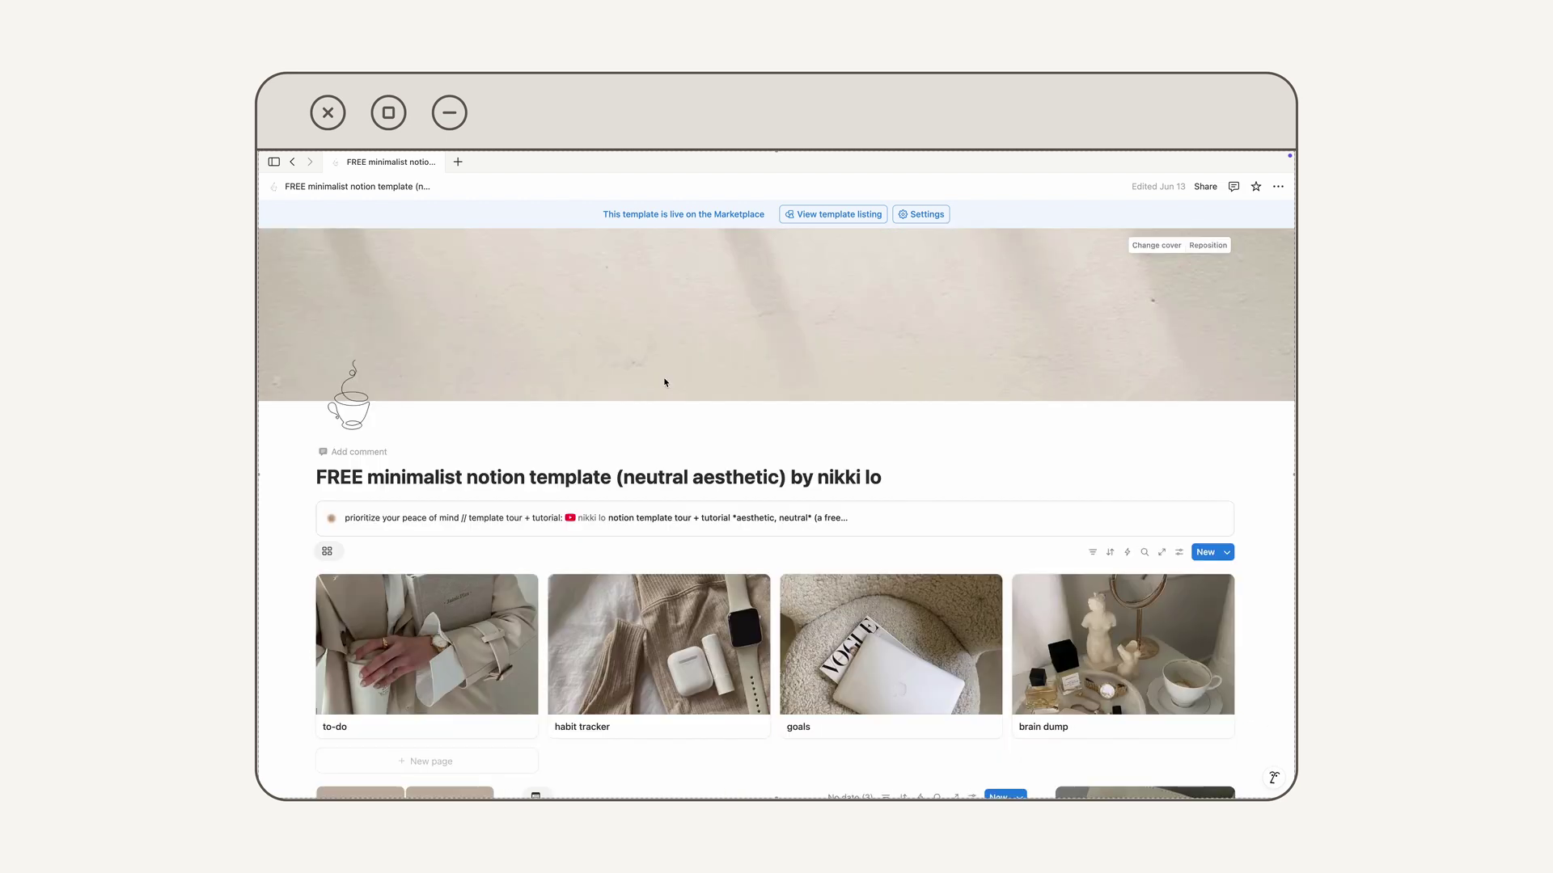